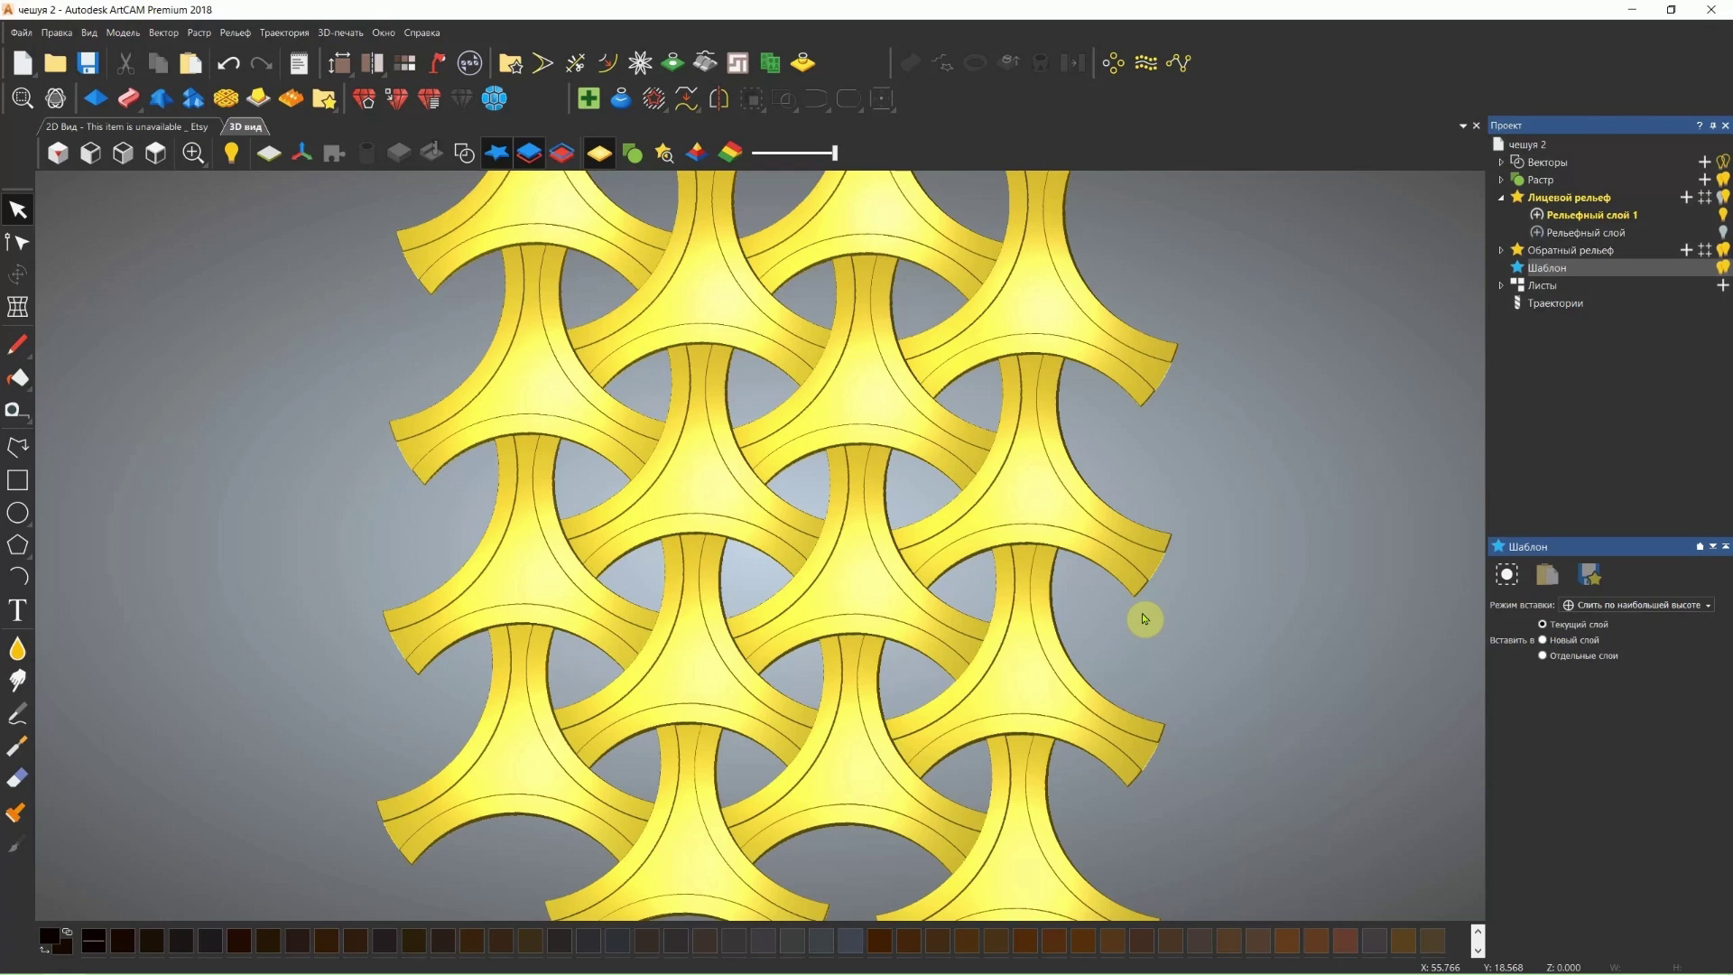
Orbit and zoom the 3D view to inspect the woven three-armed relief.
mouse_move(1144, 619)
mouse_down()
mouse_move(1137, 572)
mouse_move(1168, 592)
mouse_move(1202, 566)
mouse_move(1204, 512)
mouse_up()
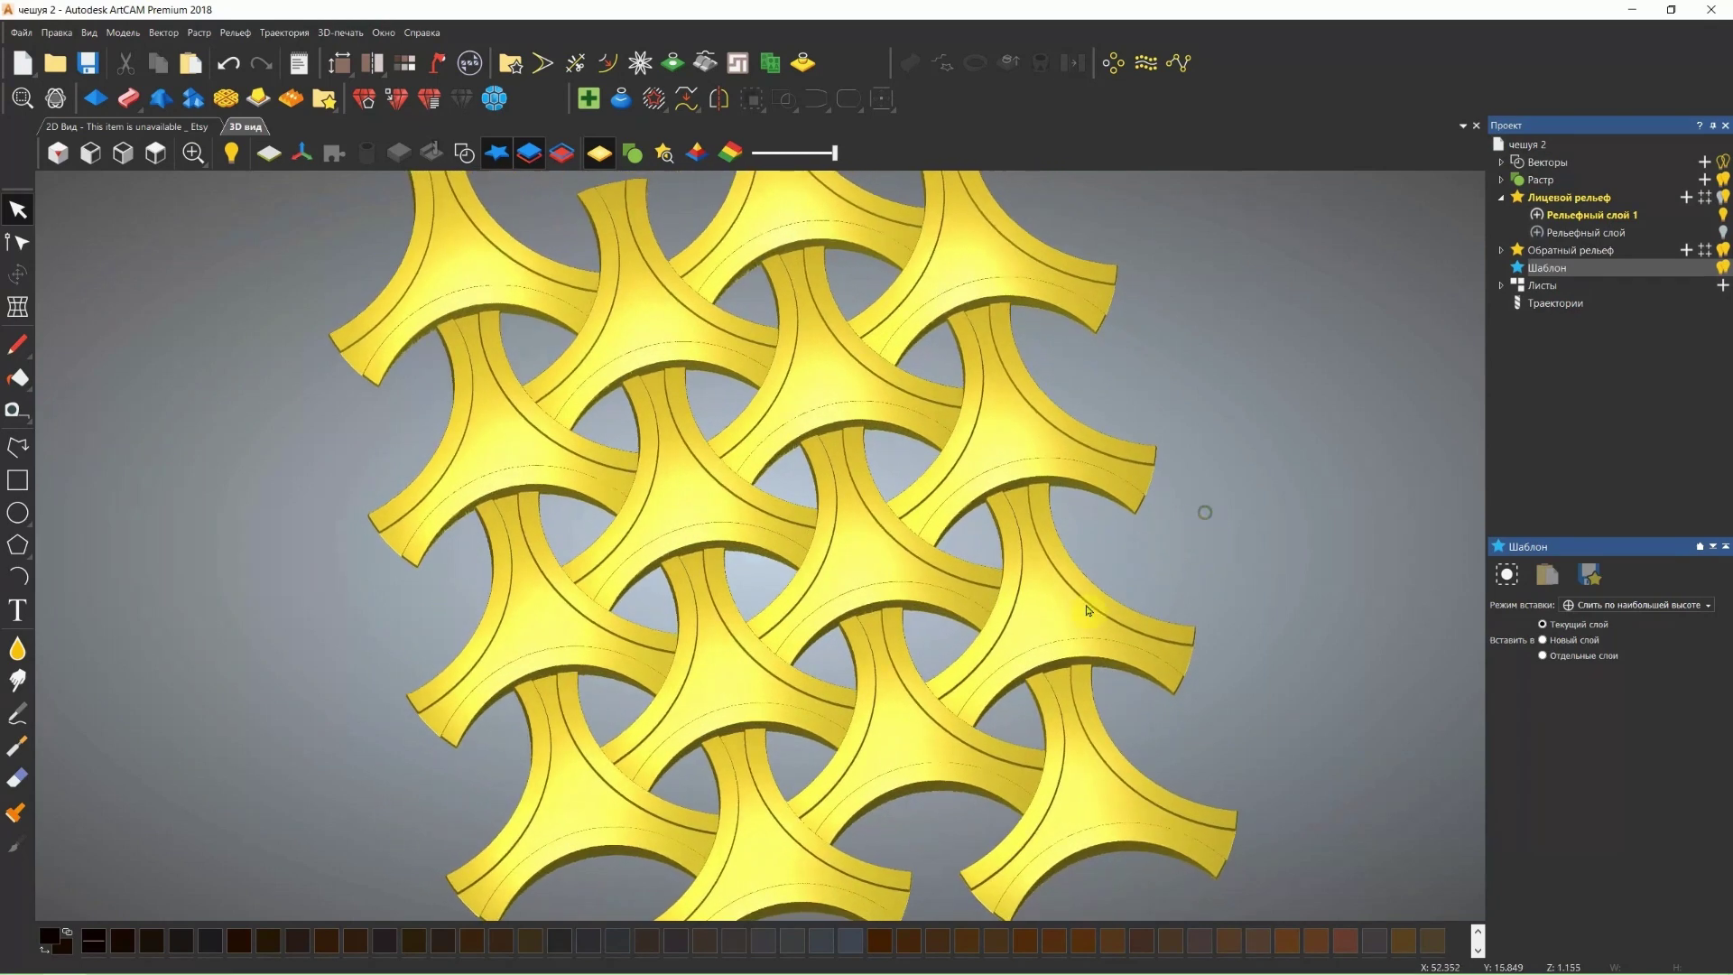
drag(933, 603, 929, 585)
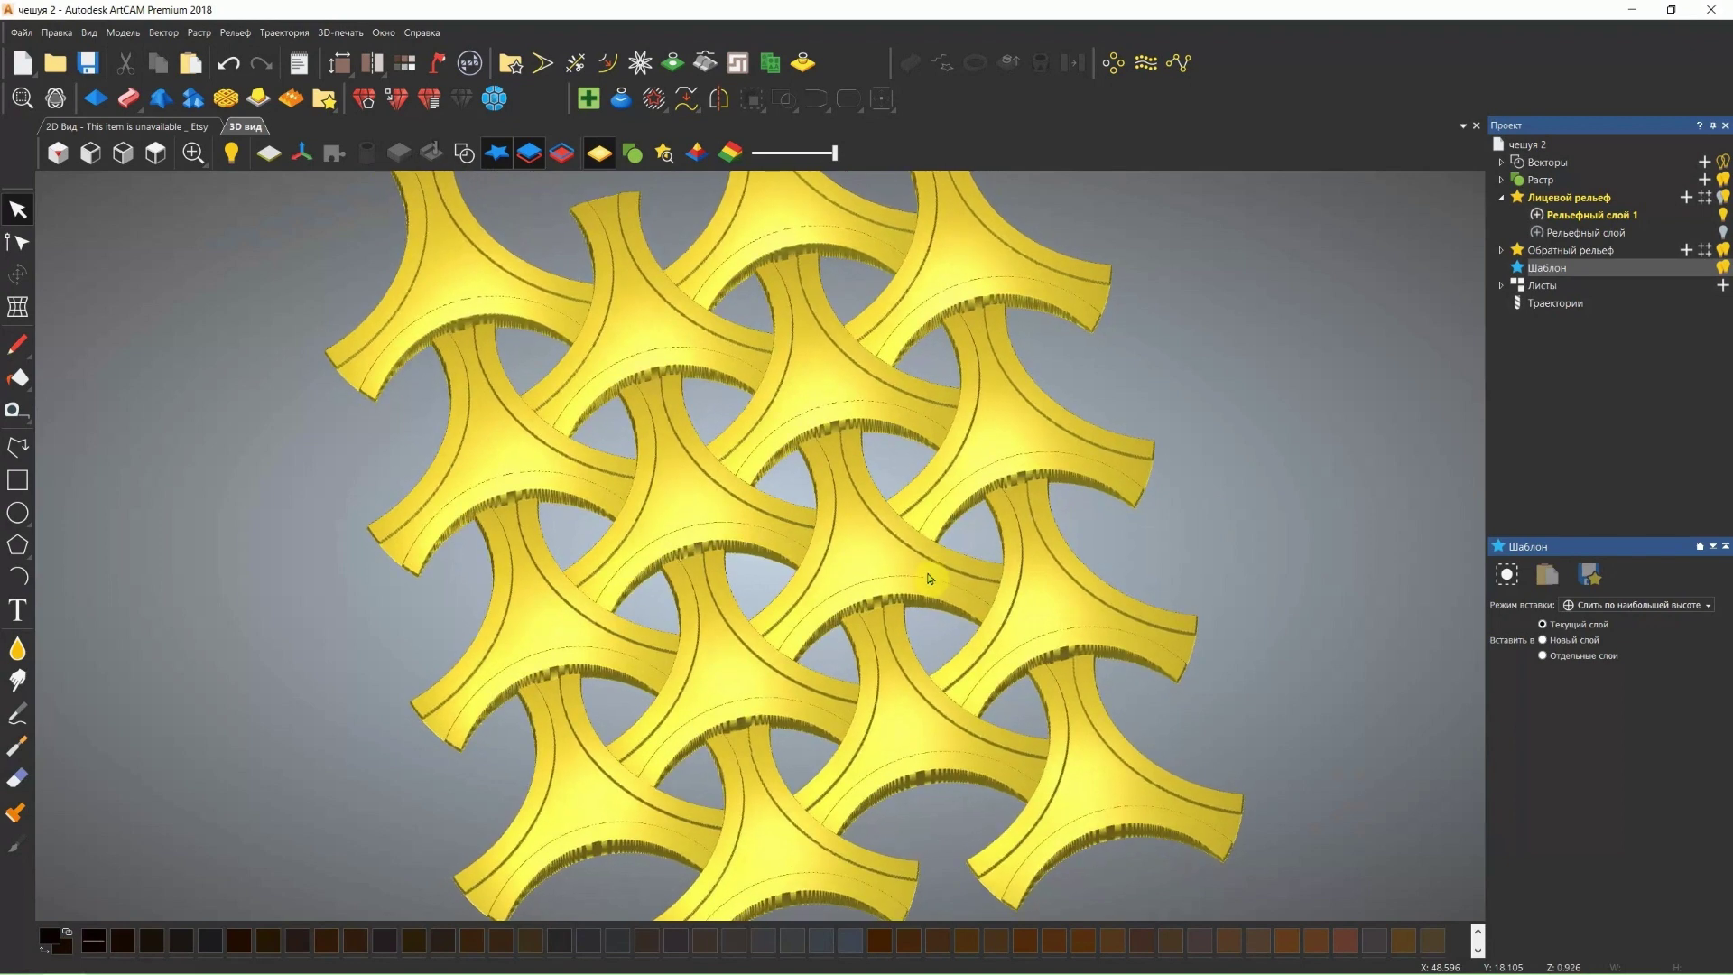
drag(929, 585, 860, 632)
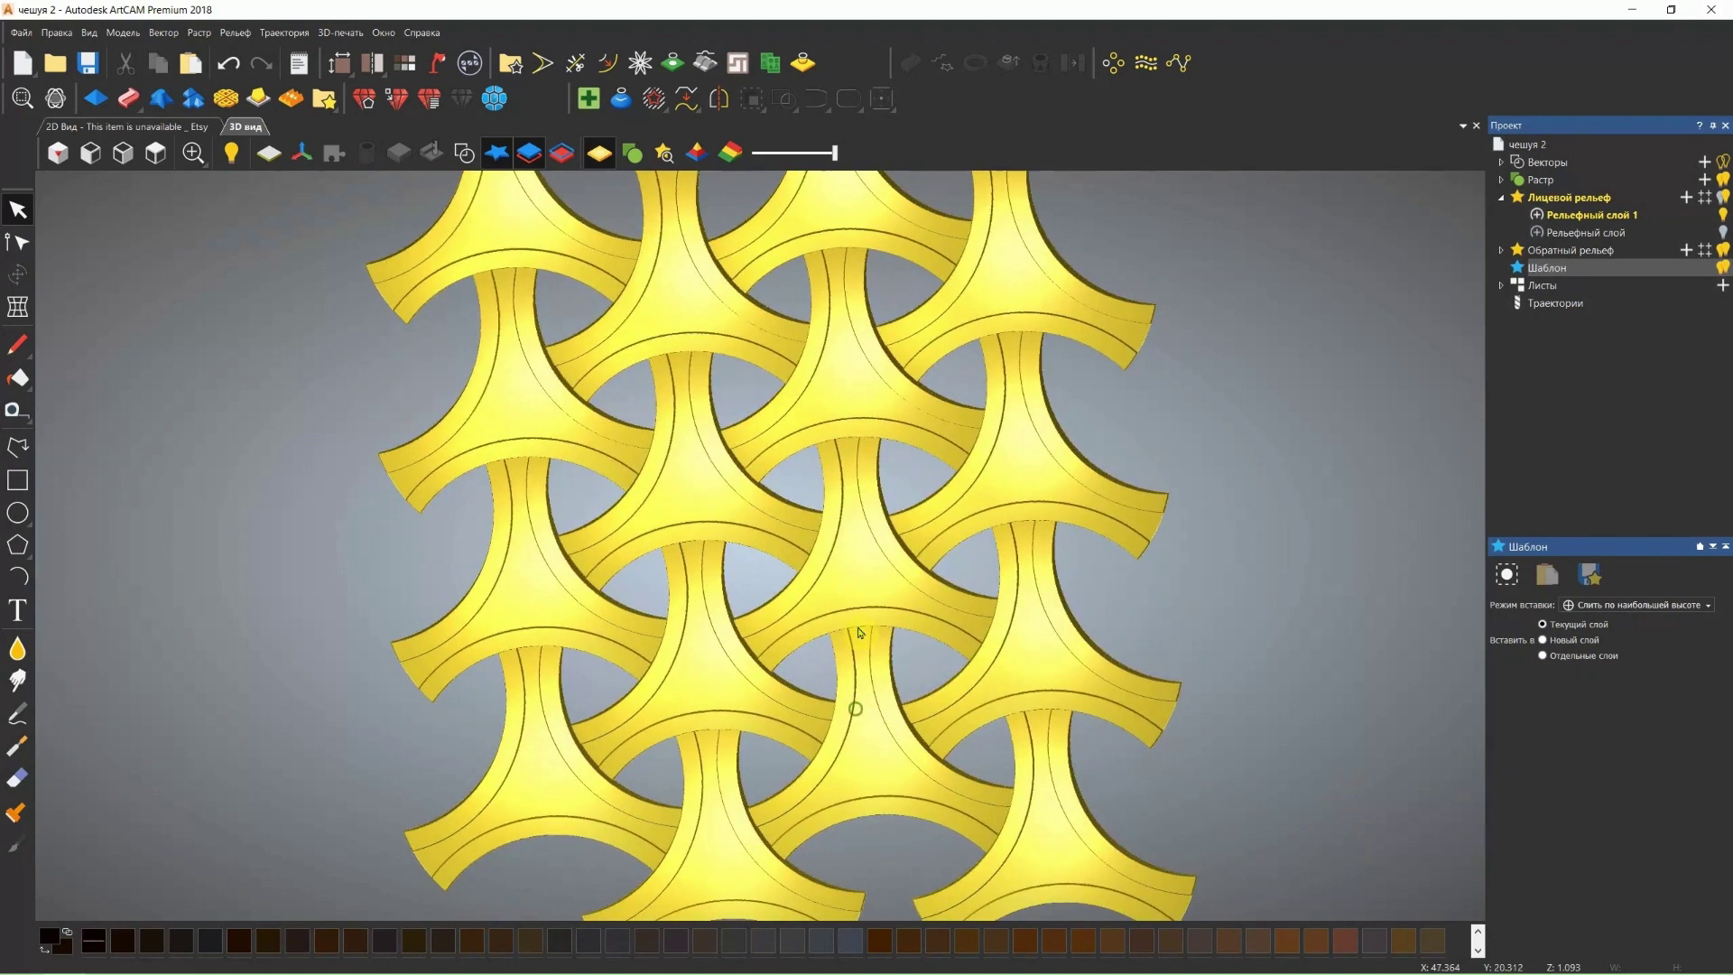
drag(696, 602, 727, 397)
scroll(798, 443, up, 2)
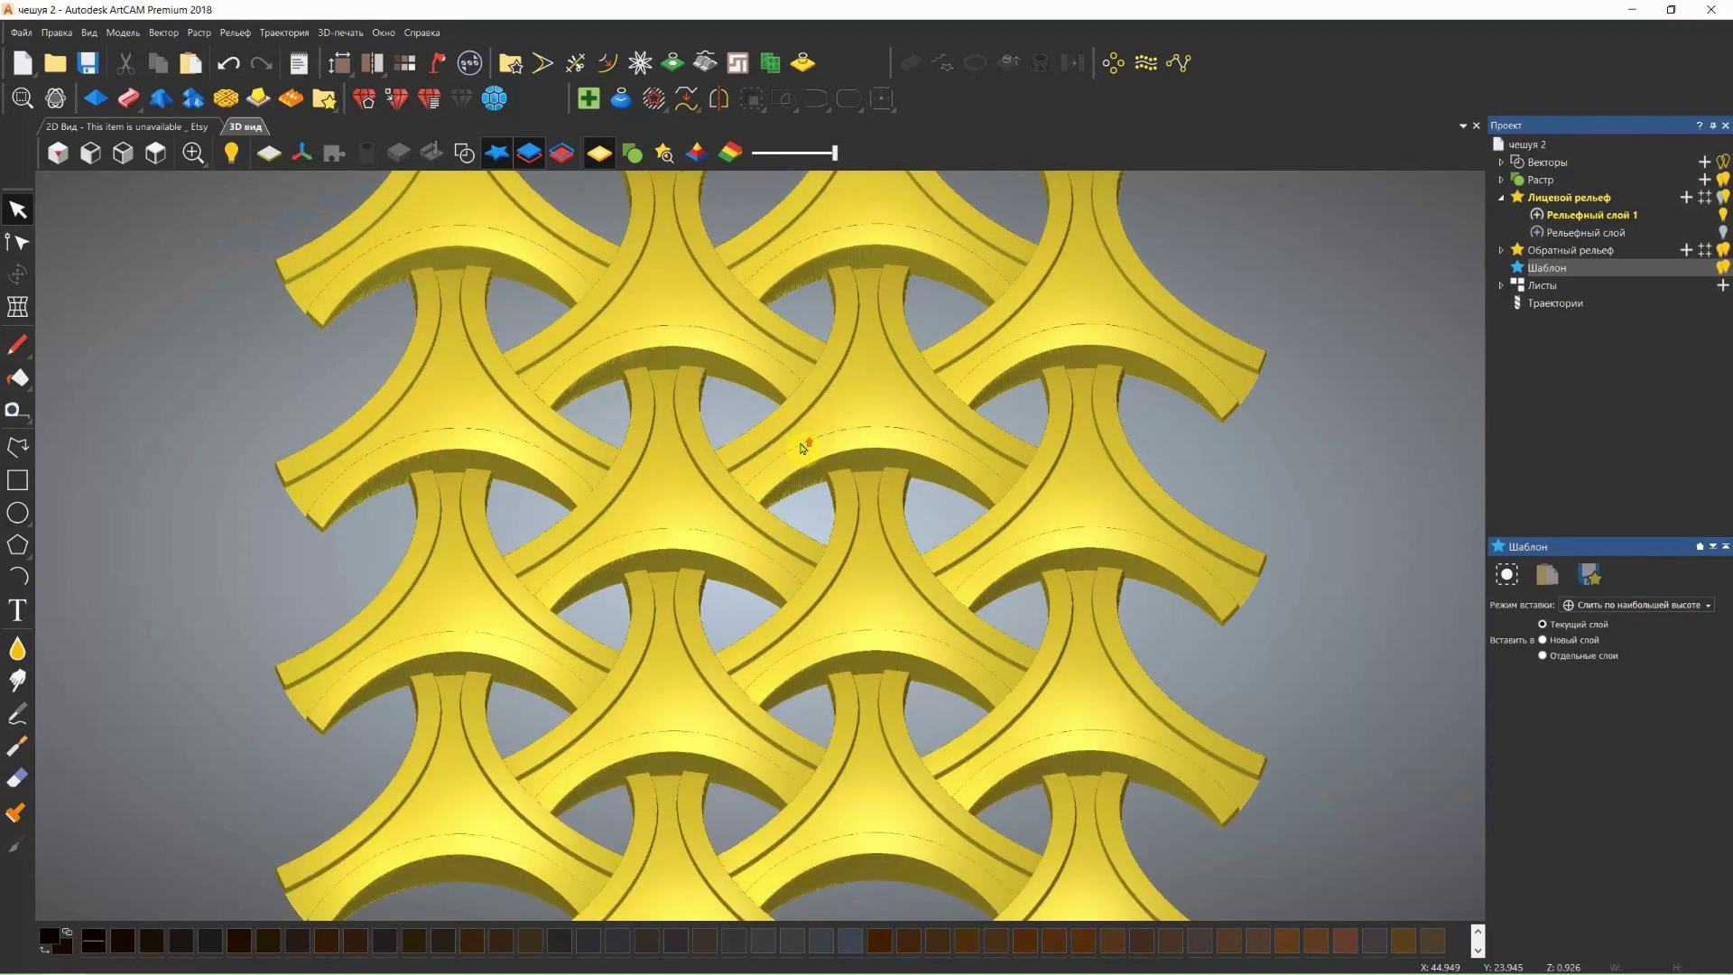
scroll(802, 448, down, 2)
drag(805, 448, 764, 517)
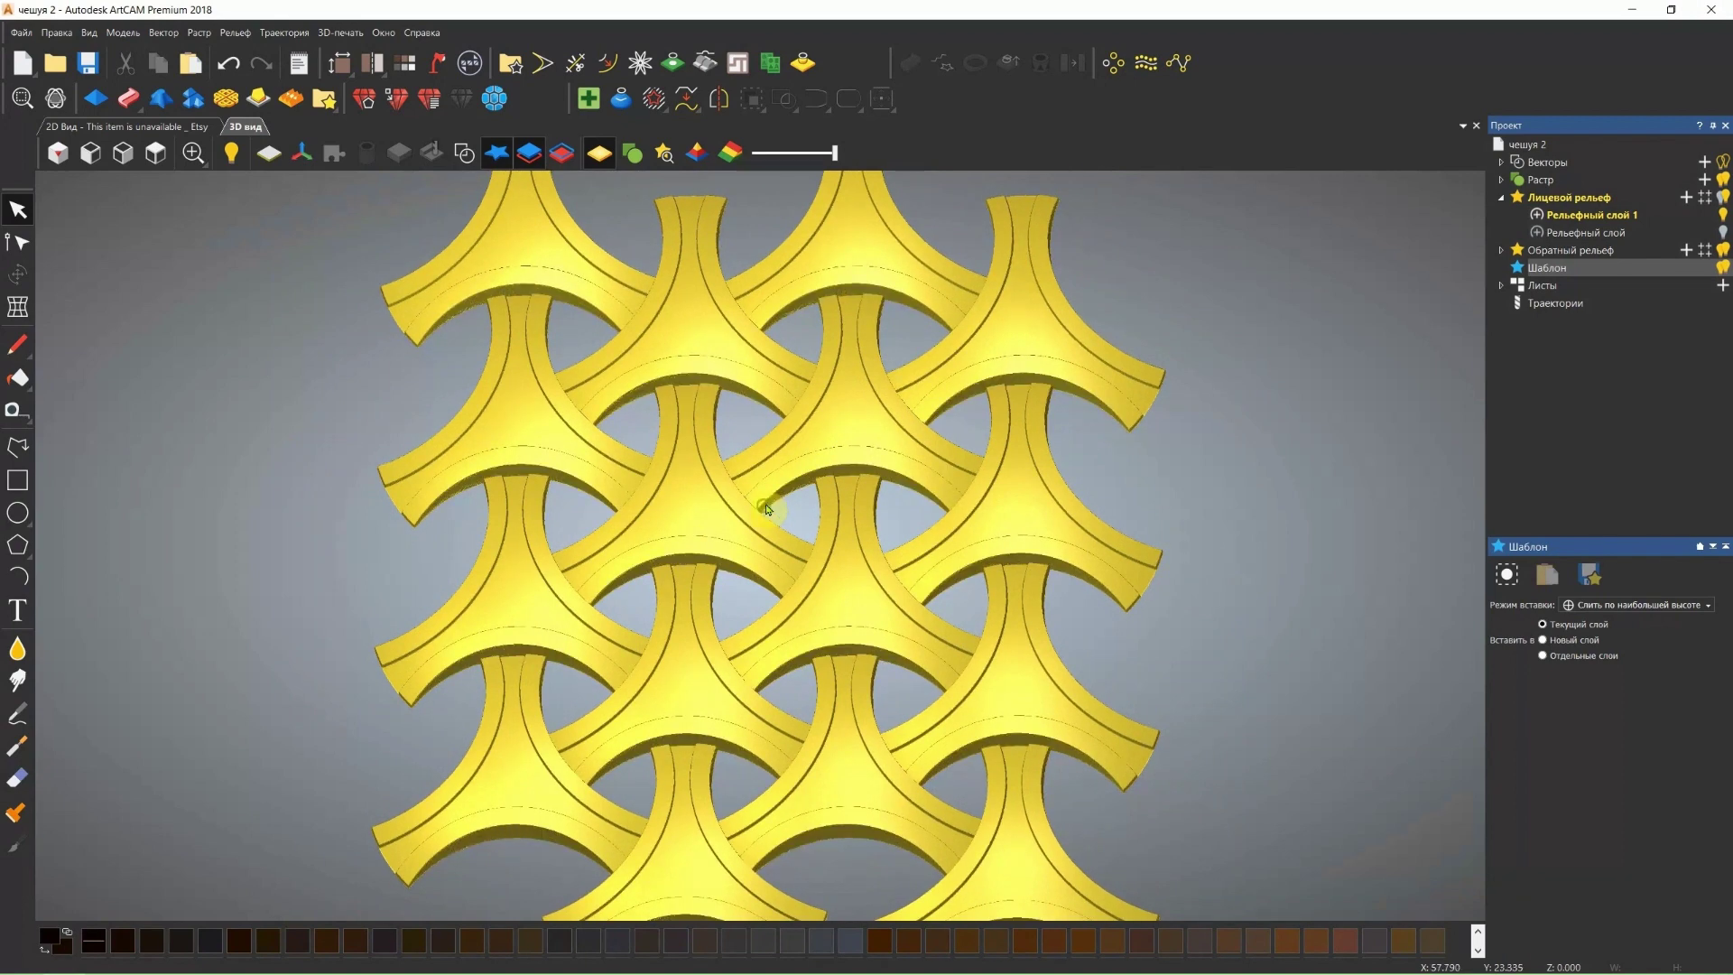
Turn the fish-scale Relief Layer back on and tilt the view over both reliefs.
click(1722, 232)
scroll(722, 573, down, 2)
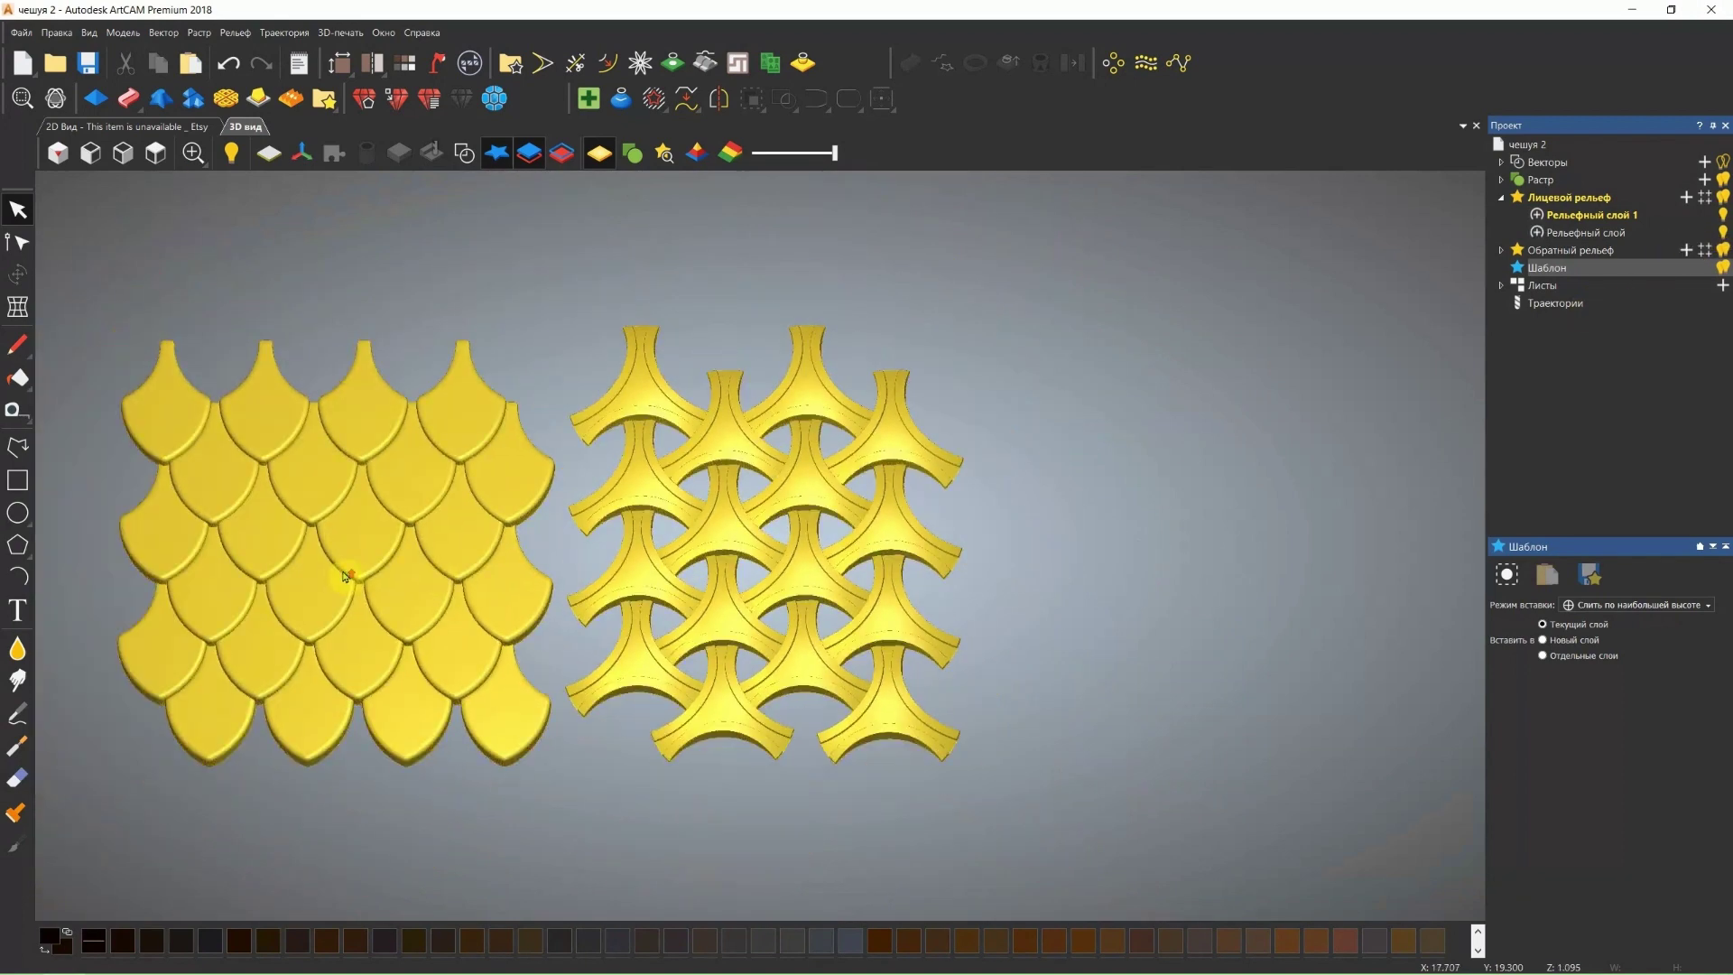
scroll(343, 575, up, 2)
scroll(348, 577, up, 2)
mouse_move(349, 561)
mouse_down()
mouse_move(453, 553)
mouse_move(882, 593)
mouse_move(886, 565)
mouse_up()
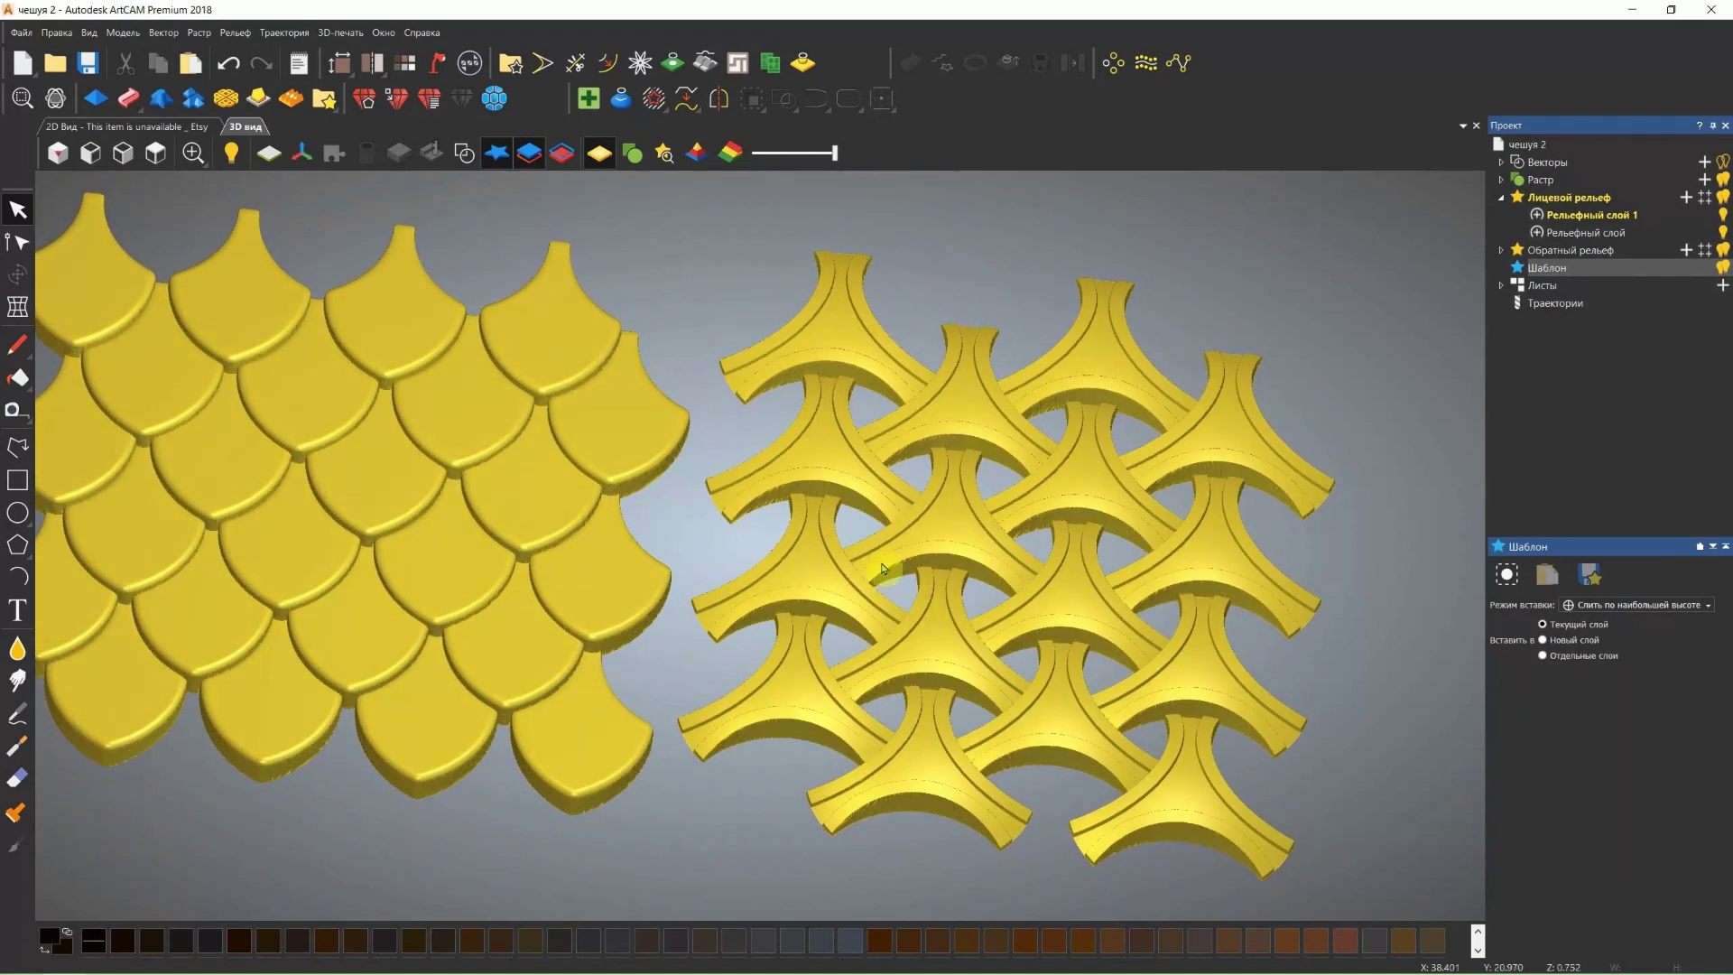
drag(863, 553, 953, 604)
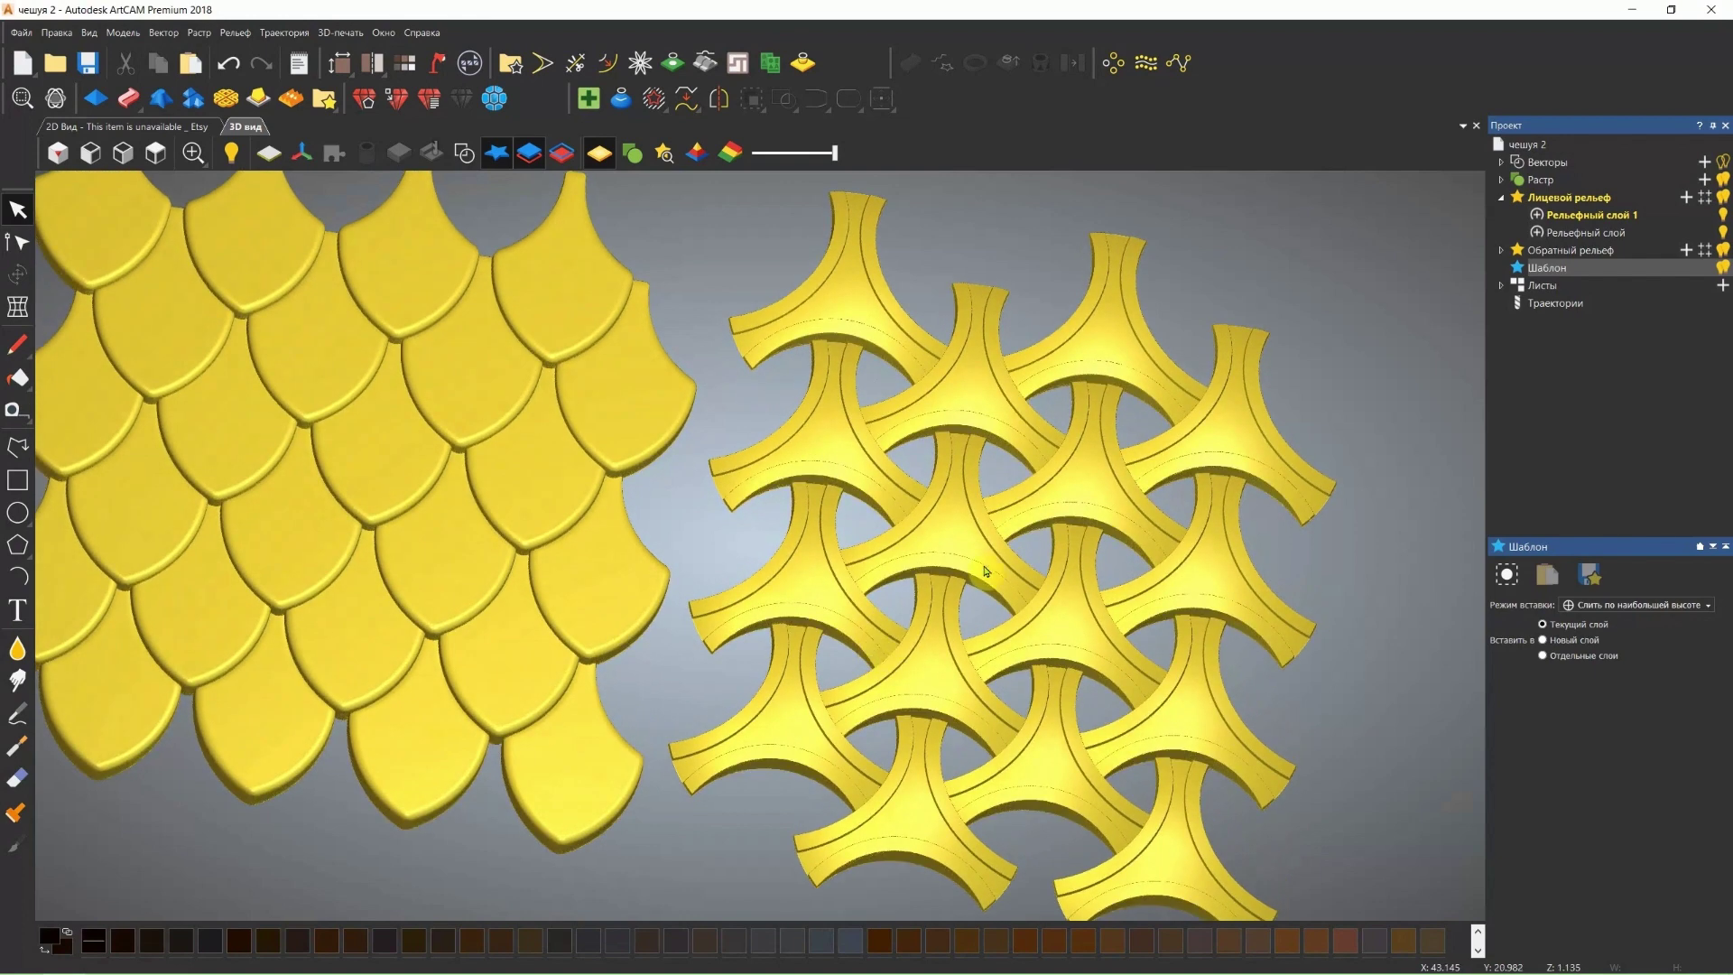
Toggle to the 2D view and back to 3D, then expand the Front Relief layers.
key(F2)
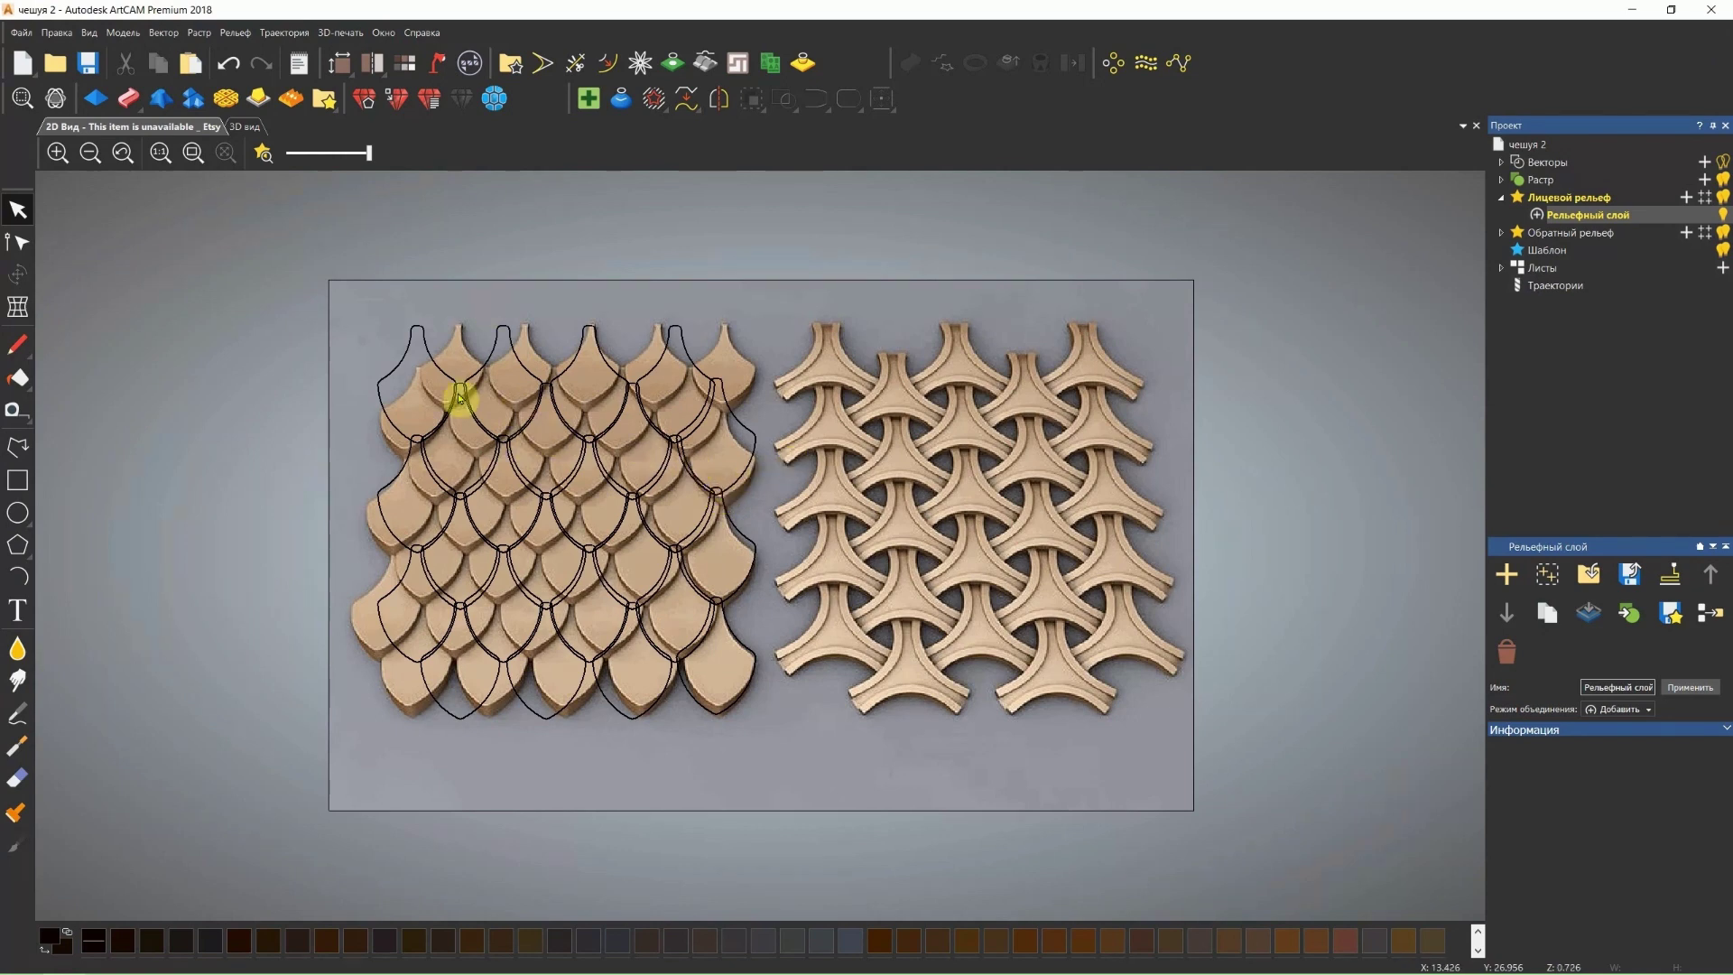
click(242, 132)
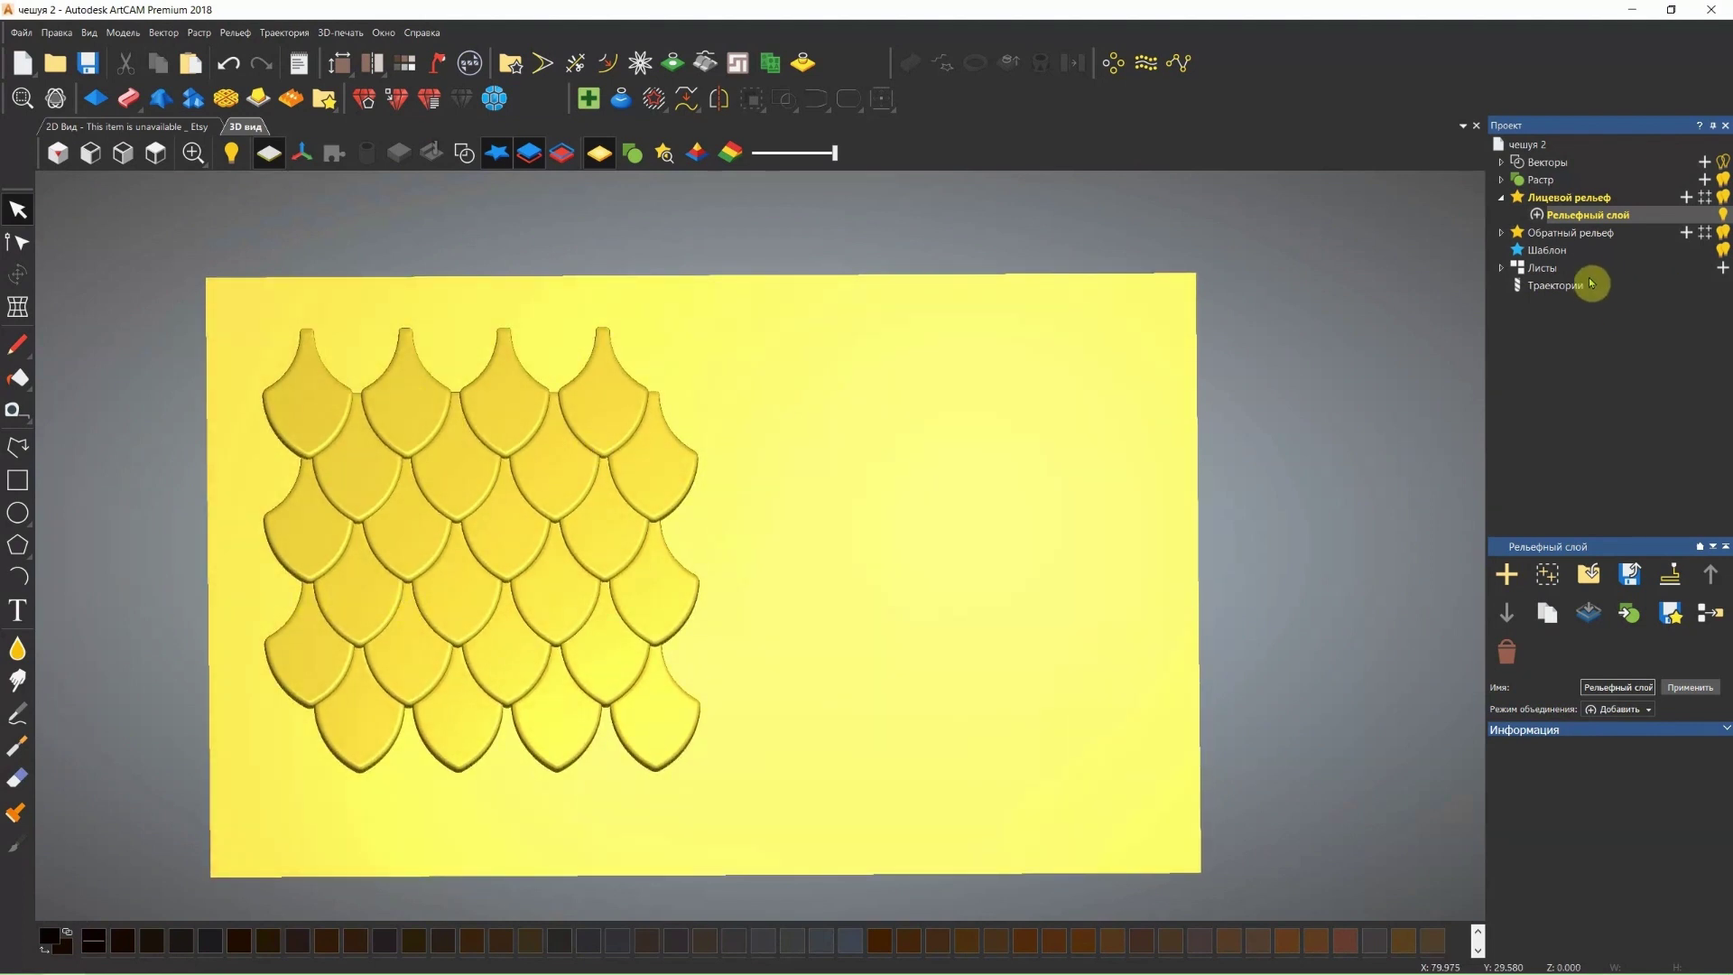
click(1500, 204)
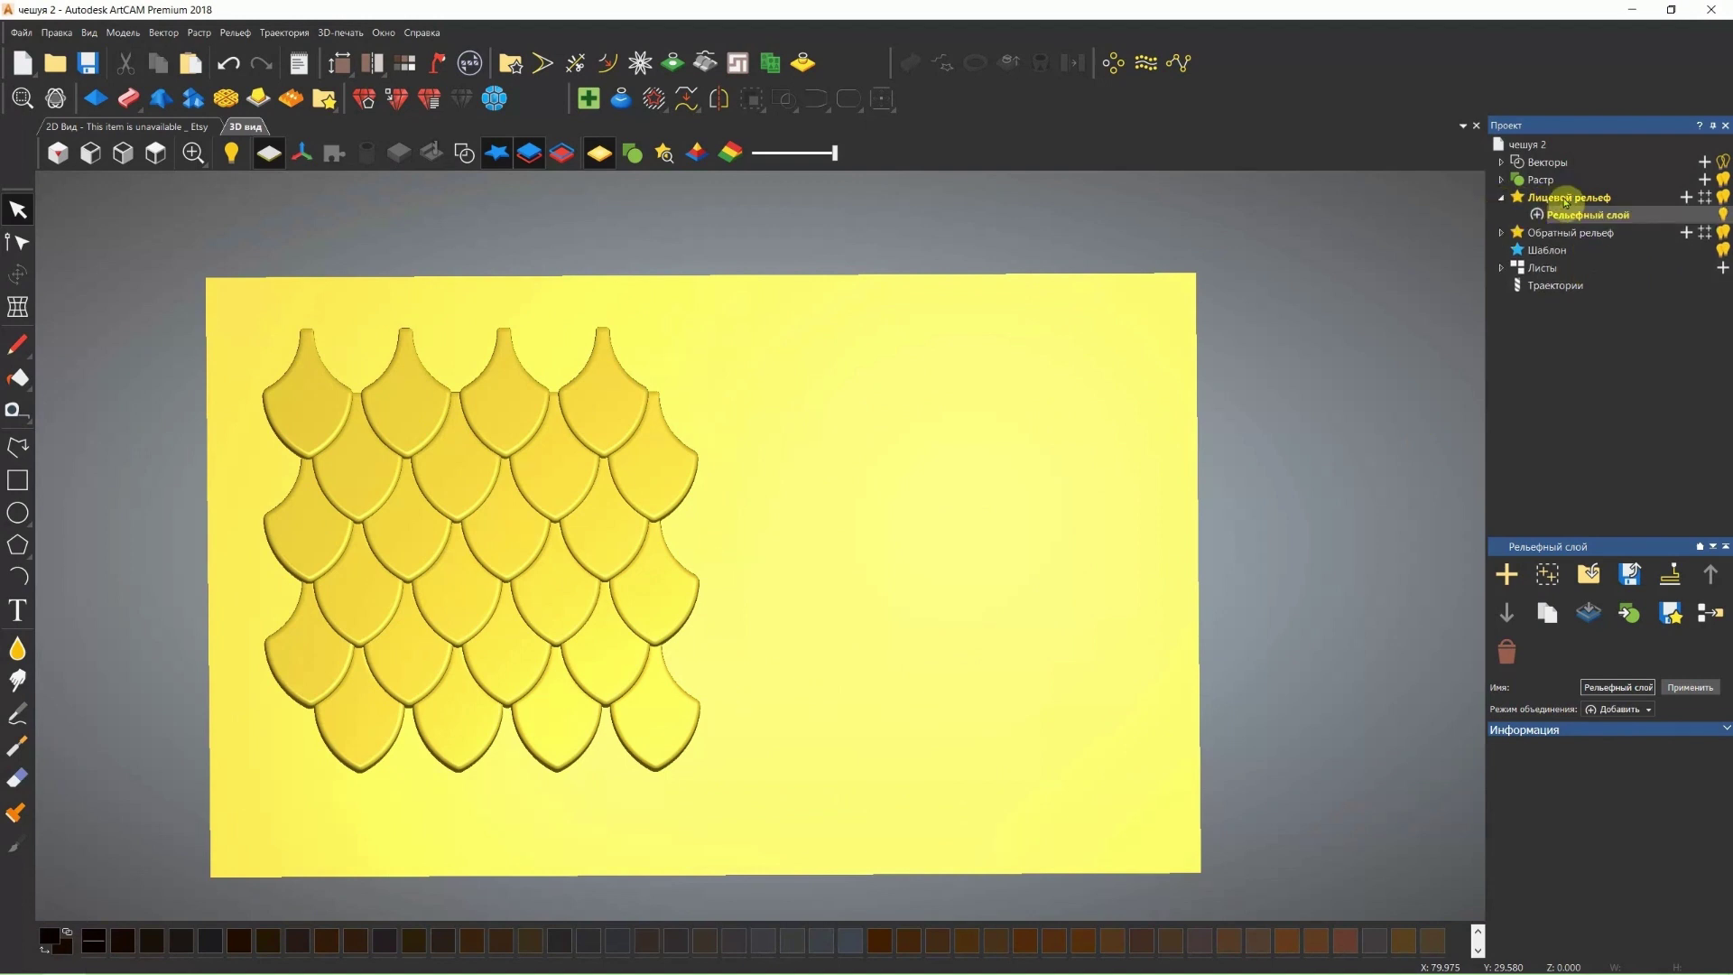
Add front relief layer Плетение, hide Relief Layer, and edit Плетение in the 2D view.
click(1686, 198)
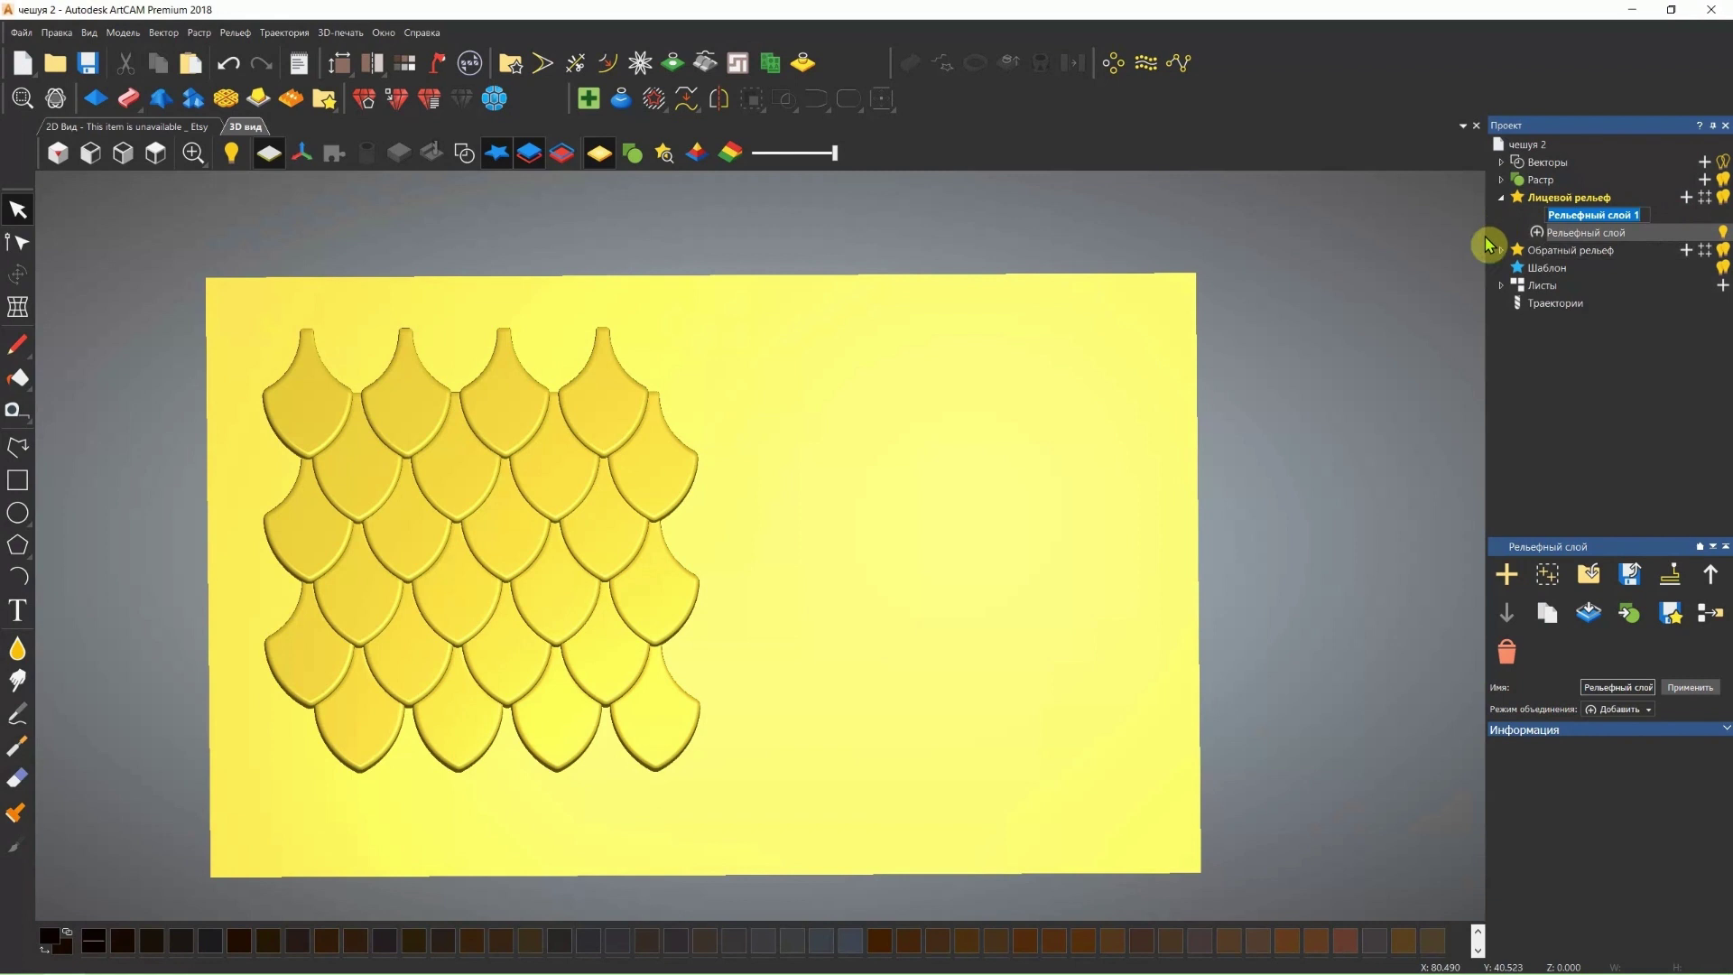
text(П)
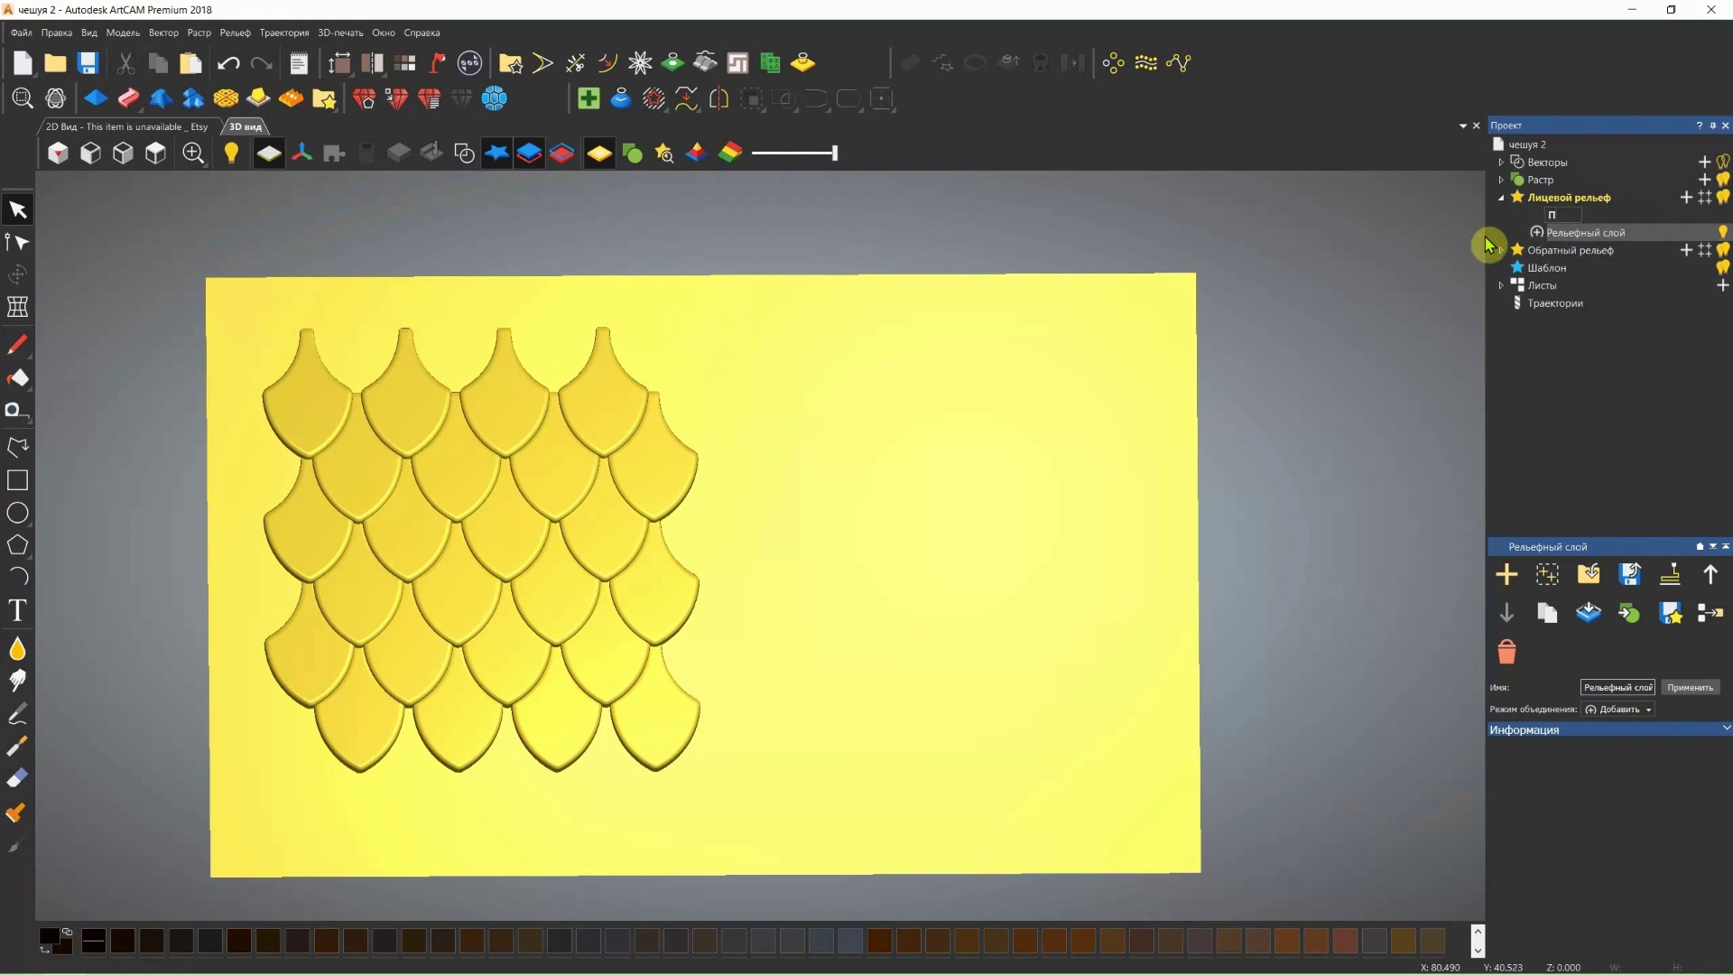
text(летение)
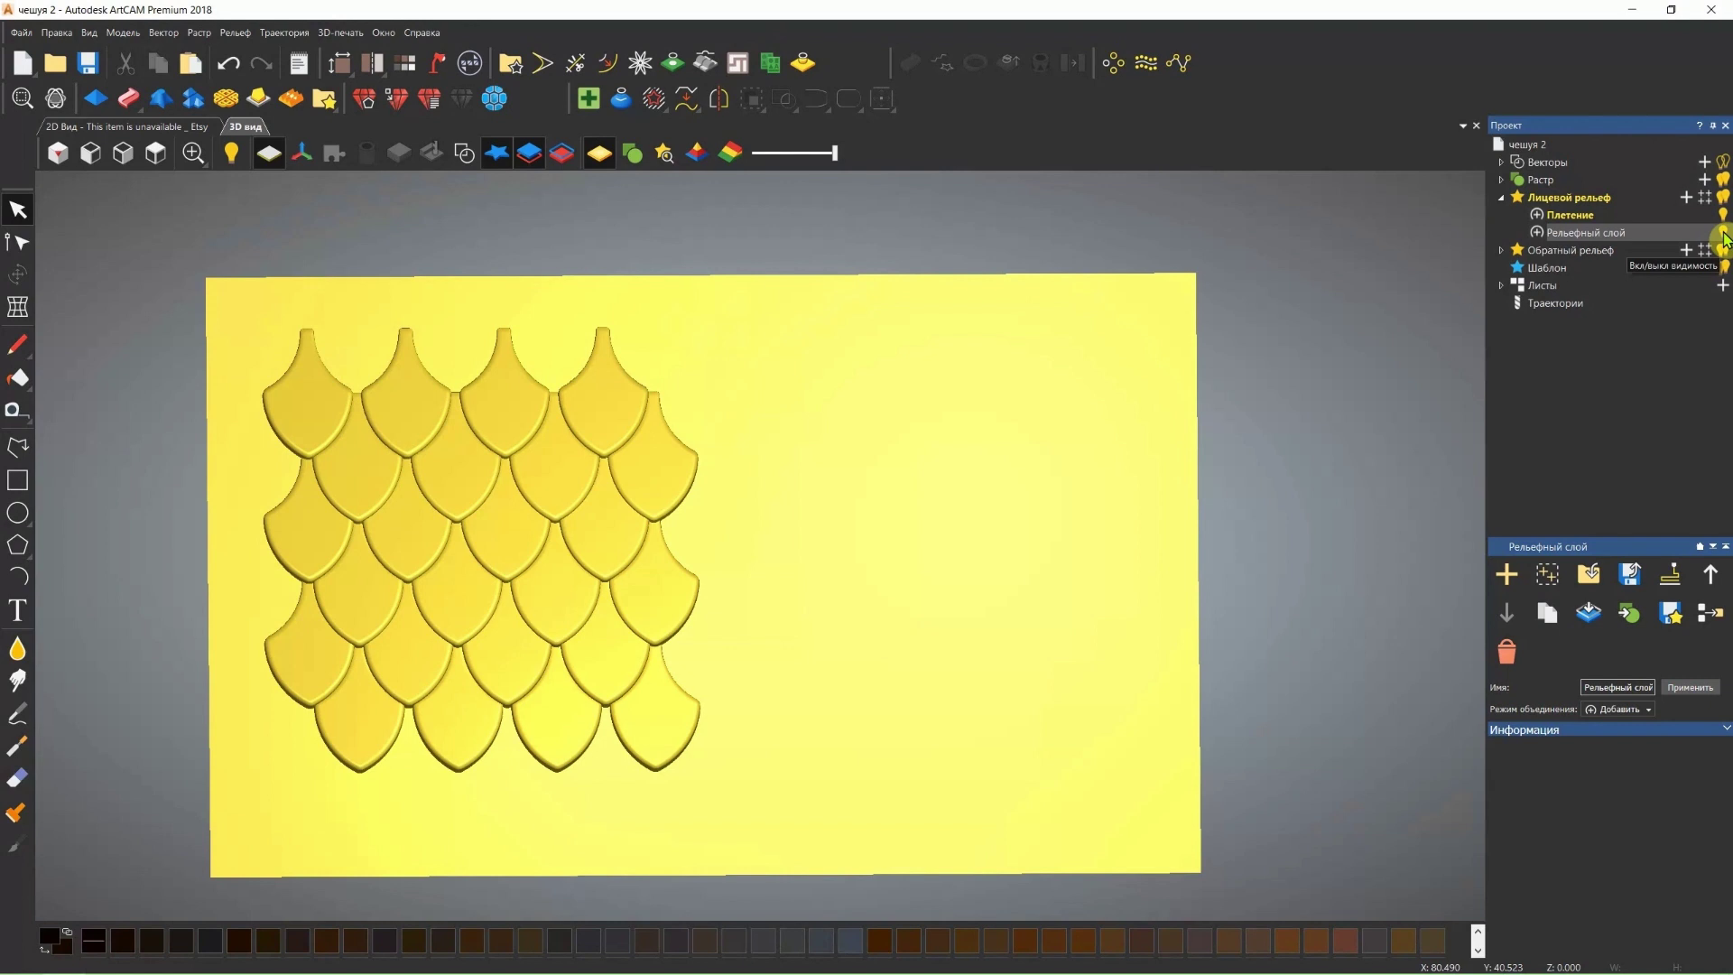
click(1724, 237)
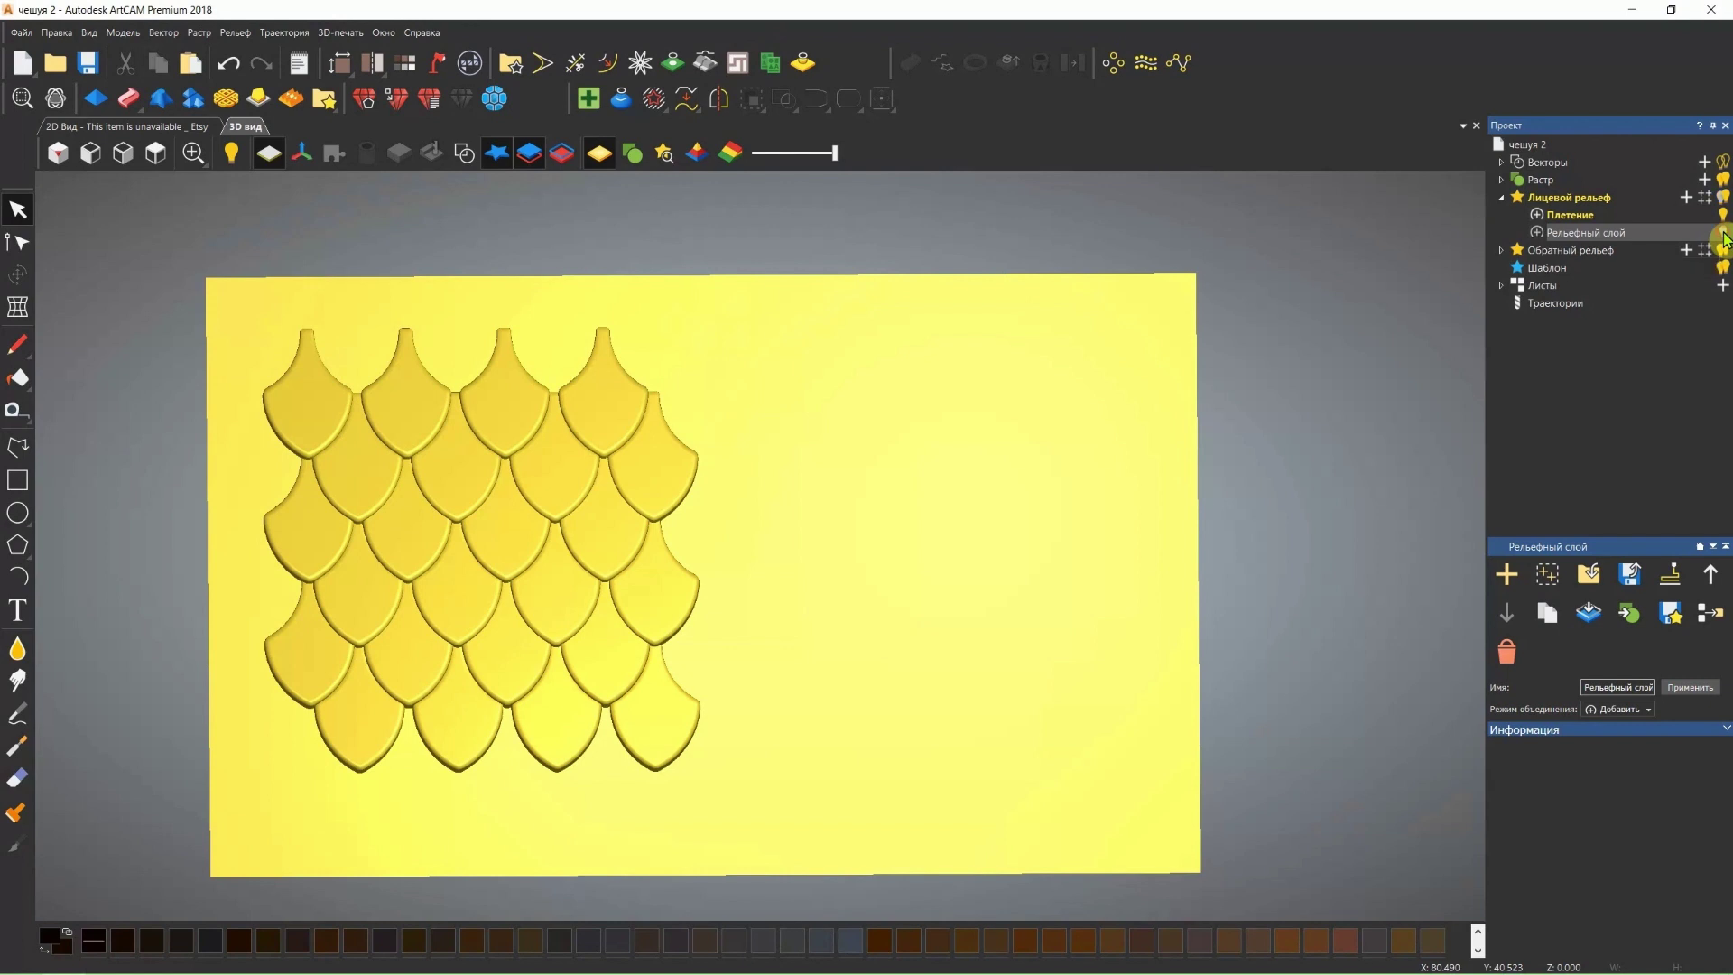
click(1575, 216)
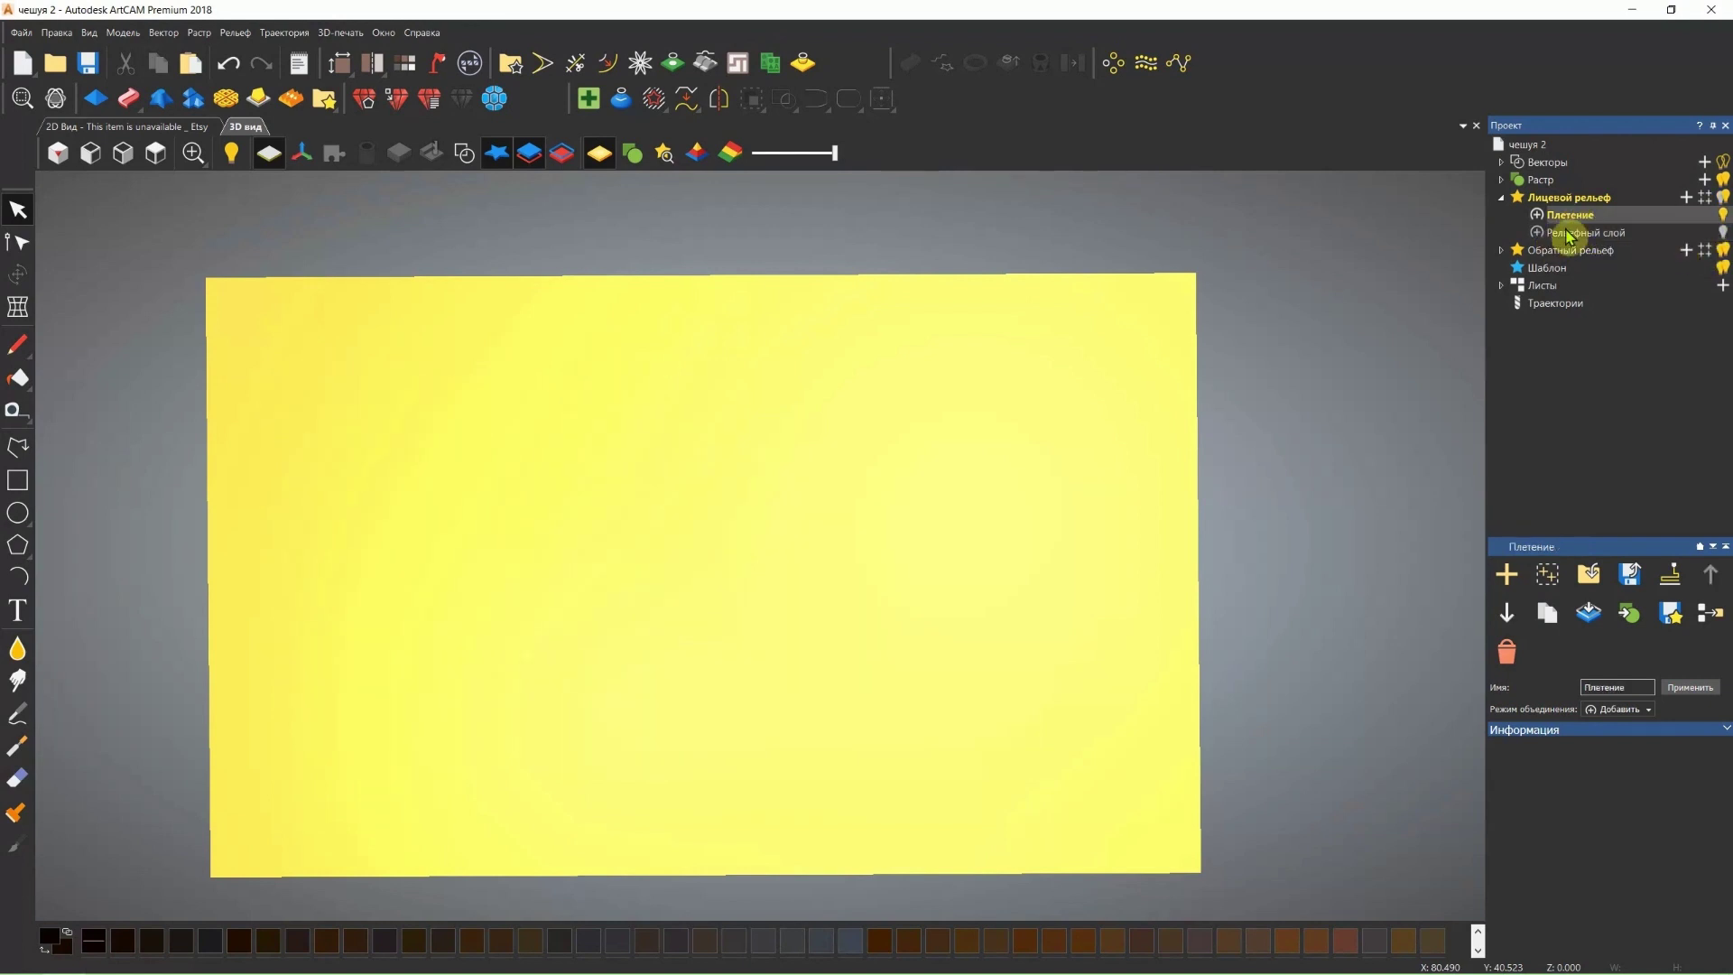
click(135, 127)
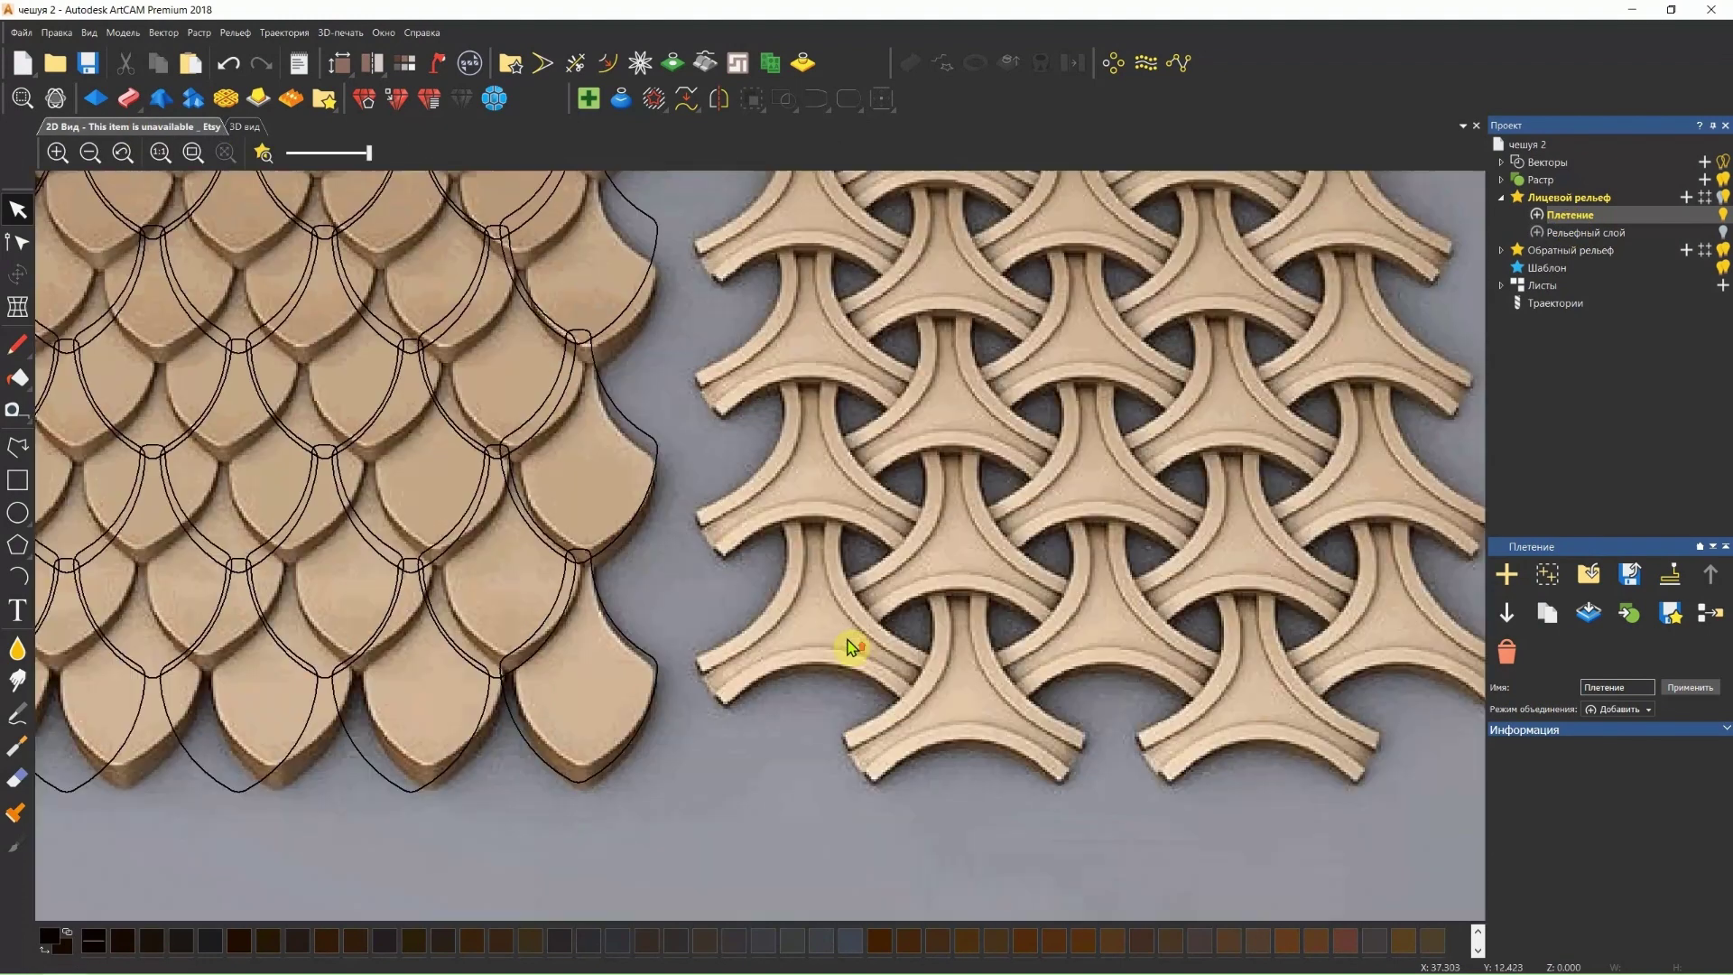
Draw a 9.26 mm diameter circle around one three-armed element of the weave image.
scroll(880, 642, up, 2)
scroll(832, 617, up, 2)
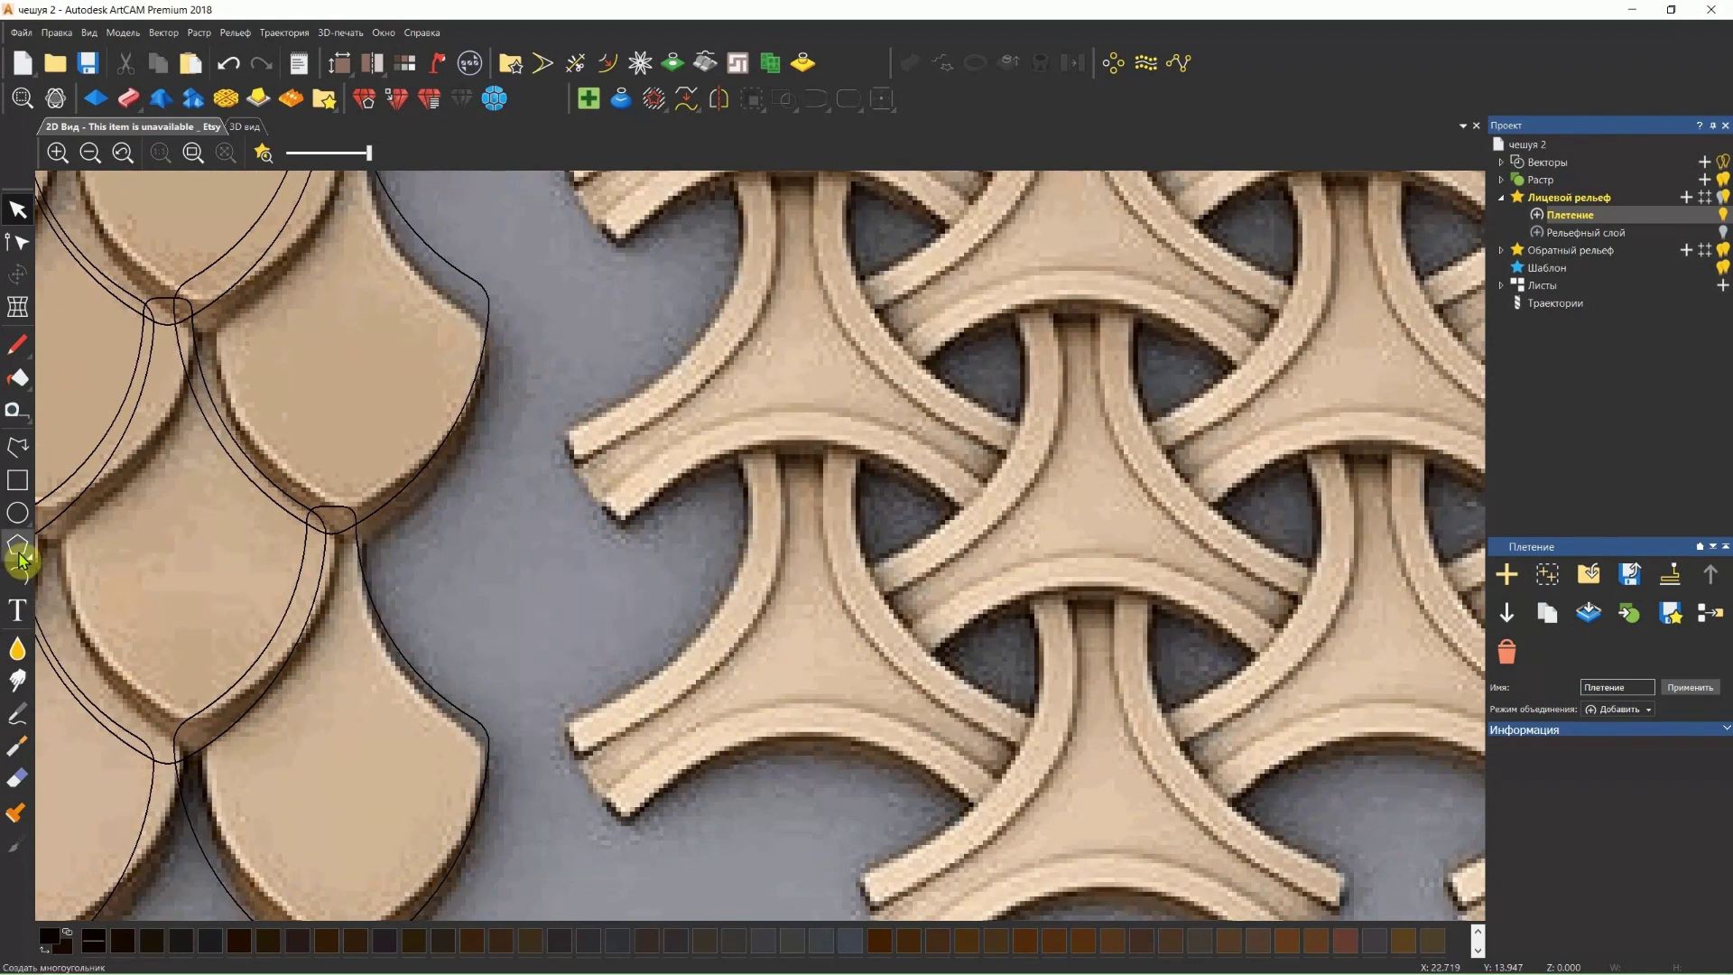
click(17, 512)
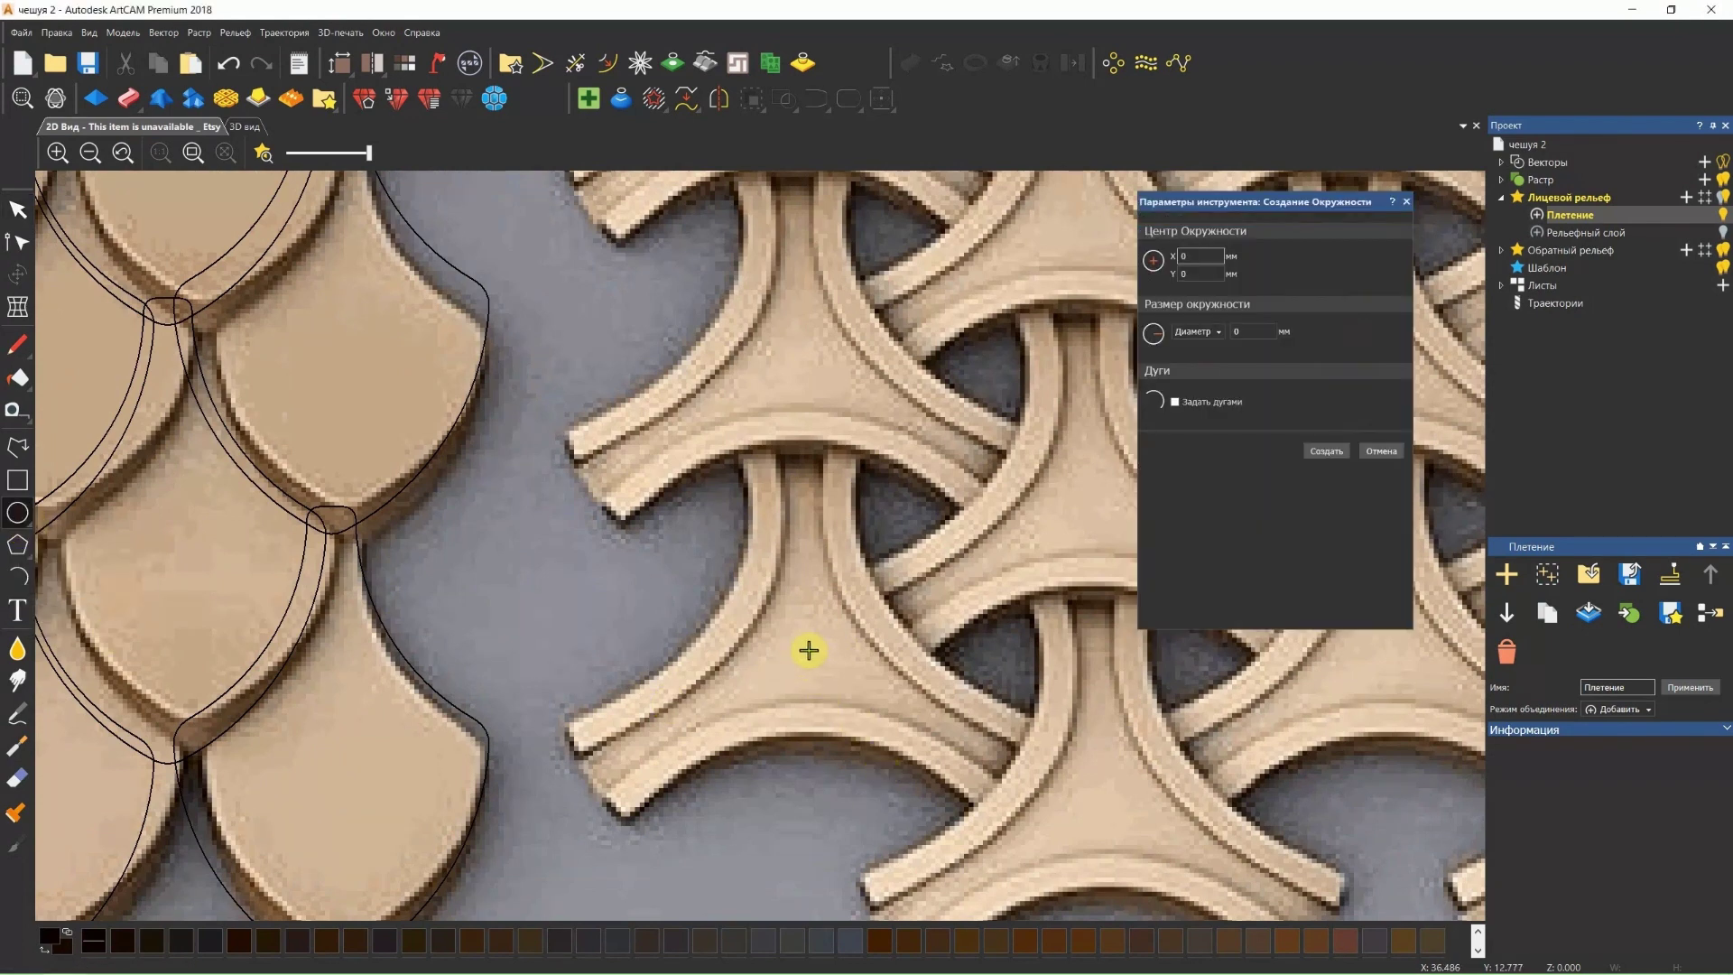
scroll(809, 650, down, 2)
scroll(794, 632, down, 2)
scroll(776, 587, up, 3)
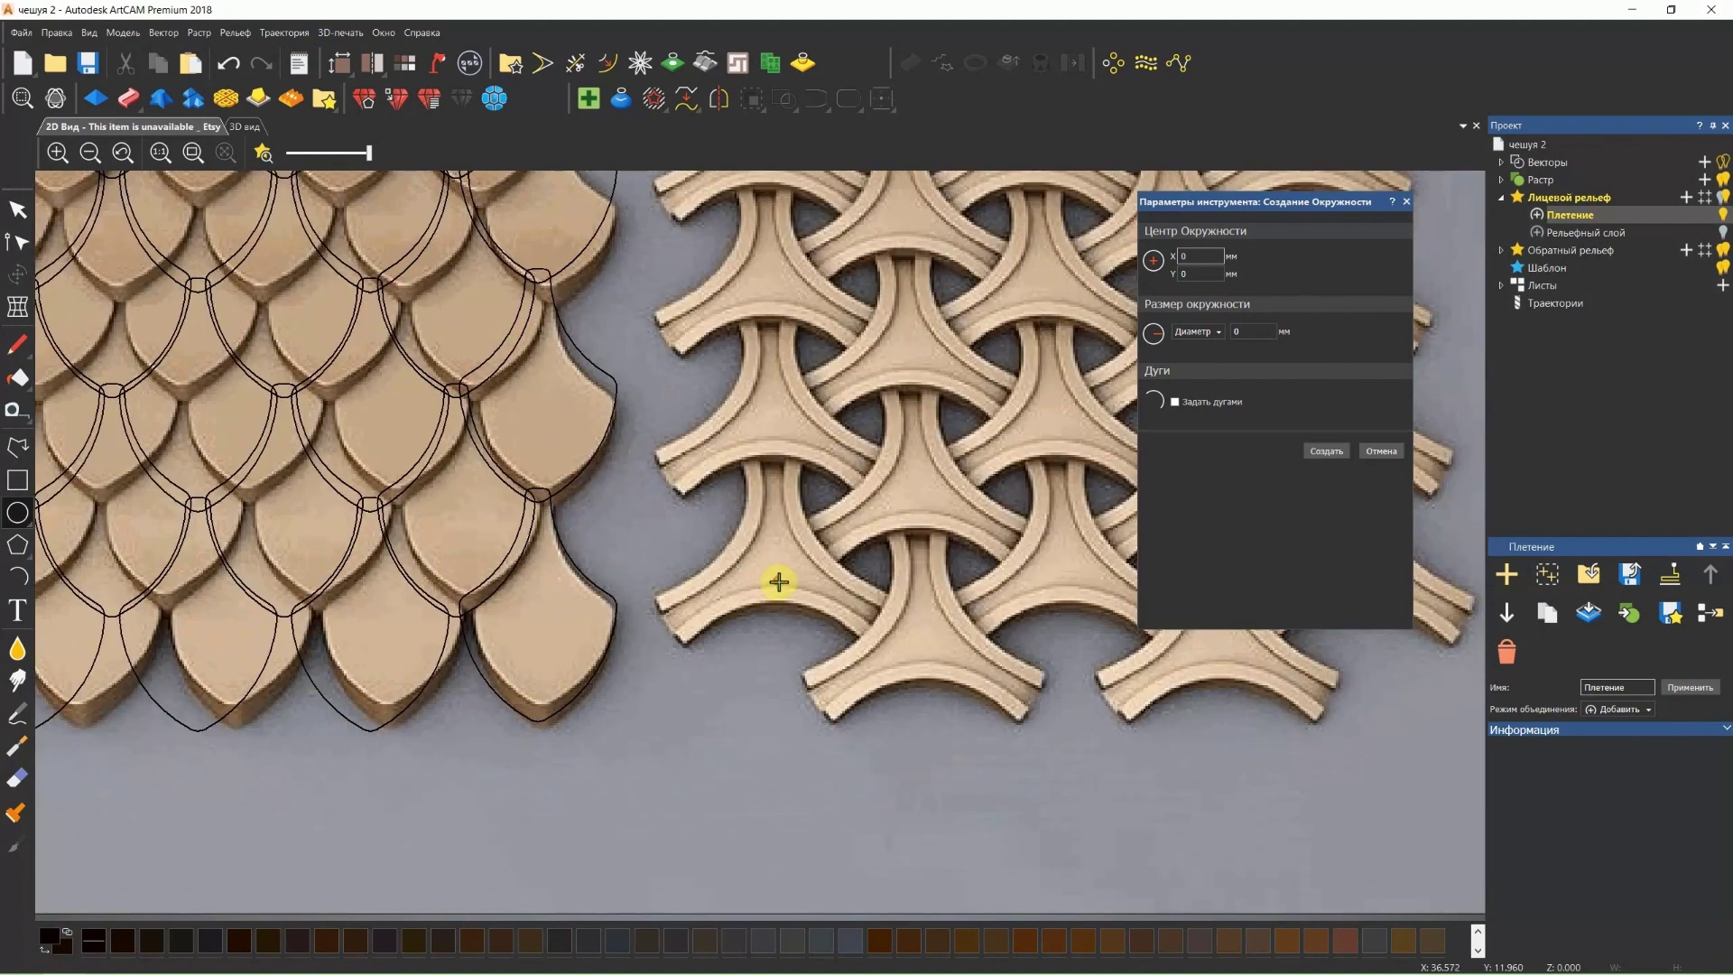
scroll(778, 573, up, 2)
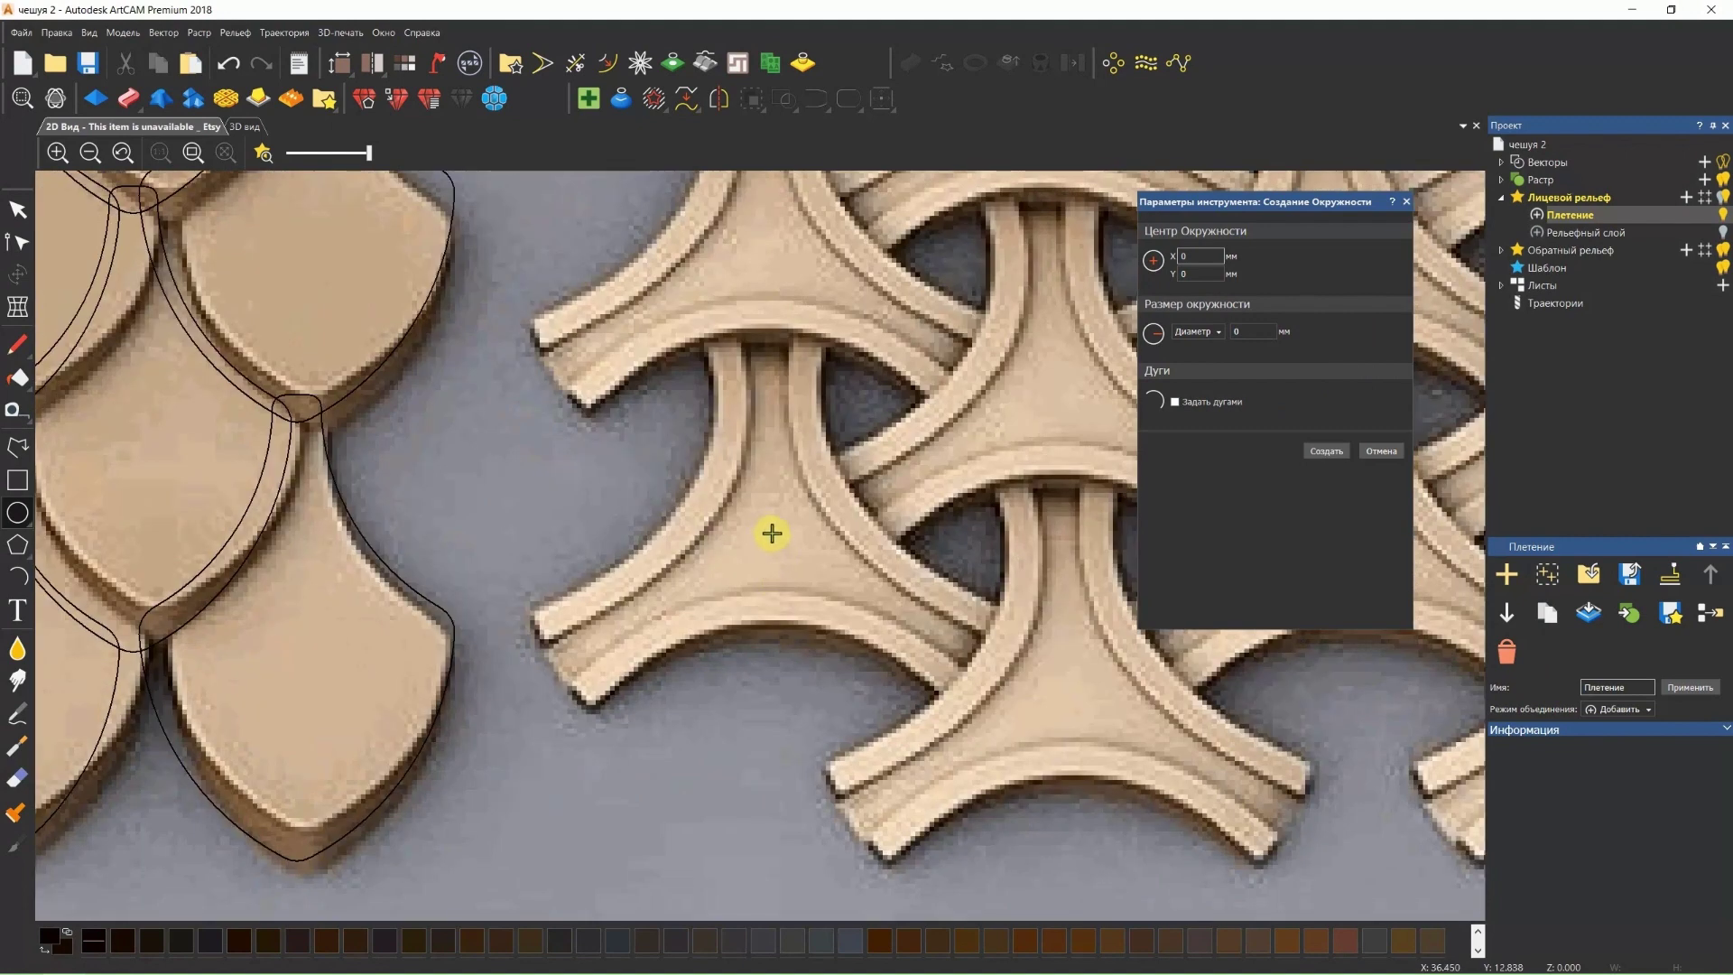
drag(770, 533, 992, 664)
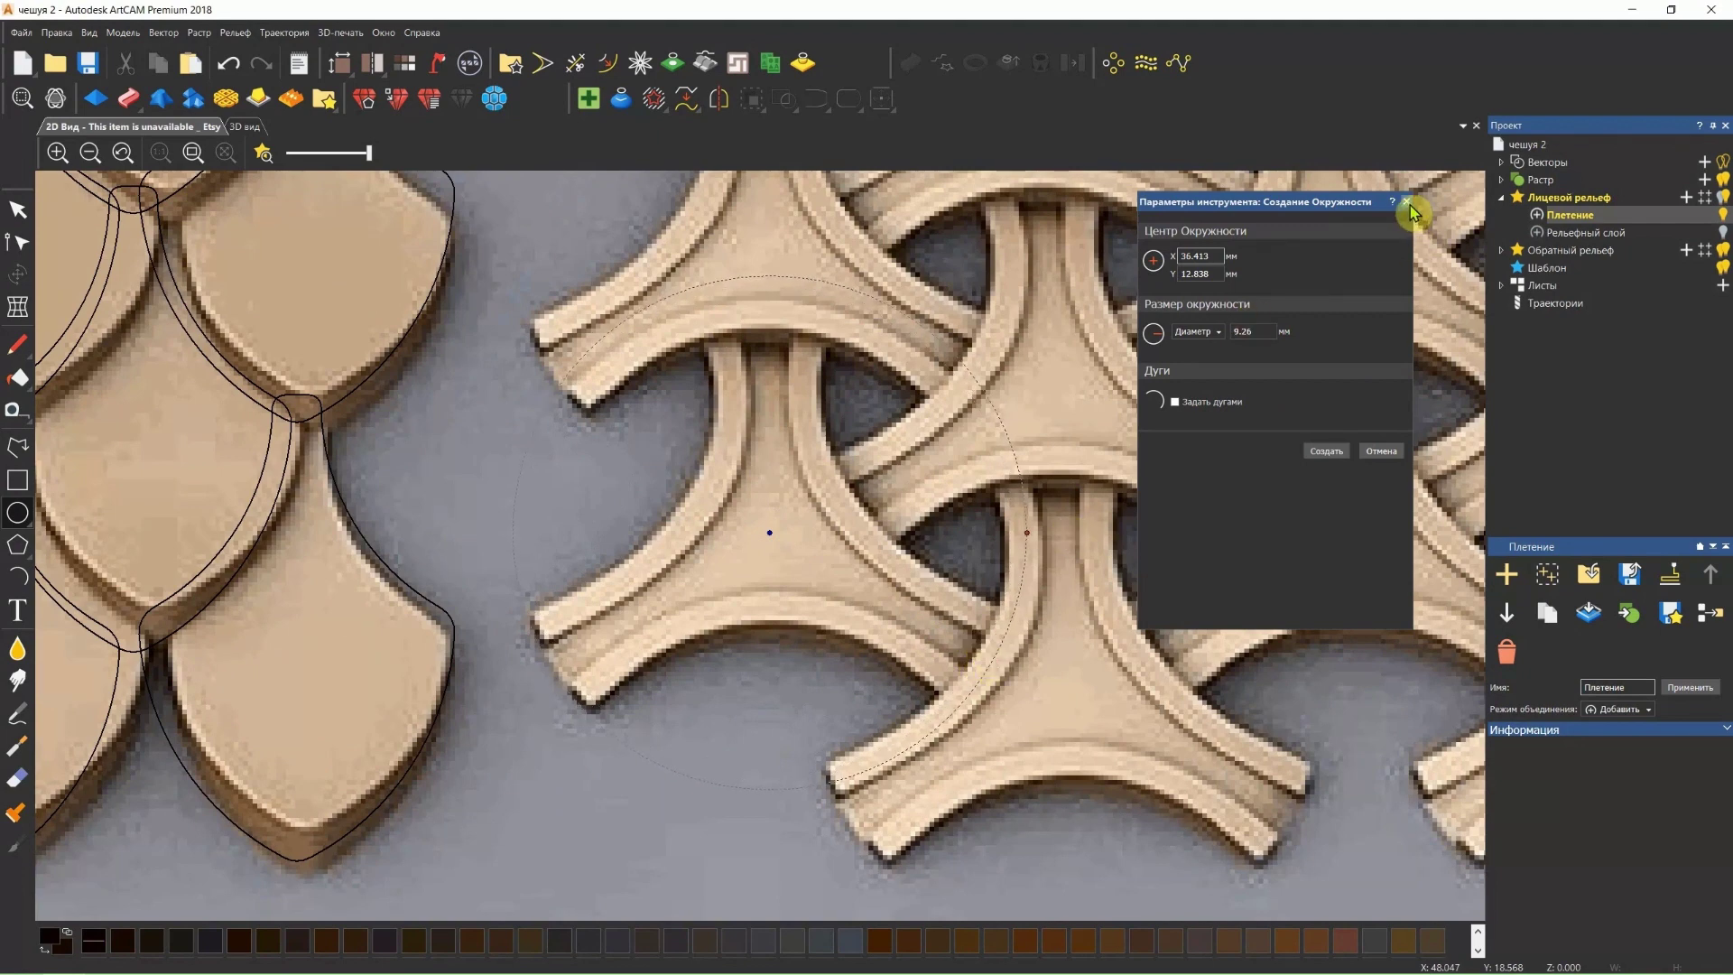
click(1333, 452)
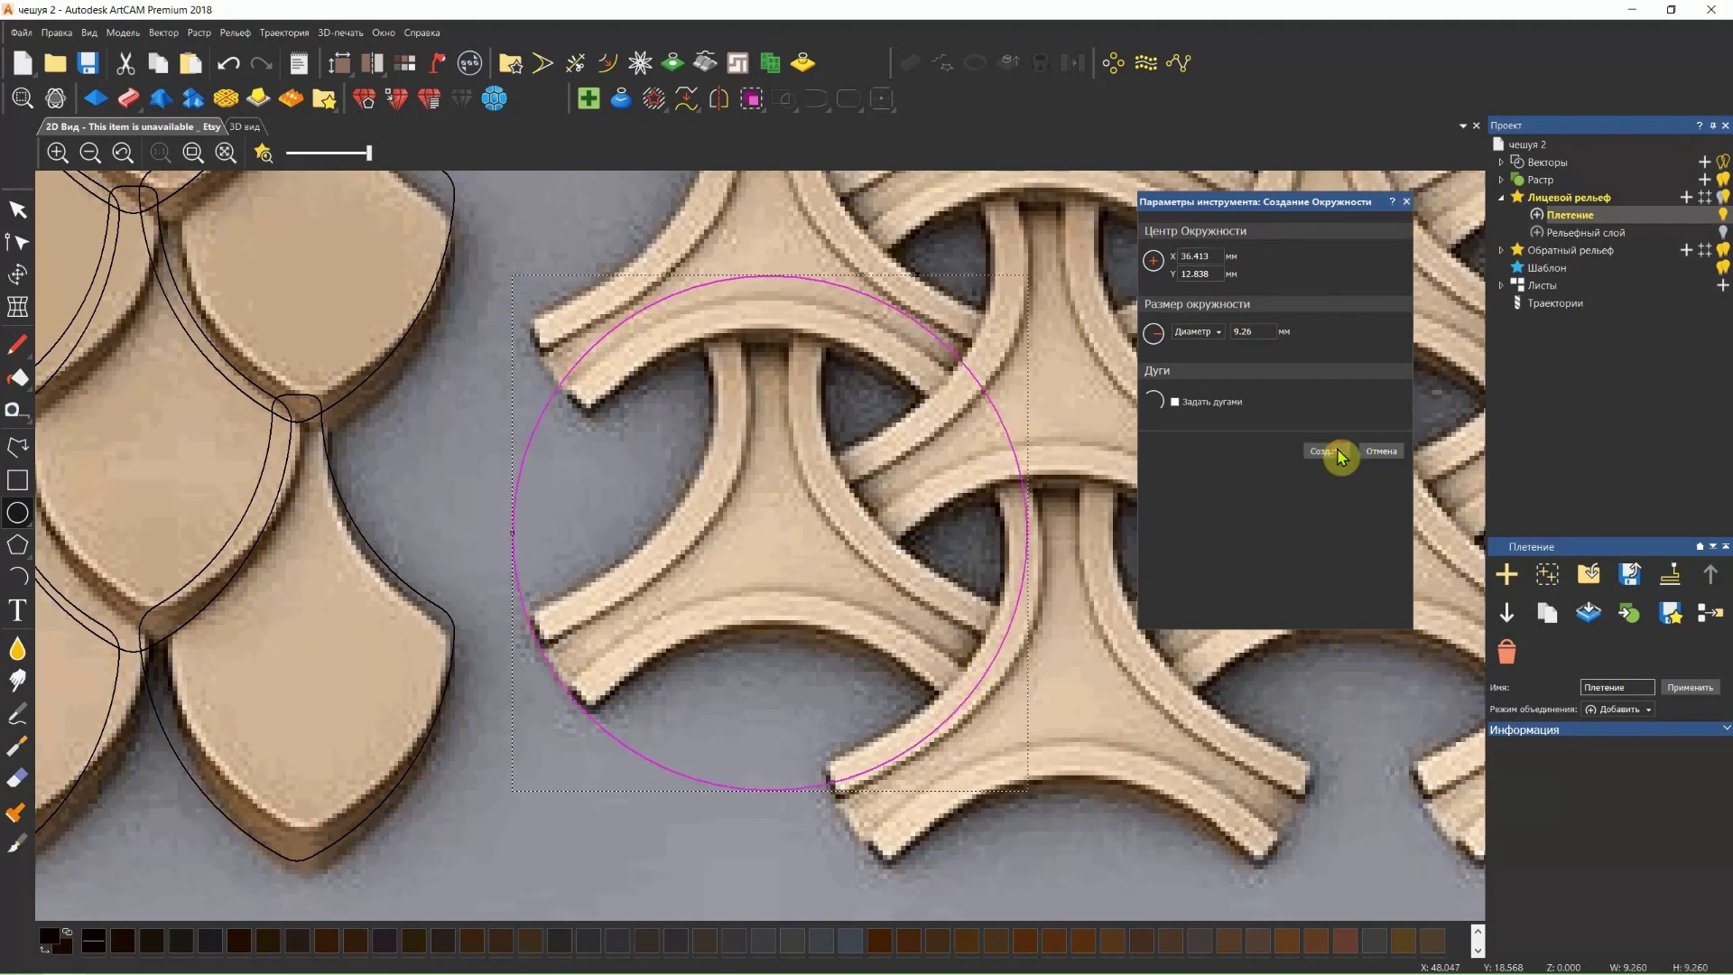
click(1407, 202)
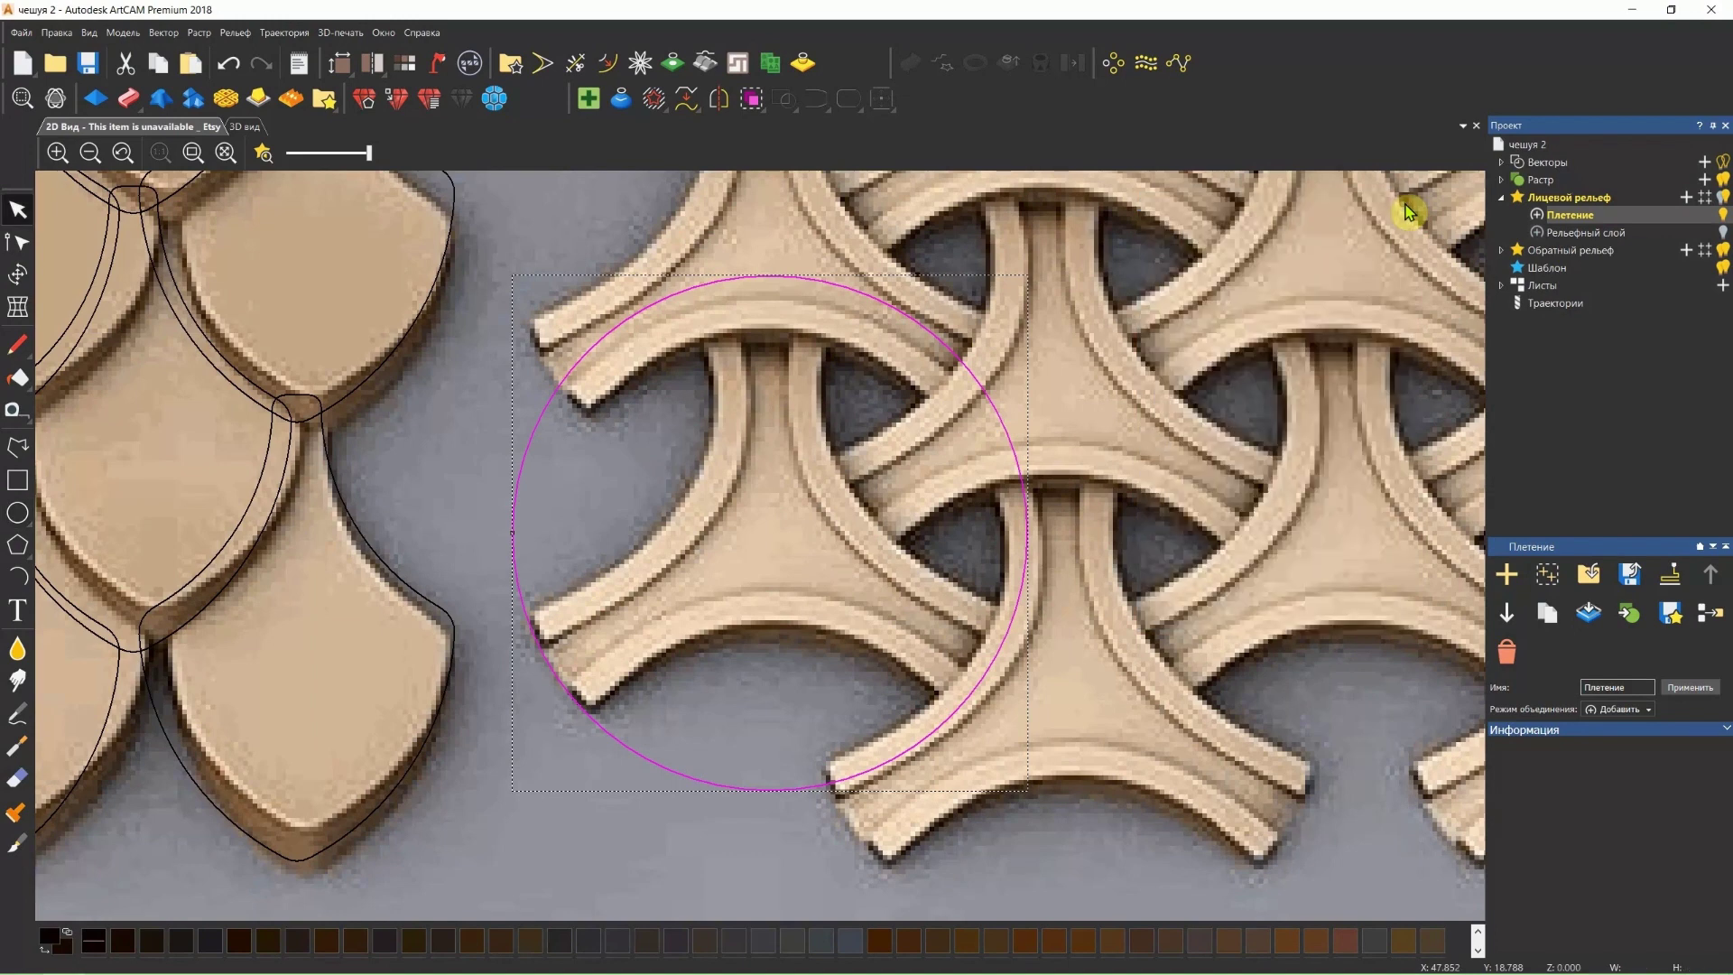
click(17, 576)
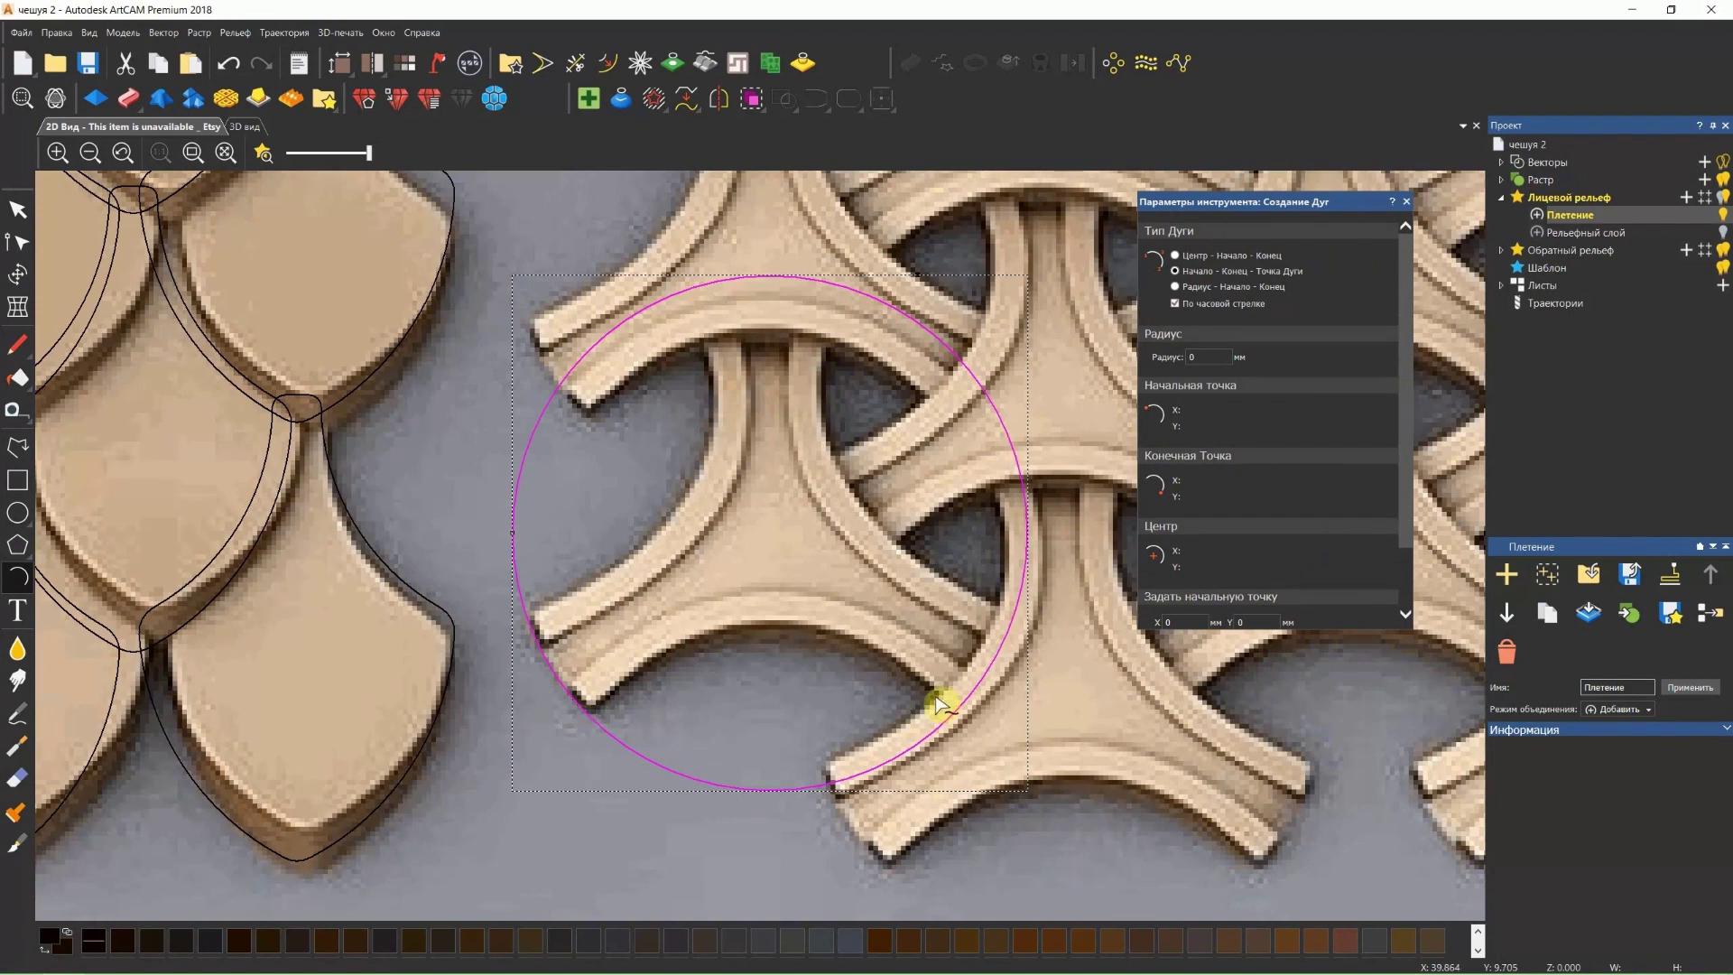
Trace the curved band's inner edge with a start–end–point-on-arc arc.
scroll(947, 704, up, 1)
scroll(849, 700, down, 1)
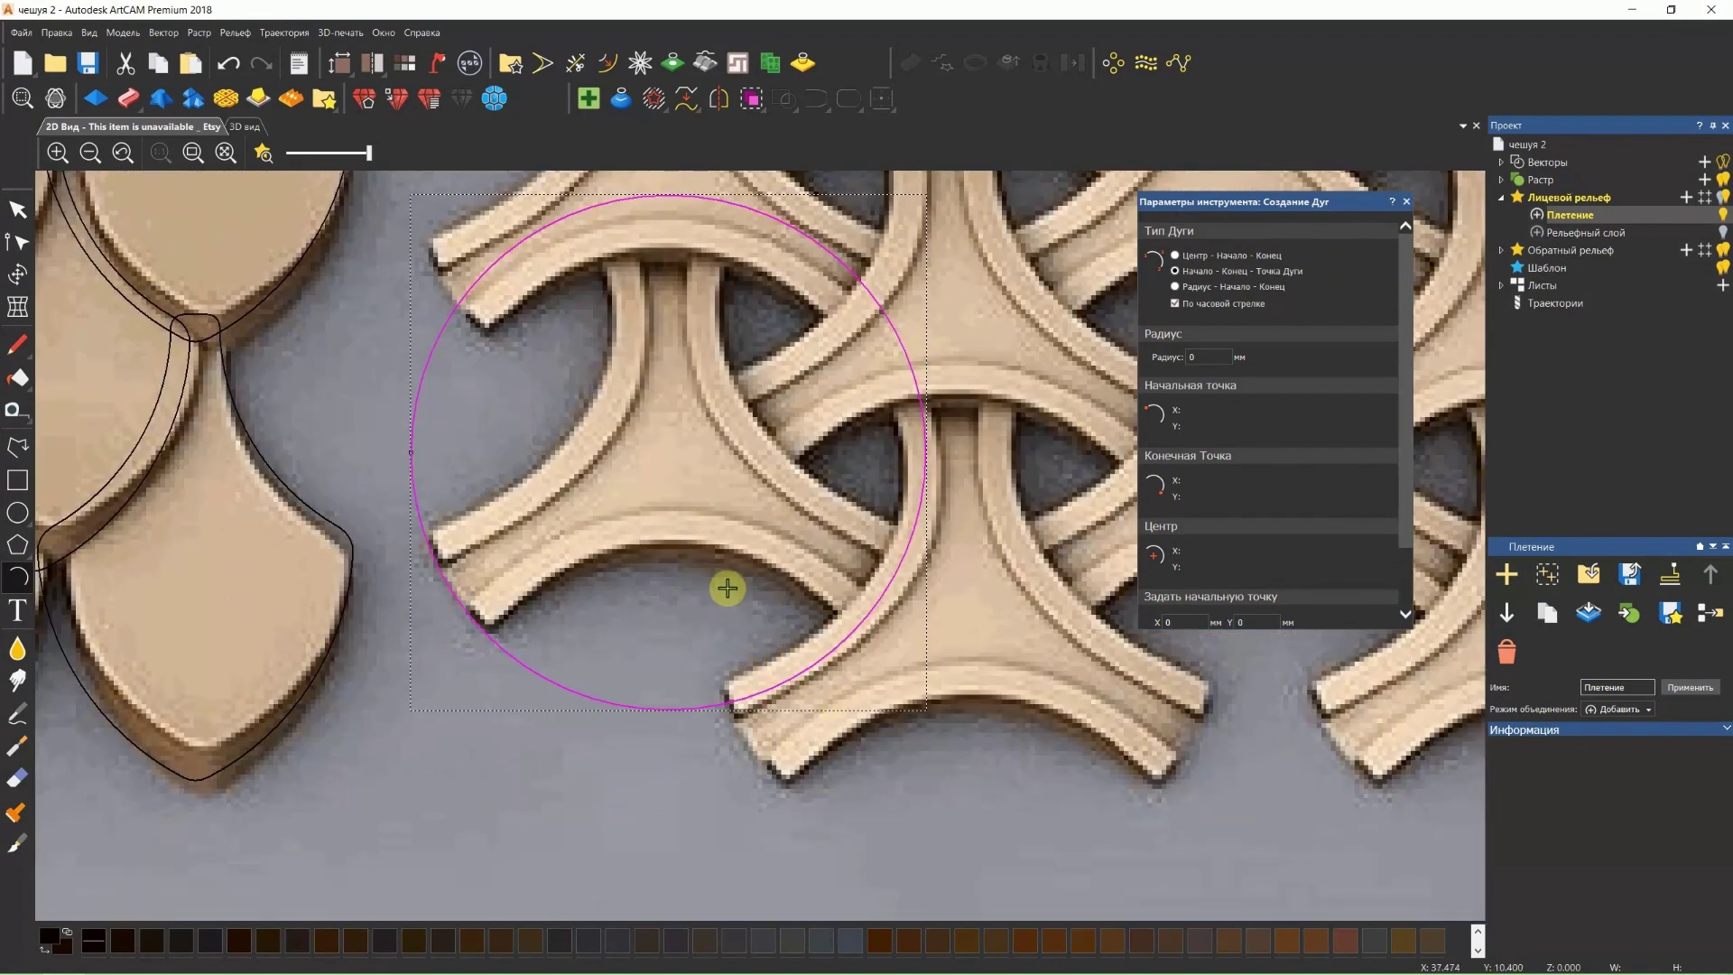
scroll(723, 587, up, 2)
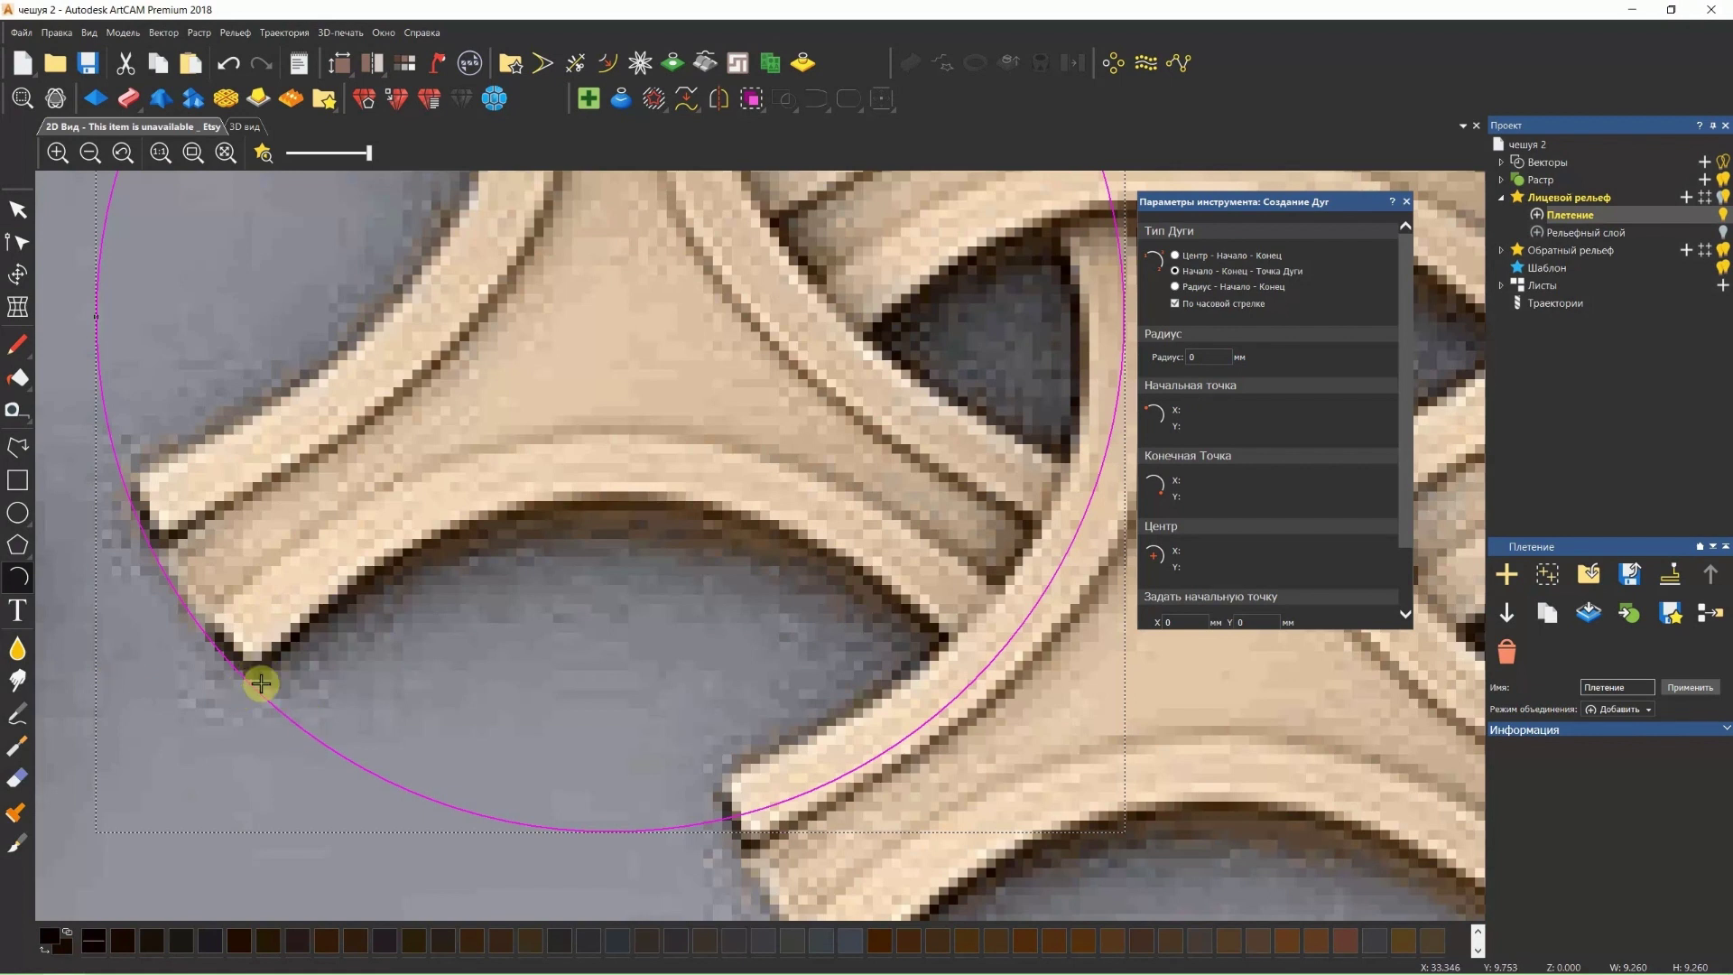
scroll(249, 671, down, 2)
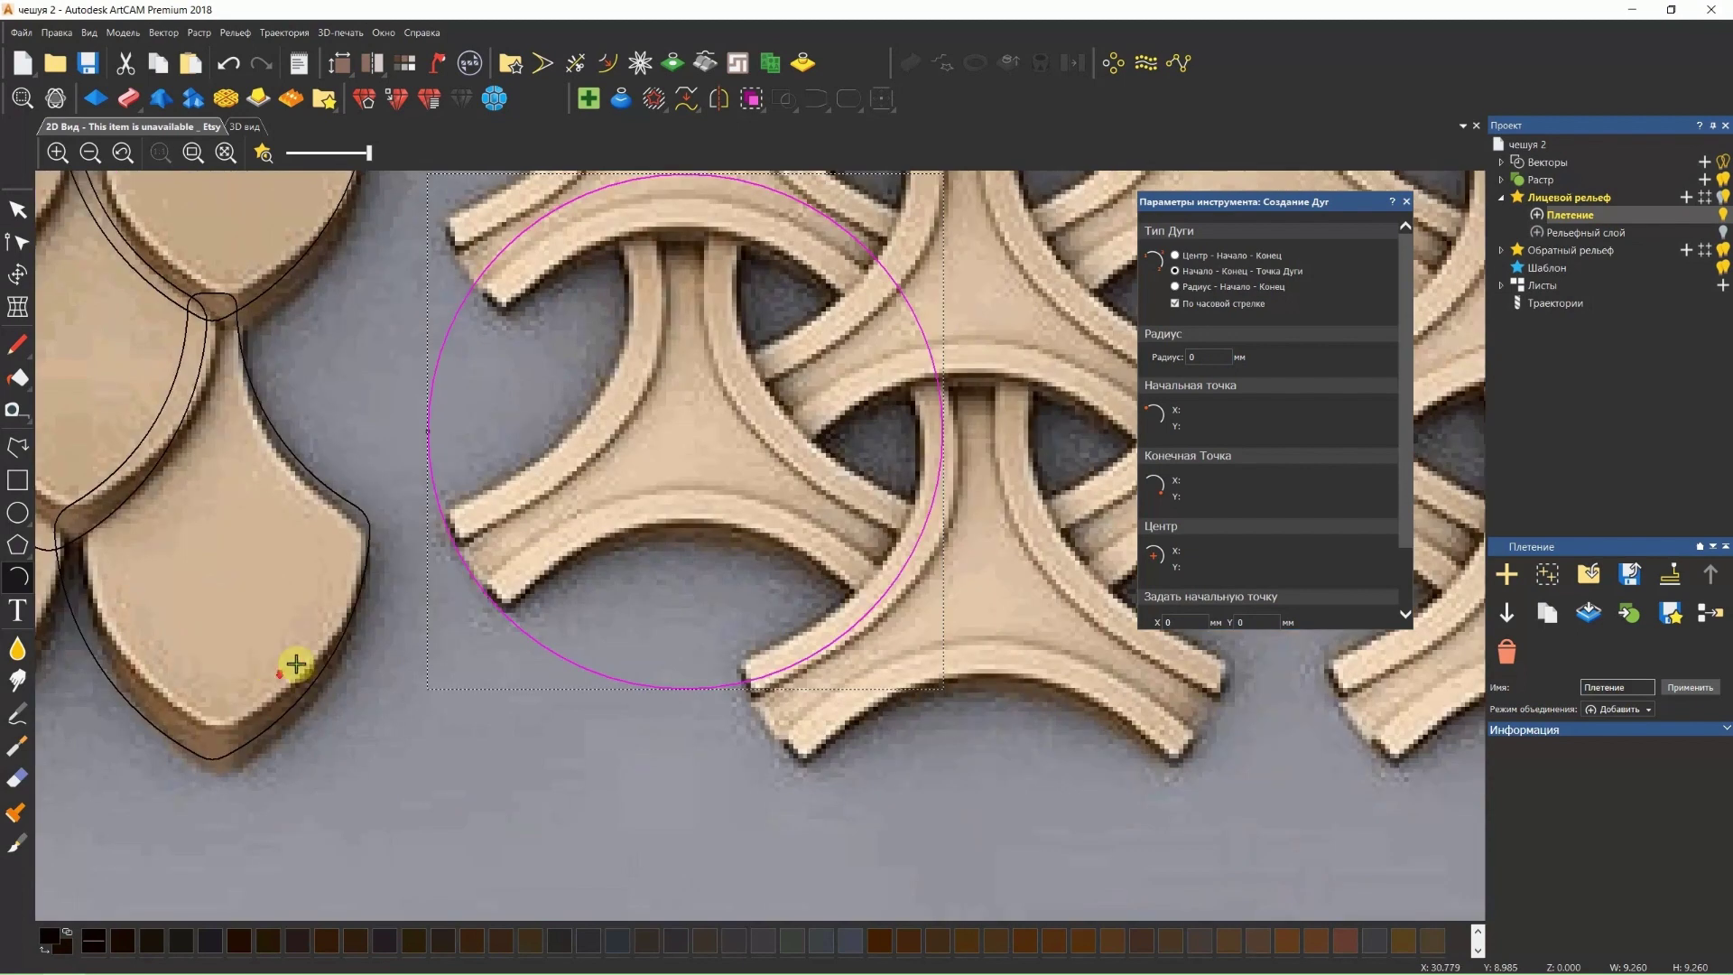
scroll(544, 687, up, 2)
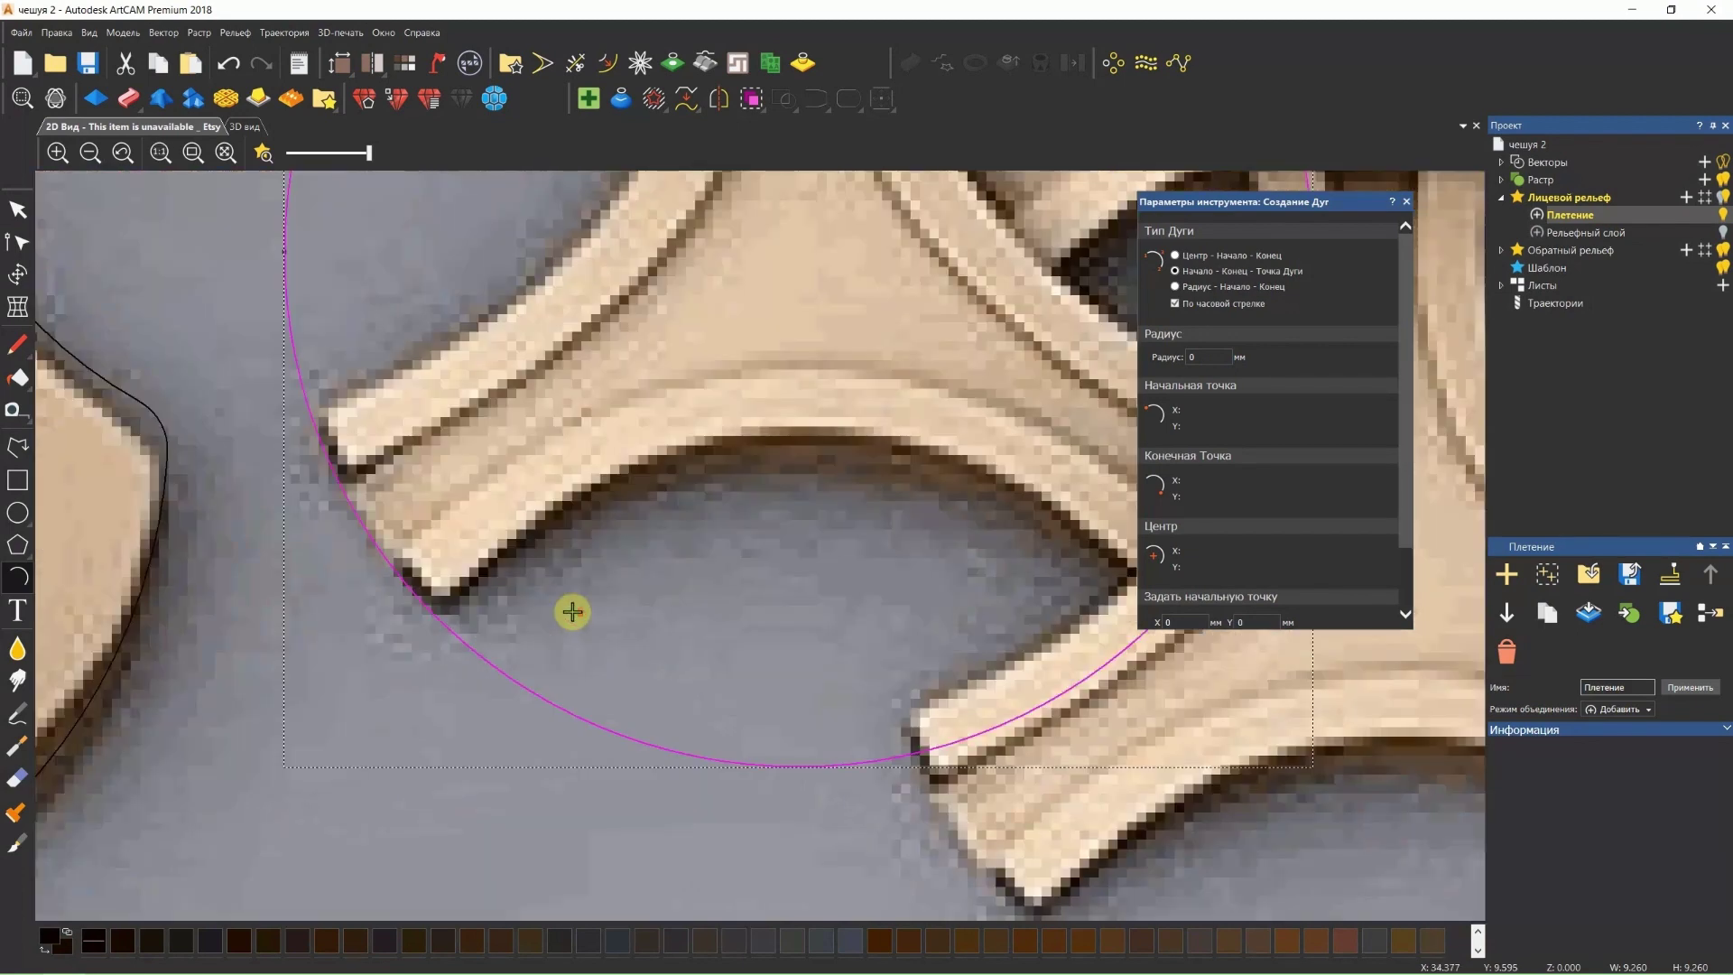
scroll(573, 611, up, 2)
scroll(507, 603, down, 2)
click(198, 560)
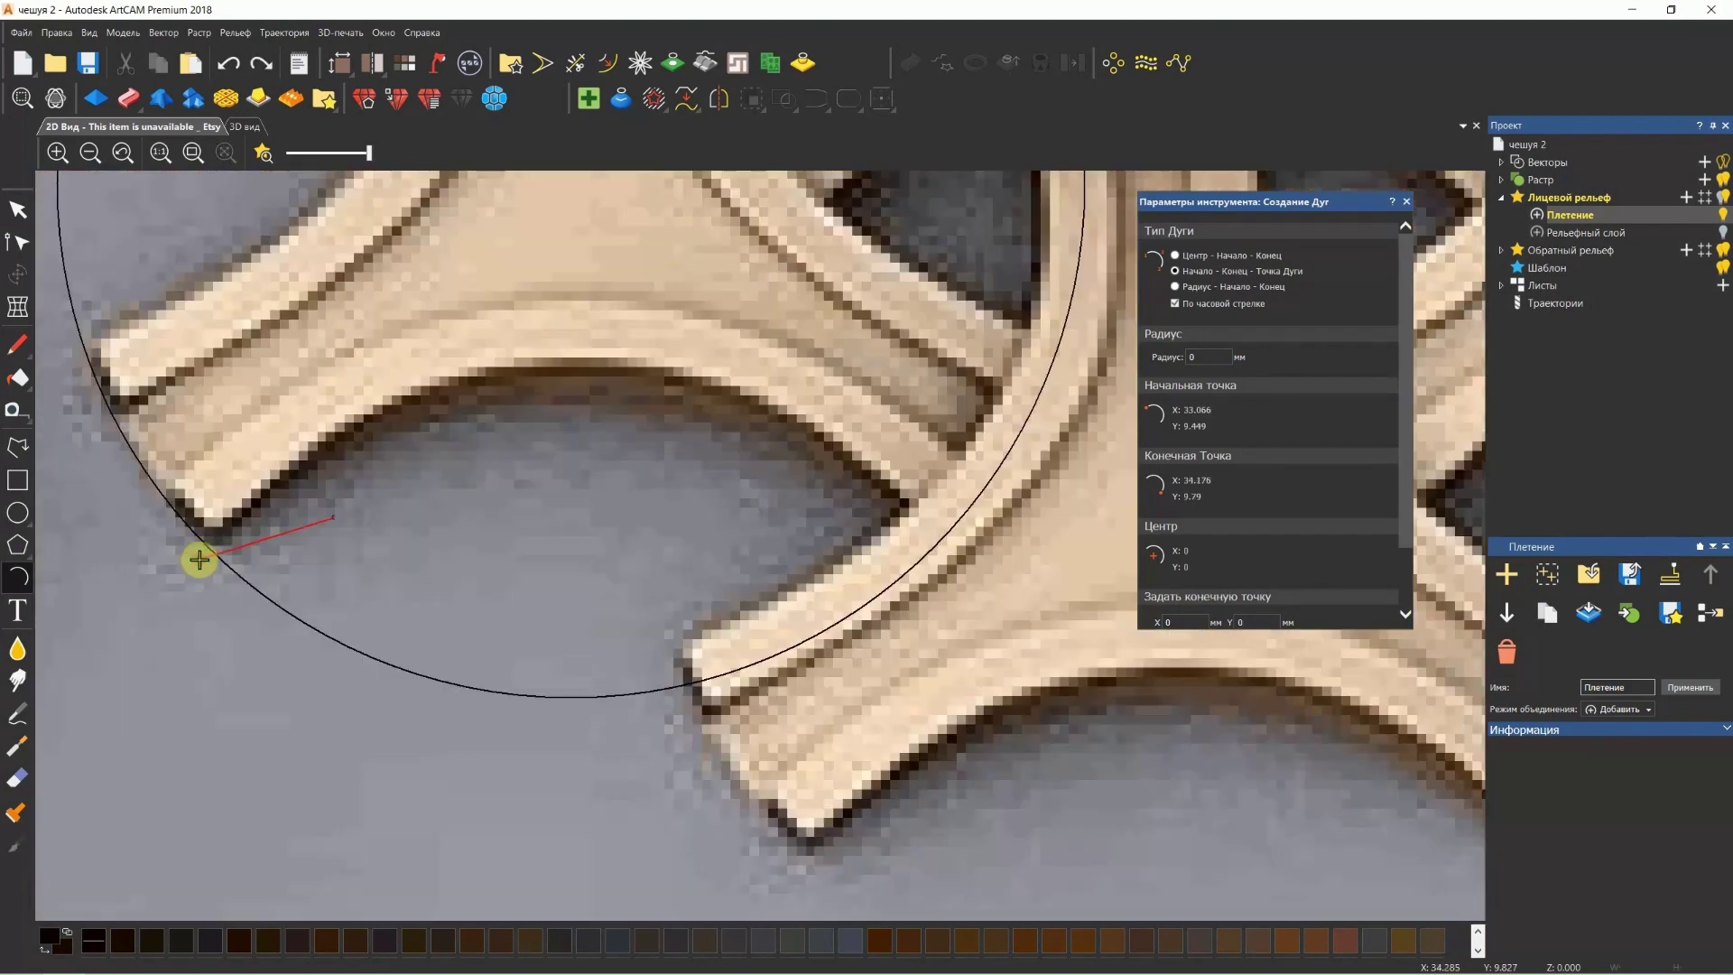
click(961, 557)
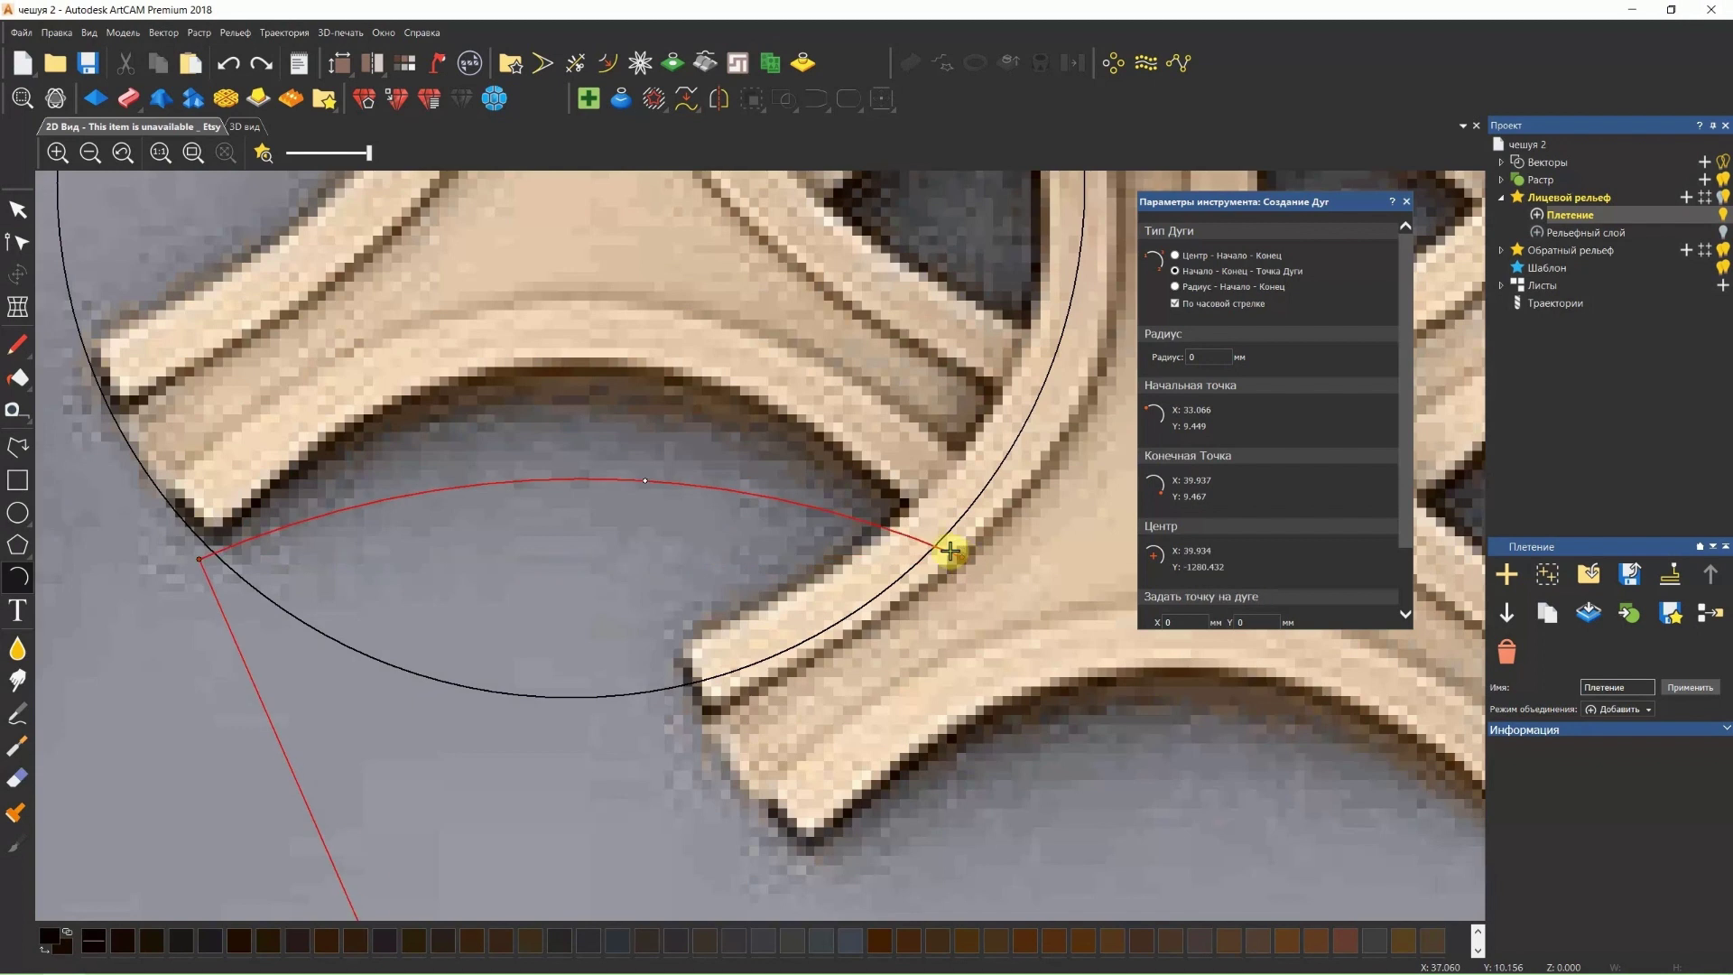
click(531, 365)
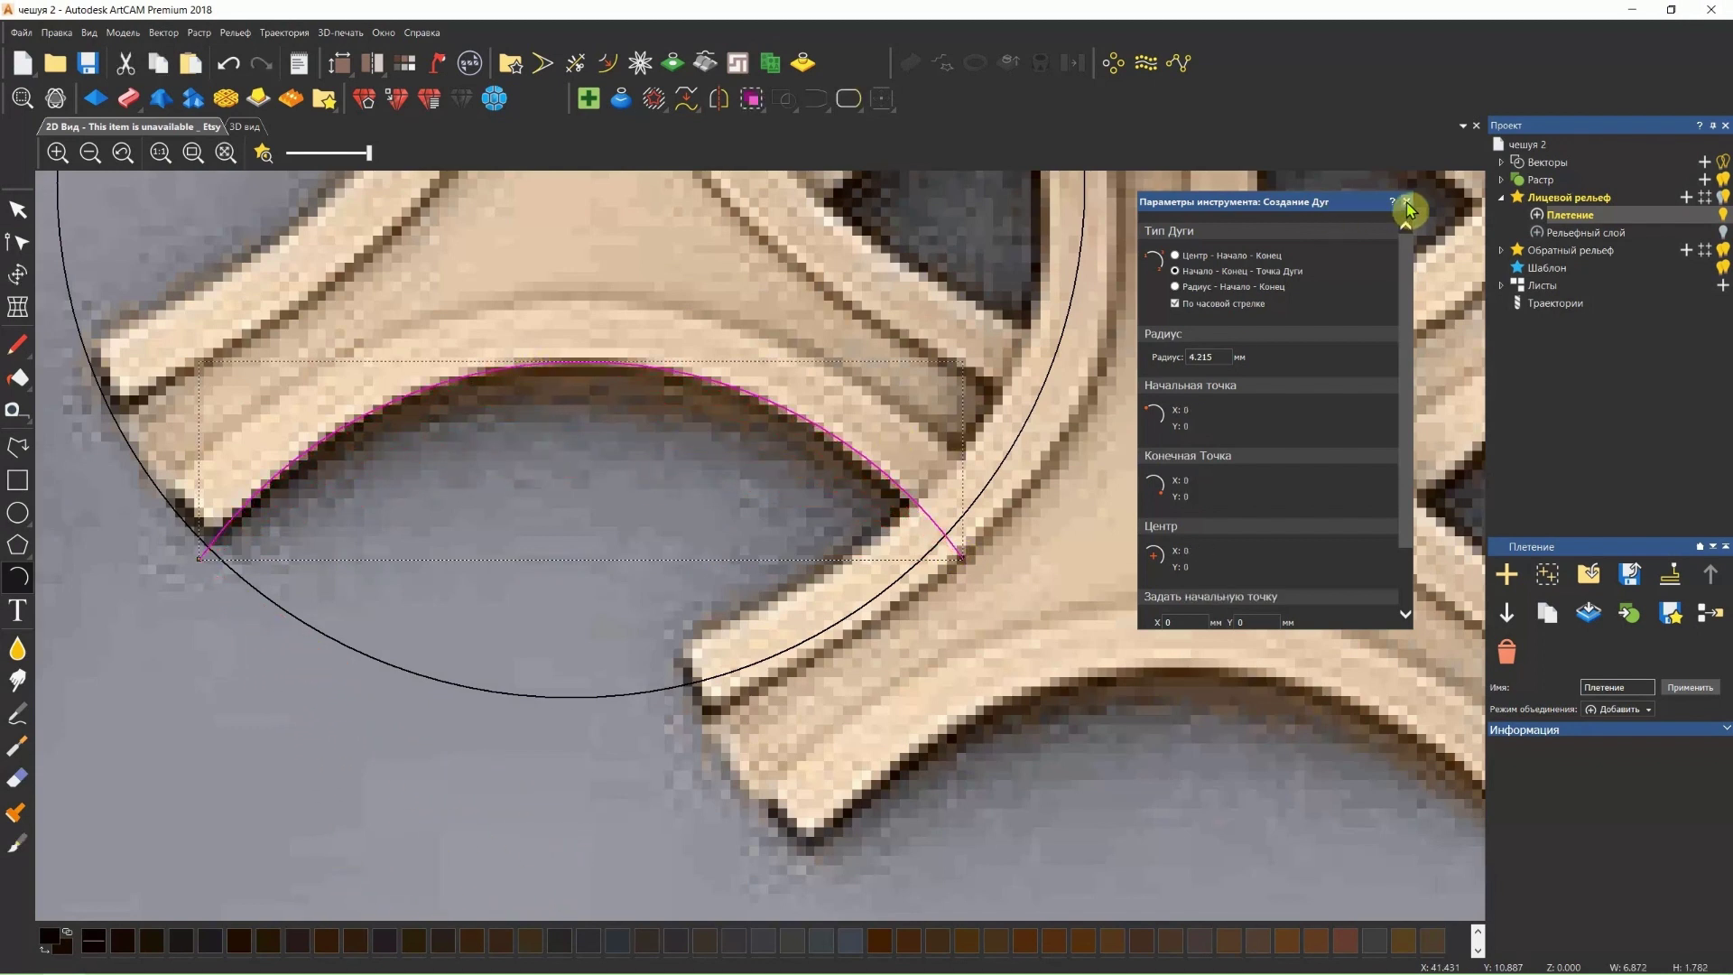
Trace the band's outer edge with a second arc, giving radii 4.215 and 4.772 mm.
click(158, 505)
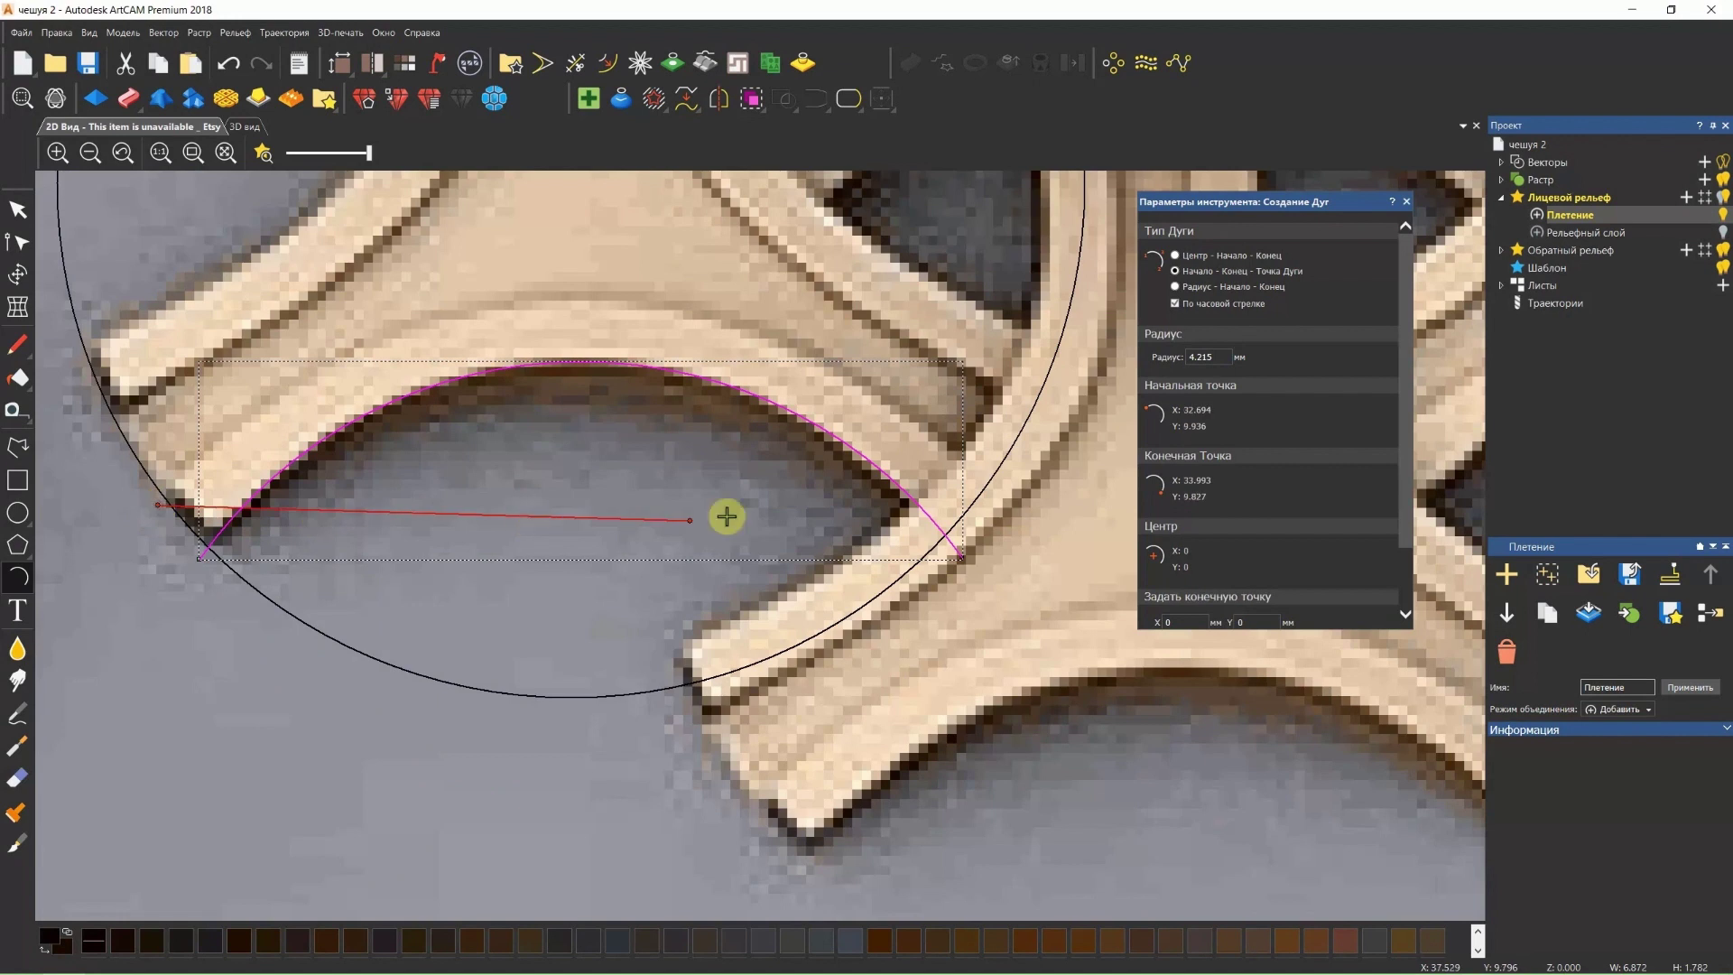
click(1000, 506)
click(531, 298)
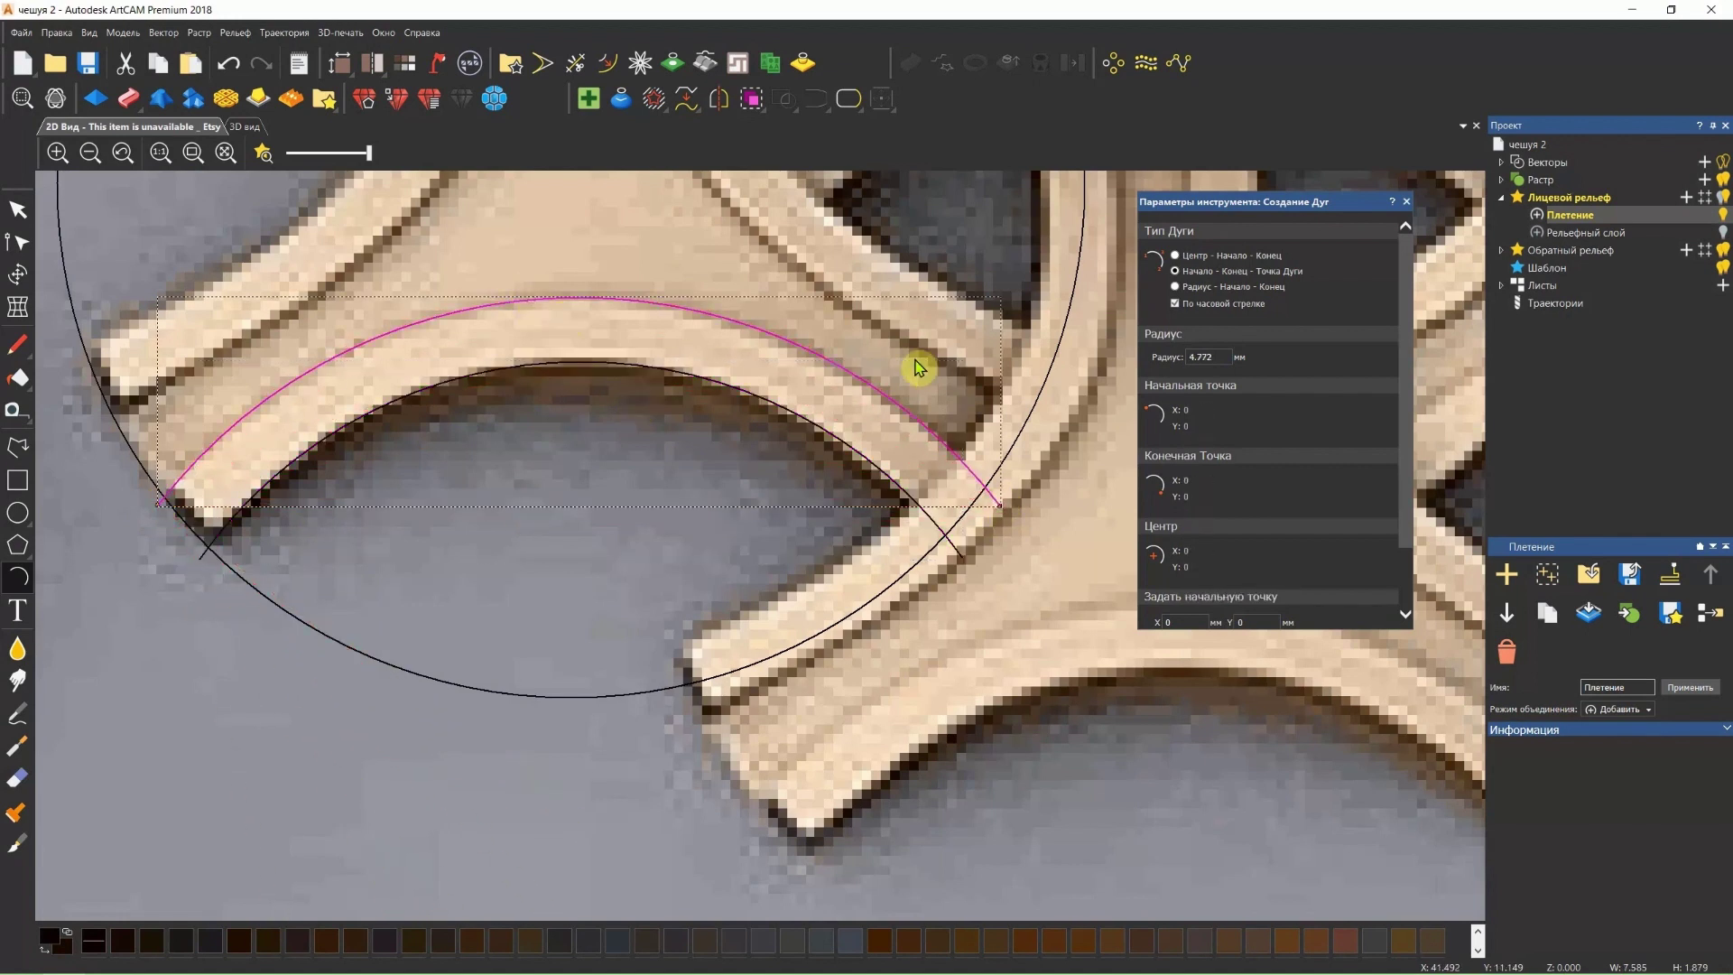
click(1405, 204)
Set the array tool to Circular mode and select the guide circle around the weave piece.
scroll(749, 532, down, 5)
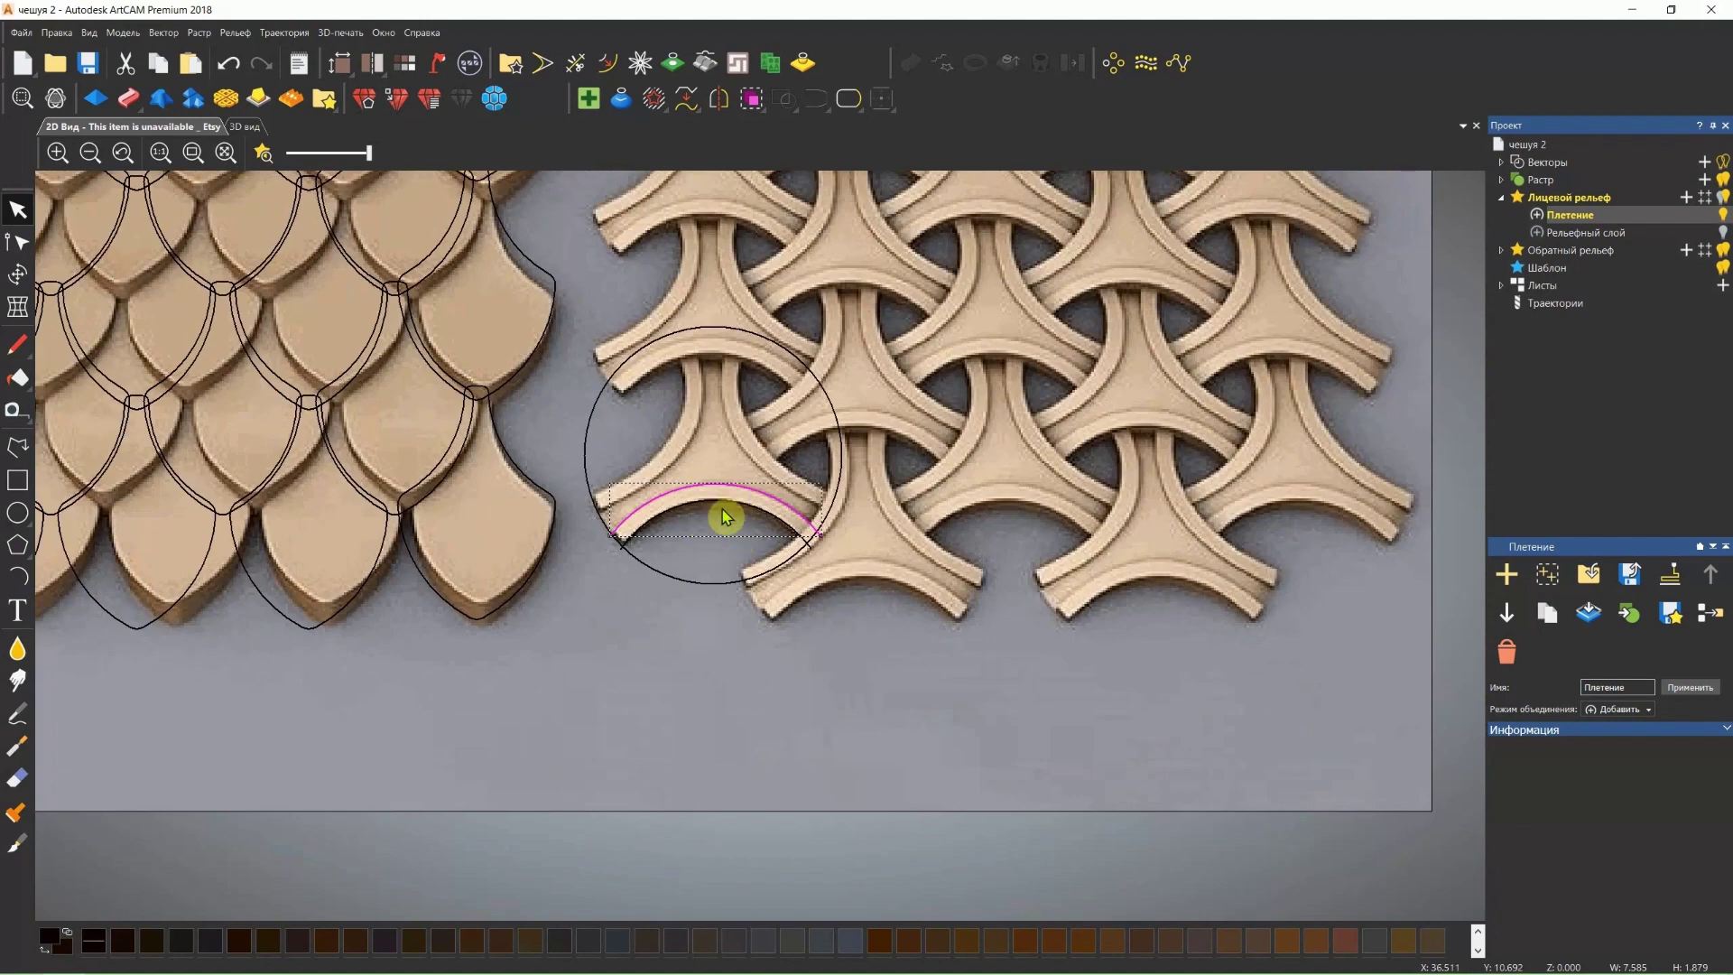
scroll(722, 469, up, 3)
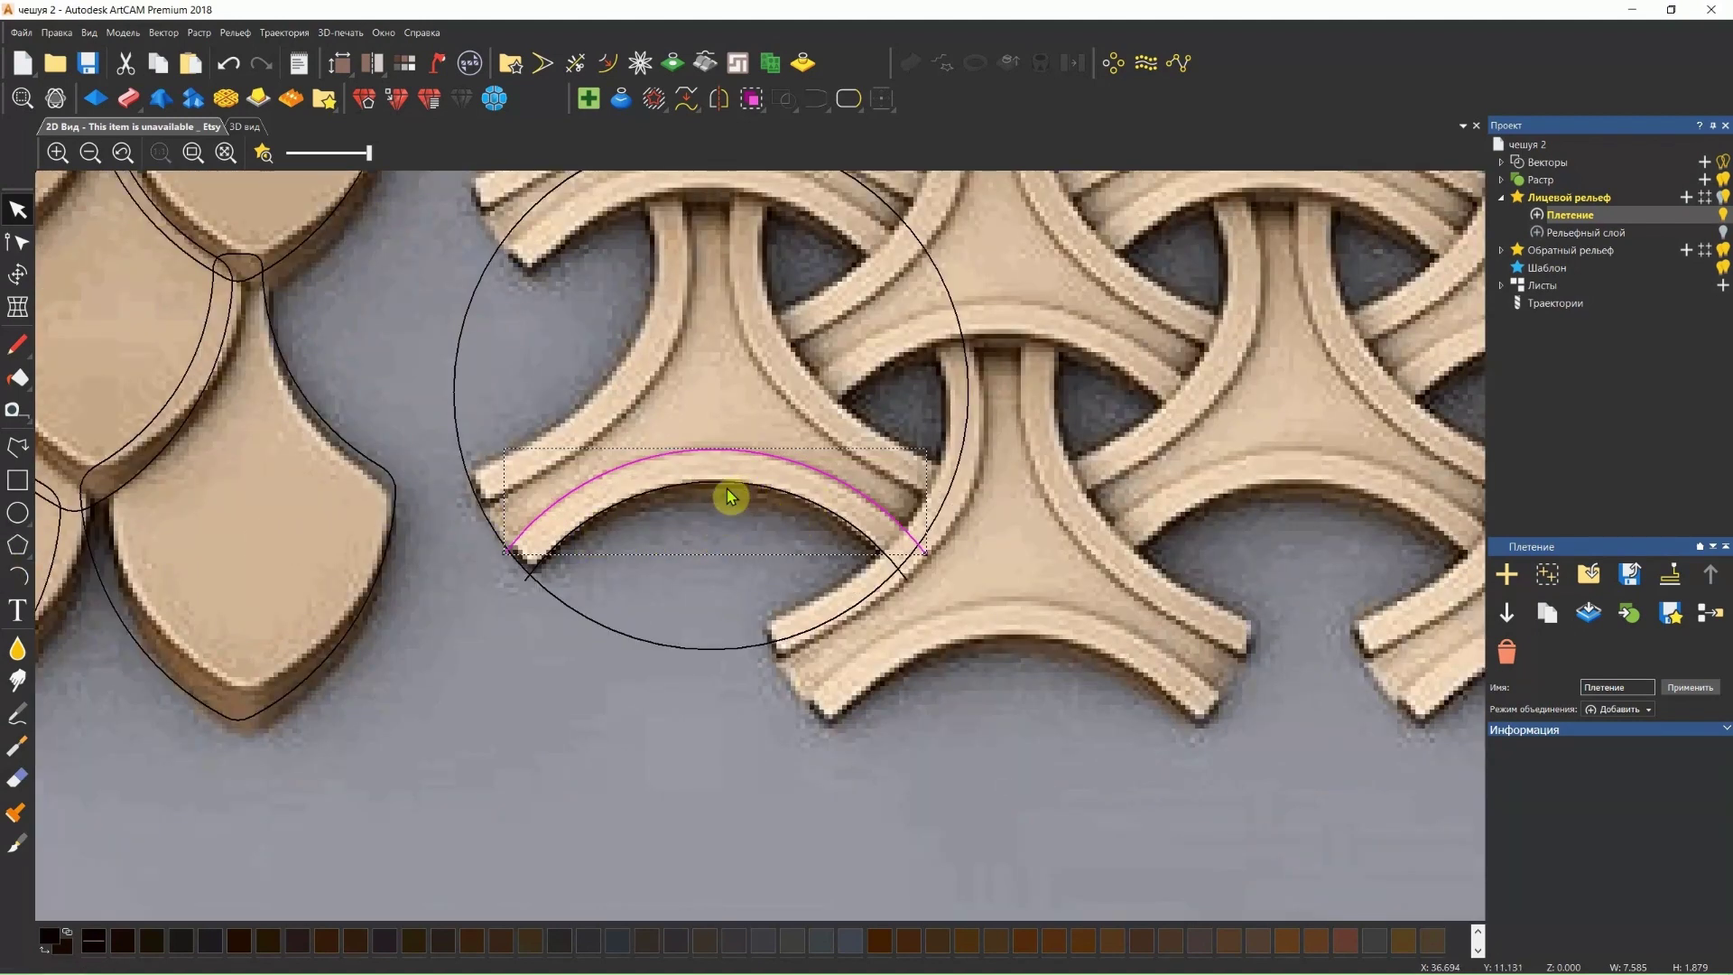
click(1113, 63)
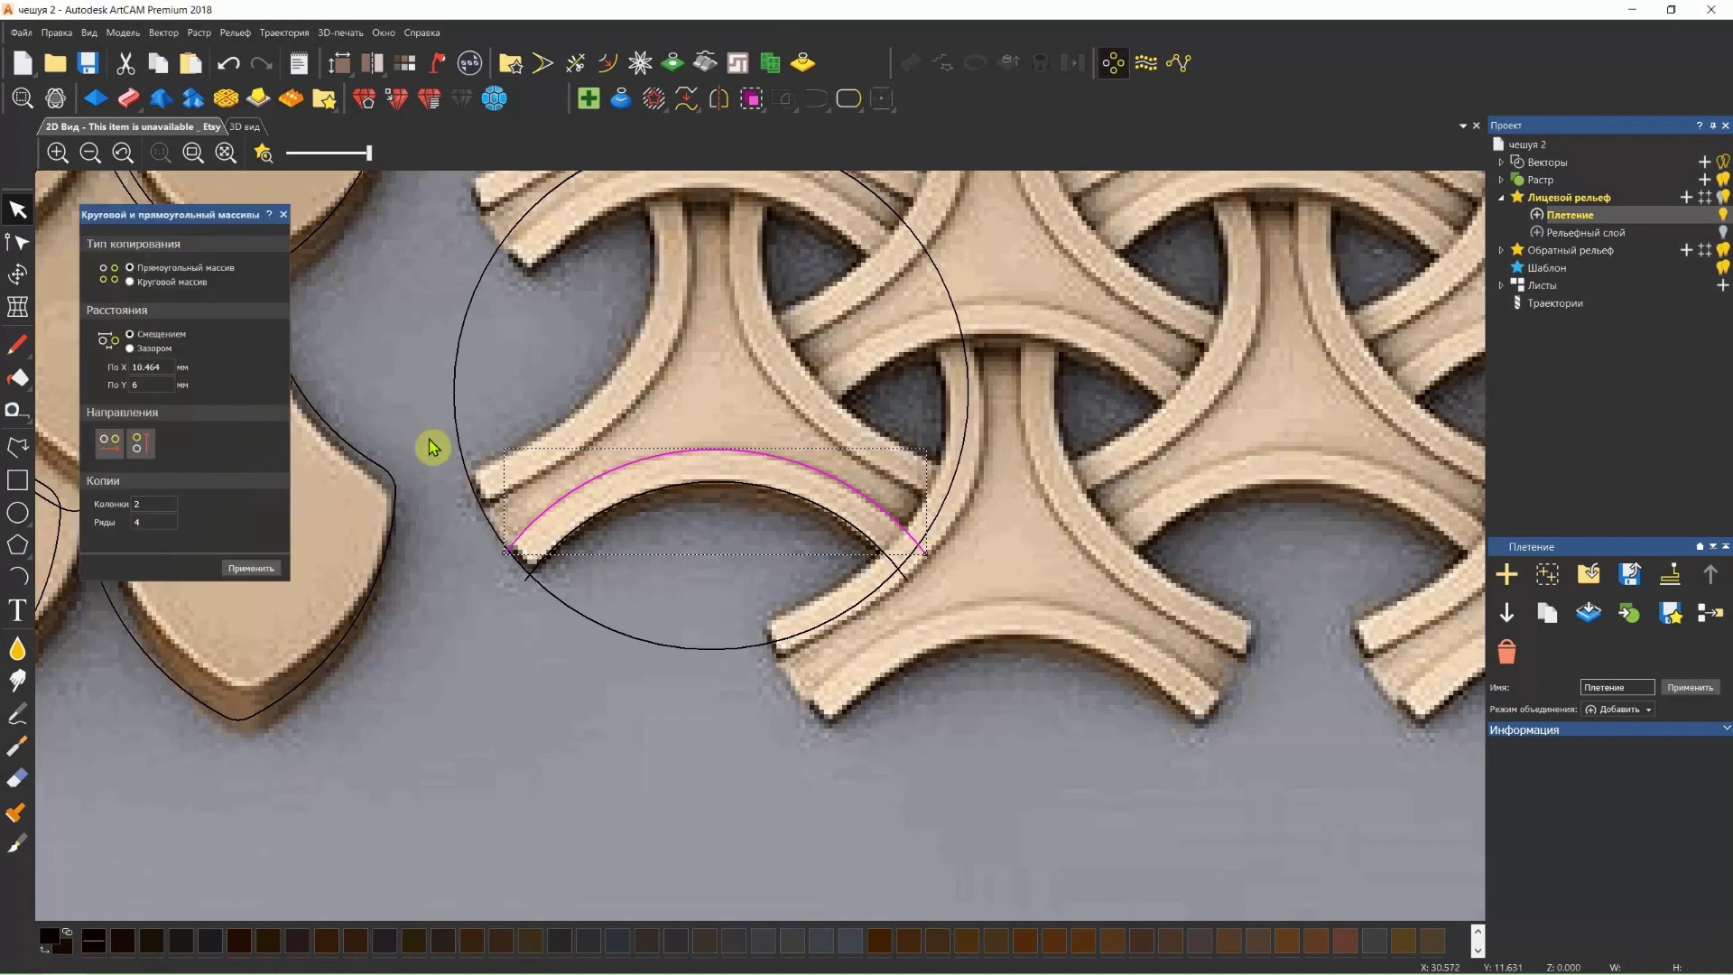
click(718, 517)
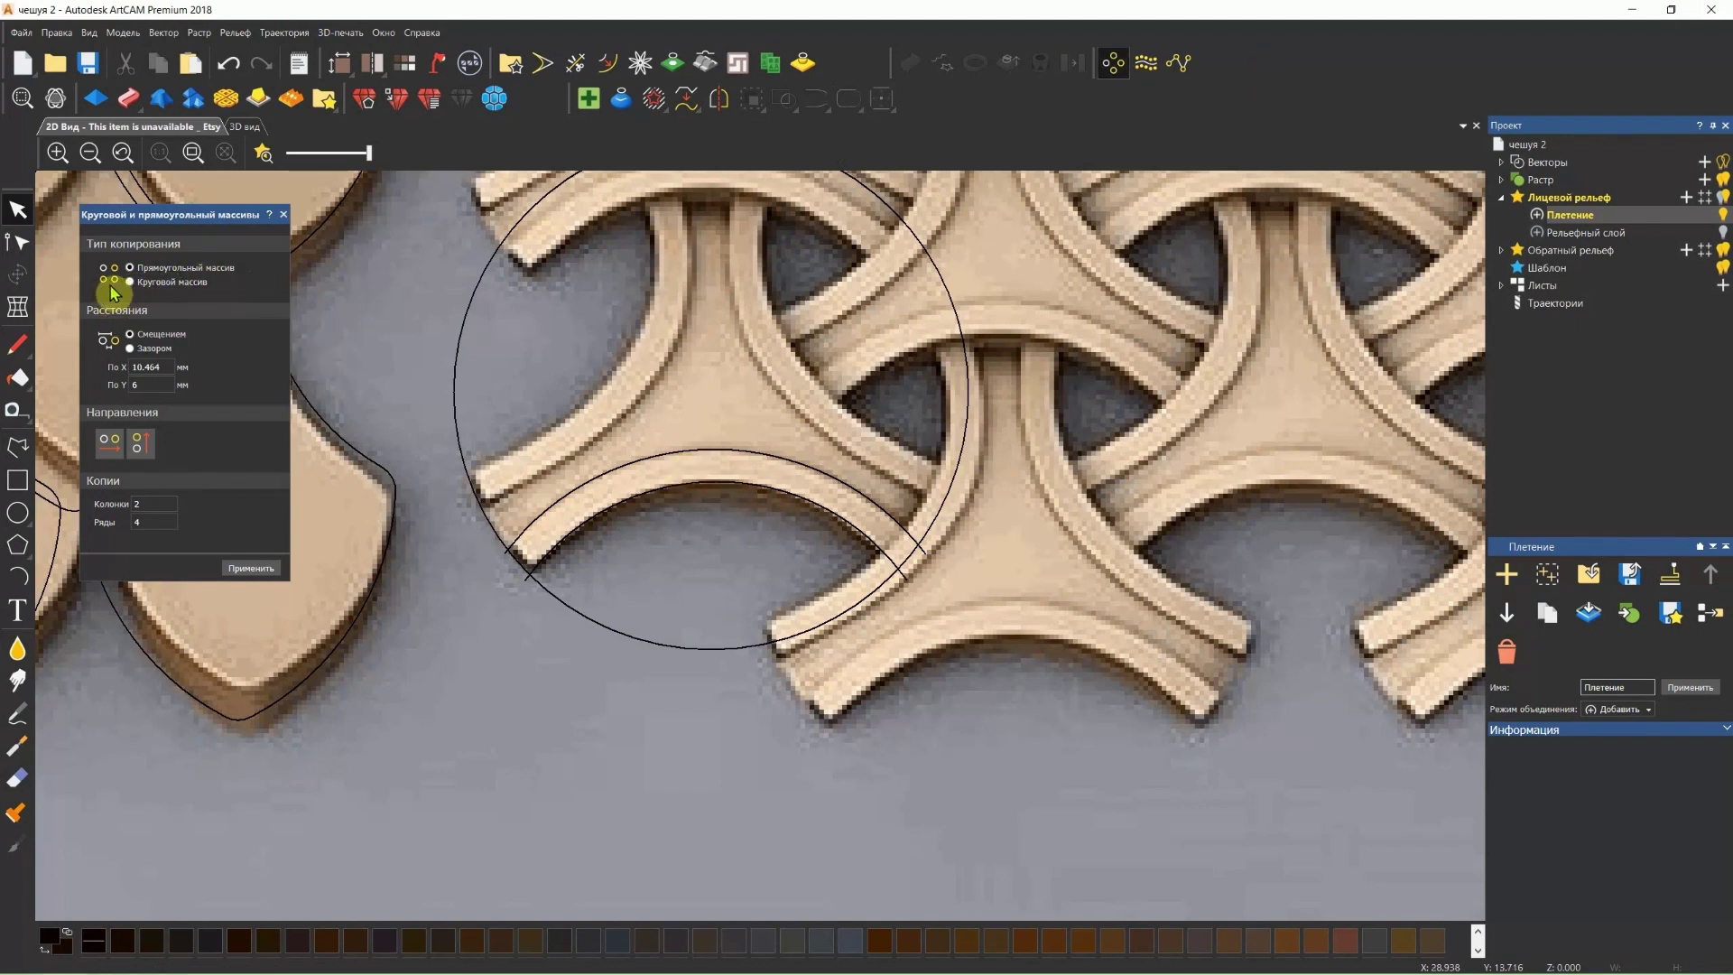
click(130, 282)
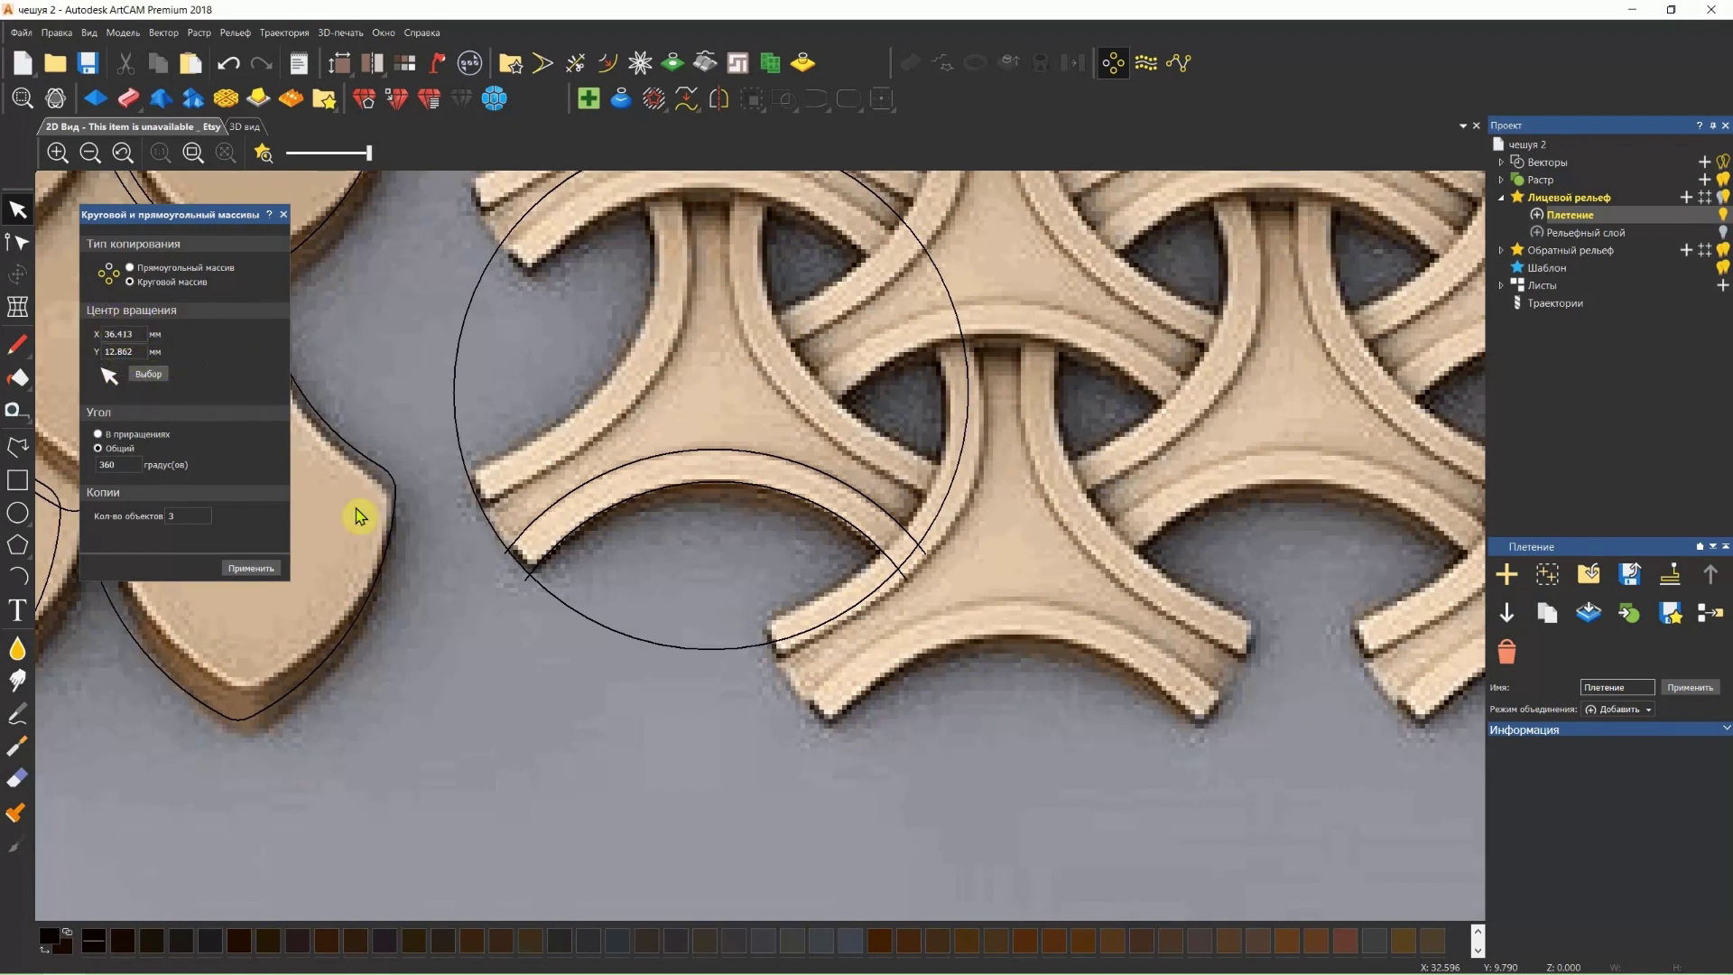
scroll(852, 465, down, 2)
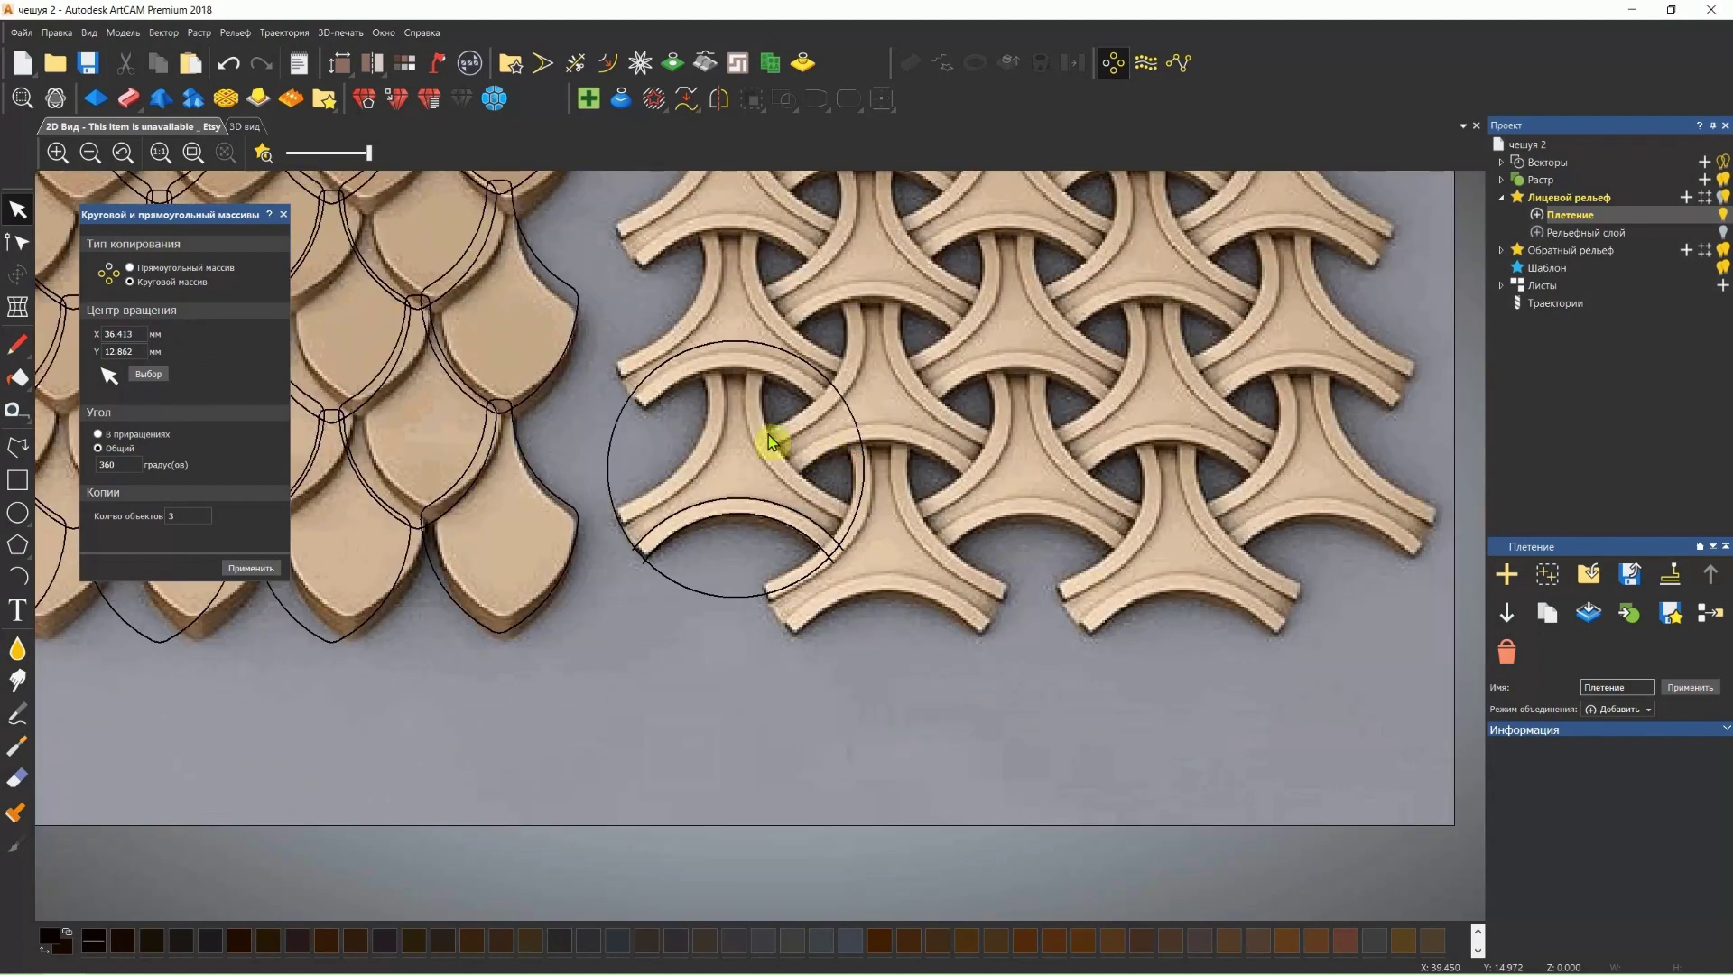
click(851, 413)
scroll(785, 441, up, 2)
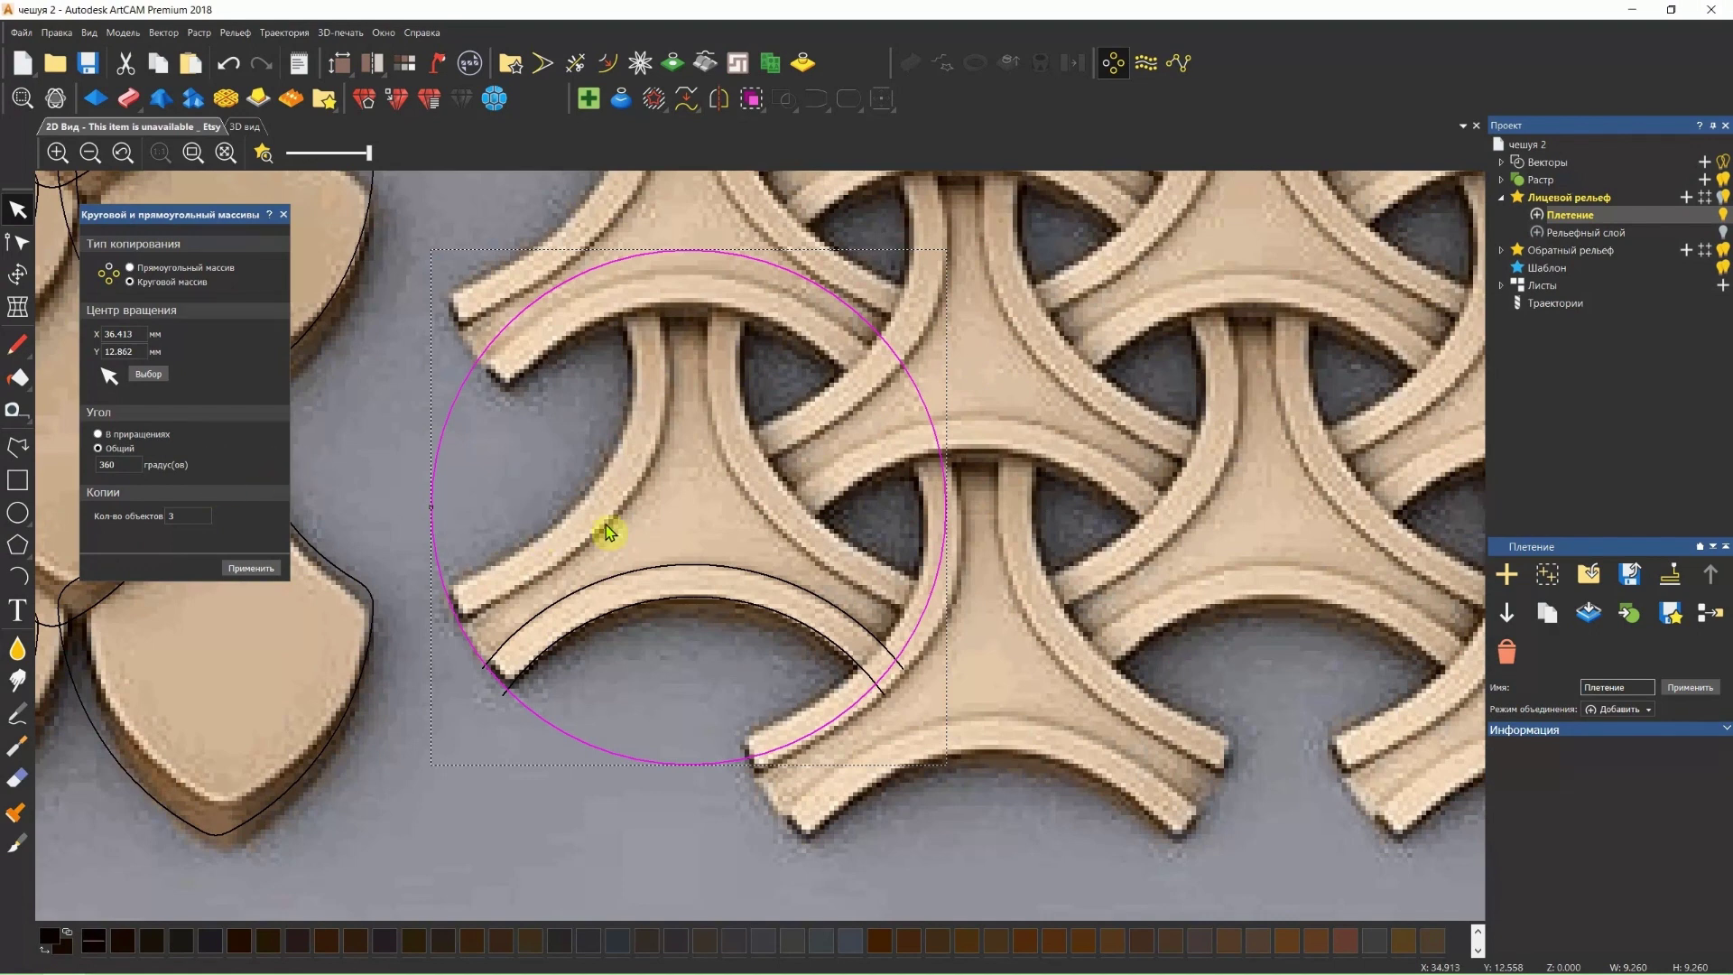
Place the array's rotation centre at the middle of the three-armed weave piece.
click(155, 379)
click(650, 574)
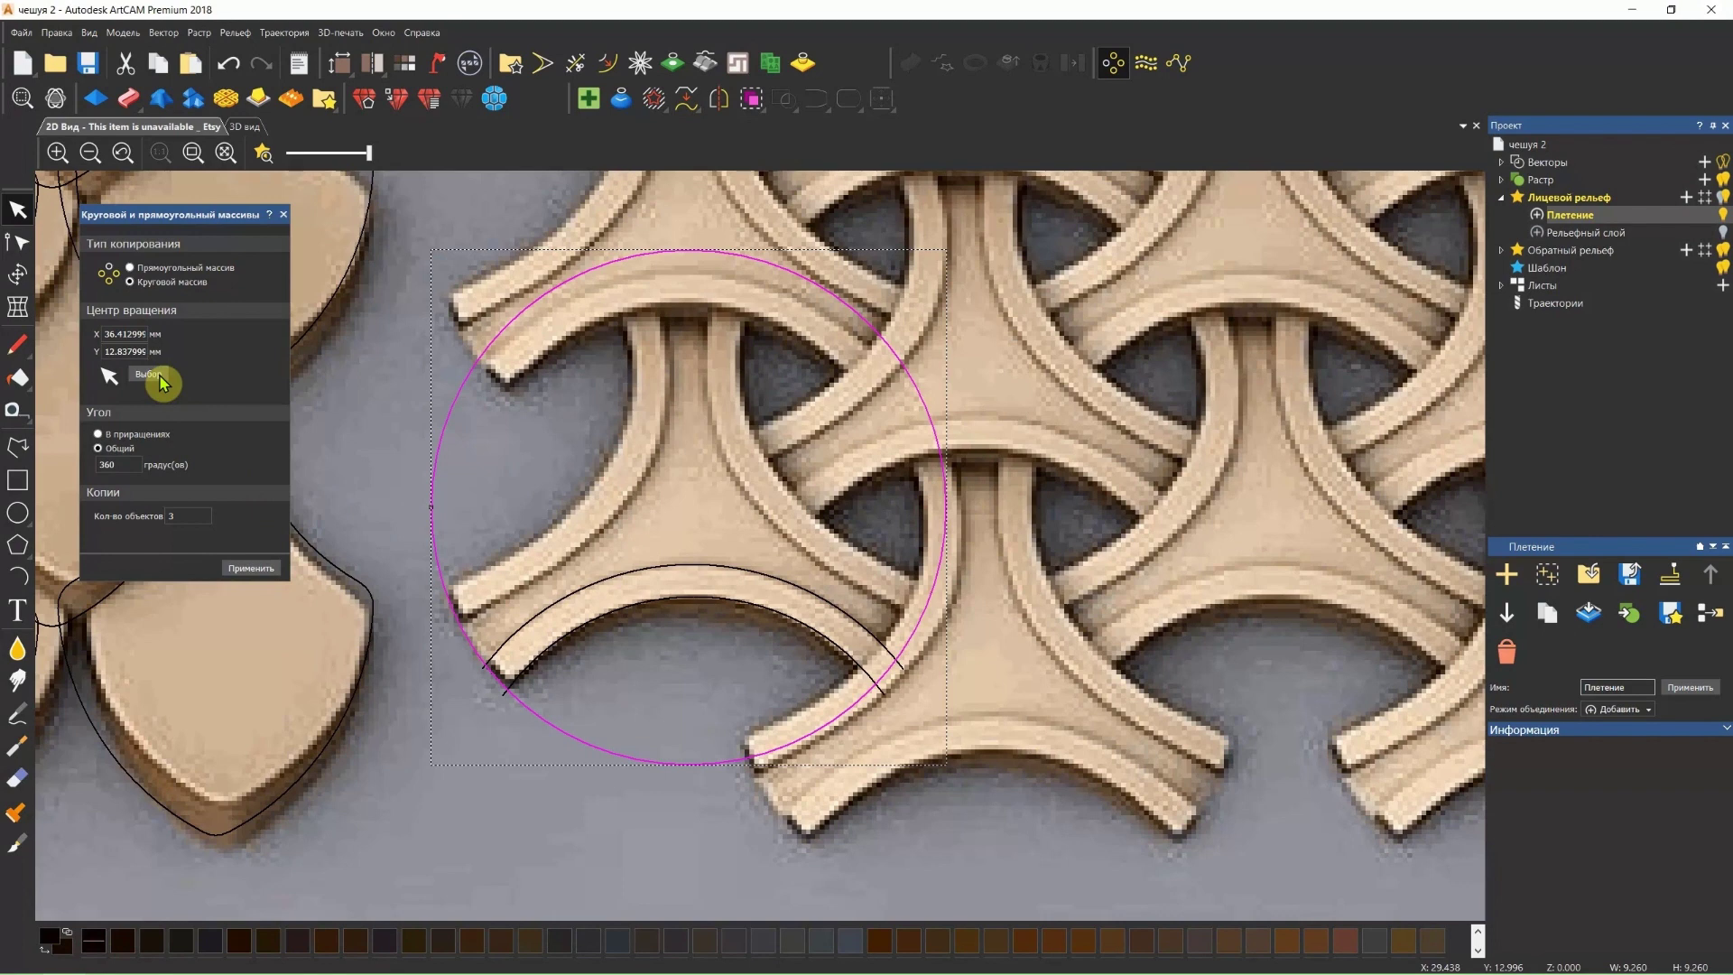
click(471, 406)
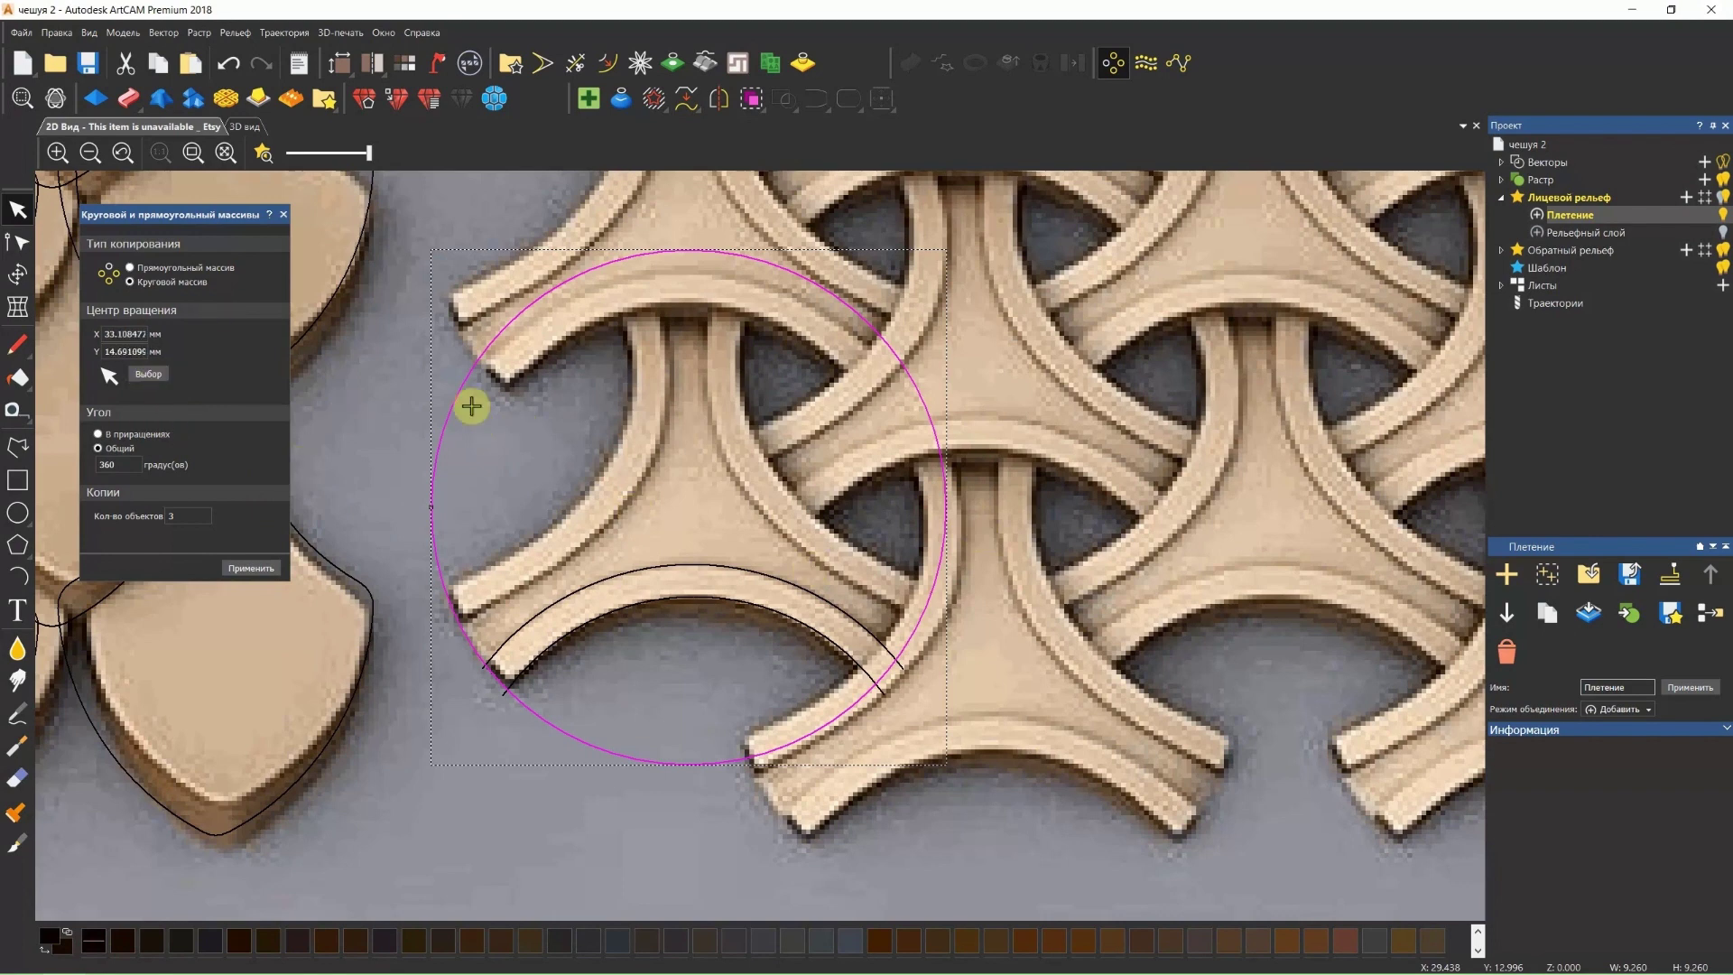
click(704, 490)
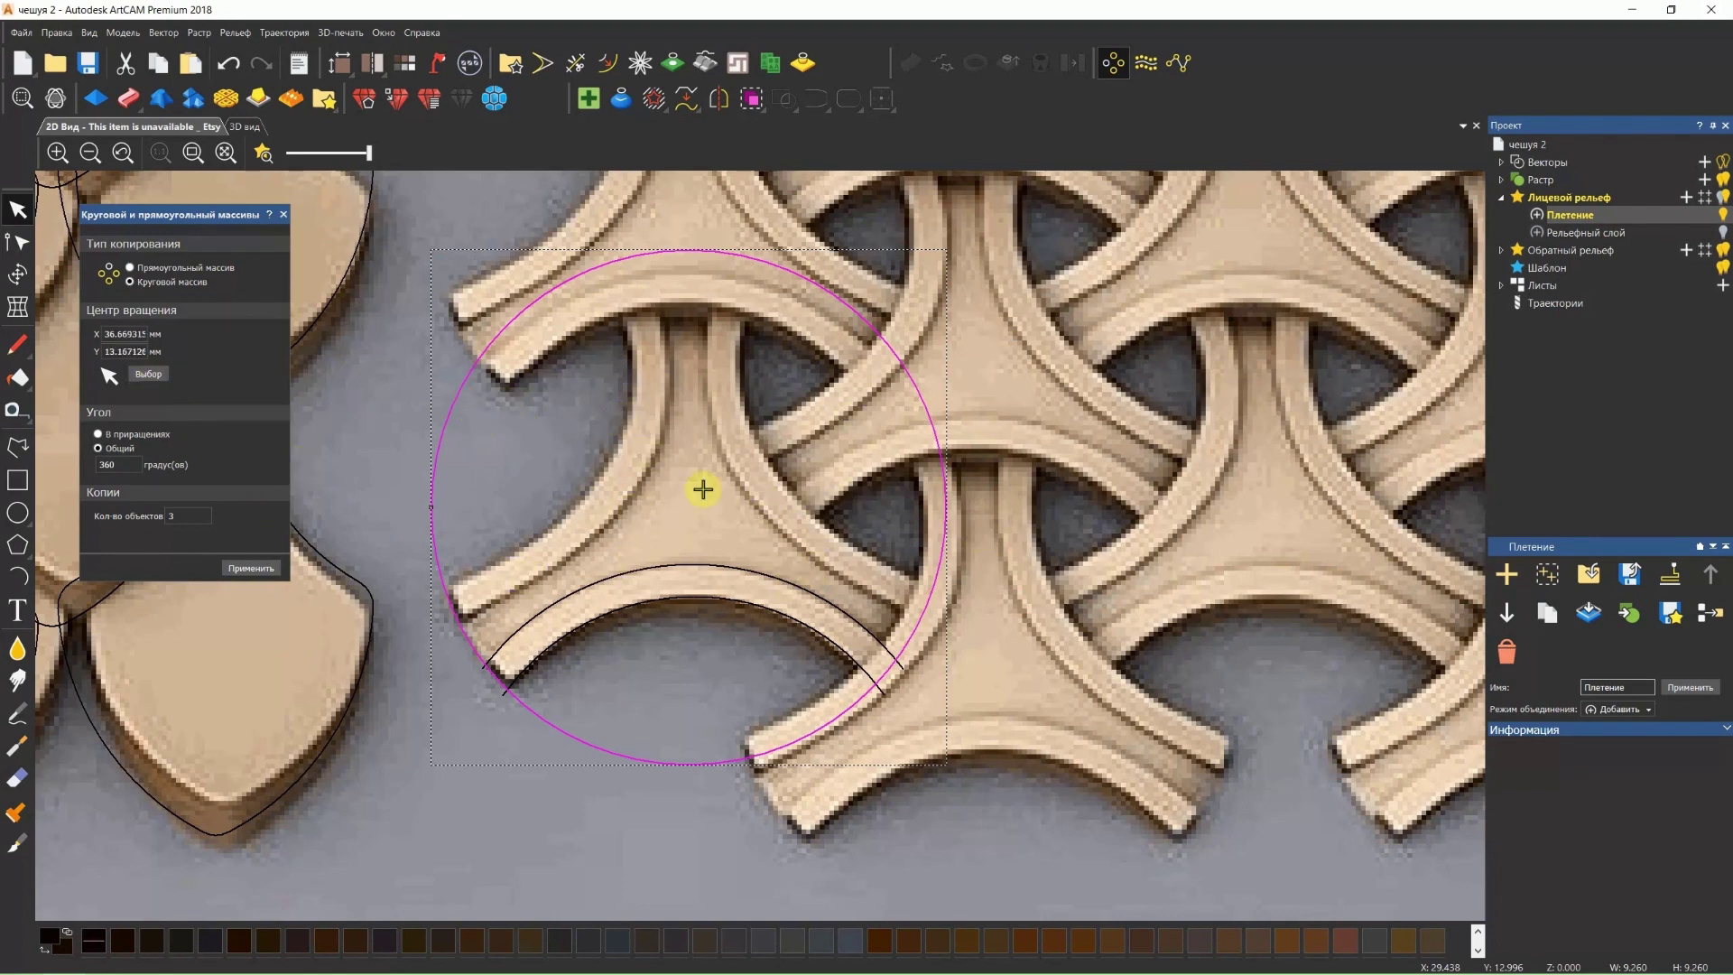
click(613, 534)
scroll(730, 501, up, 2)
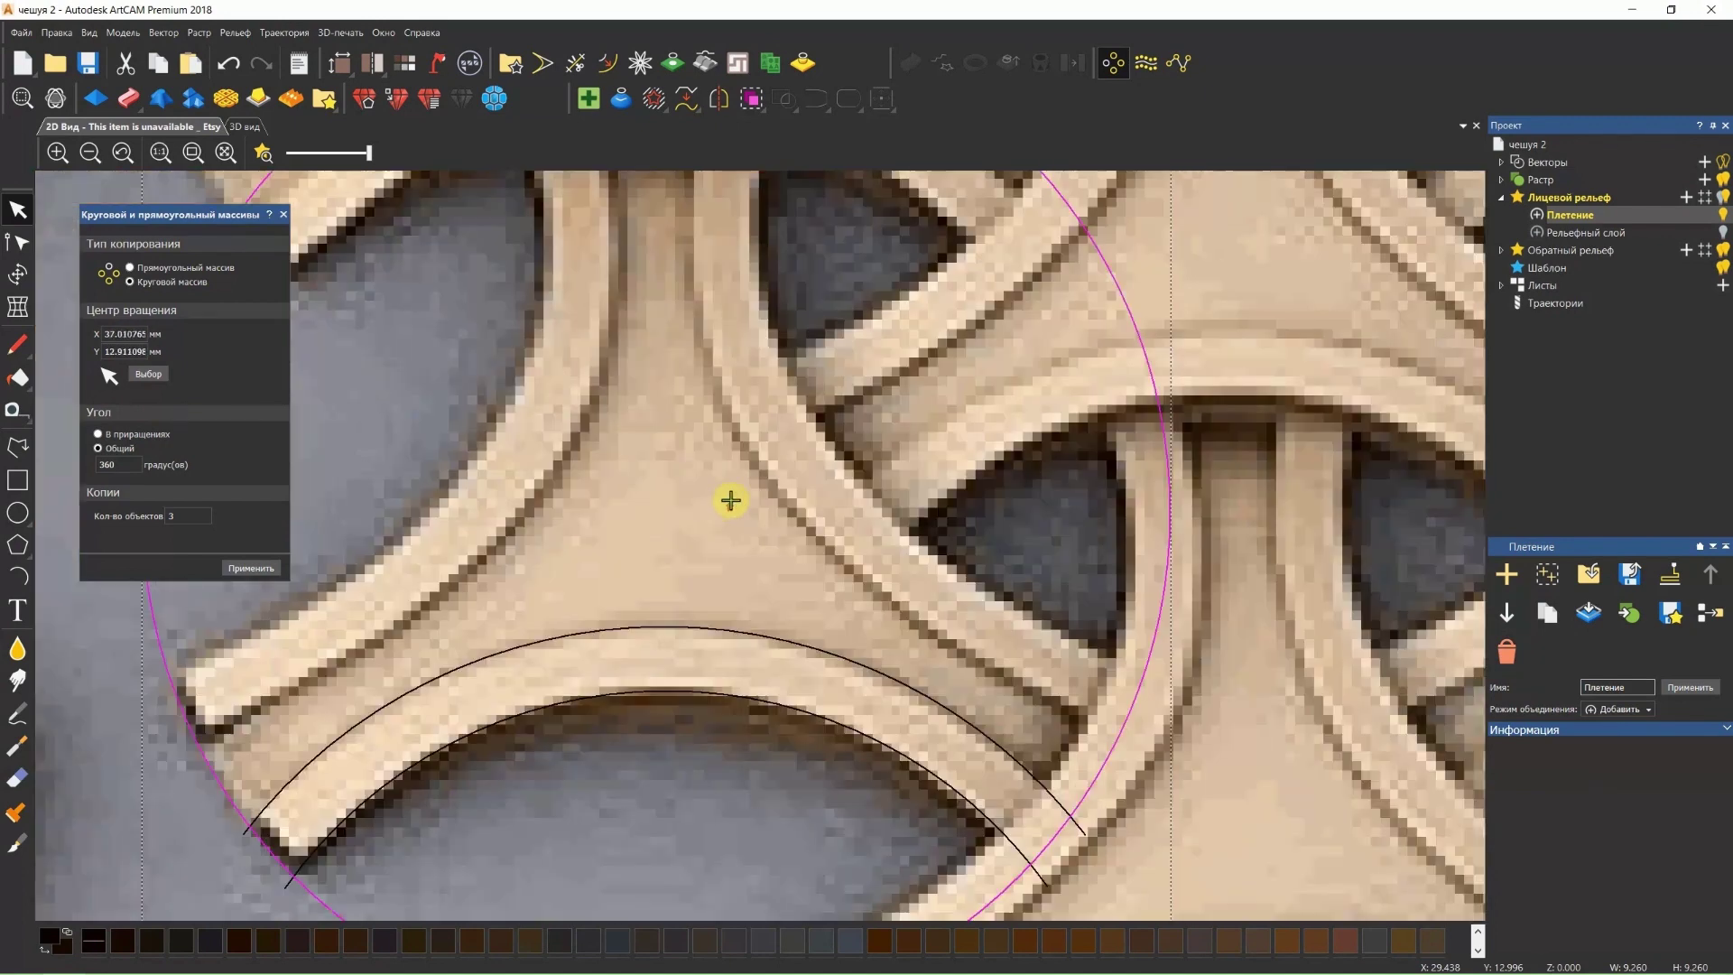
scroll(721, 503, down, 2)
scroll(692, 511, up, 2)
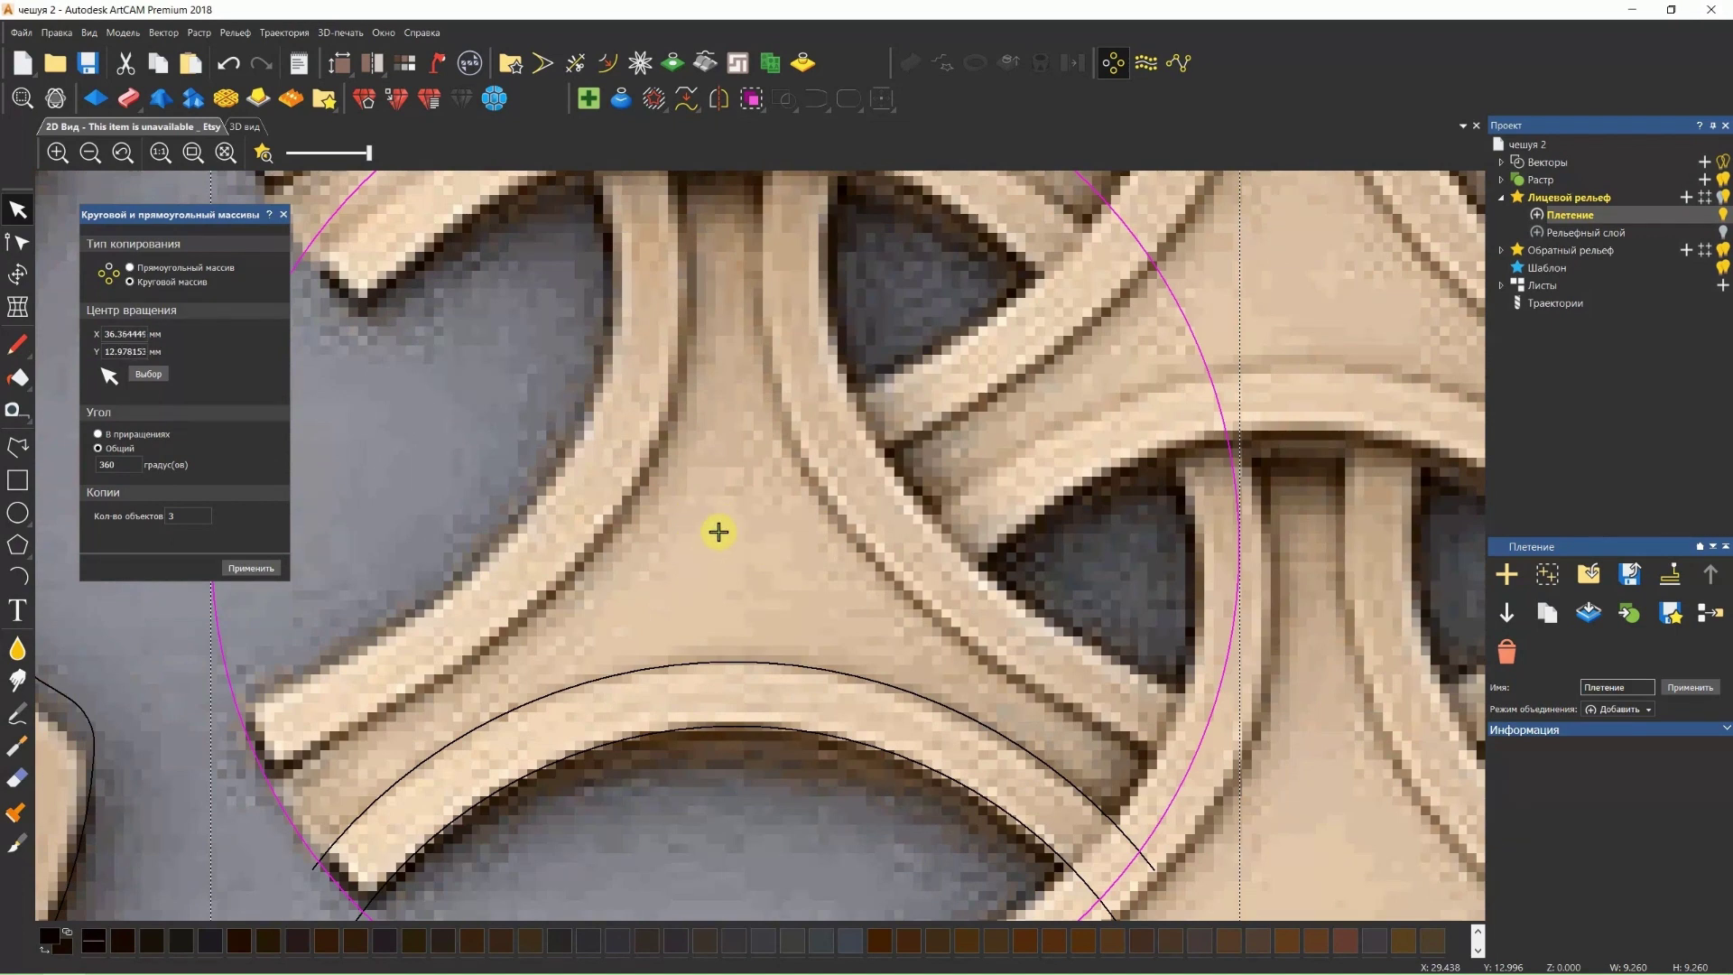
scroll(721, 537, down, 3)
scroll(749, 586, down, 2)
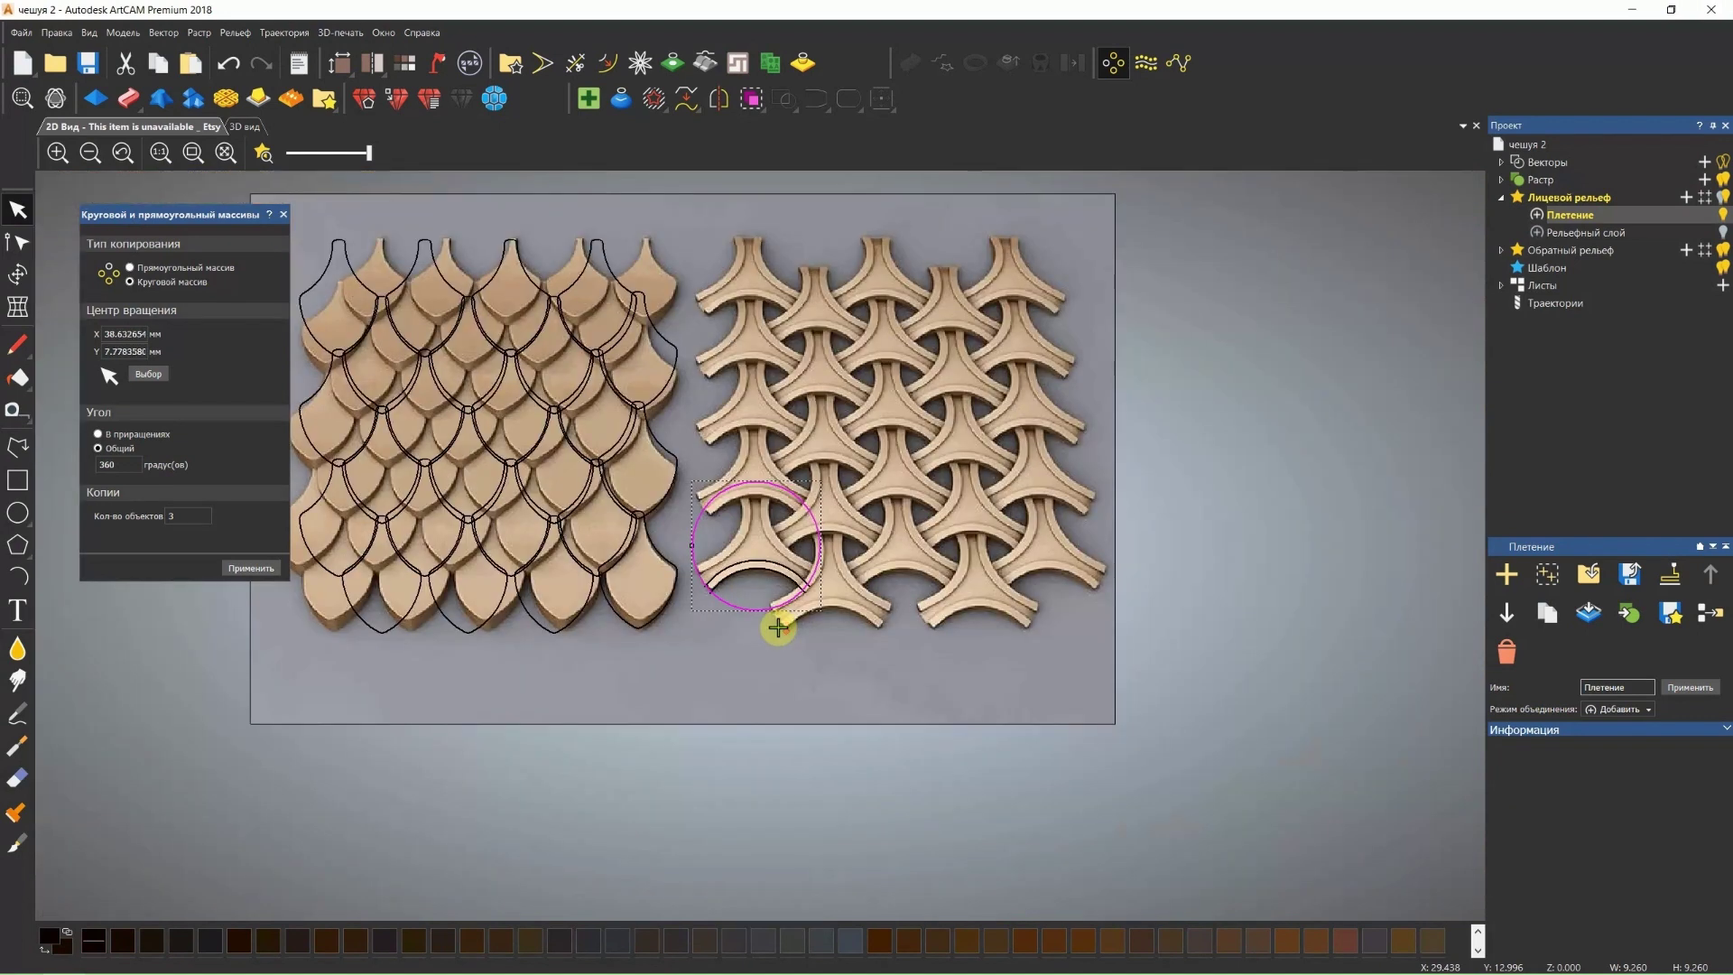
scroll(785, 609, down, 2)
scroll(781, 579, up, 2)
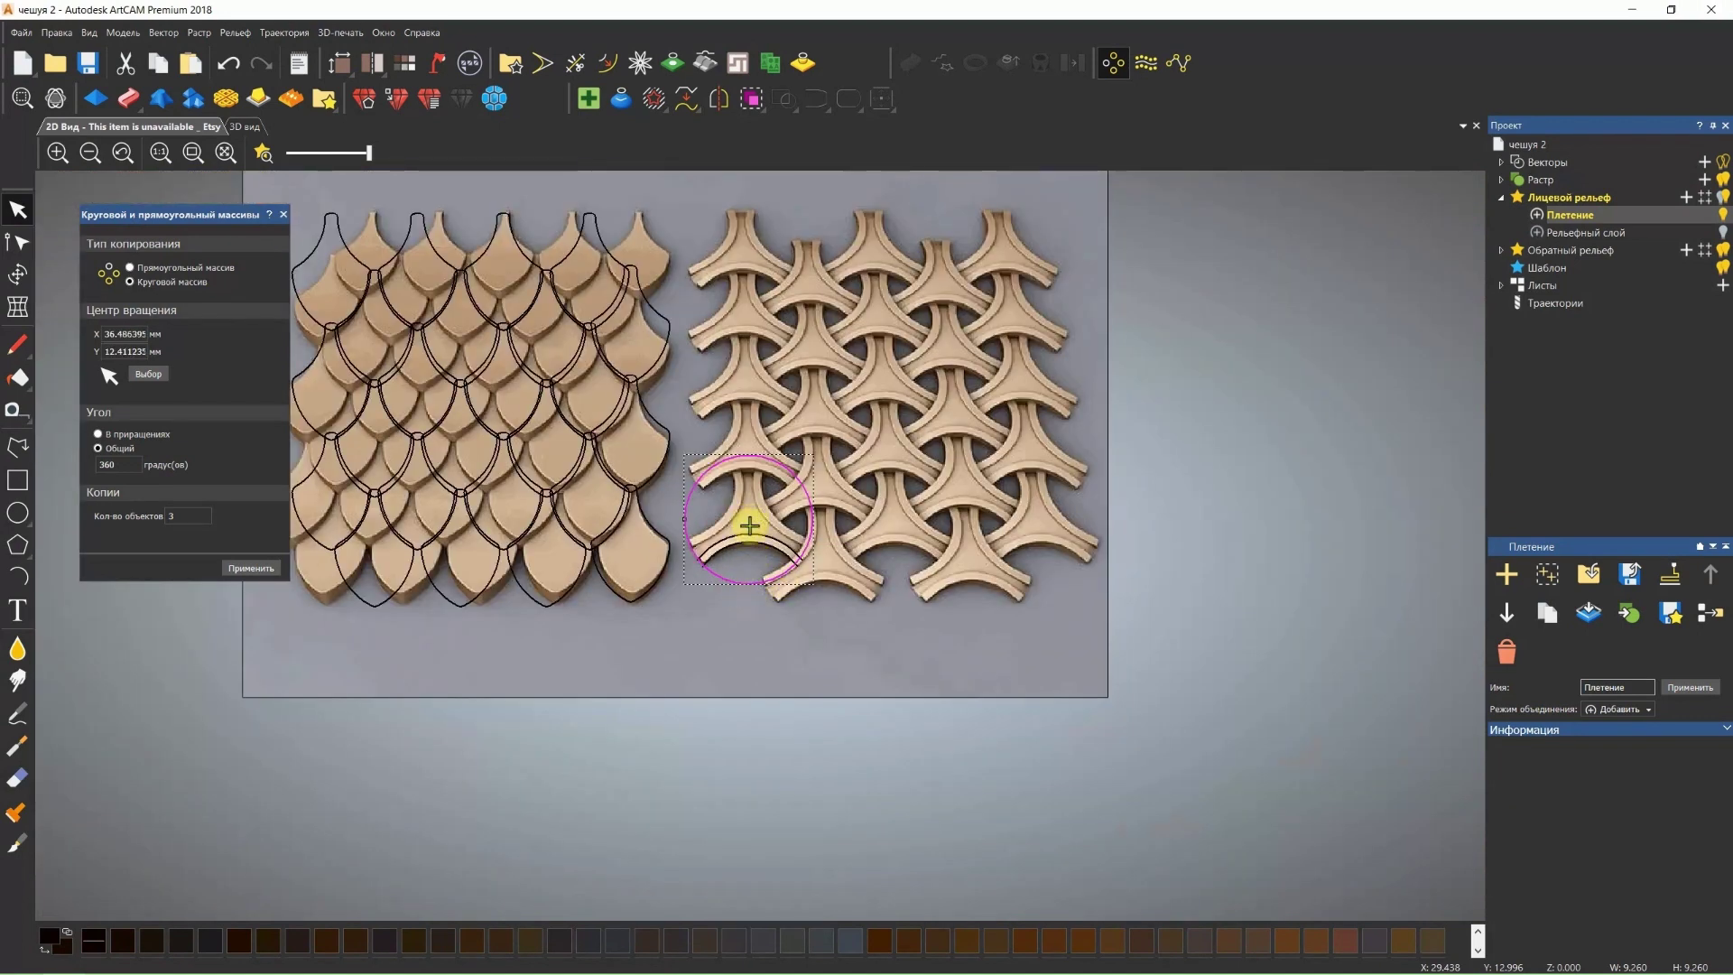
drag(749, 519, 756, 588)
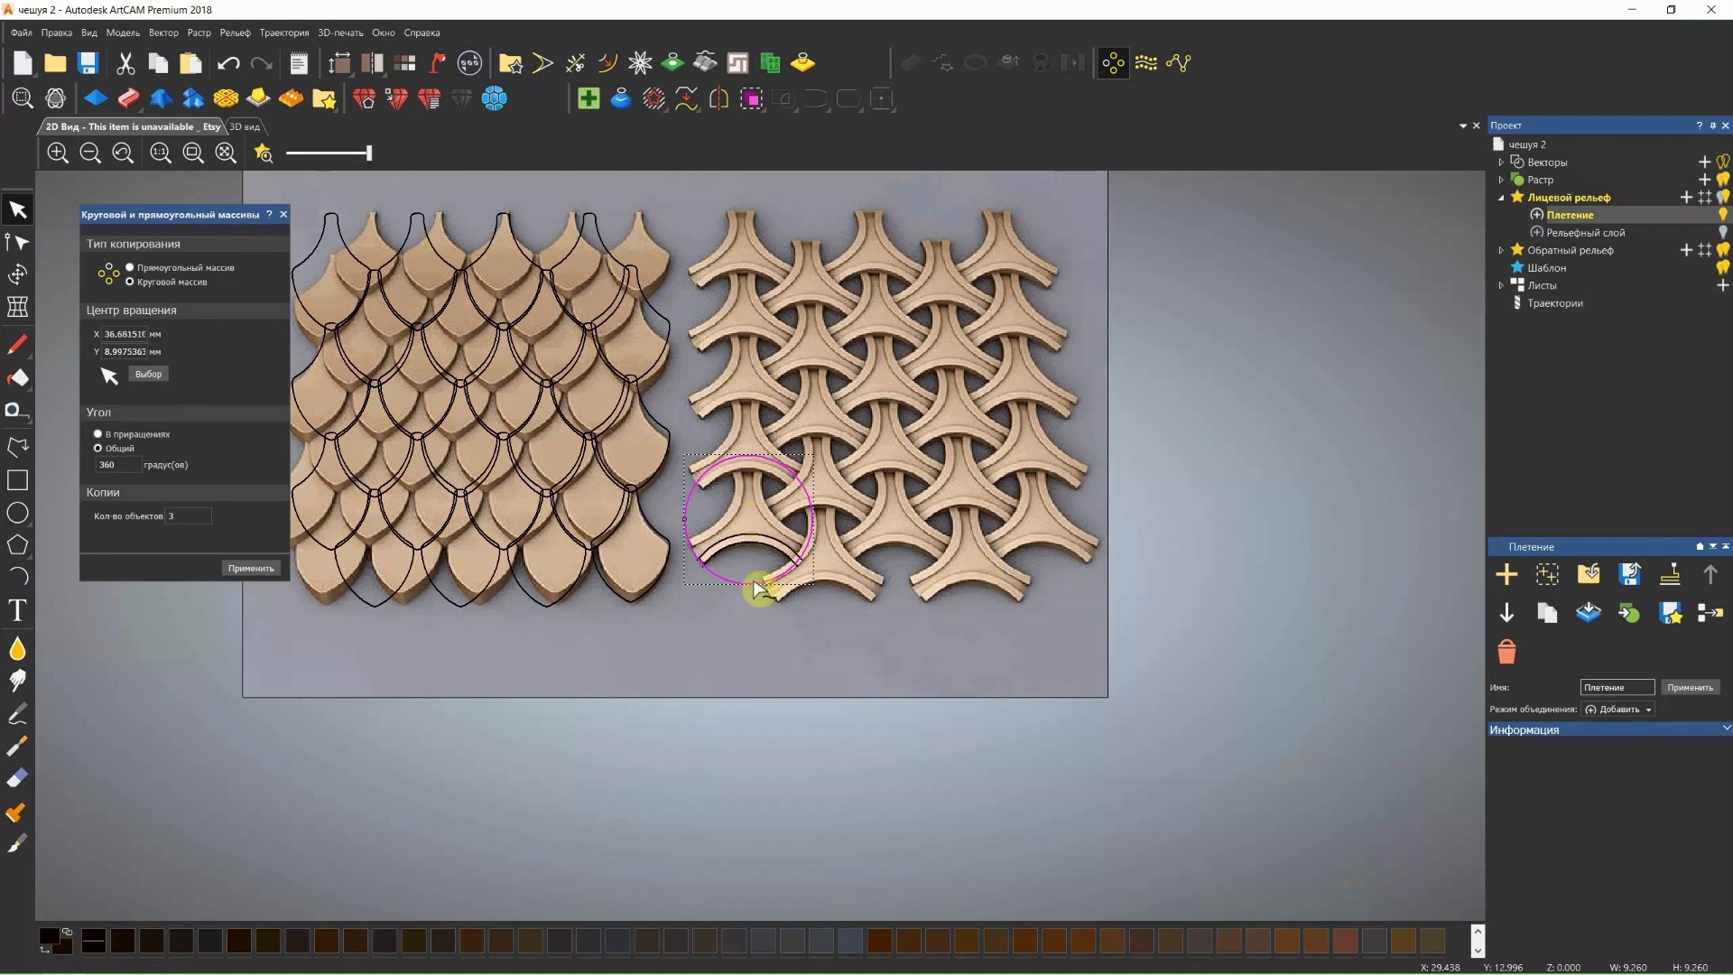
scroll(754, 514, down, 2)
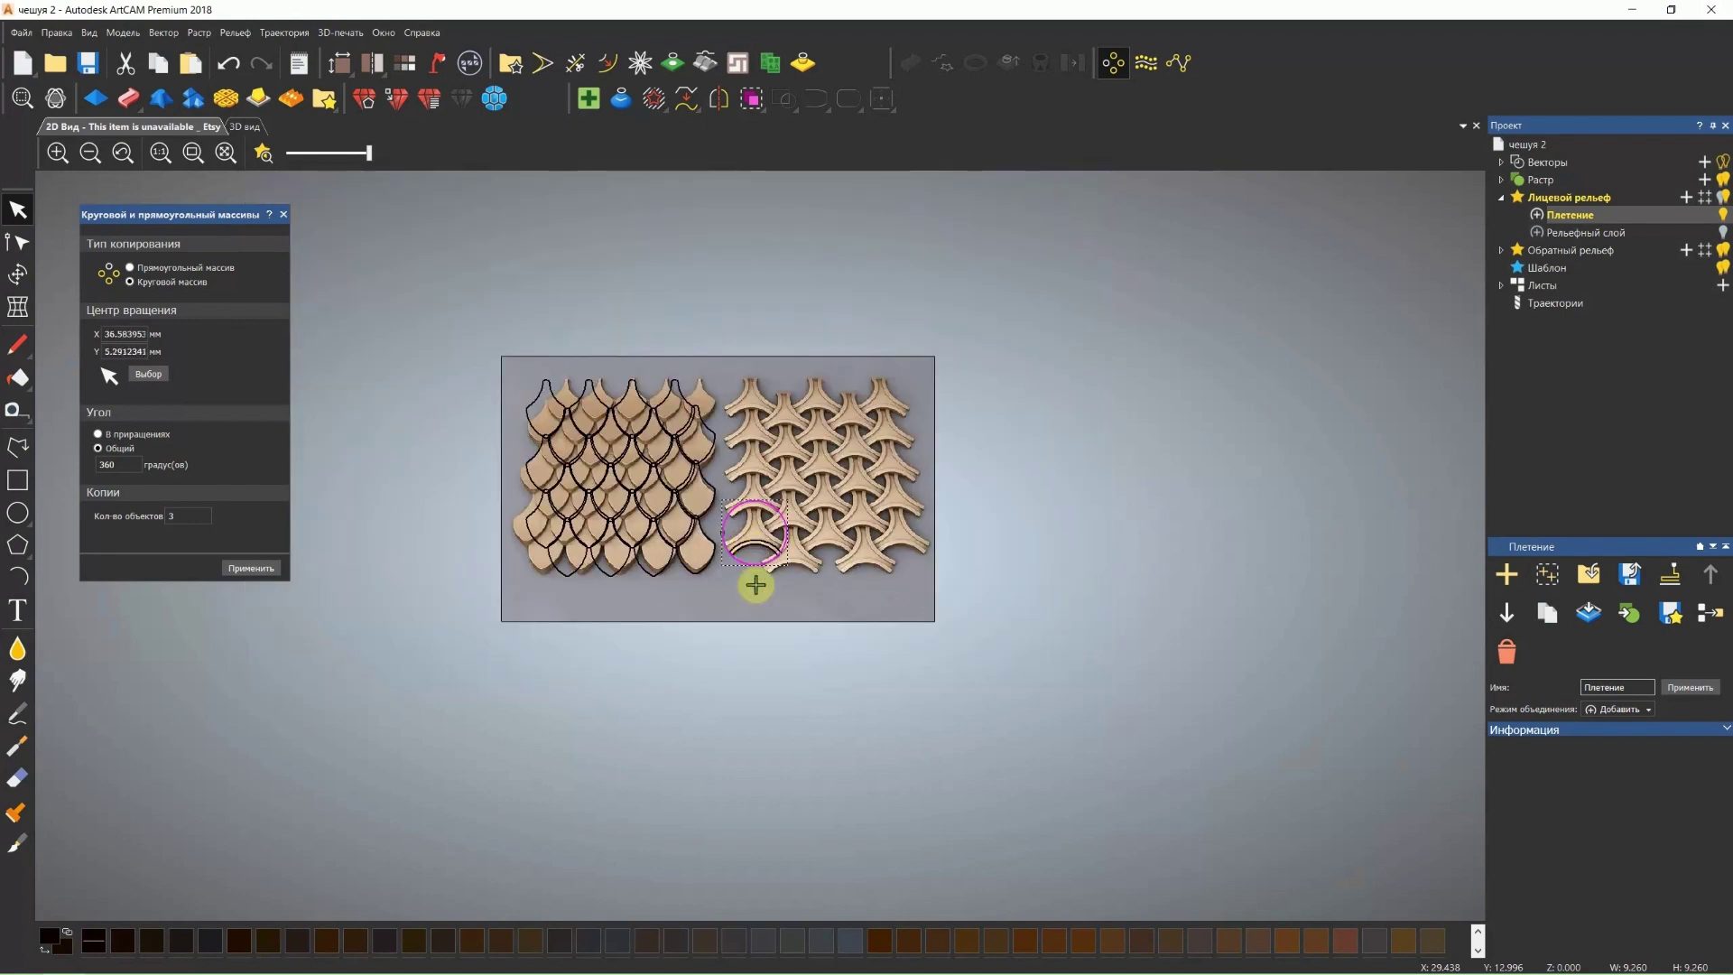
scroll(760, 580, down, 2)
drag(761, 577, 755, 555)
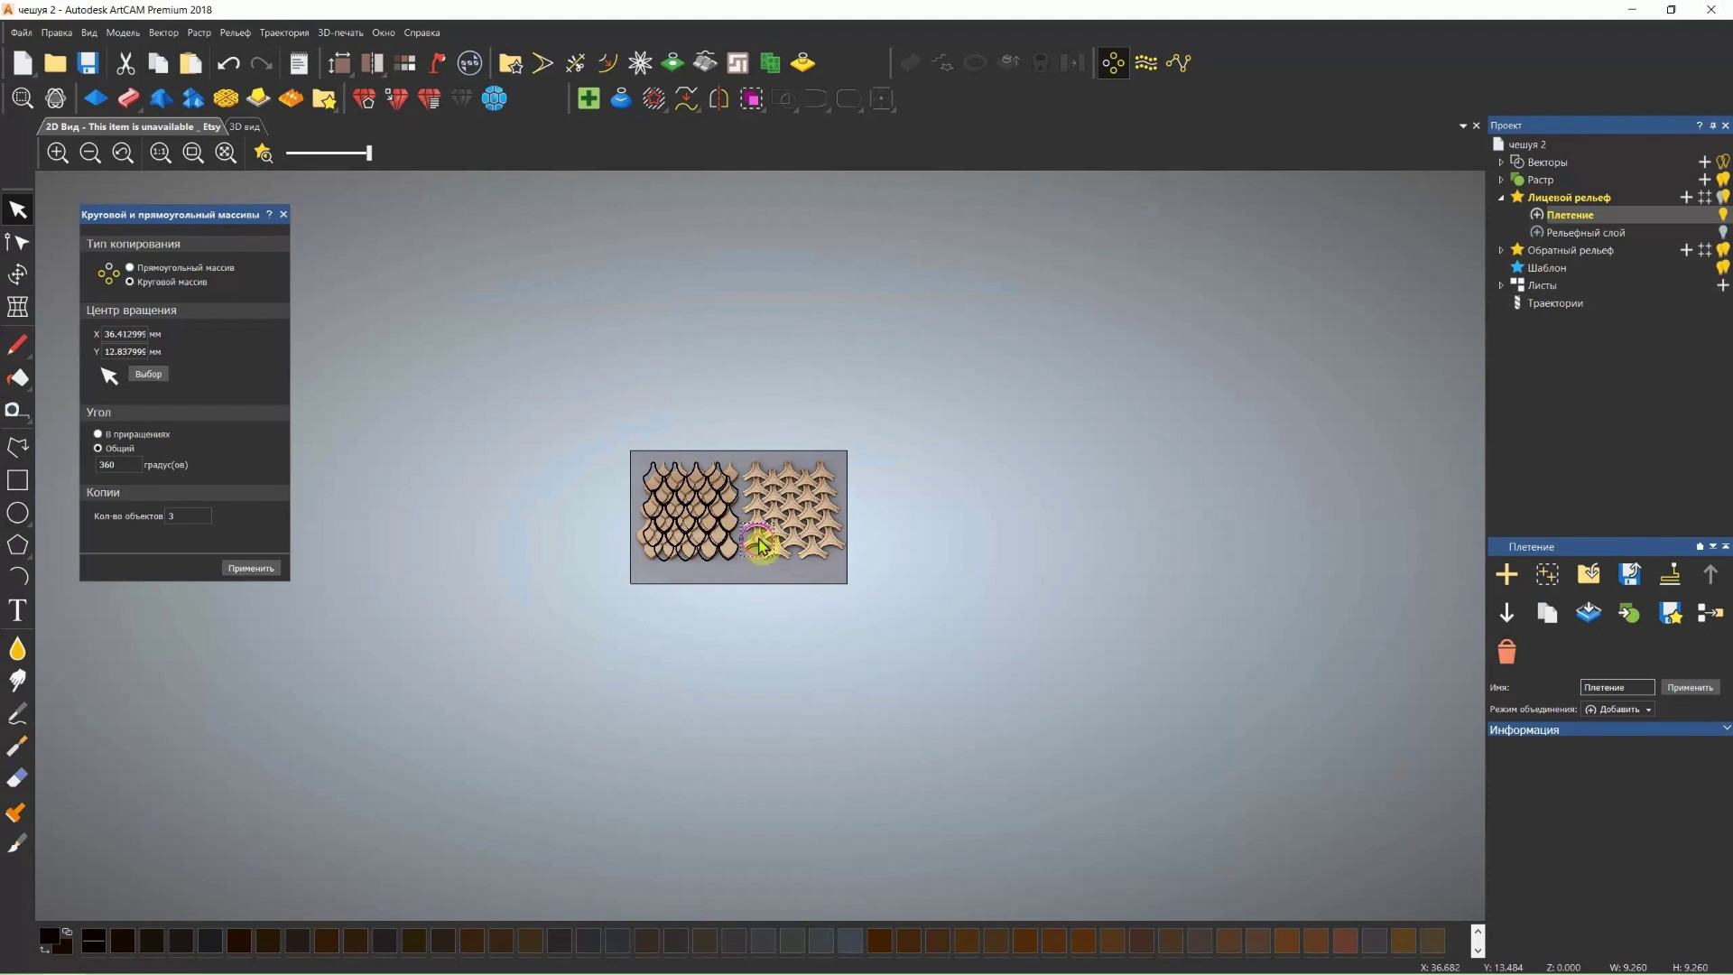
scroll(761, 545, up, 3)
scroll(762, 546, up, 2)
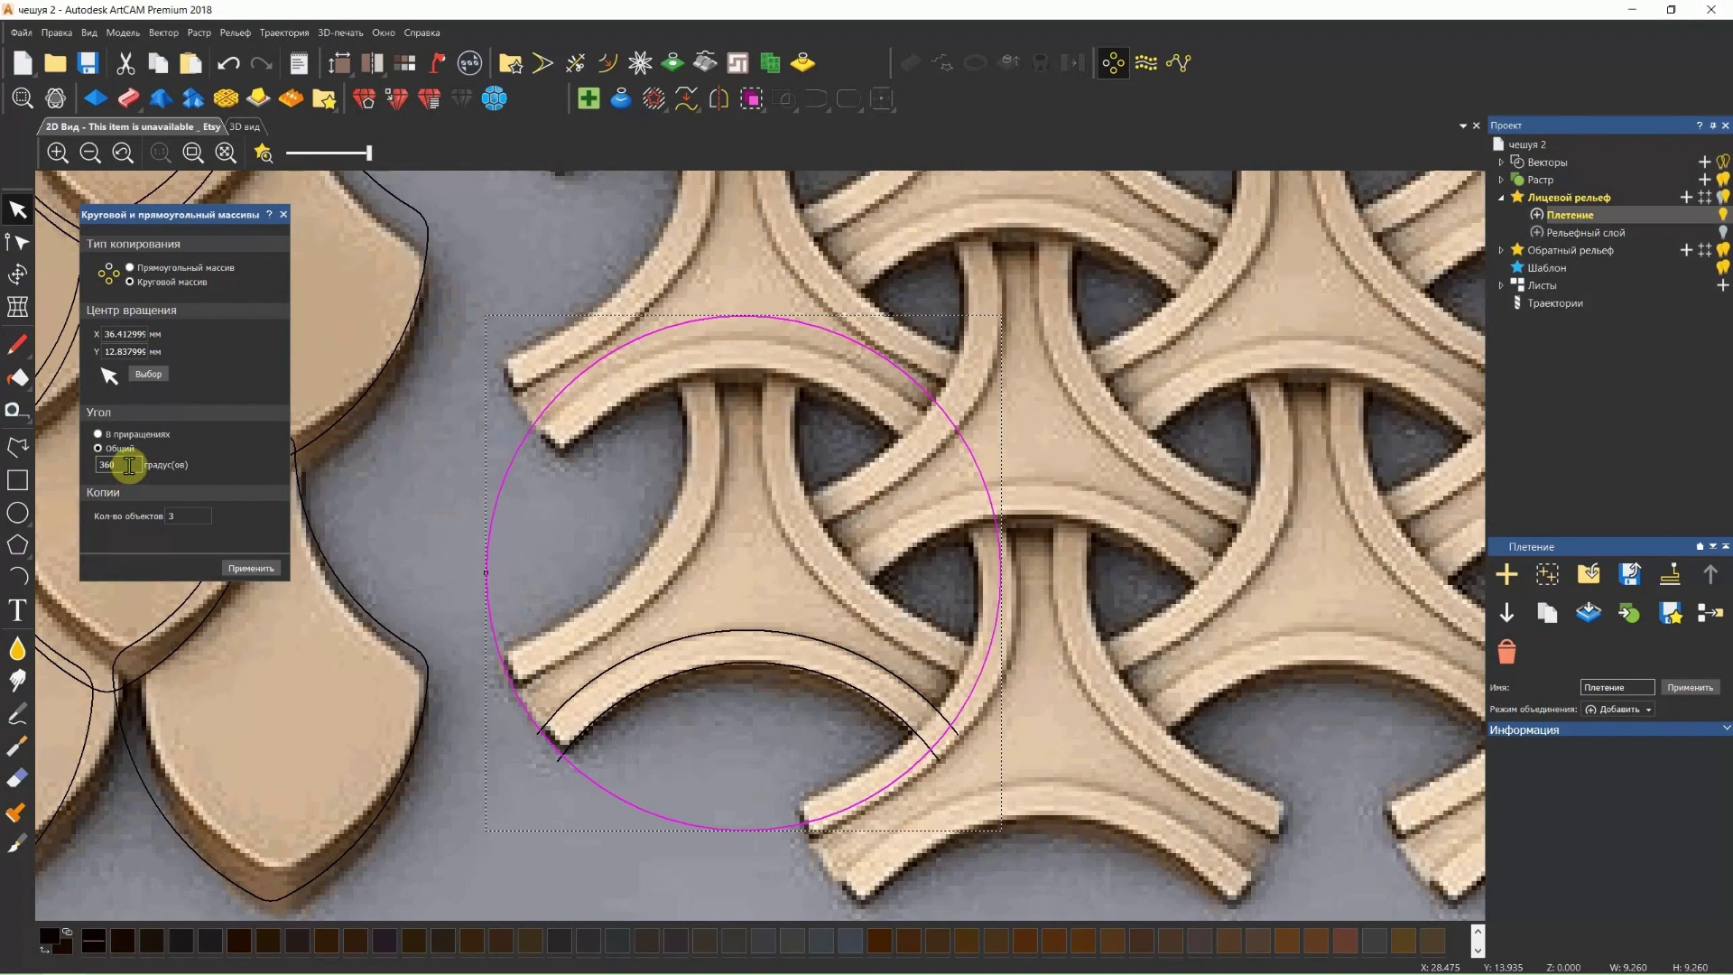
Set 3 copies over 360° and box-select both traced arcs.
click(191, 515)
click(853, 564)
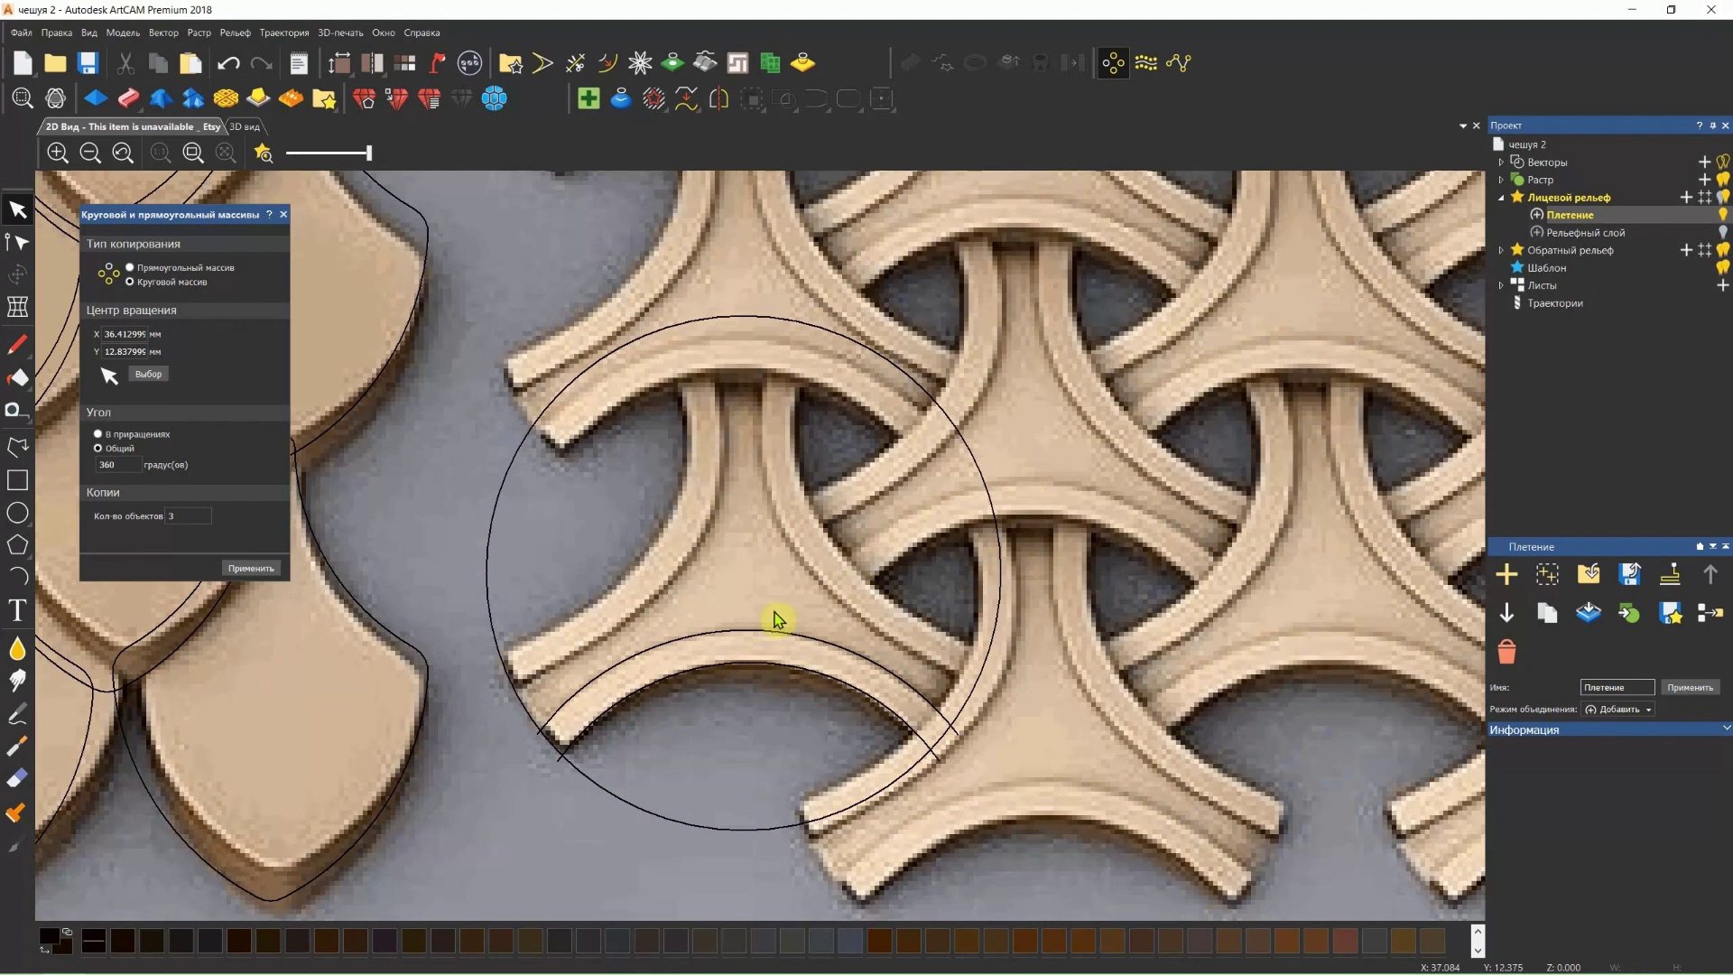
mouse_move(780, 599)
mouse_down()
mouse_move(694, 756)
mouse_move(708, 732)
mouse_up()
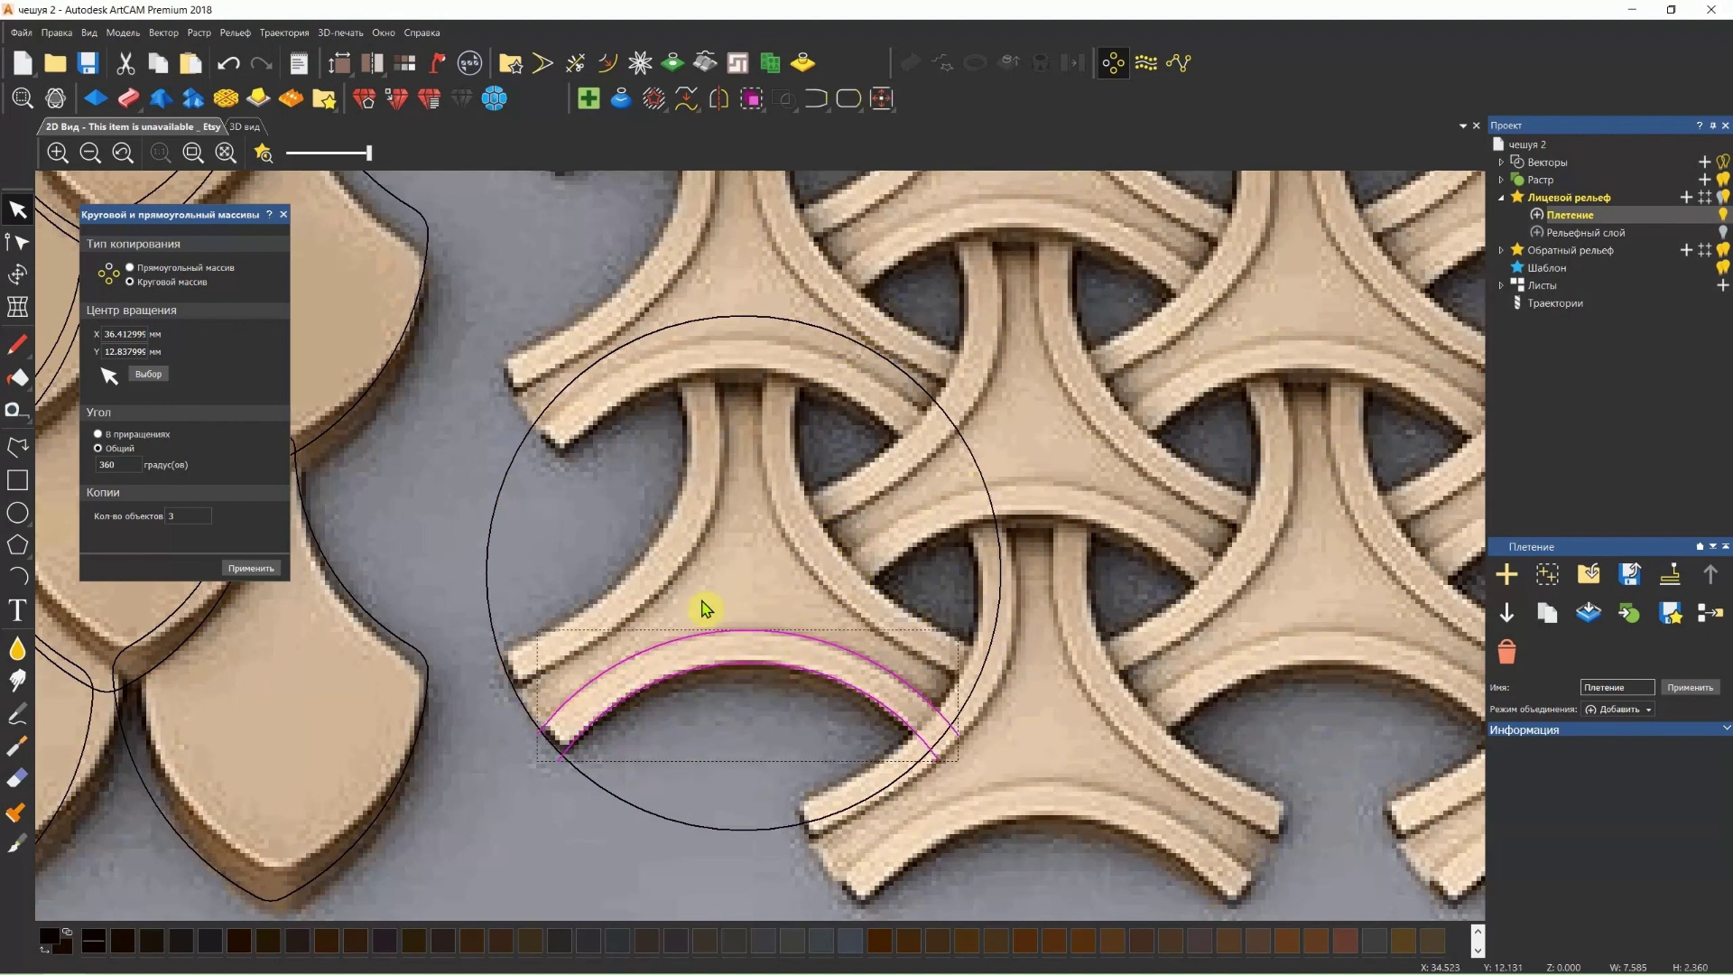
Apply the circular array so three arc pairs trace every weave arm, then view in 3D.
click(255, 570)
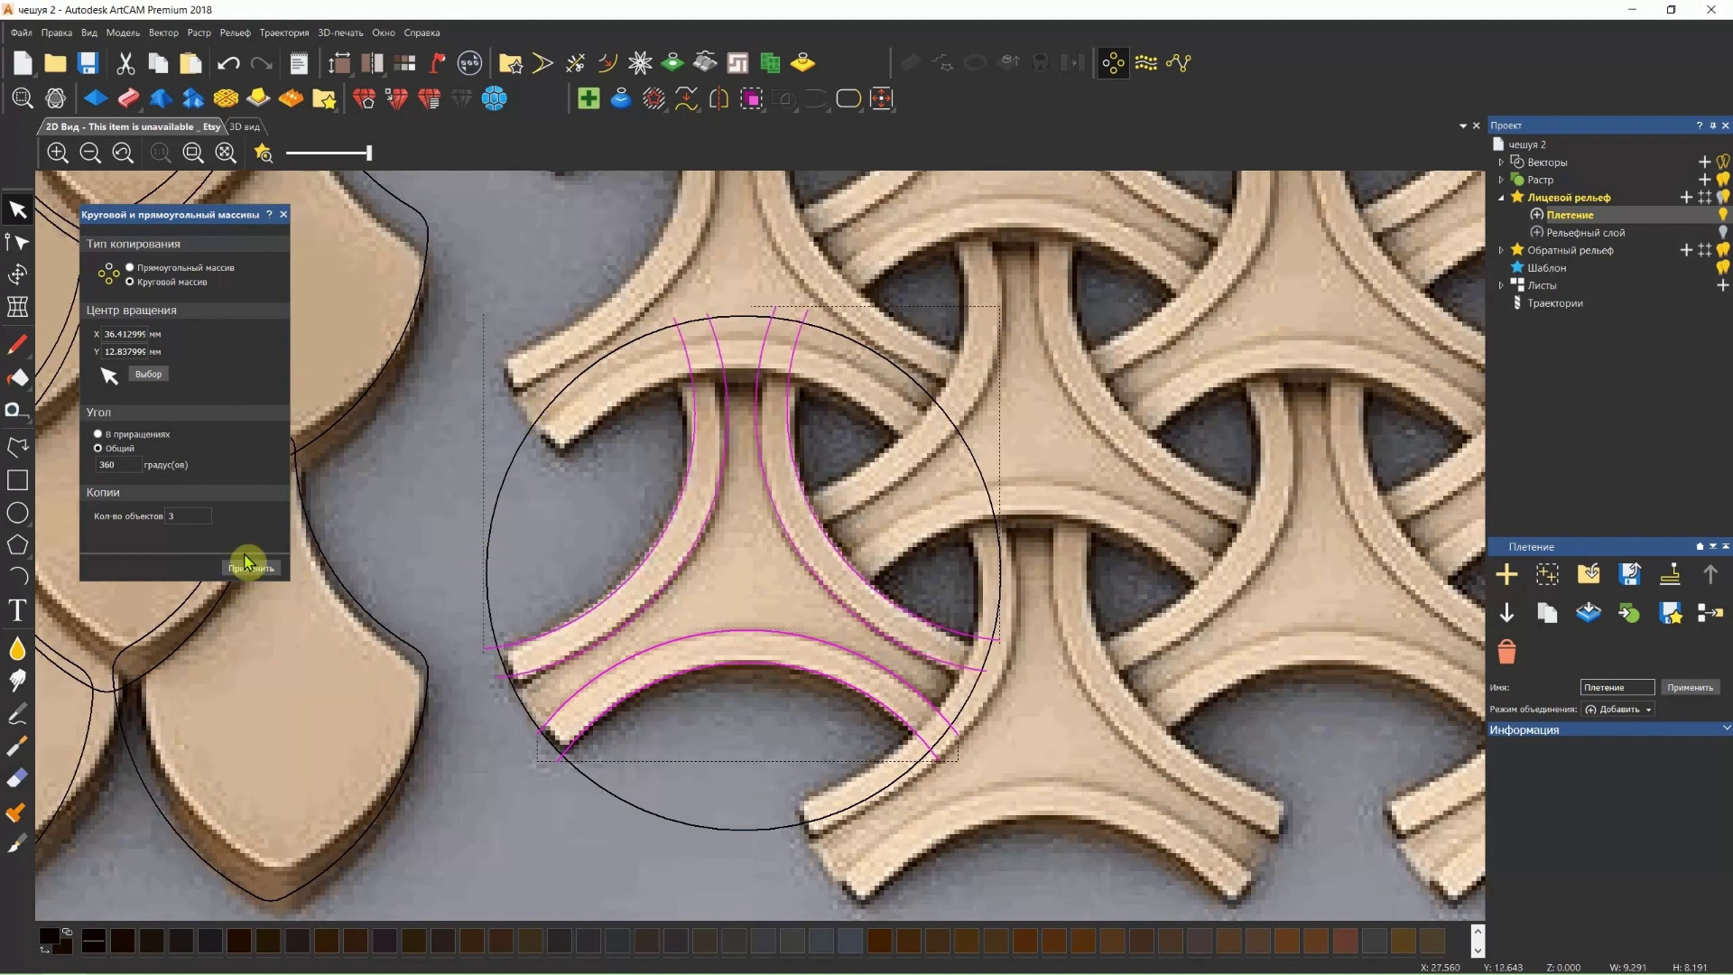
click(283, 214)
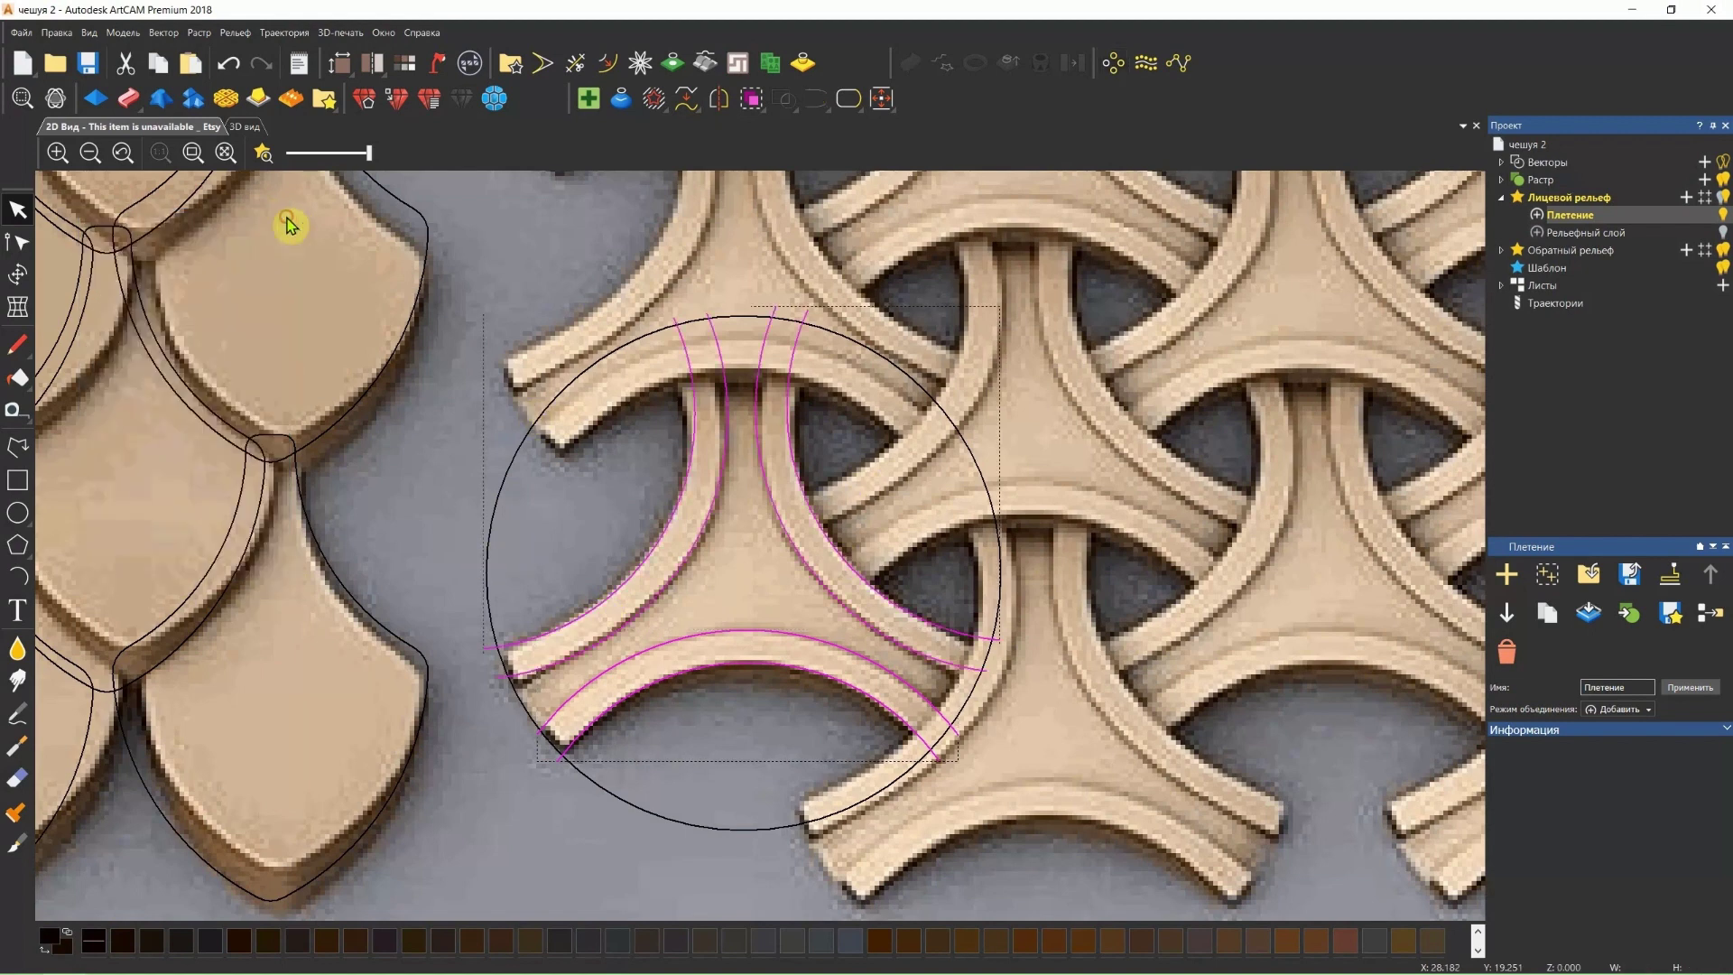
click(720, 565)
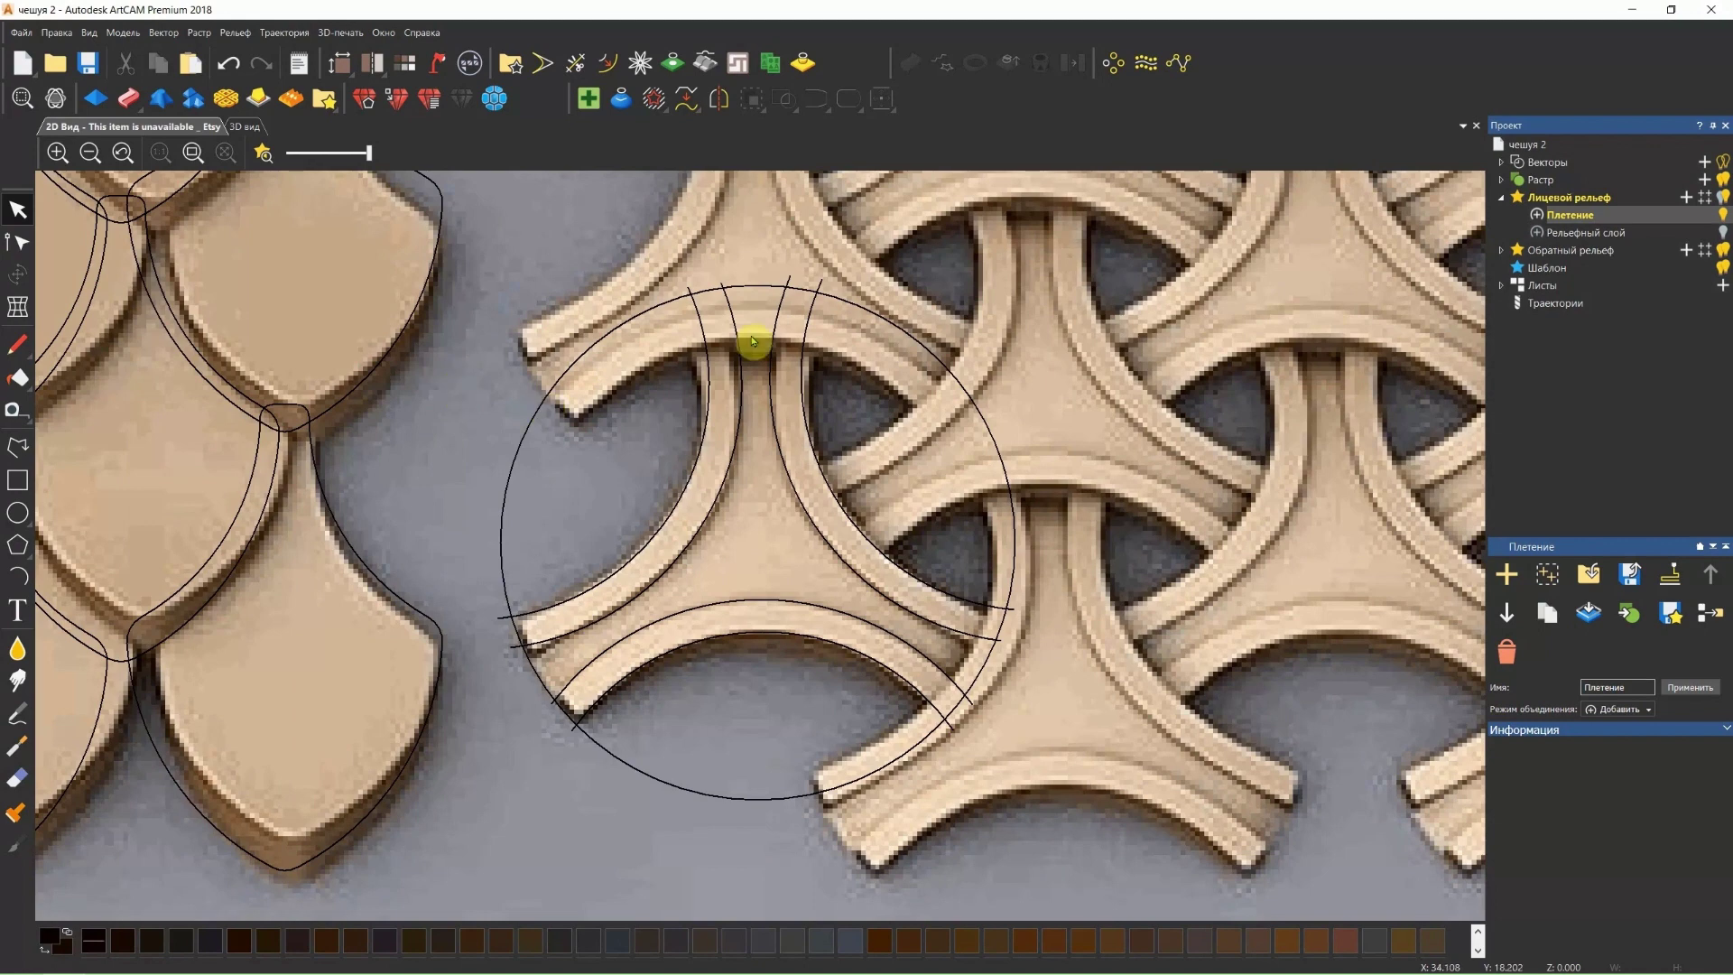
click(243, 127)
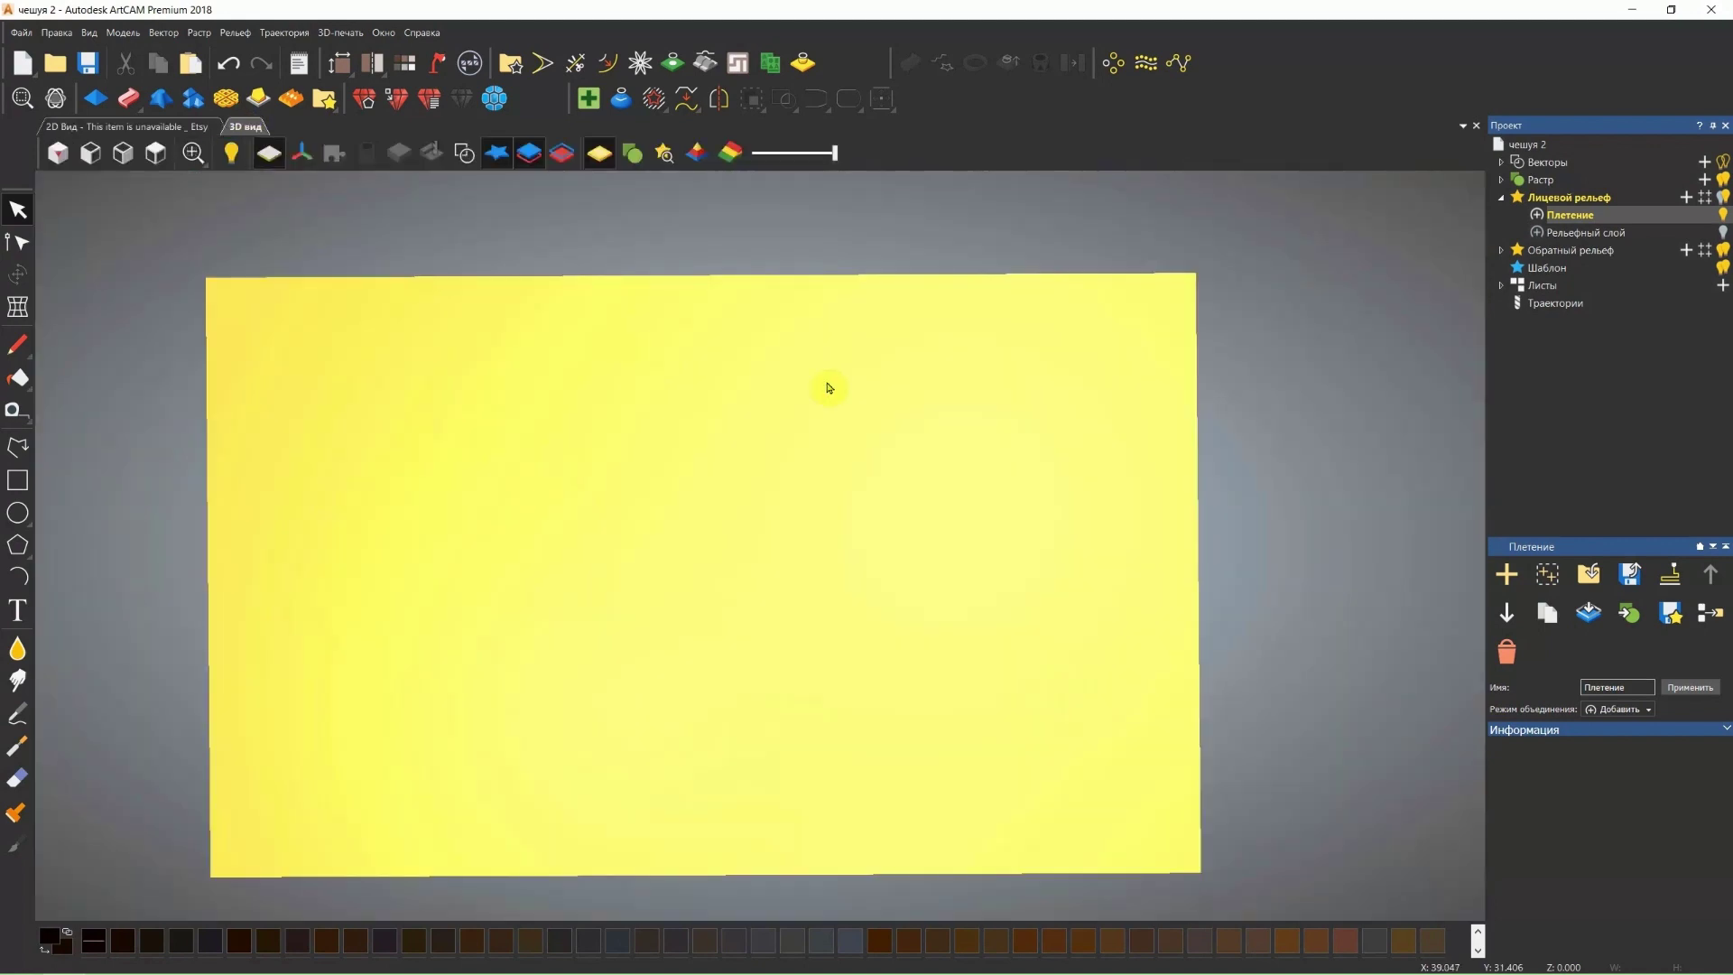
Show the vectors over the 3D relief and select the weave circle.
click(463, 156)
scroll(800, 706, up, 2)
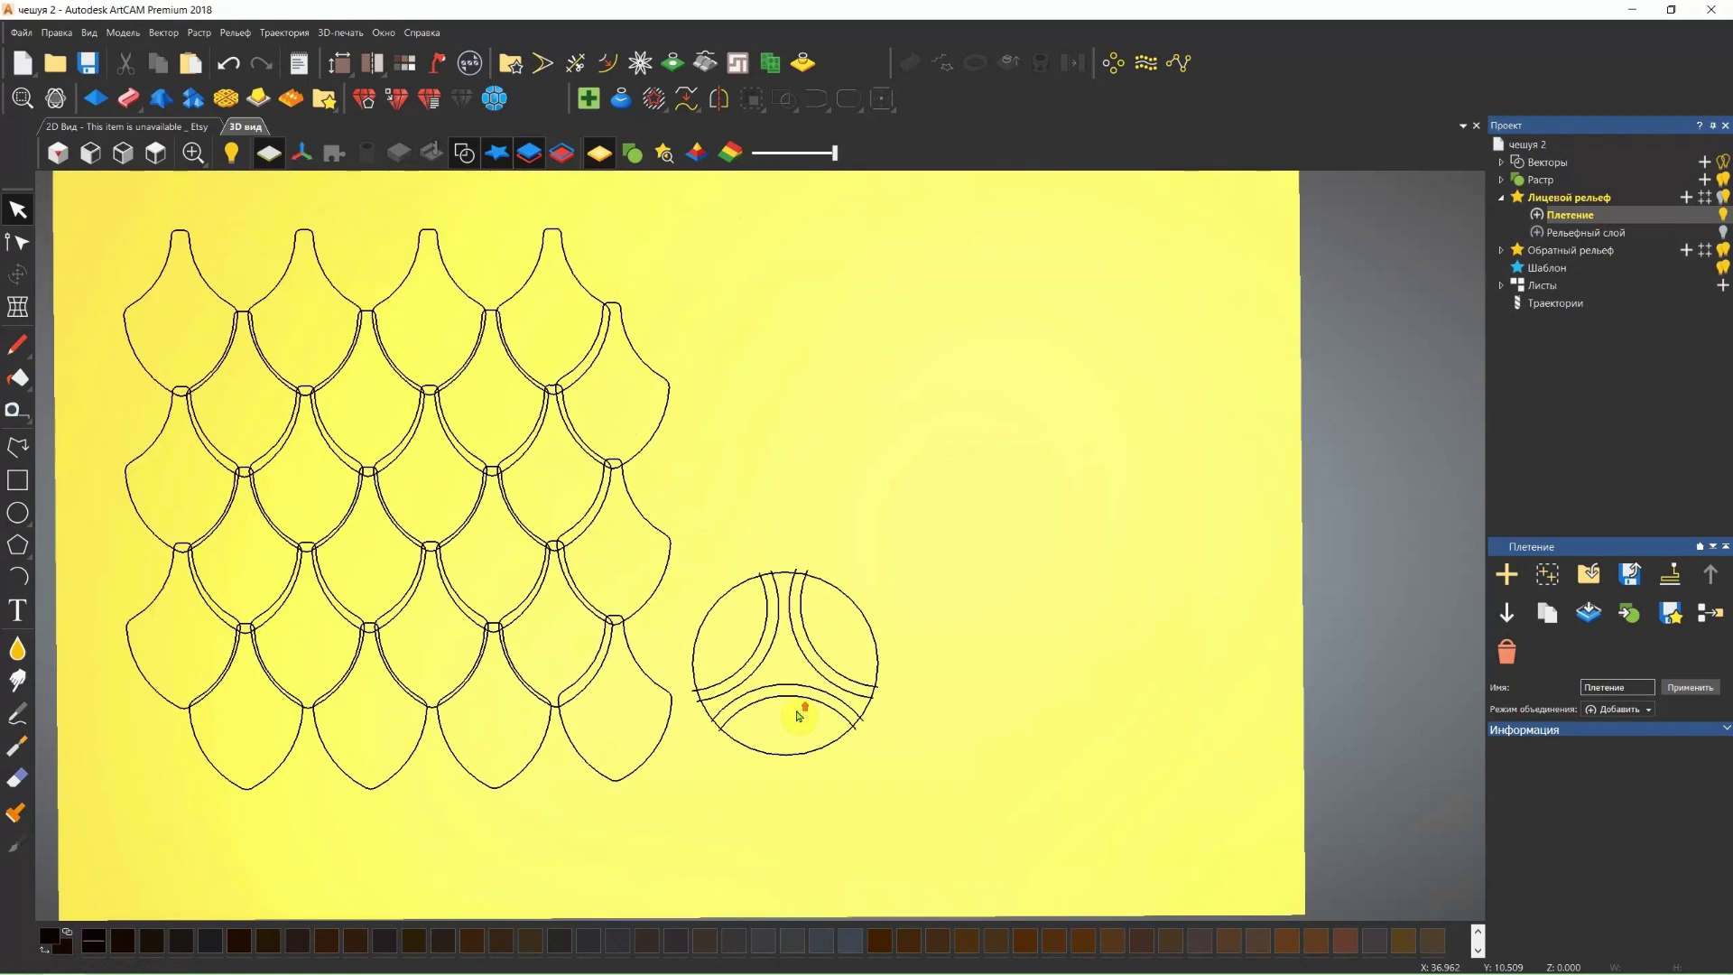
scroll(793, 707, up, 1)
scroll(794, 715, up, 1)
scroll(812, 689, up, 1)
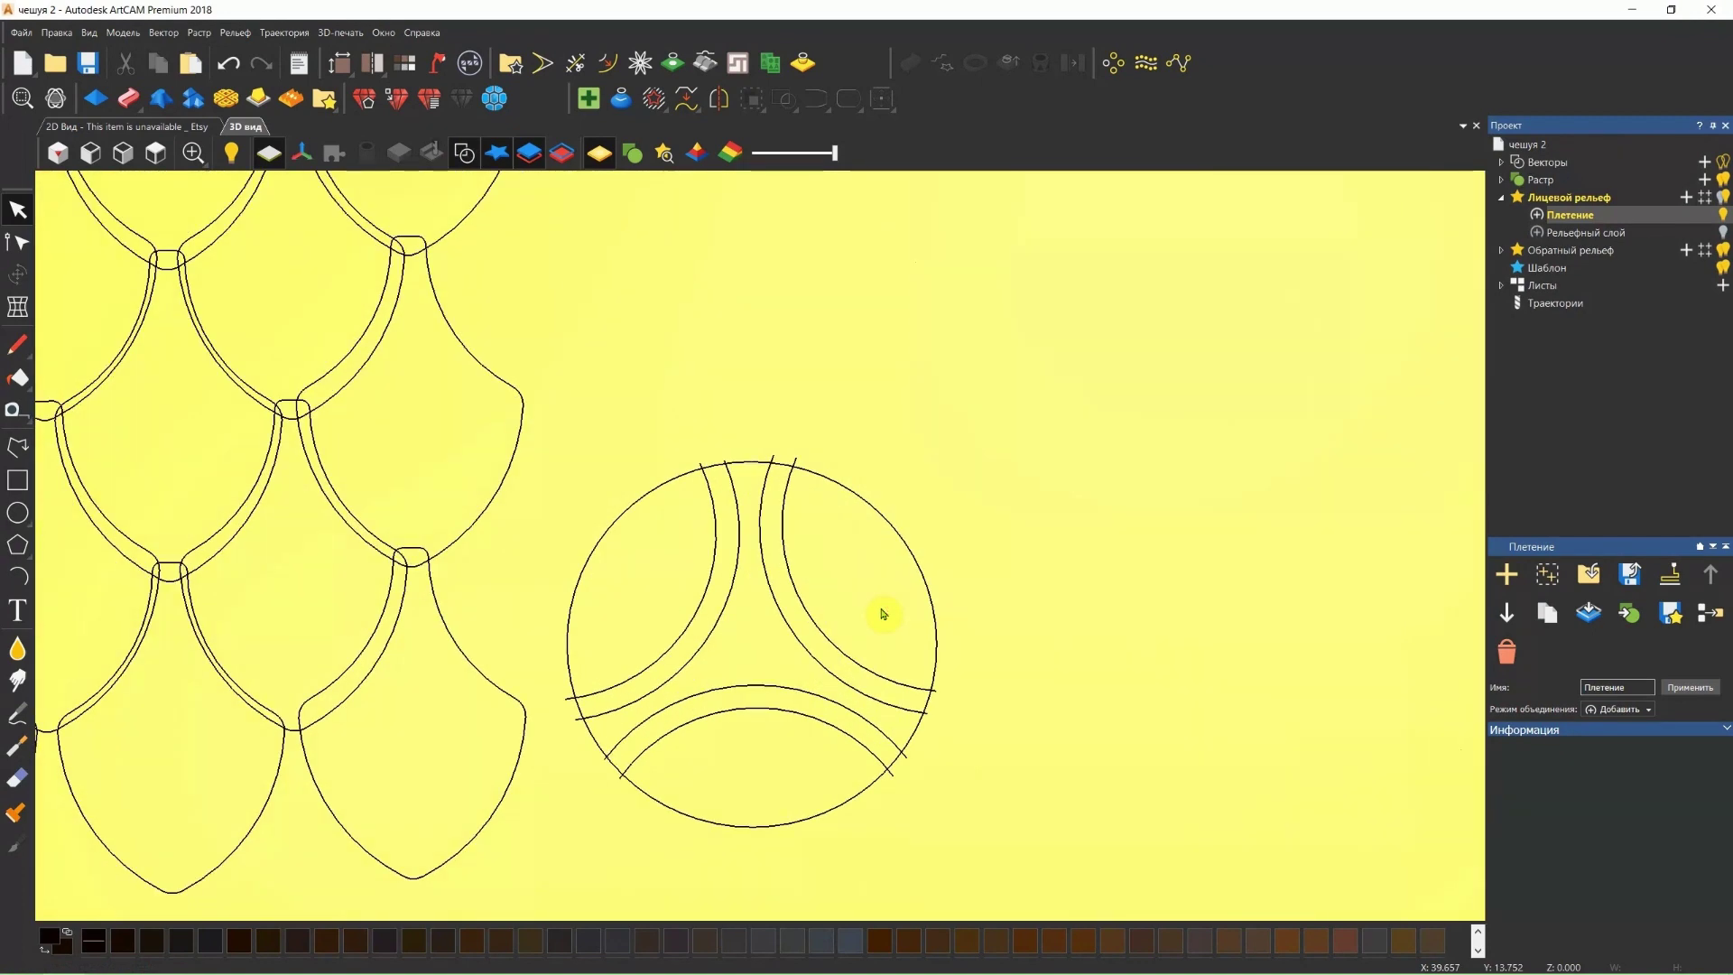
click(915, 564)
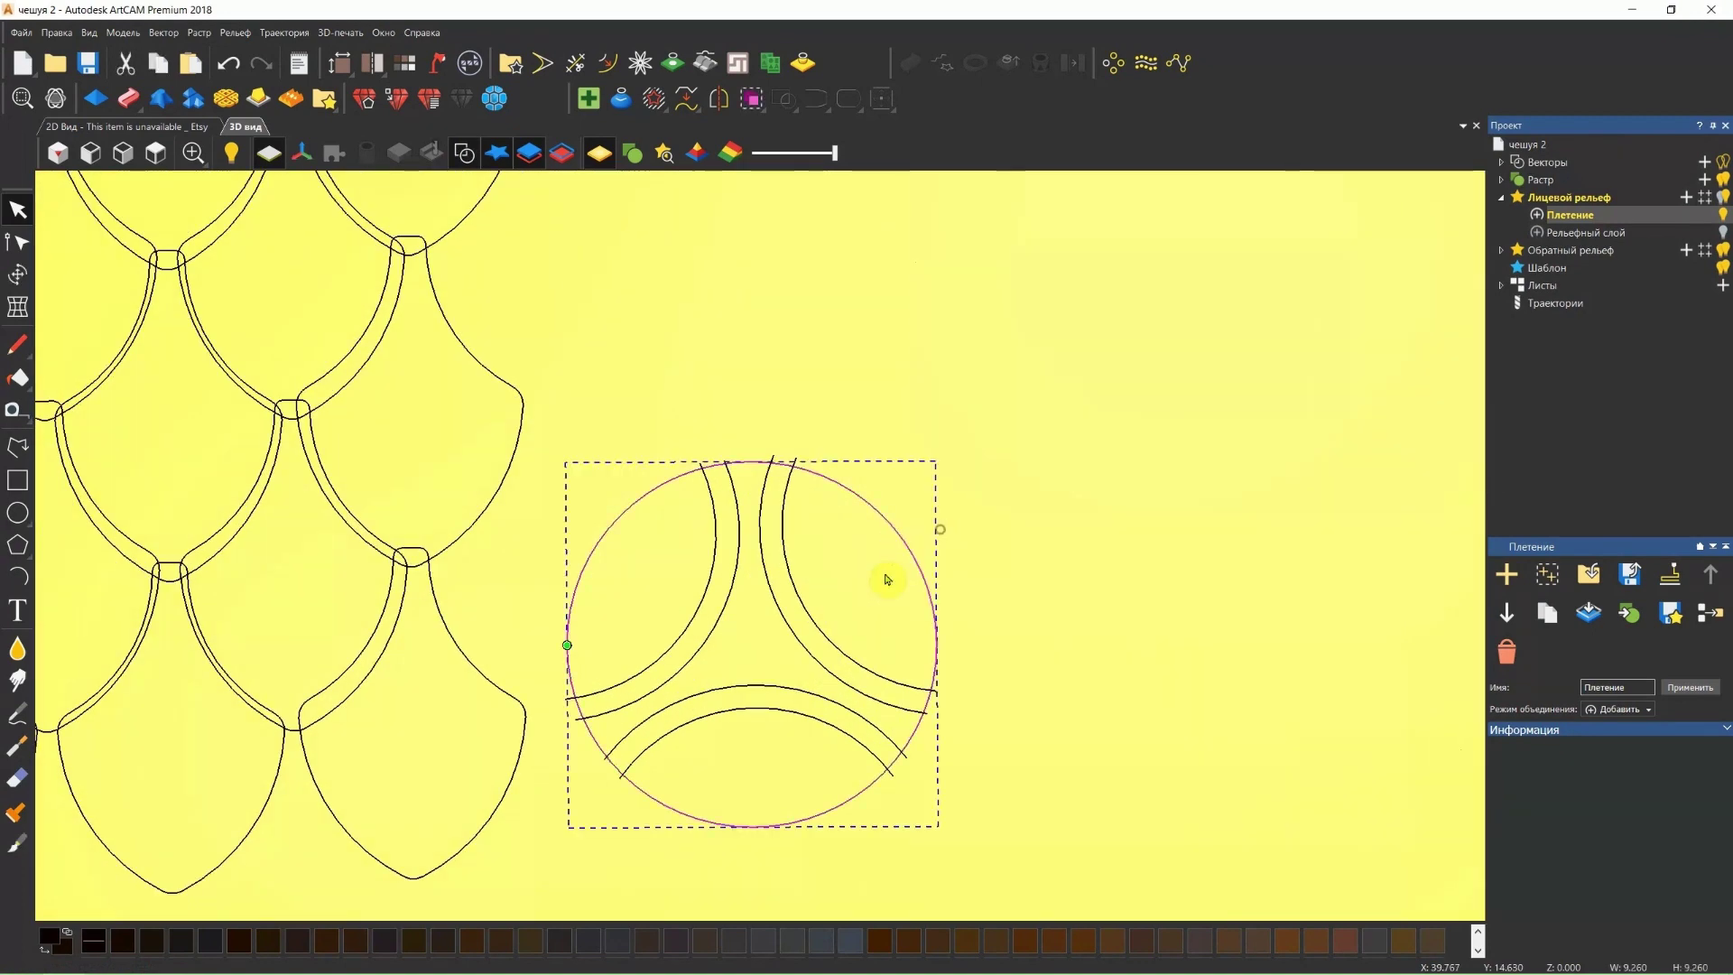
Give the circle a Круг round dome profile, flattened to a 29° angle.
click(94, 97)
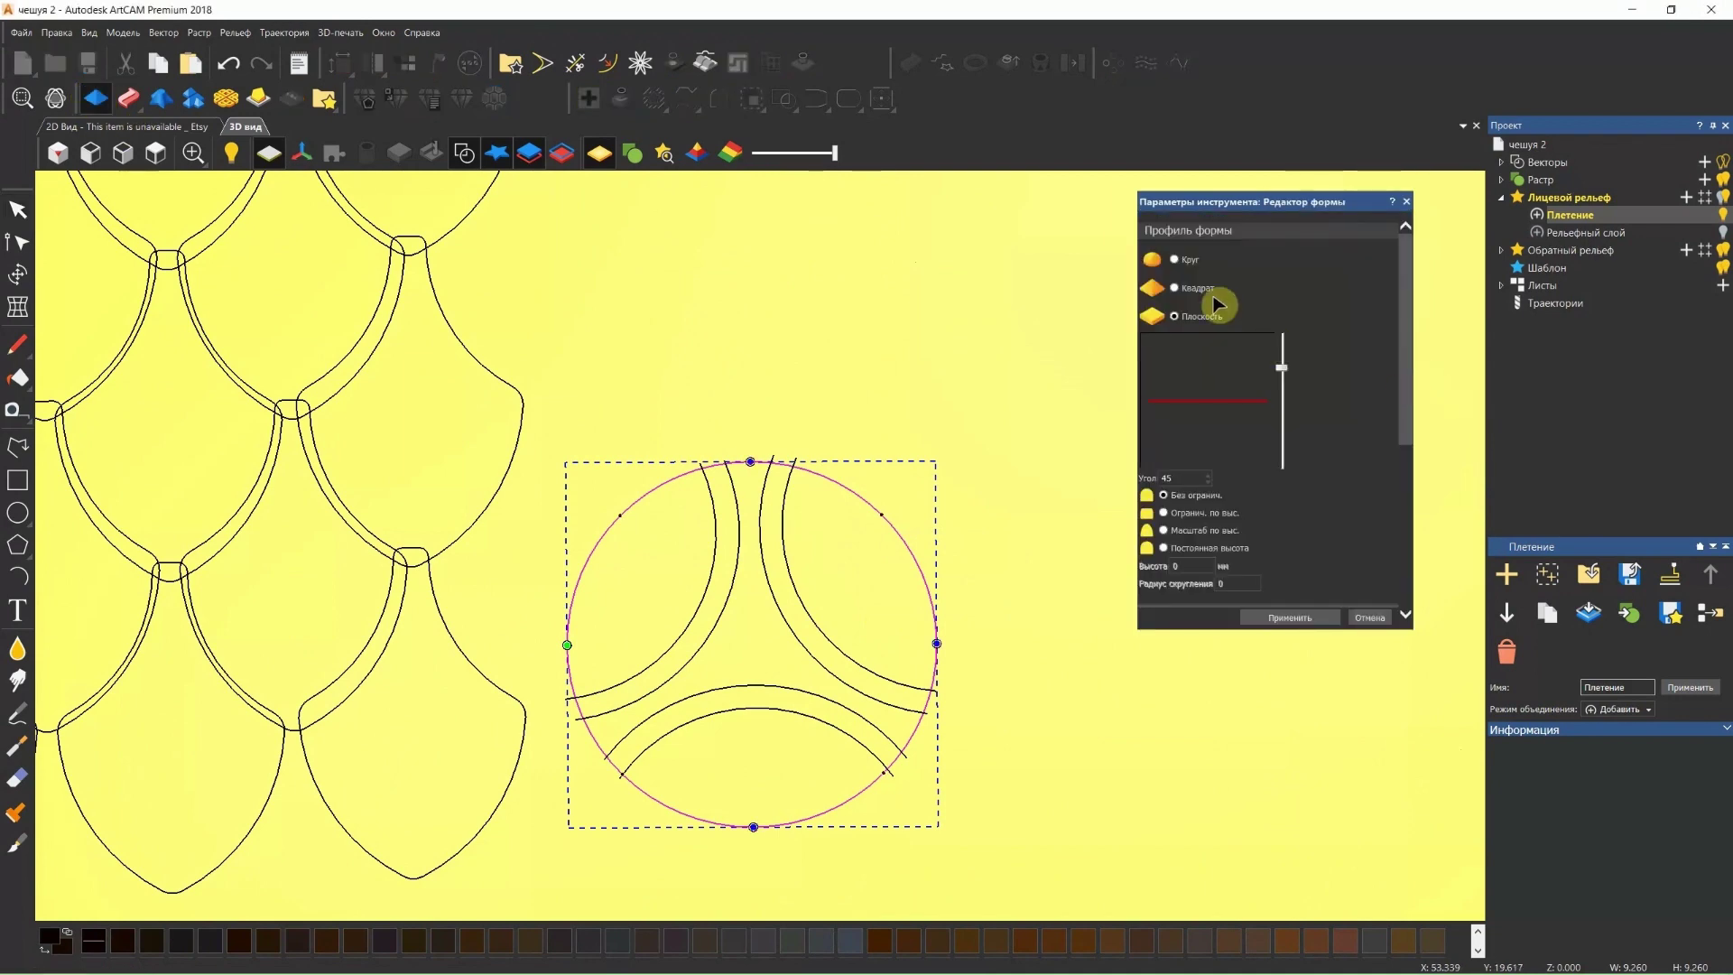
click(1176, 261)
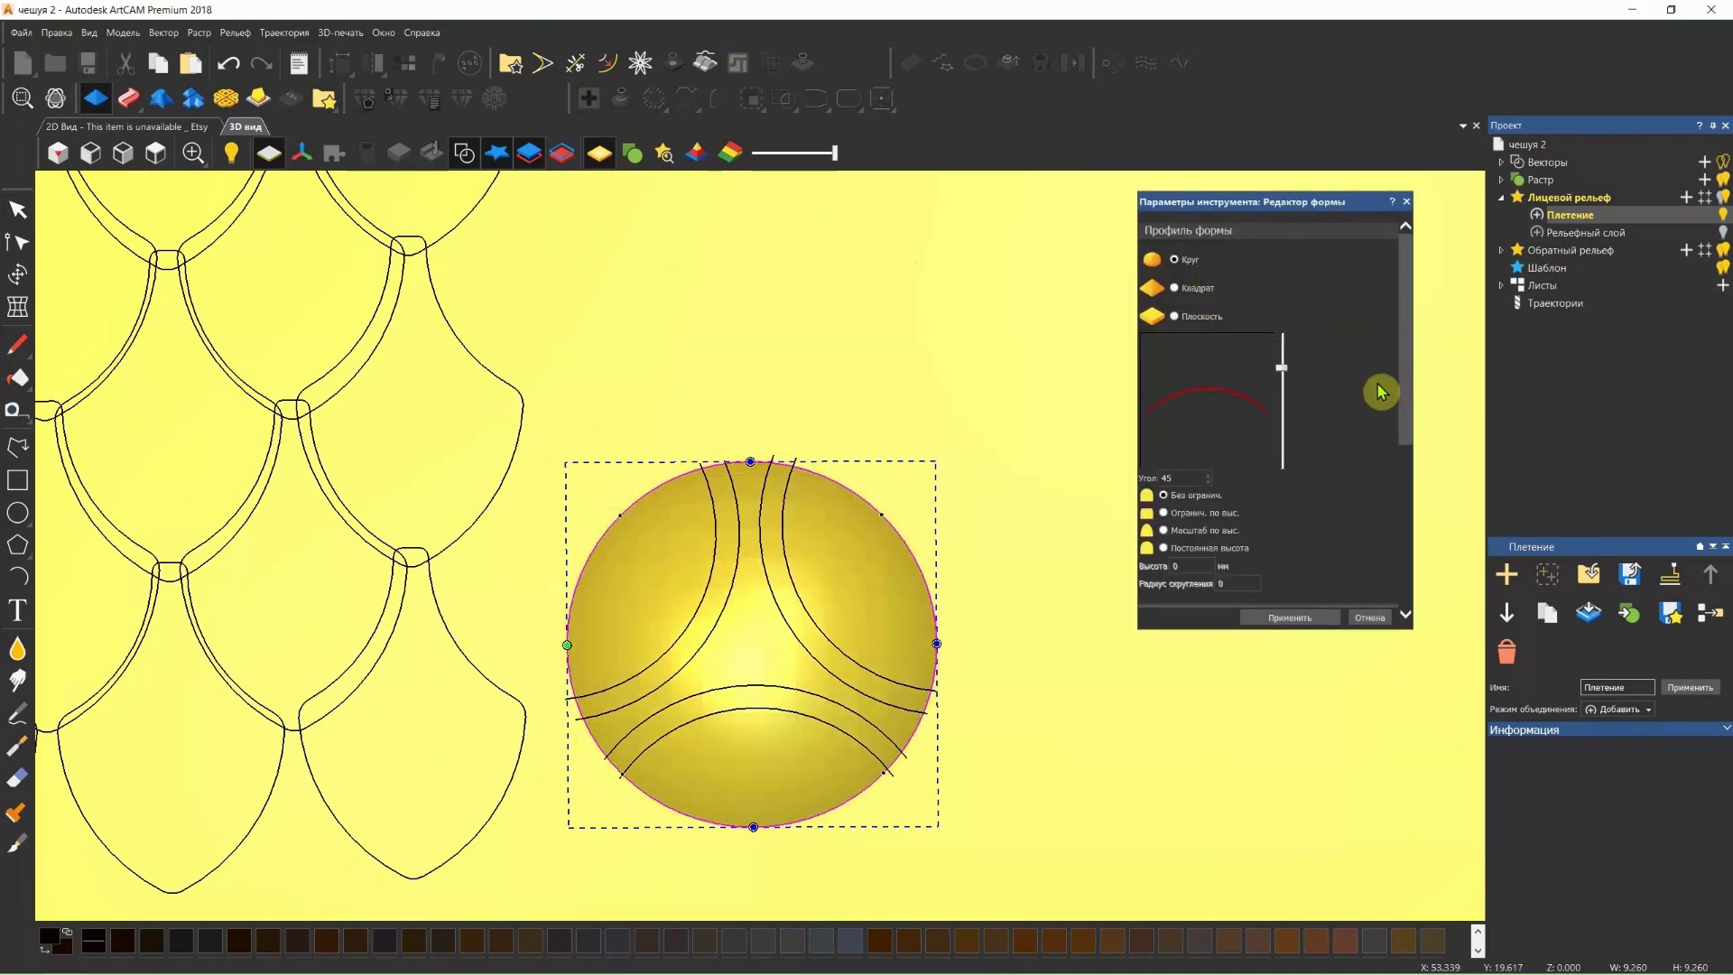
drag(964, 648, 979, 376)
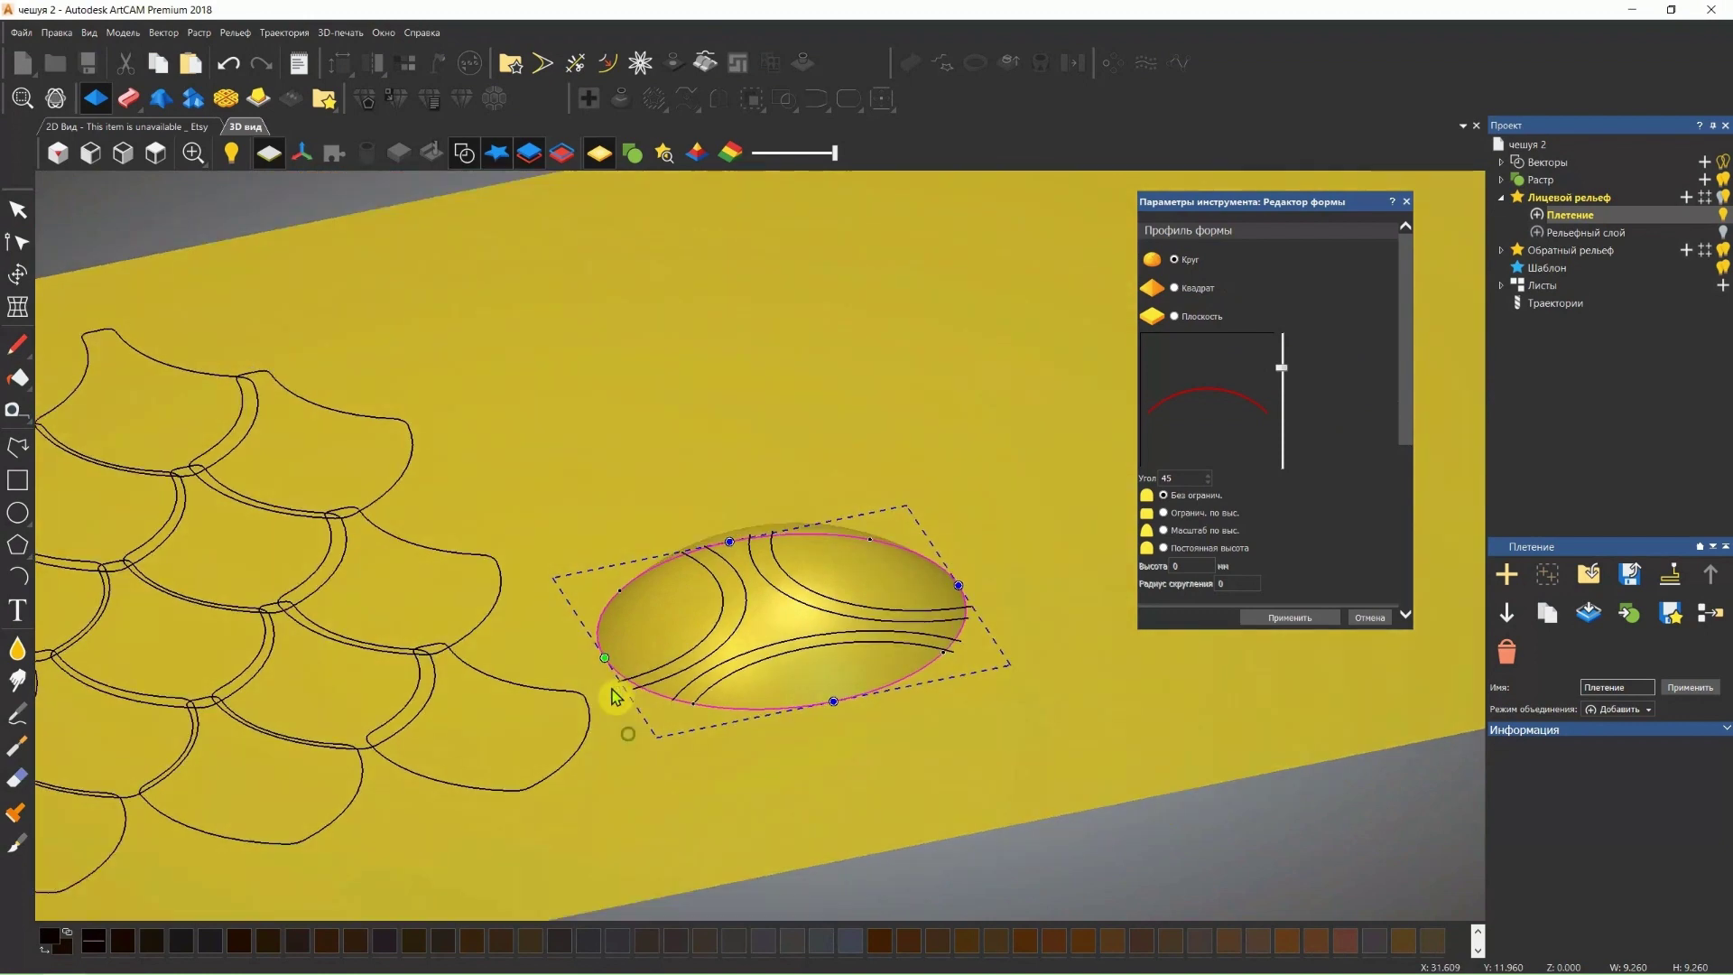
mouse_move(611, 696)
mouse_down()
mouse_move(592, 607)
mouse_move(611, 589)
mouse_up()
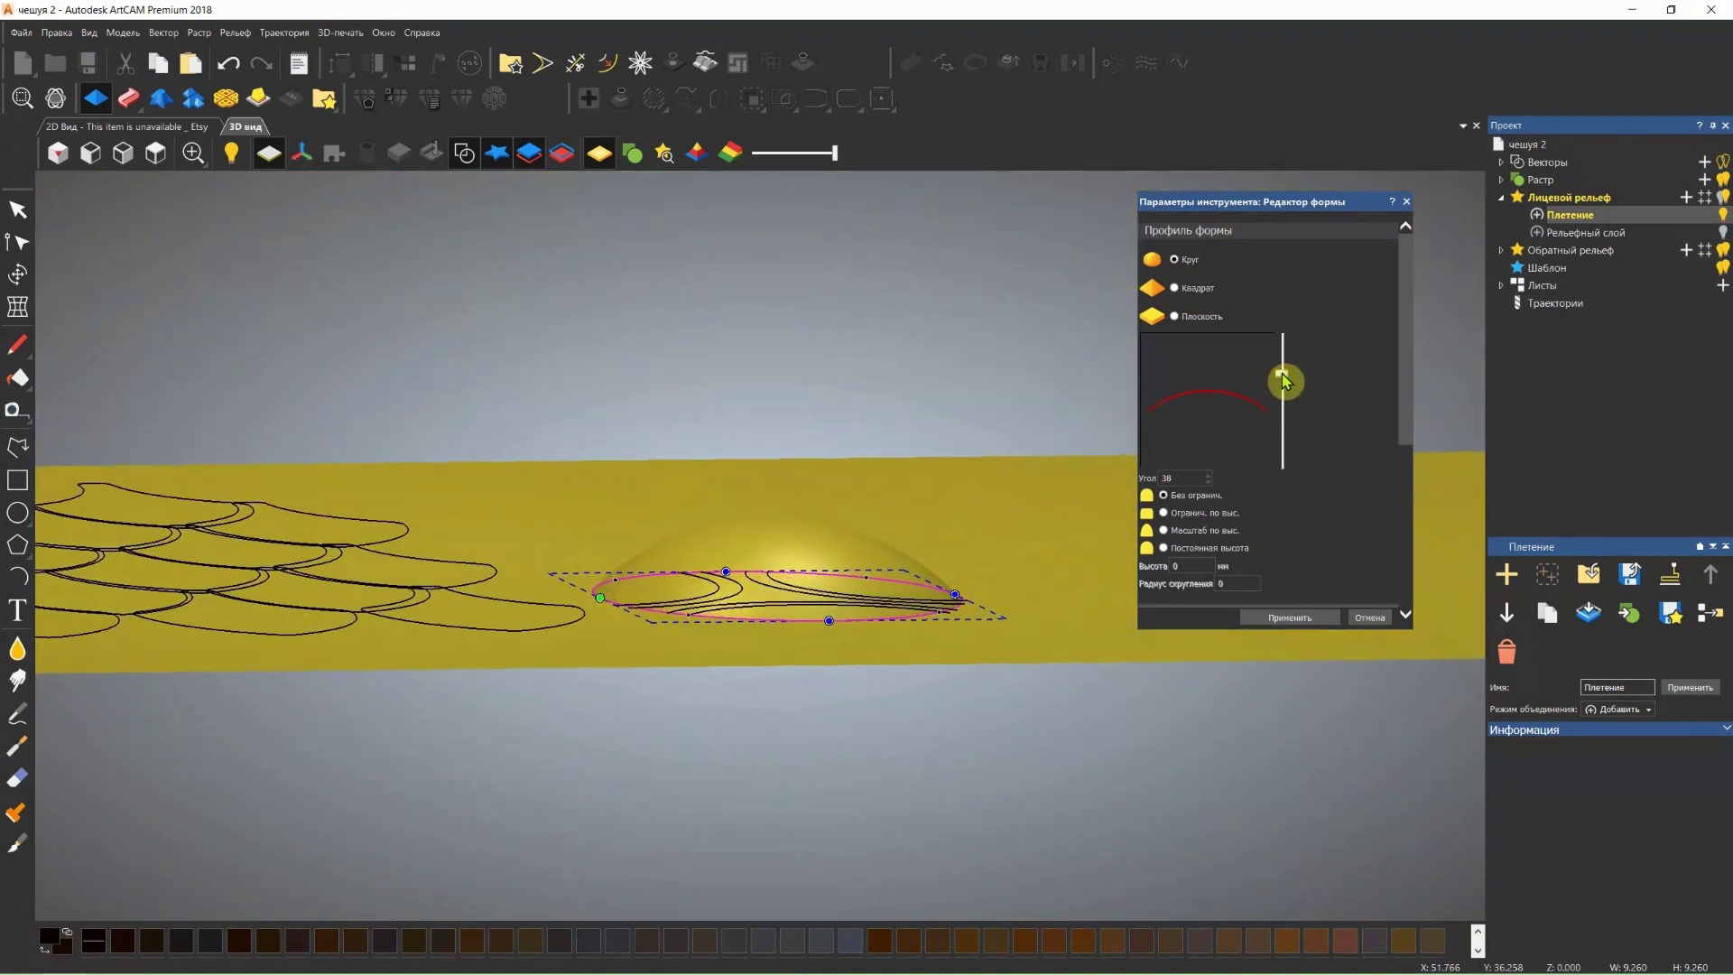
drag(1283, 380, 1282, 386)
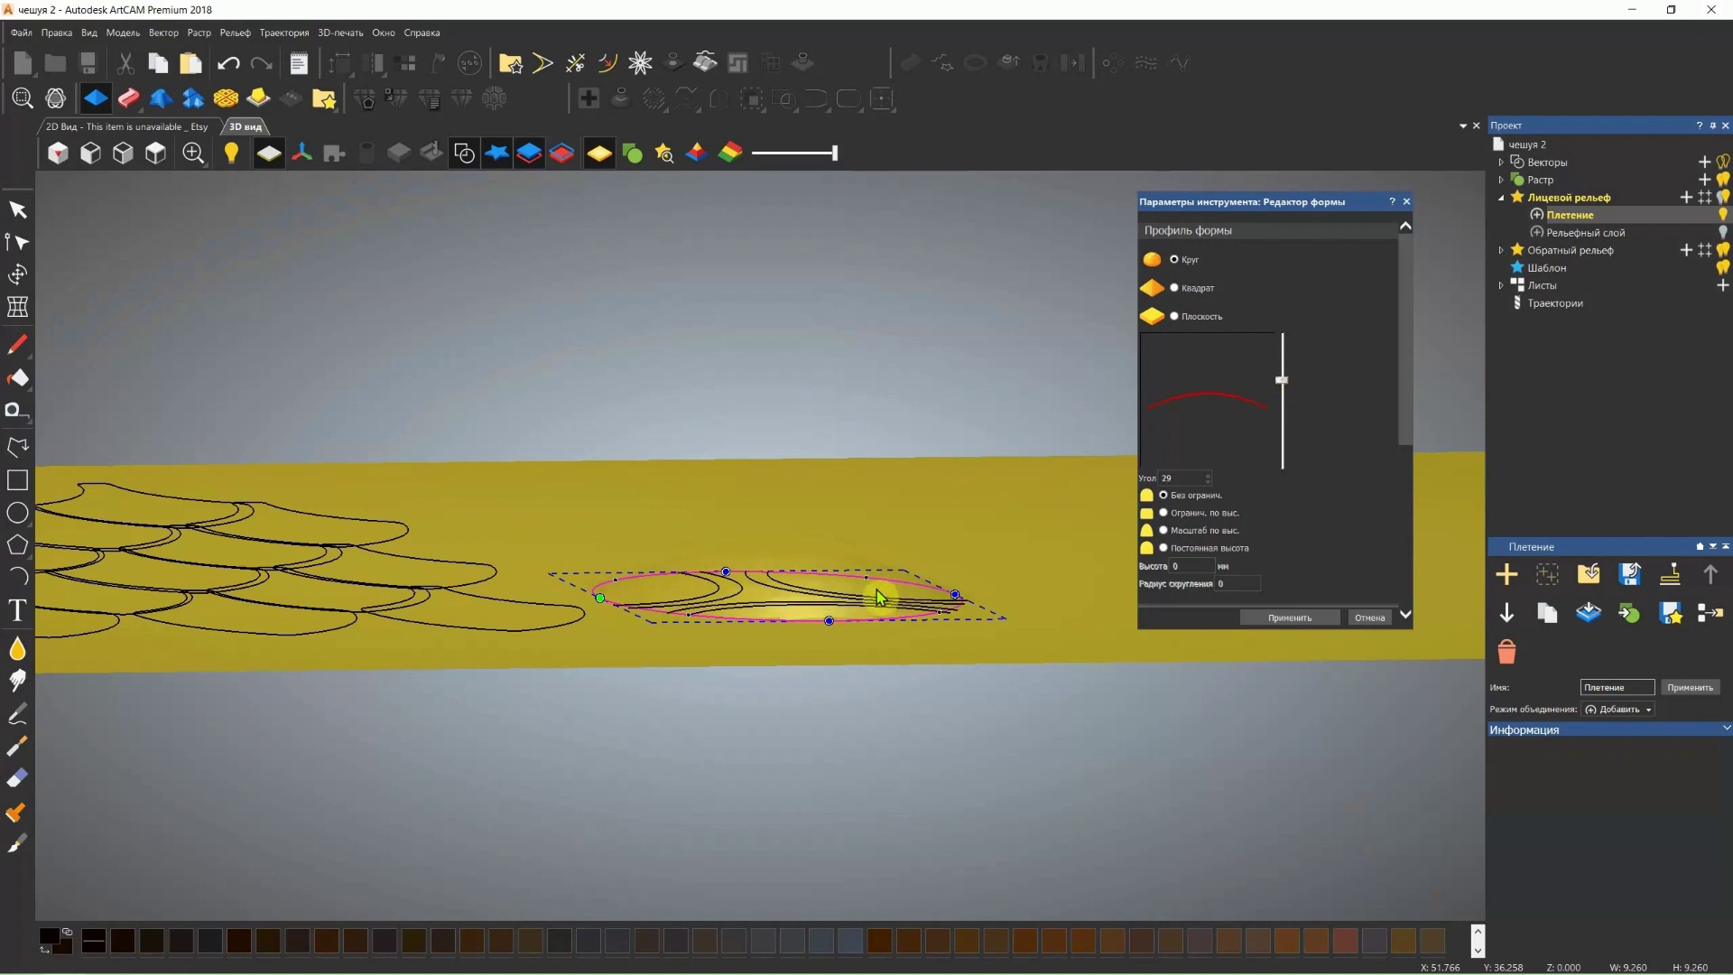
scroll(884, 591, up, 2)
mouse_move(857, 592)
mouse_down()
mouse_move(773, 658)
mouse_move(742, 735)
mouse_move(774, 607)
mouse_move(816, 533)
mouse_move(831, 681)
mouse_up()
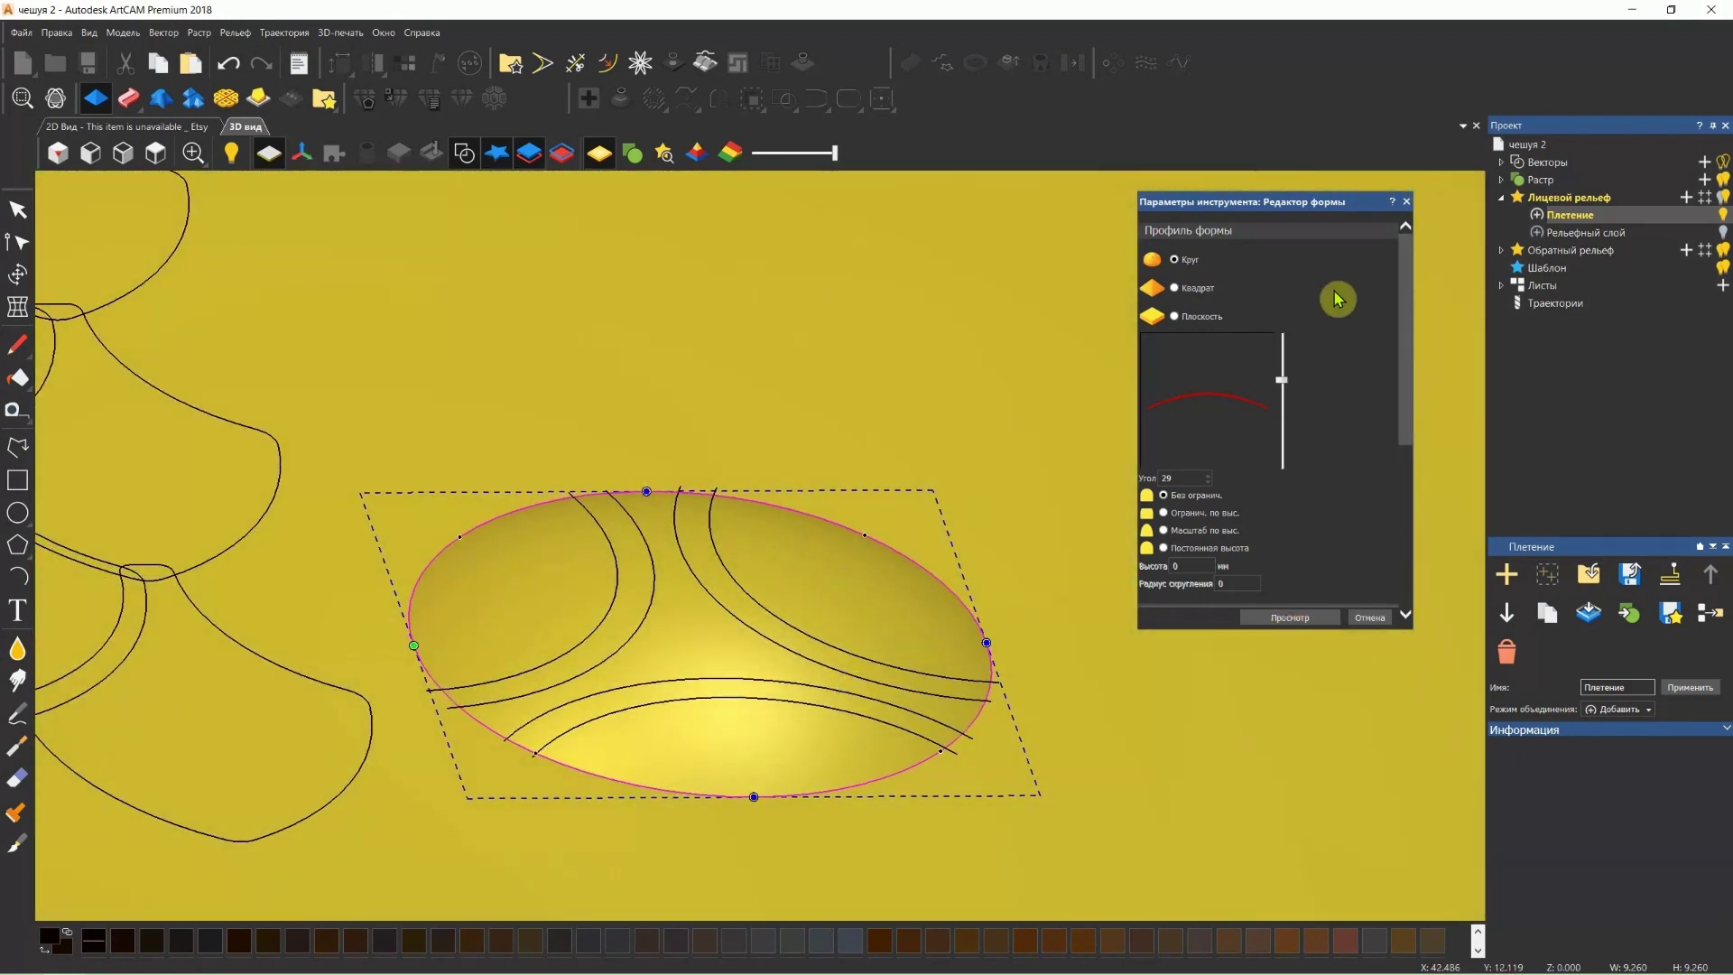
Close the shape editor and return to the 2D view with the weave reference image.
click(1405, 211)
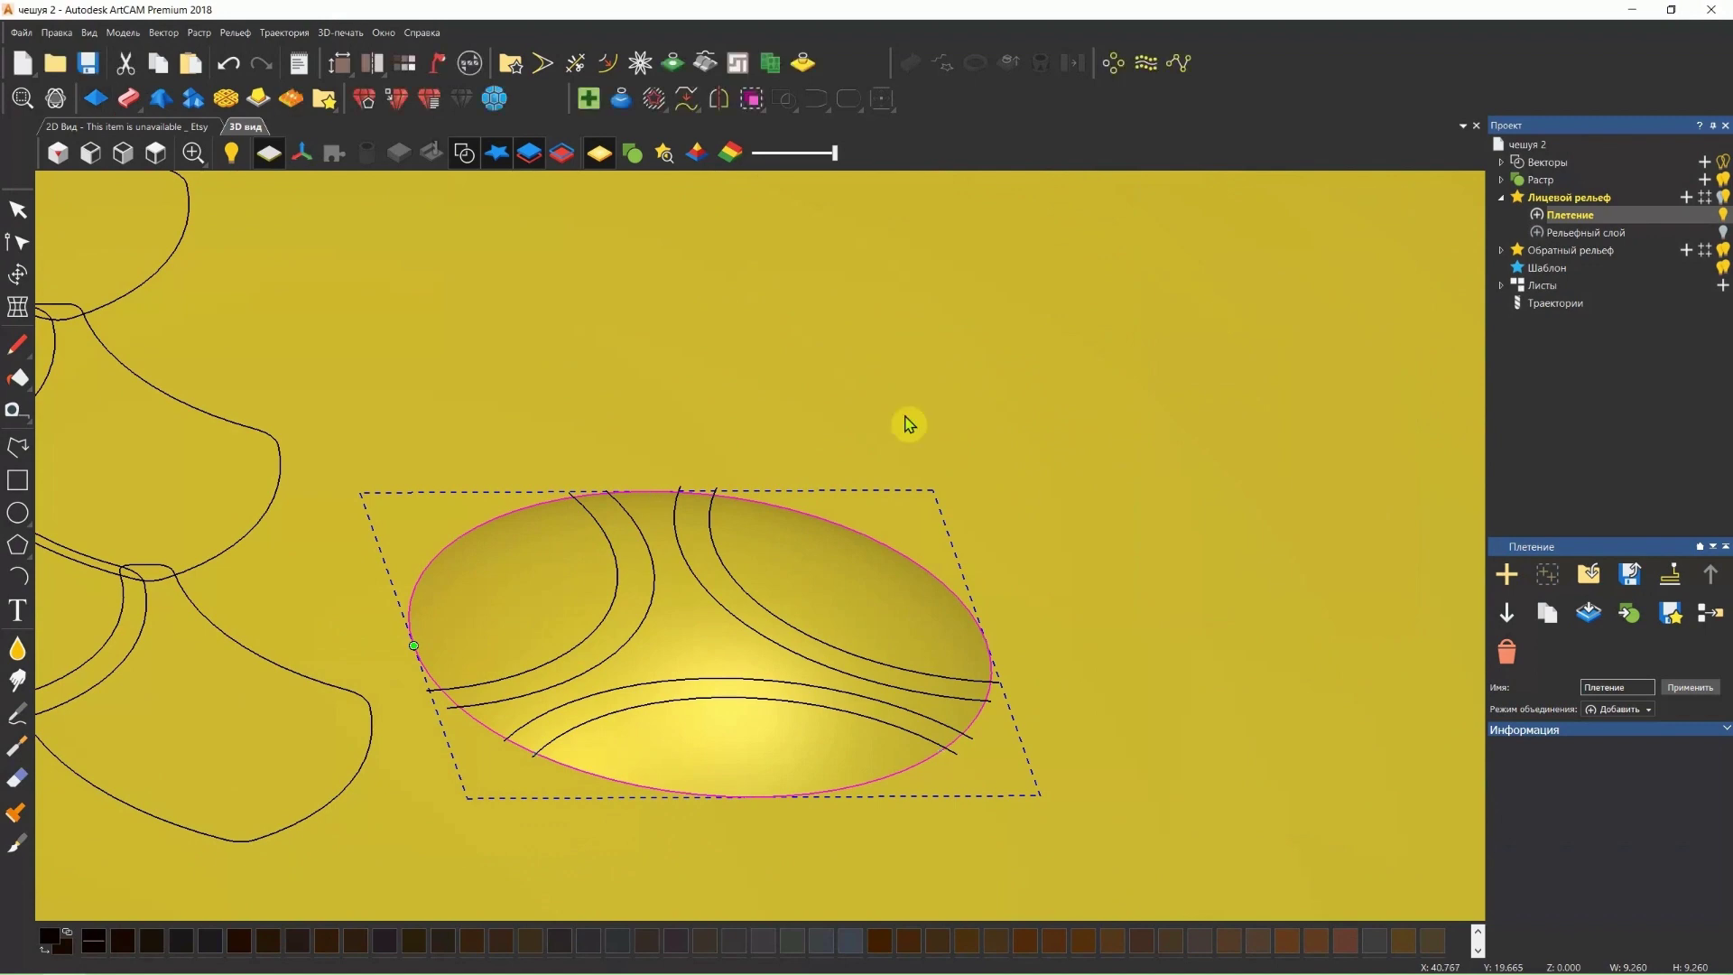
drag(902, 421, 831, 542)
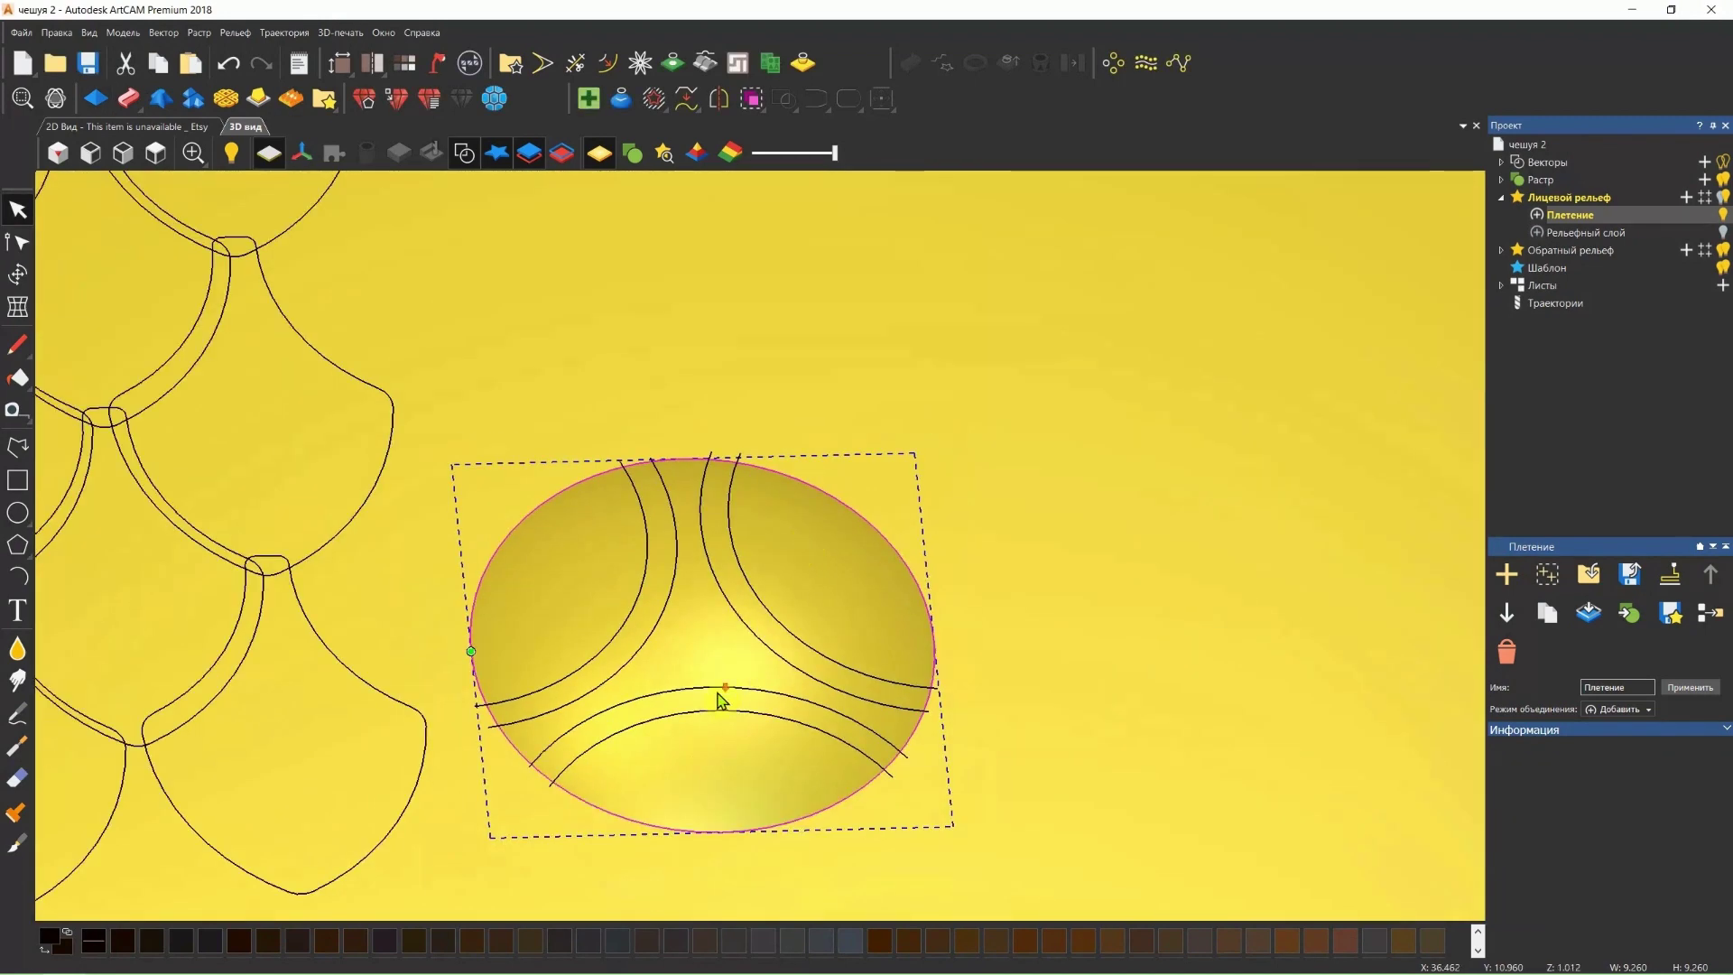
drag(720, 699, 699, 657)
click(1039, 433)
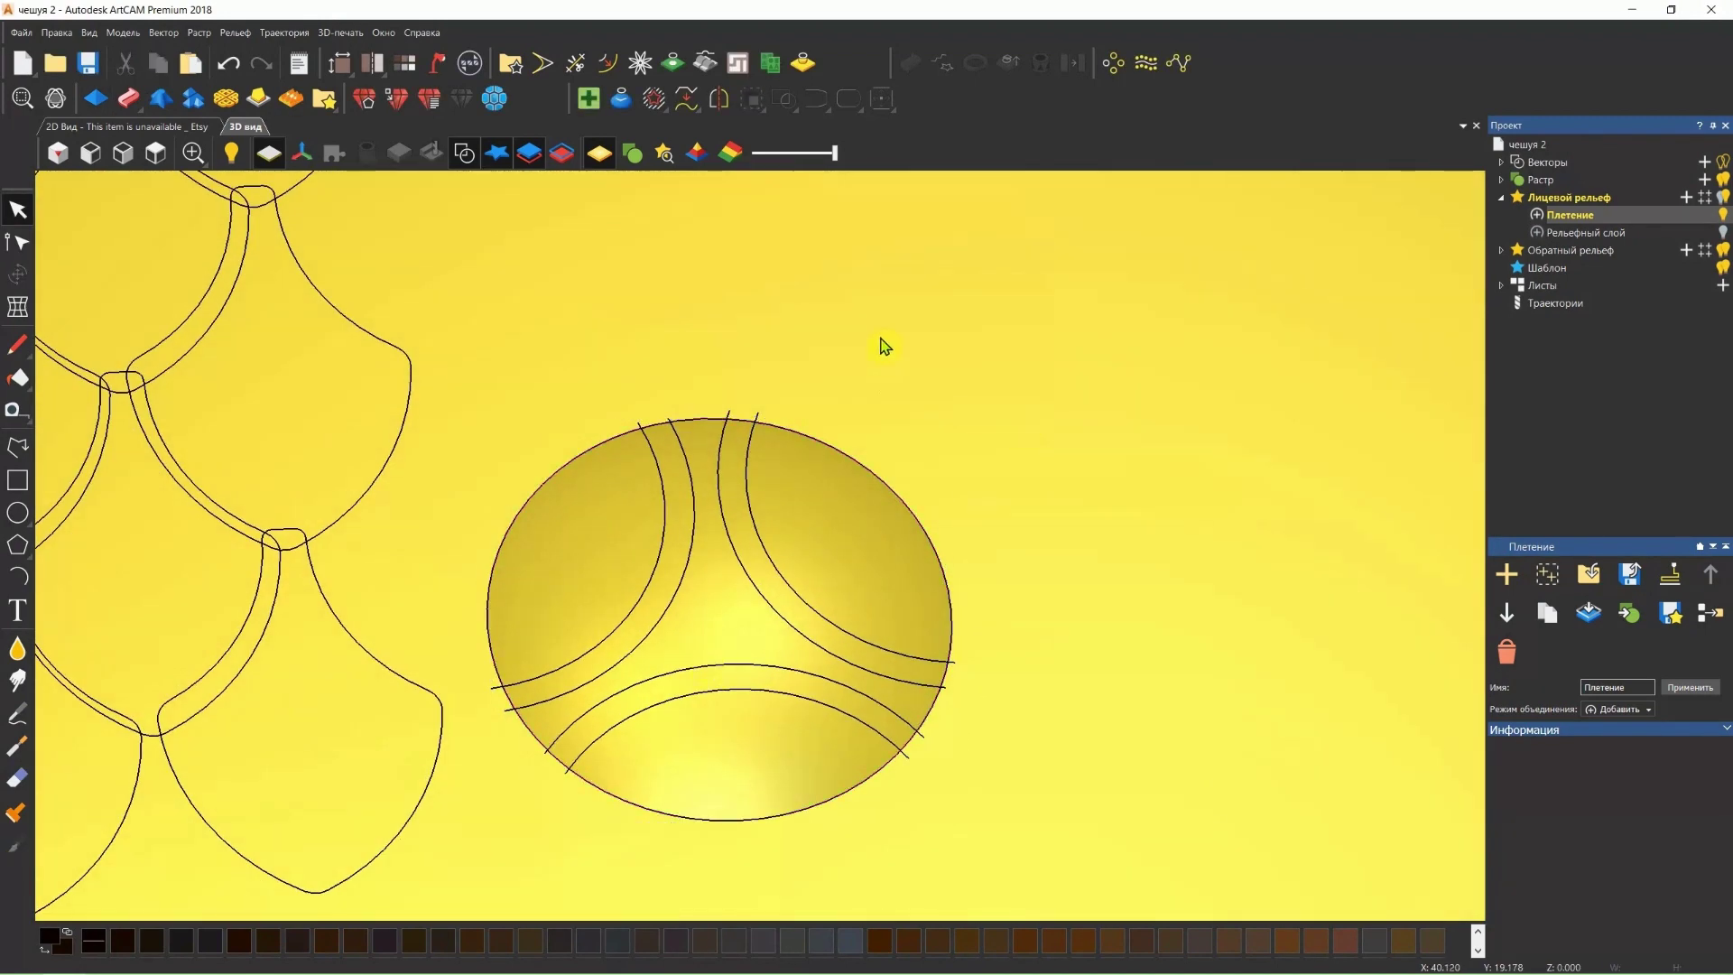
click(194, 127)
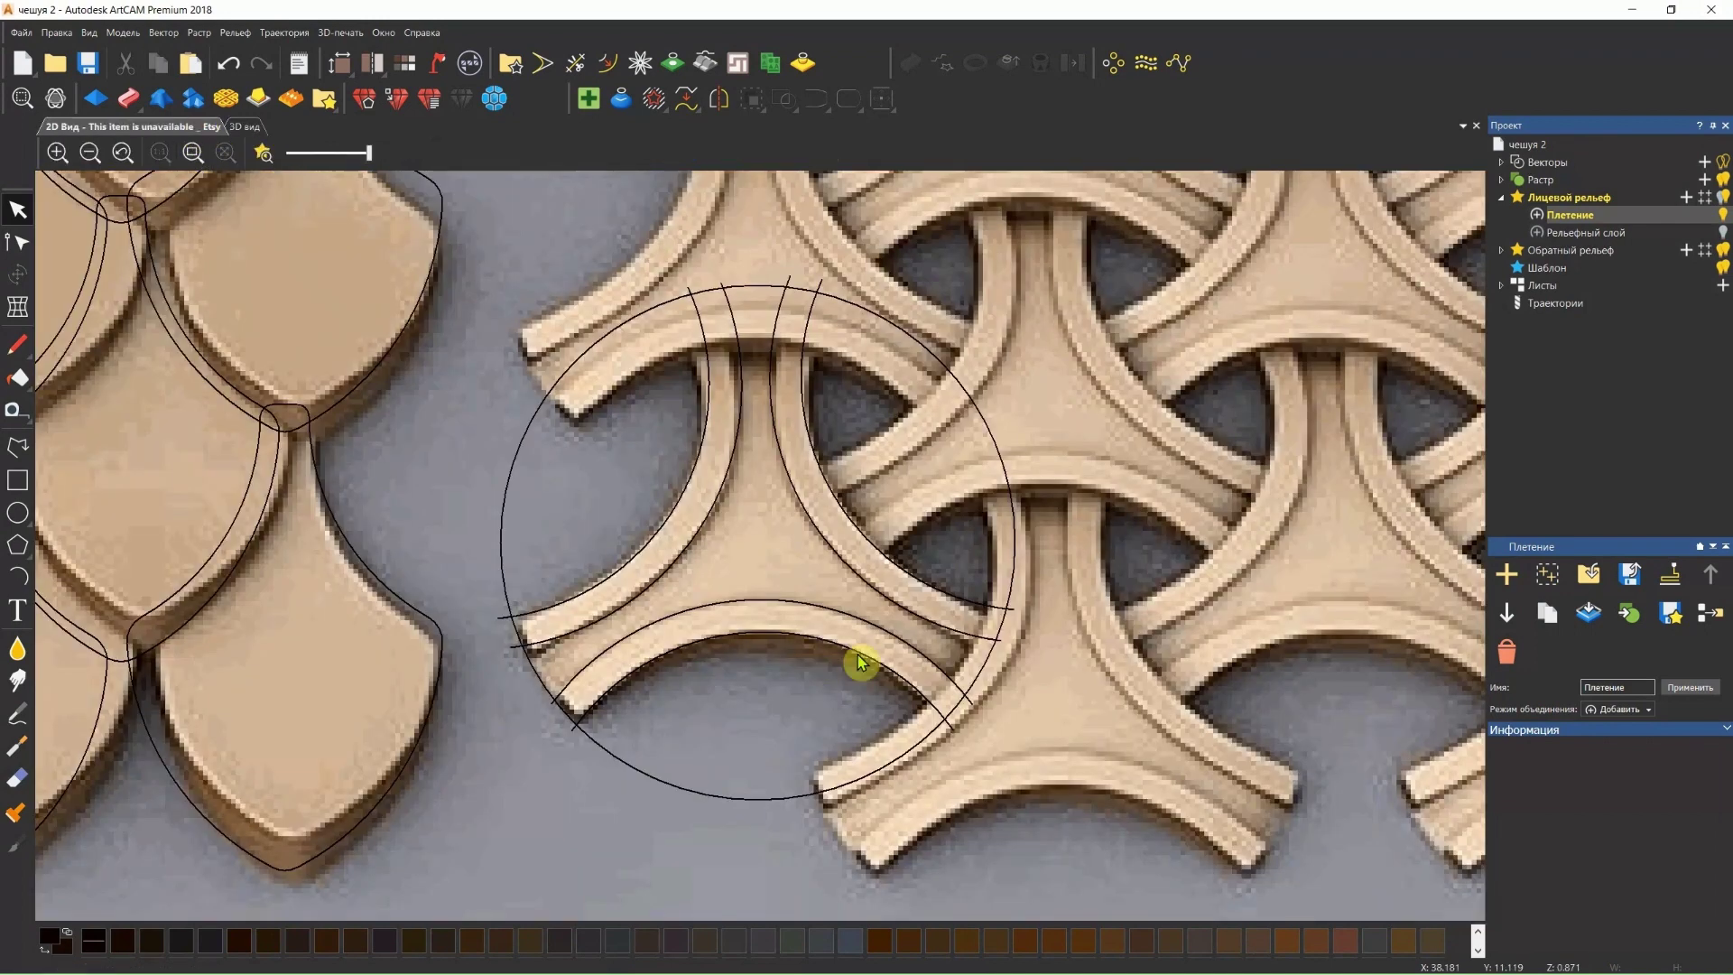
Select the right and bottom arc pairs to inspect them, then deselect.
click(782, 533)
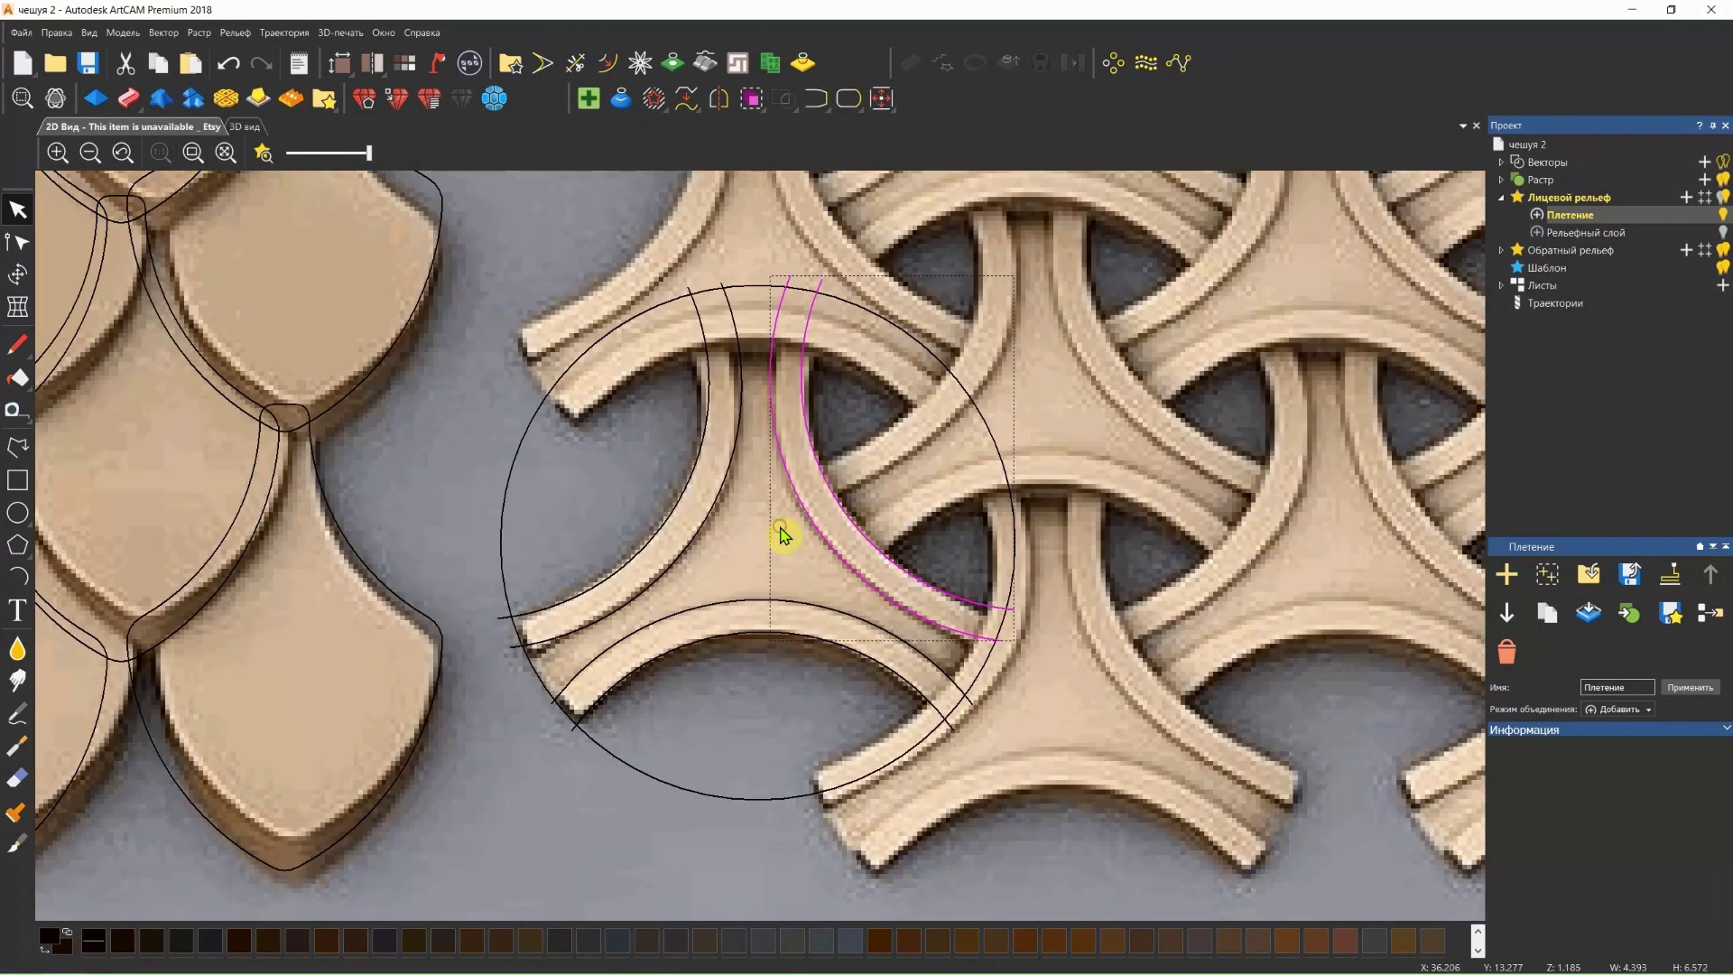
drag(733, 476, 631, 533)
drag(758, 600, 816, 584)
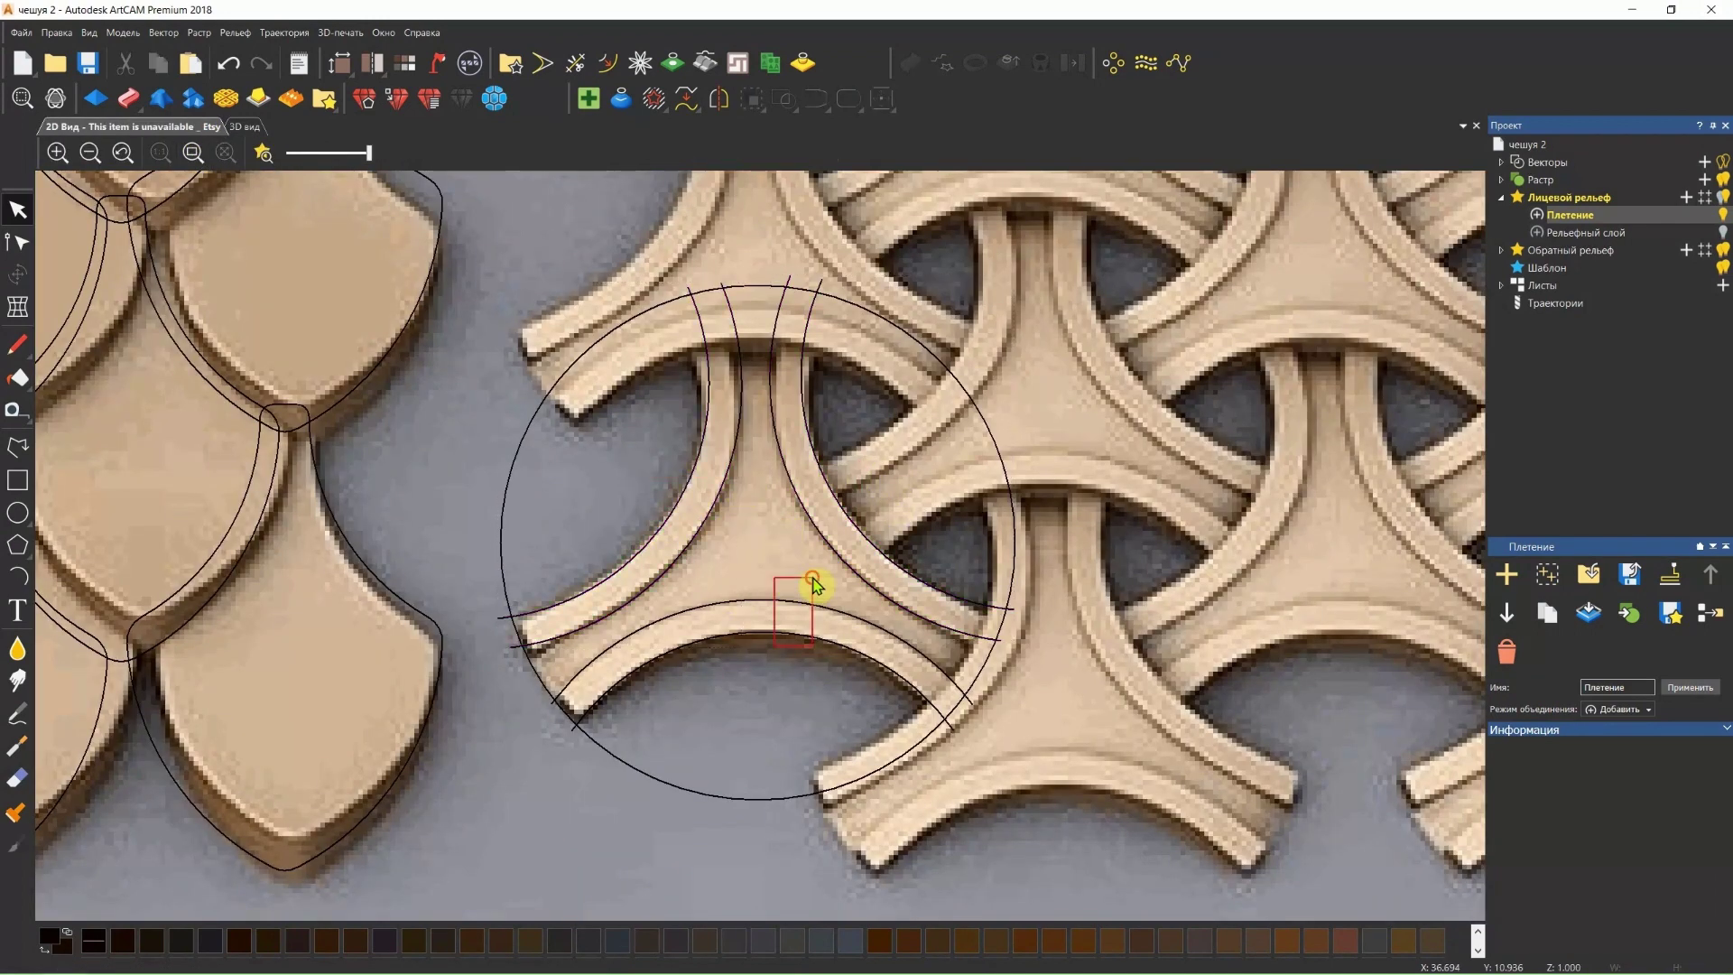
click(887, 484)
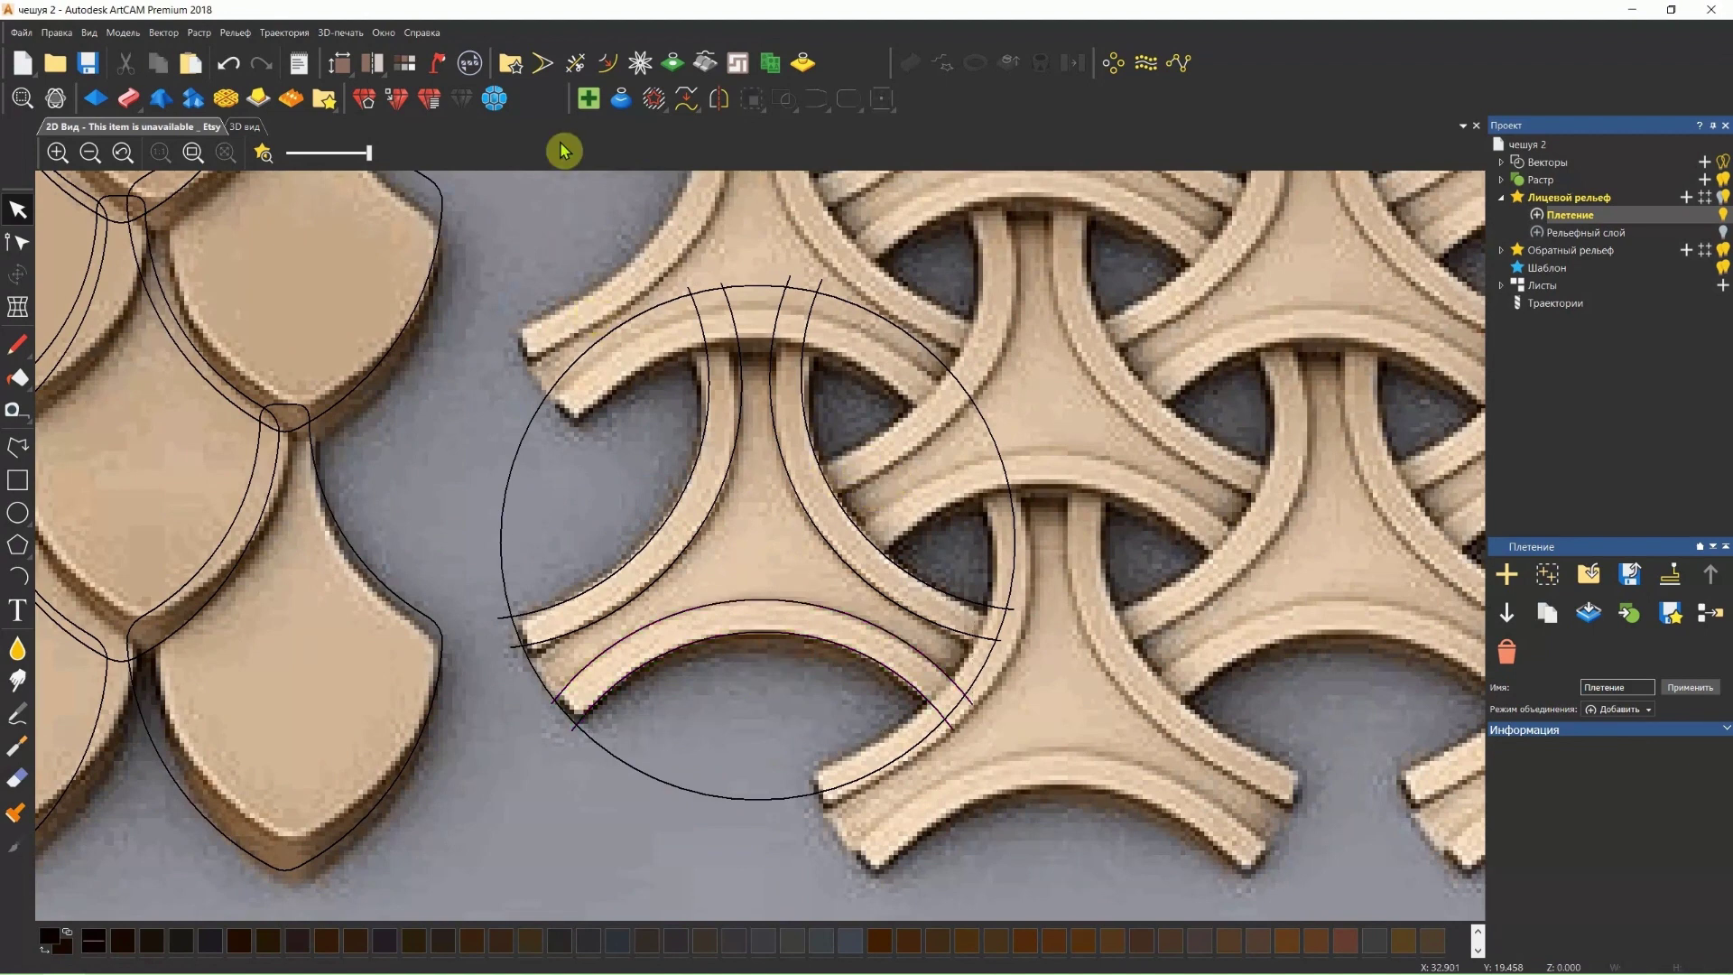
With Trim Vectors, clip the excess arc segment and the lower-left arc tail.
click(576, 65)
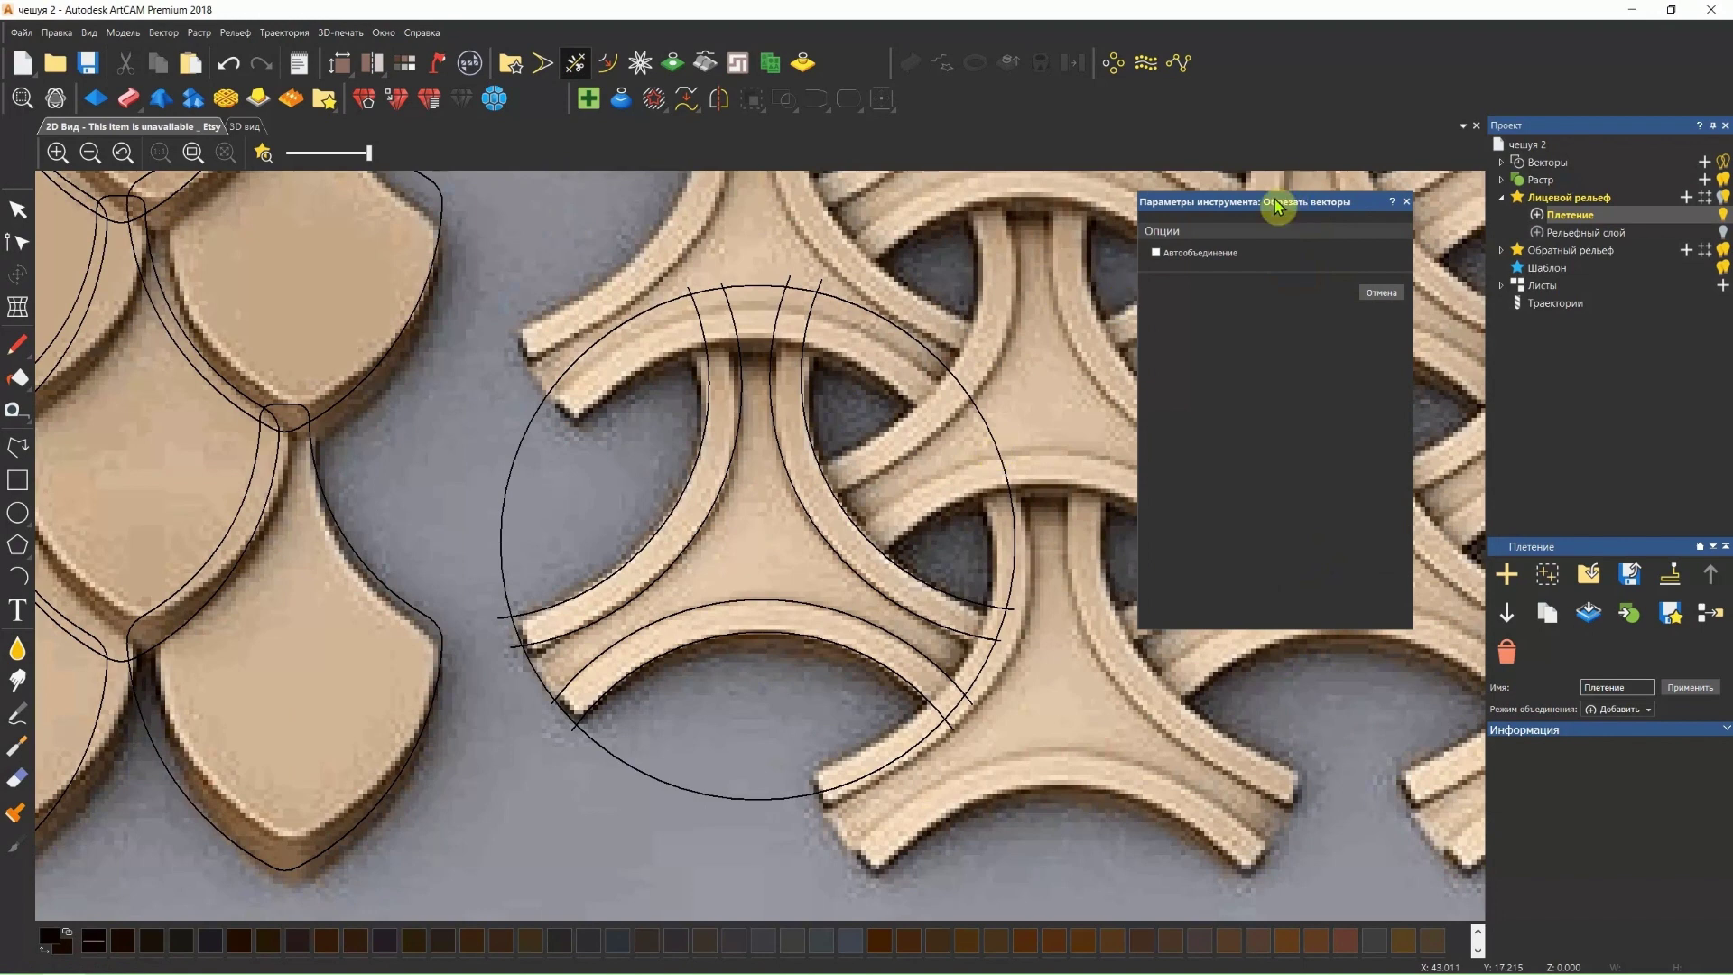
drag(1286, 203, 1369, 192)
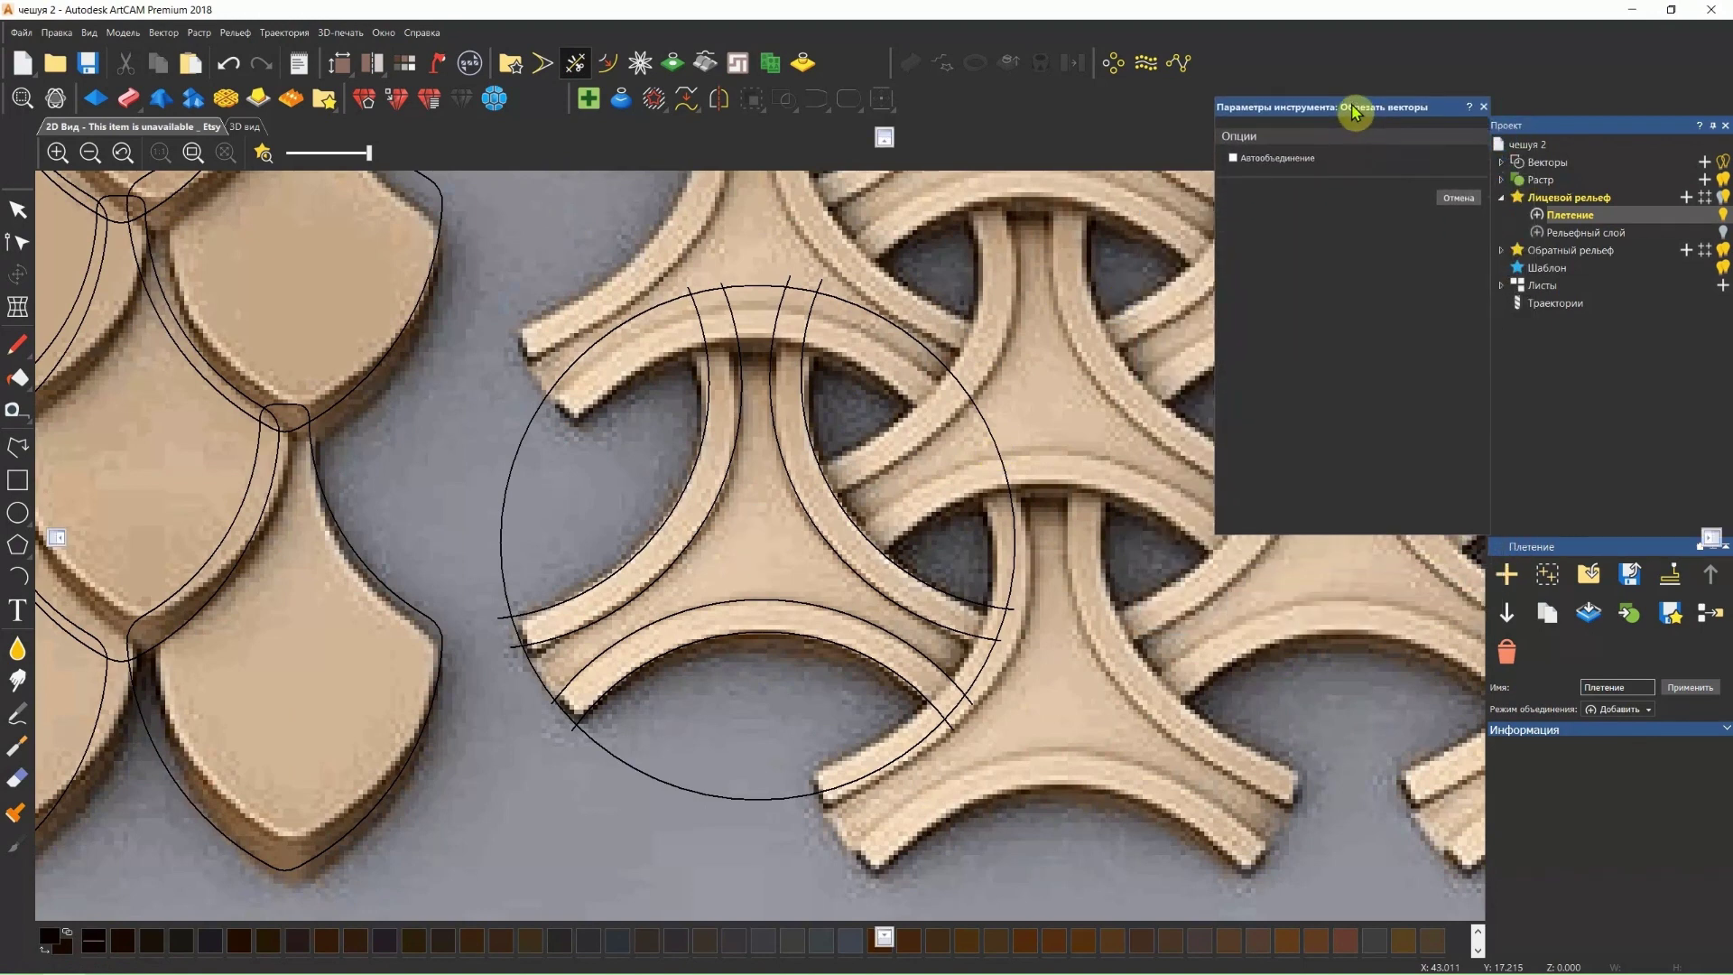
drag(1369, 192, 1351, 110)
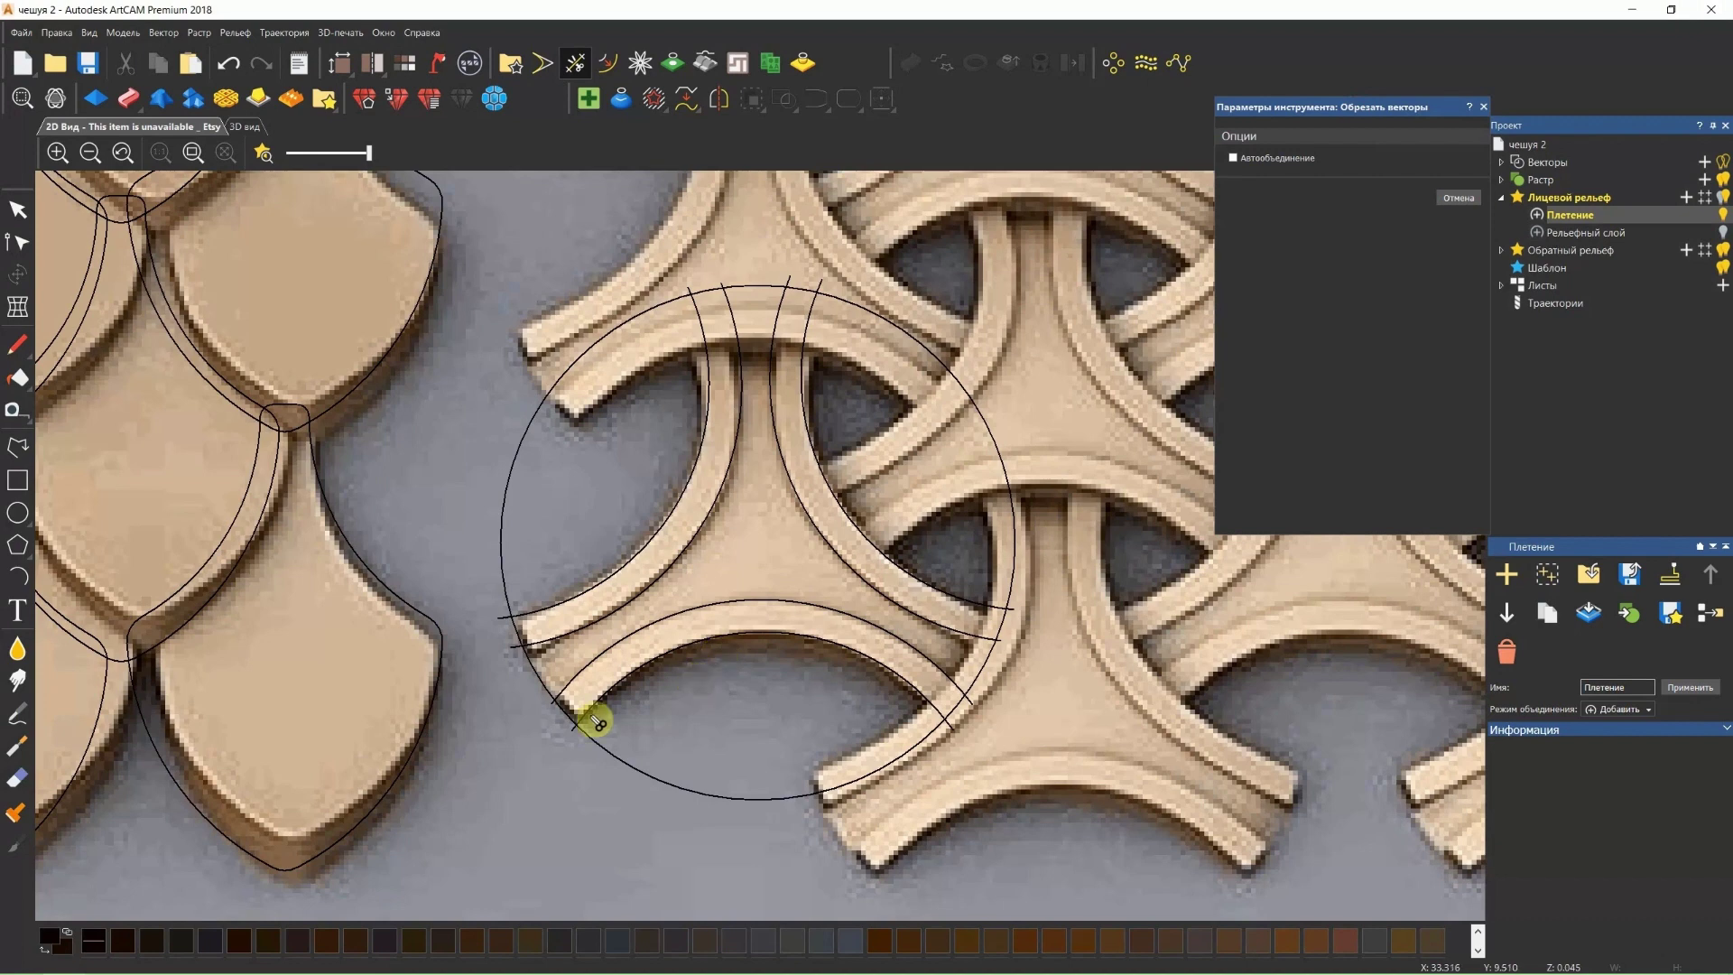
scroll(596, 711, up, 3)
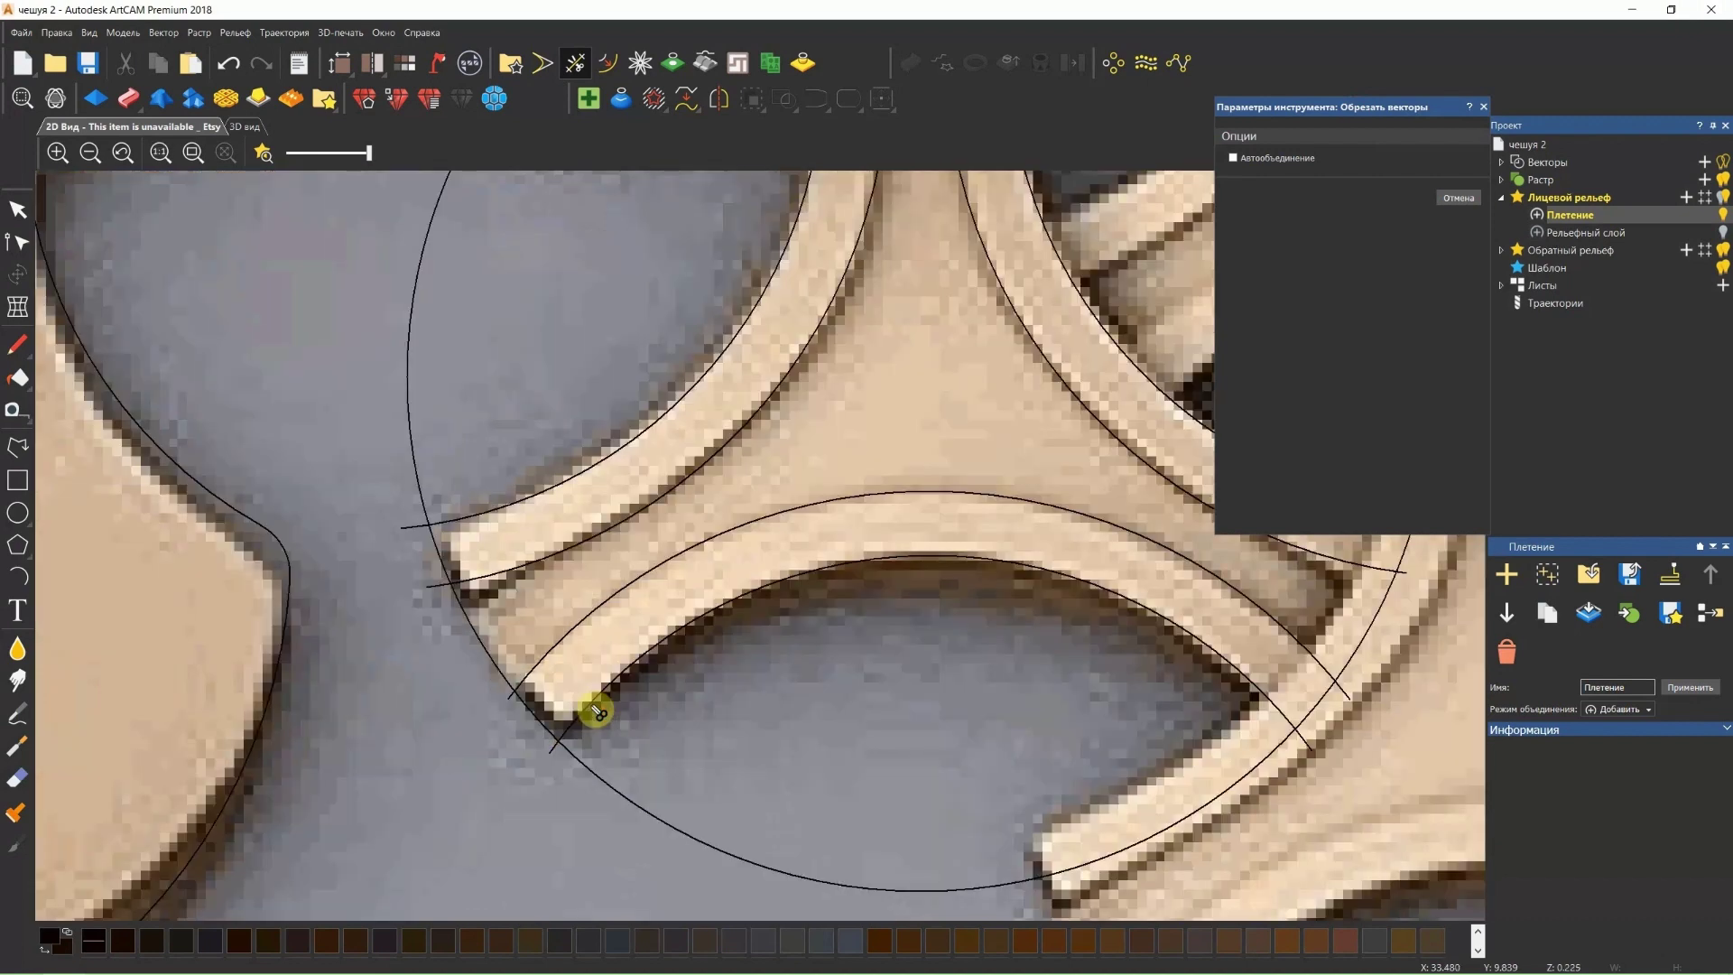
scroll(596, 711, up, 3)
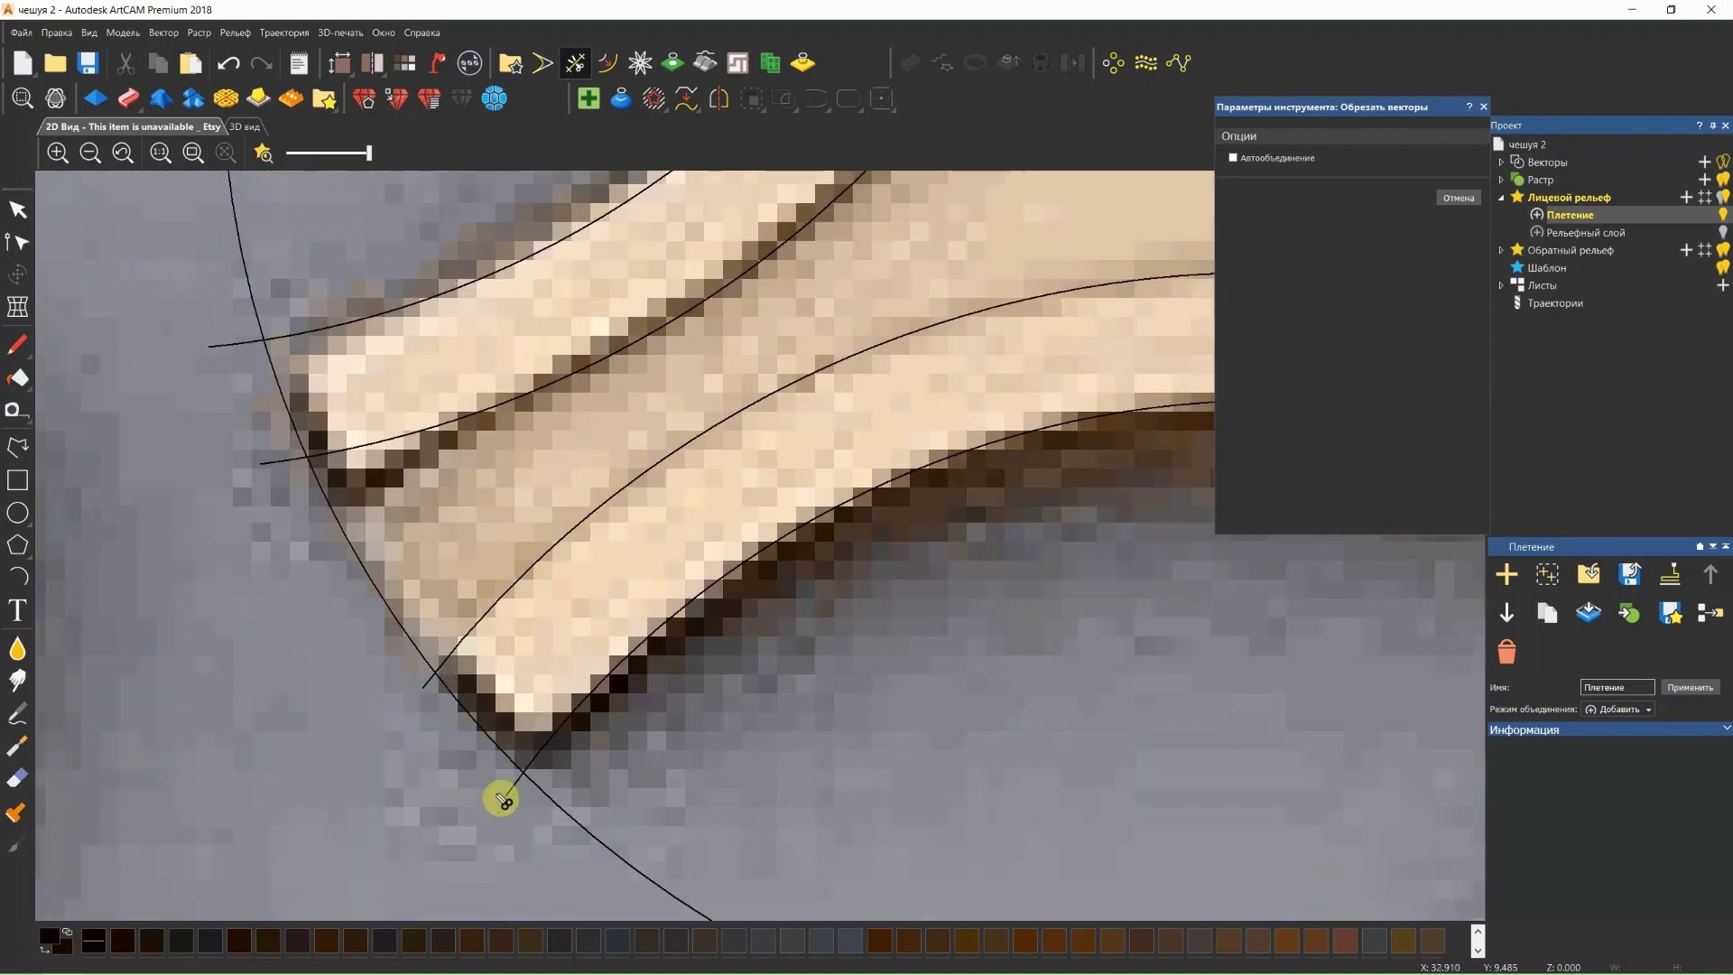
scroll(551, 776, down, 5)
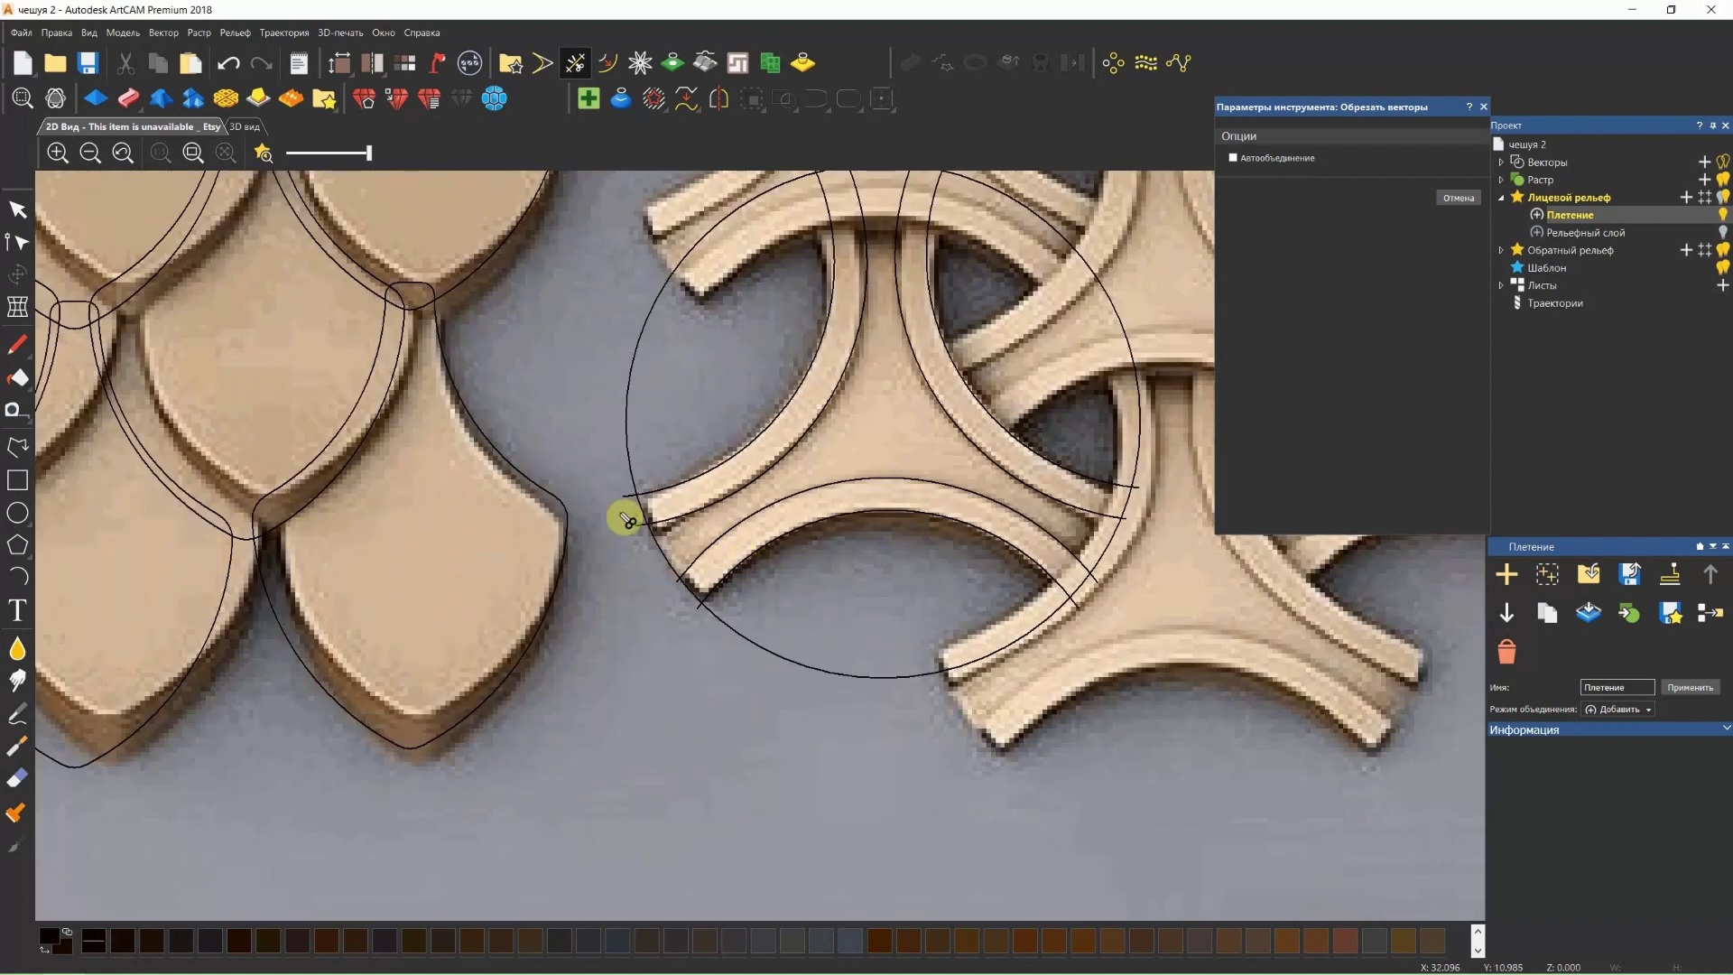
scroll(659, 542, up, 3)
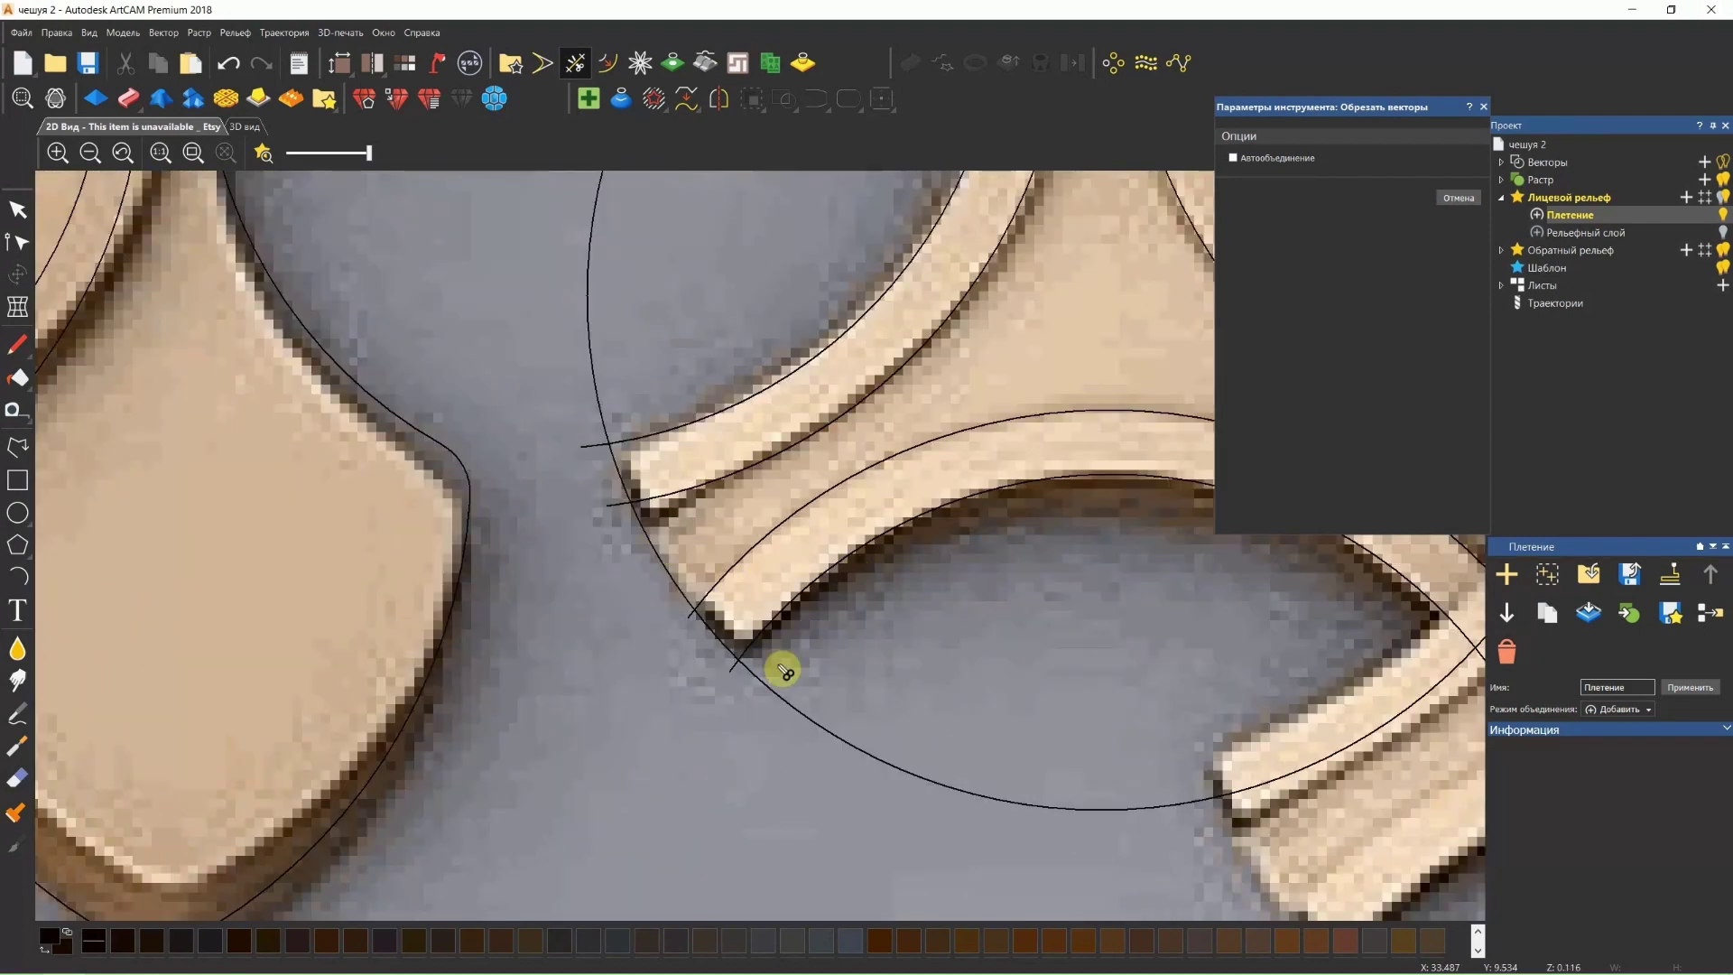
scroll(767, 678, up, 2)
scroll(773, 672, down, 1)
scroll(774, 672, down, 2)
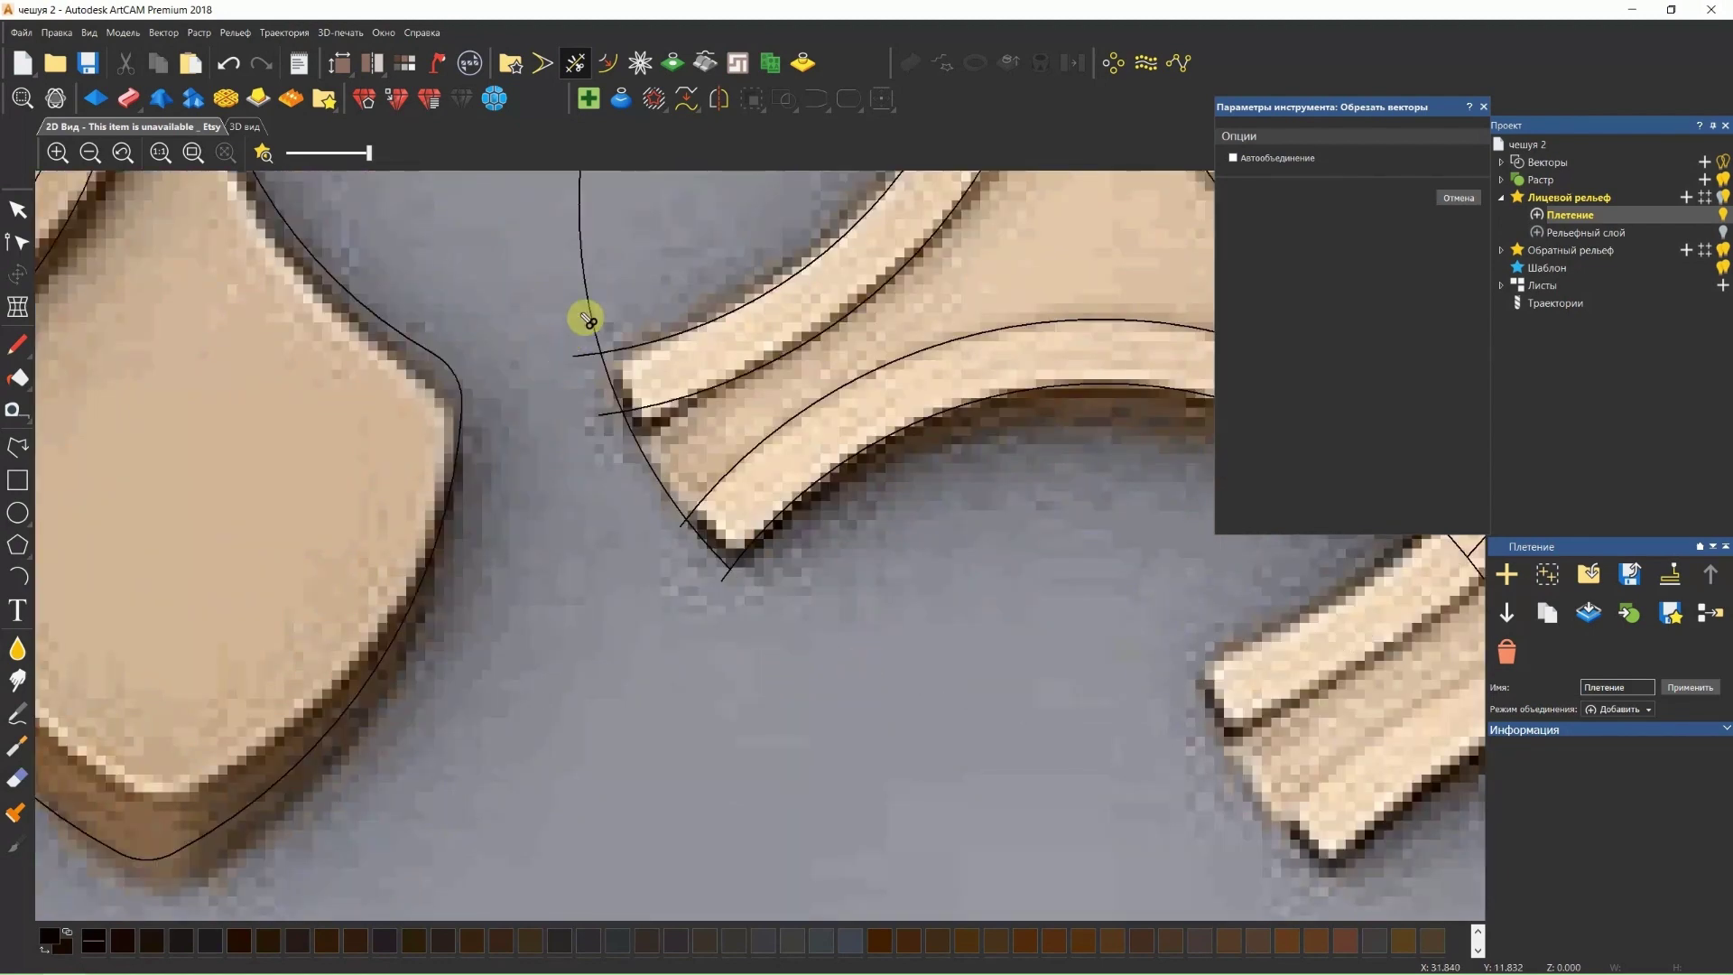
scroll(786, 386, down, 3)
scroll(824, 391, down, 2)
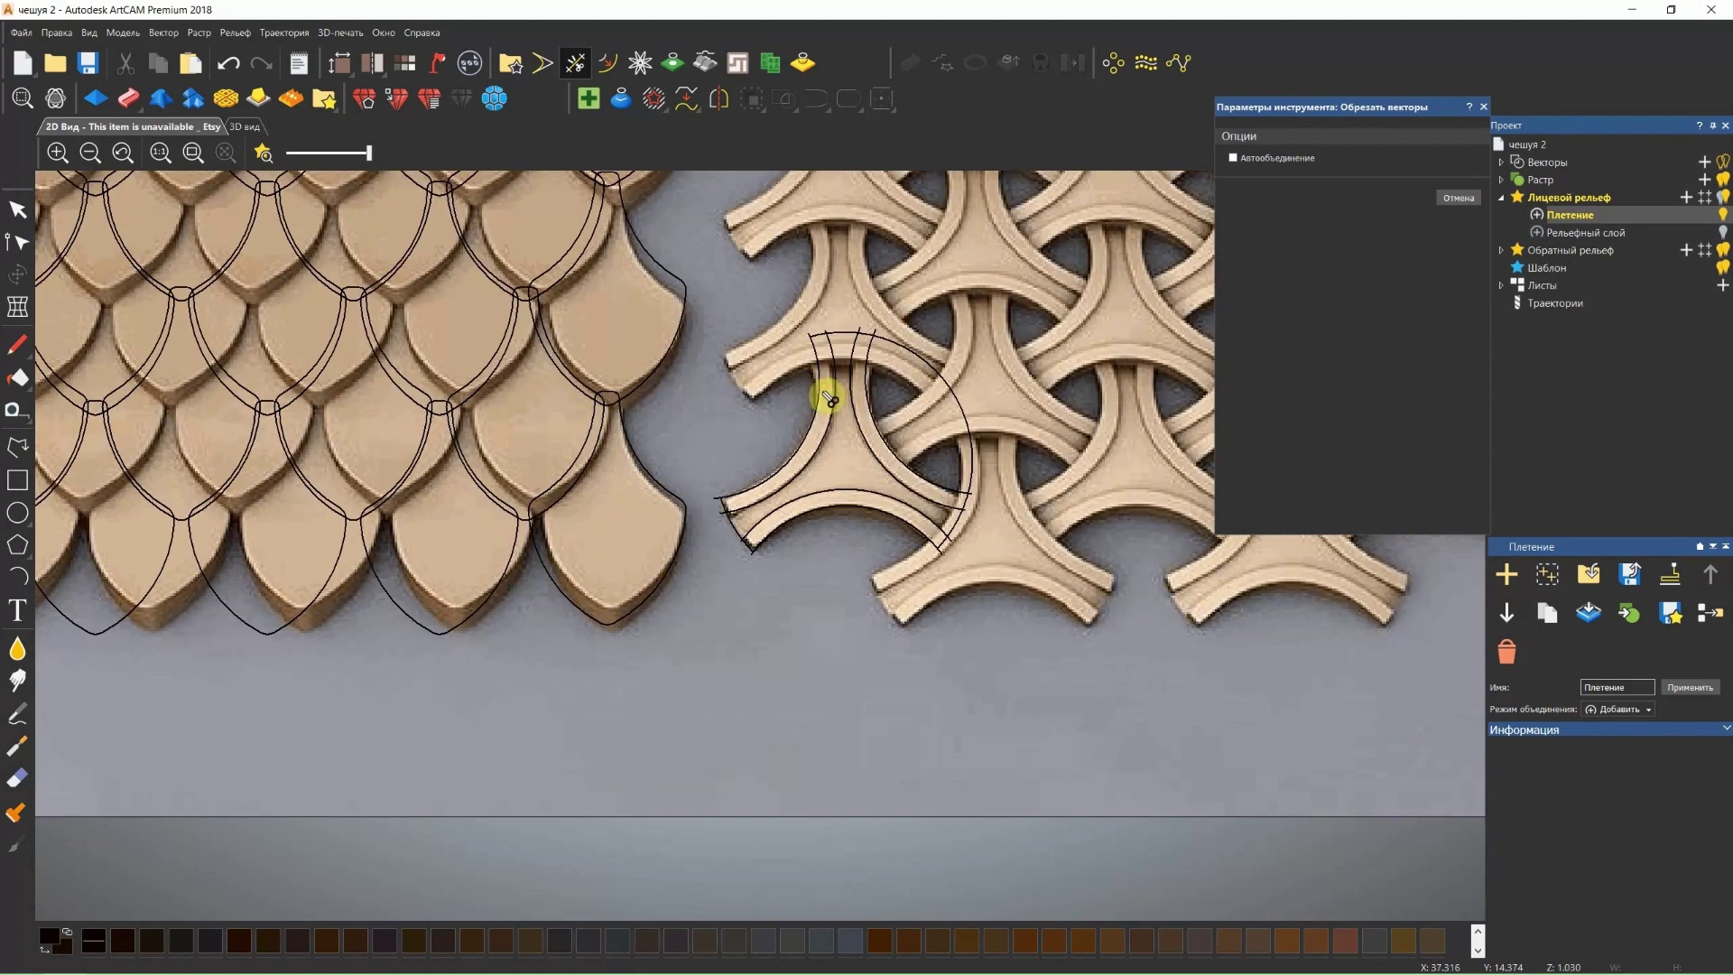
scroll(870, 456, up, 3)
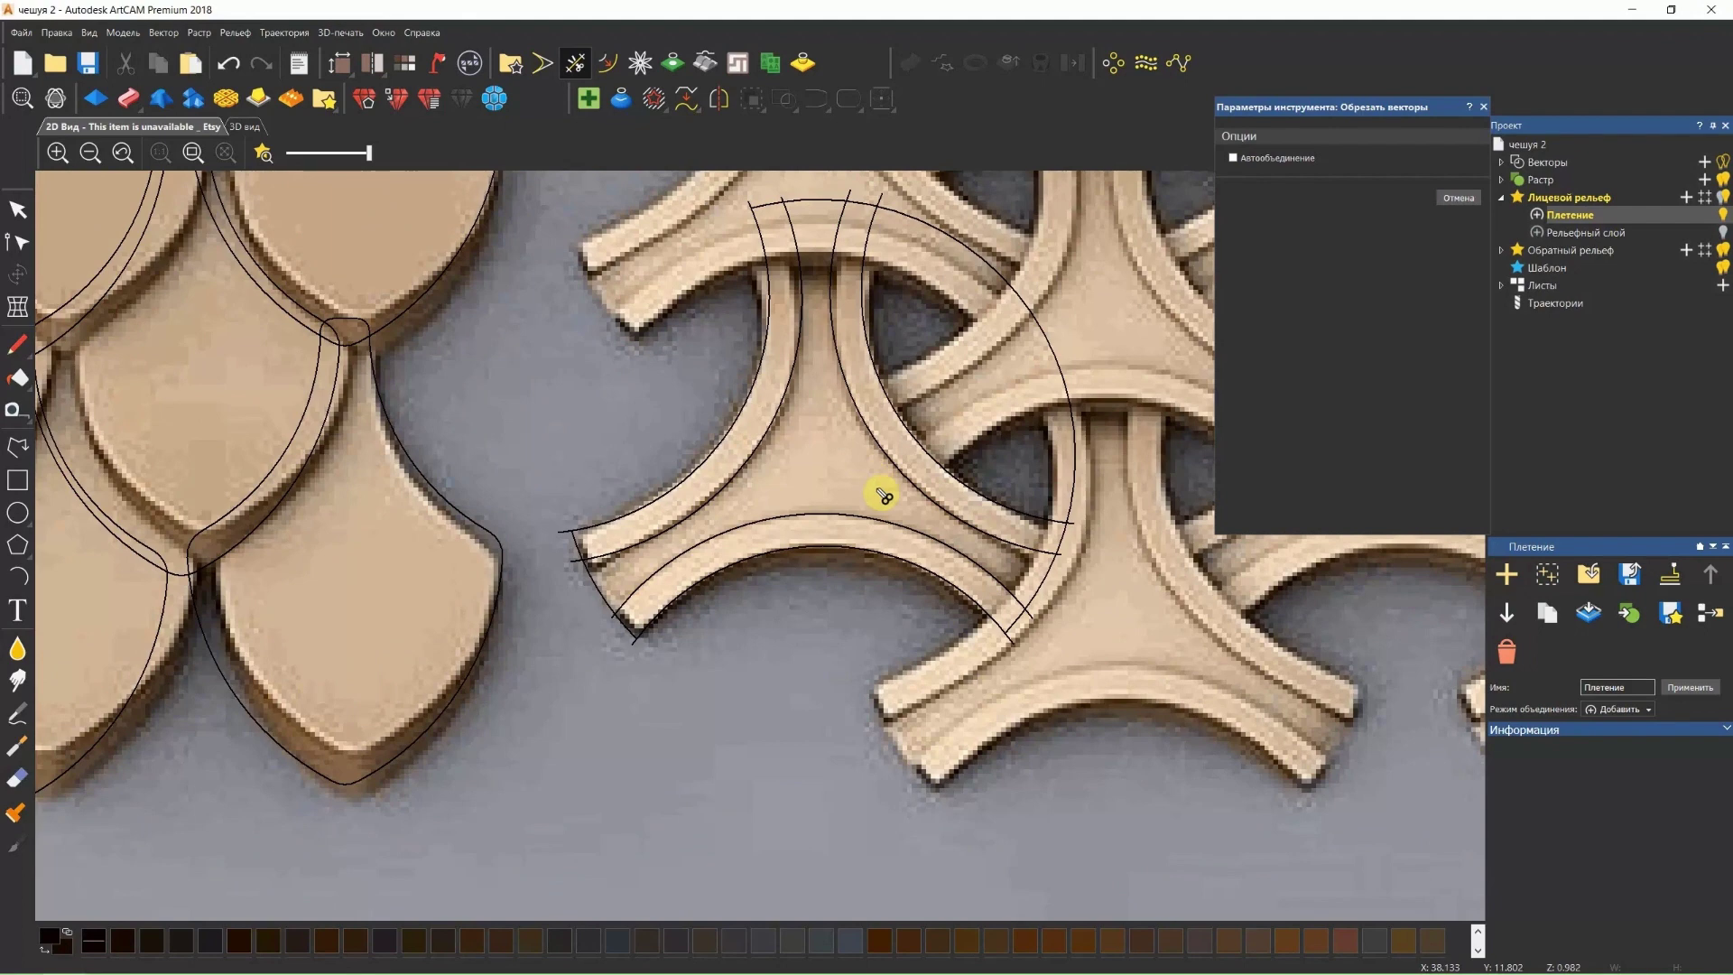
click(1047, 338)
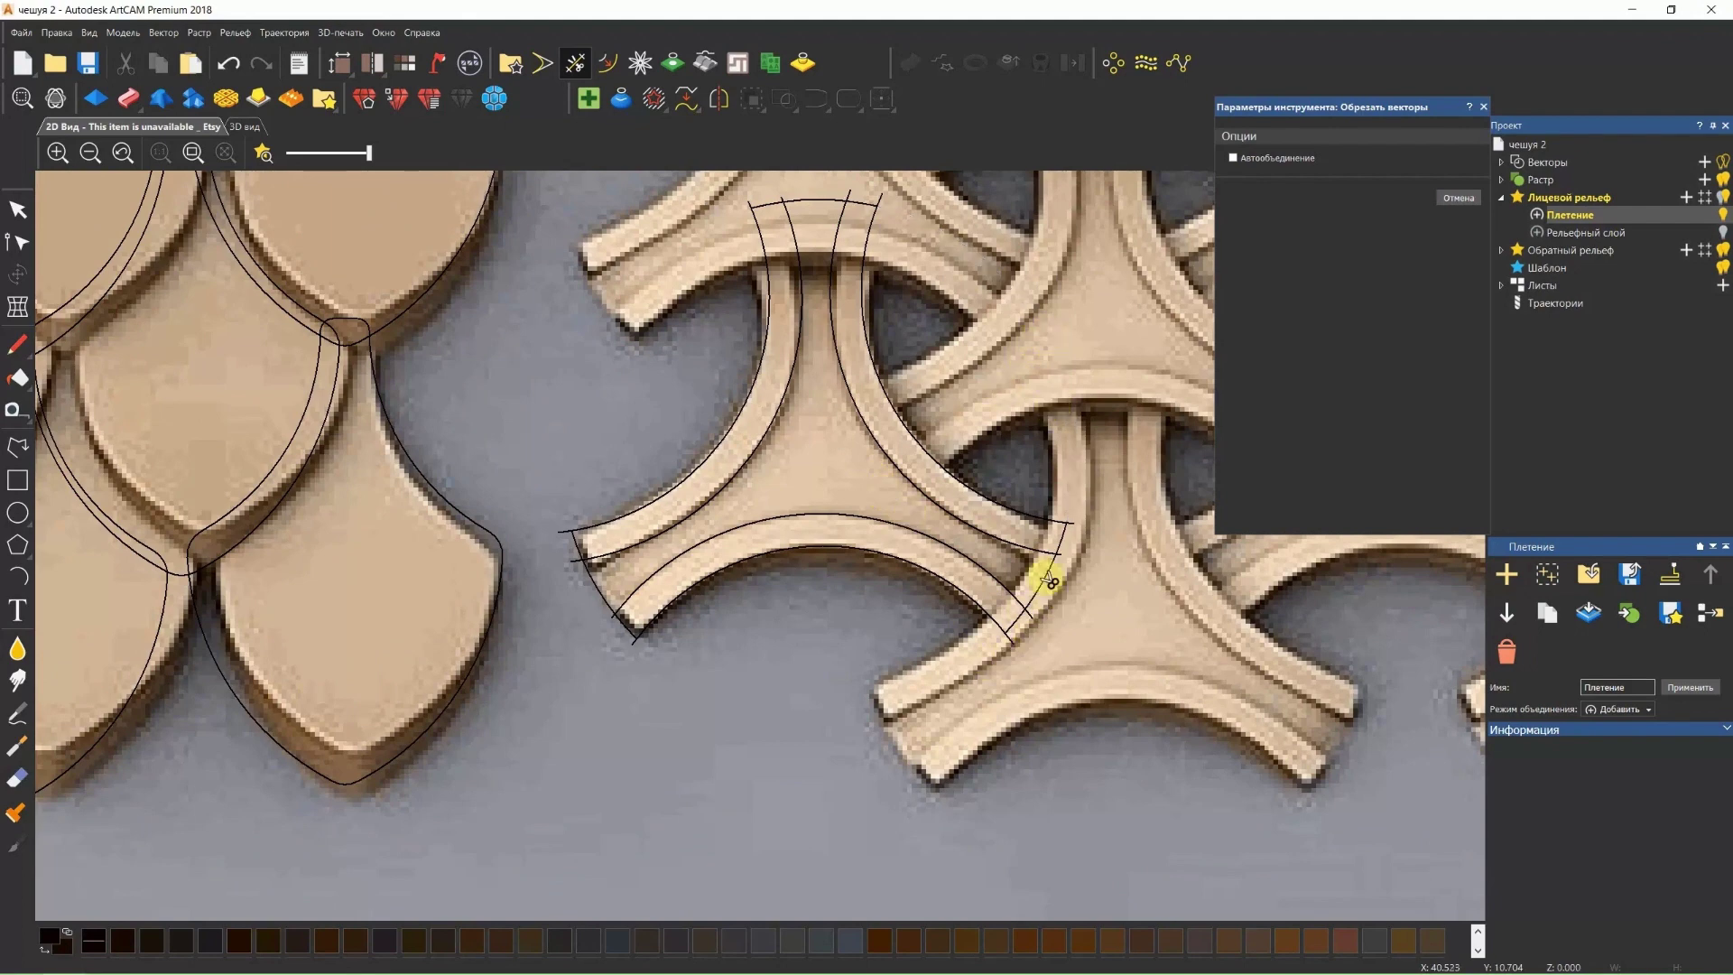
scroll(1046, 603, up, 2)
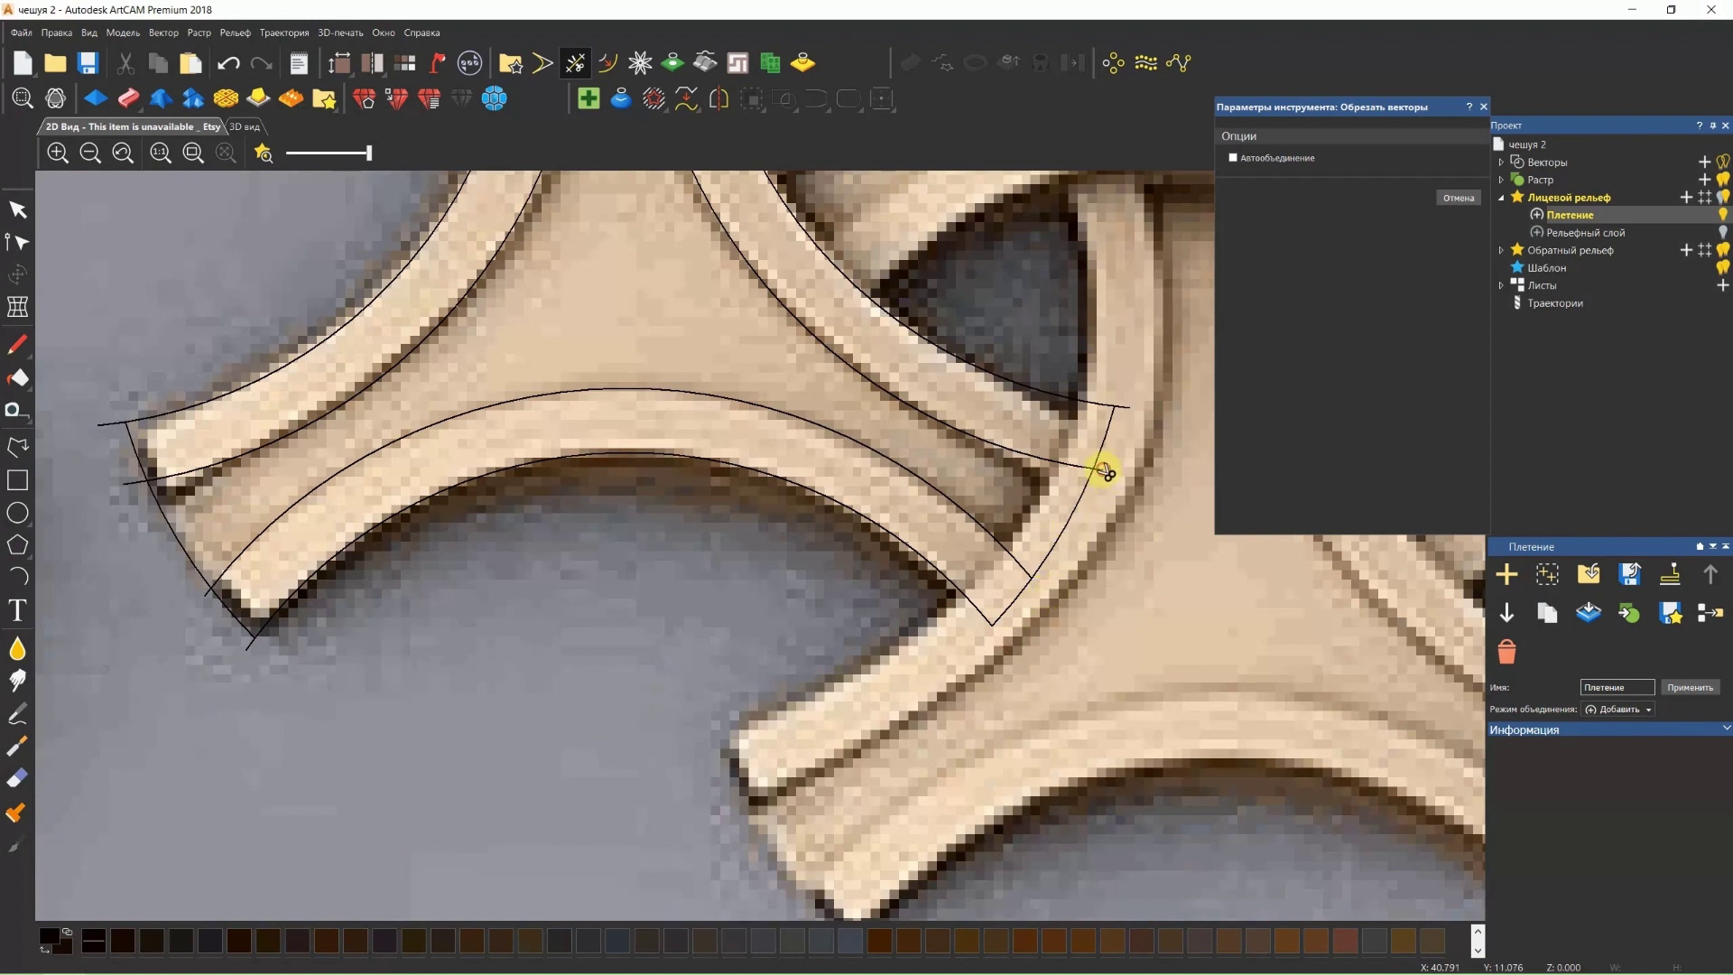
click(246, 645)
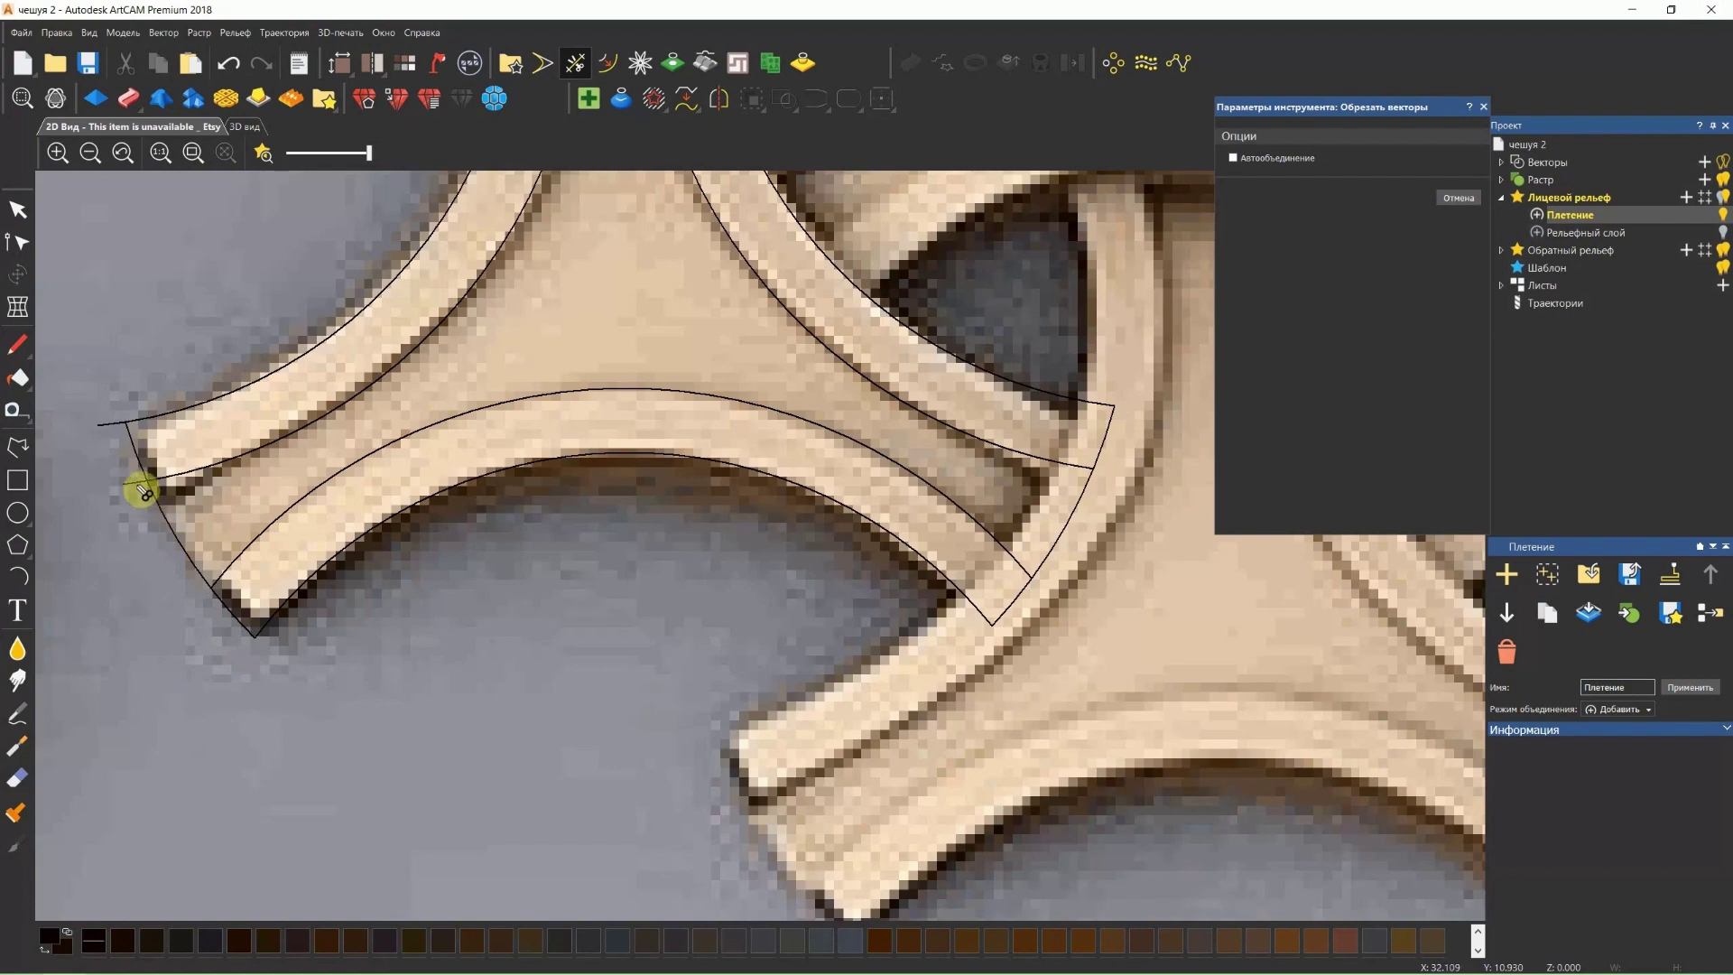
Cut the top arc at both crossings of the upper junction and finish trimming.
scroll(108, 426, down, 3)
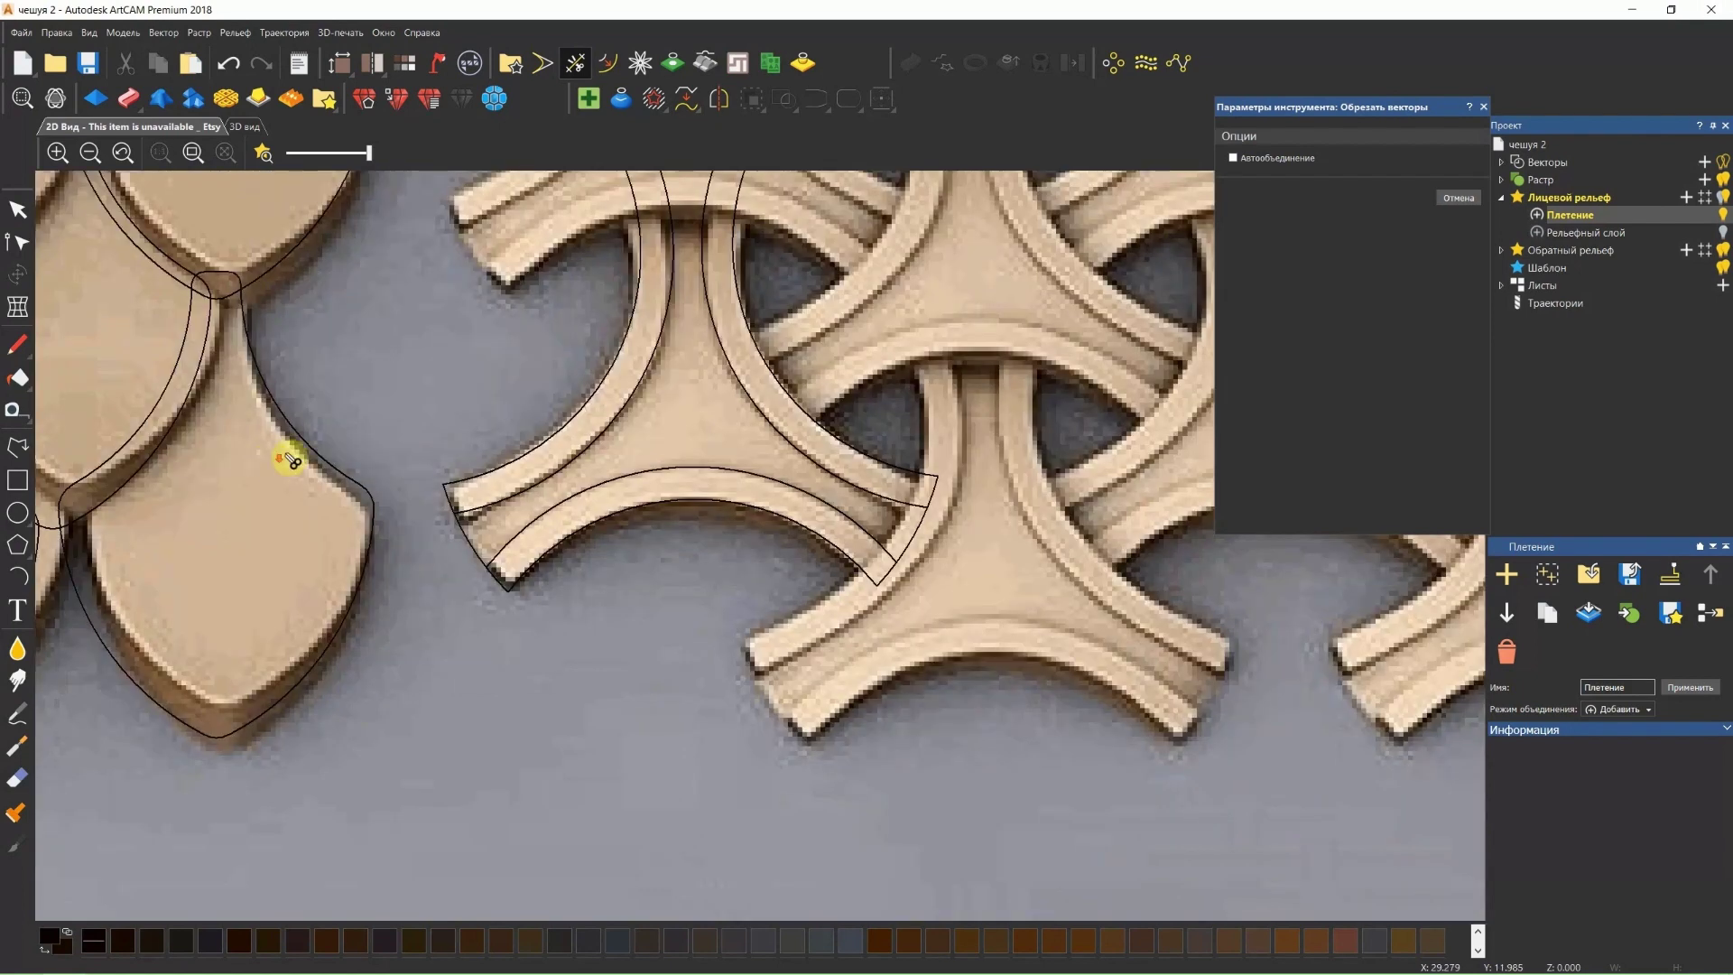
scroll(646, 298, down, 2)
scroll(688, 302, up, 4)
scroll(735, 370, up, 2)
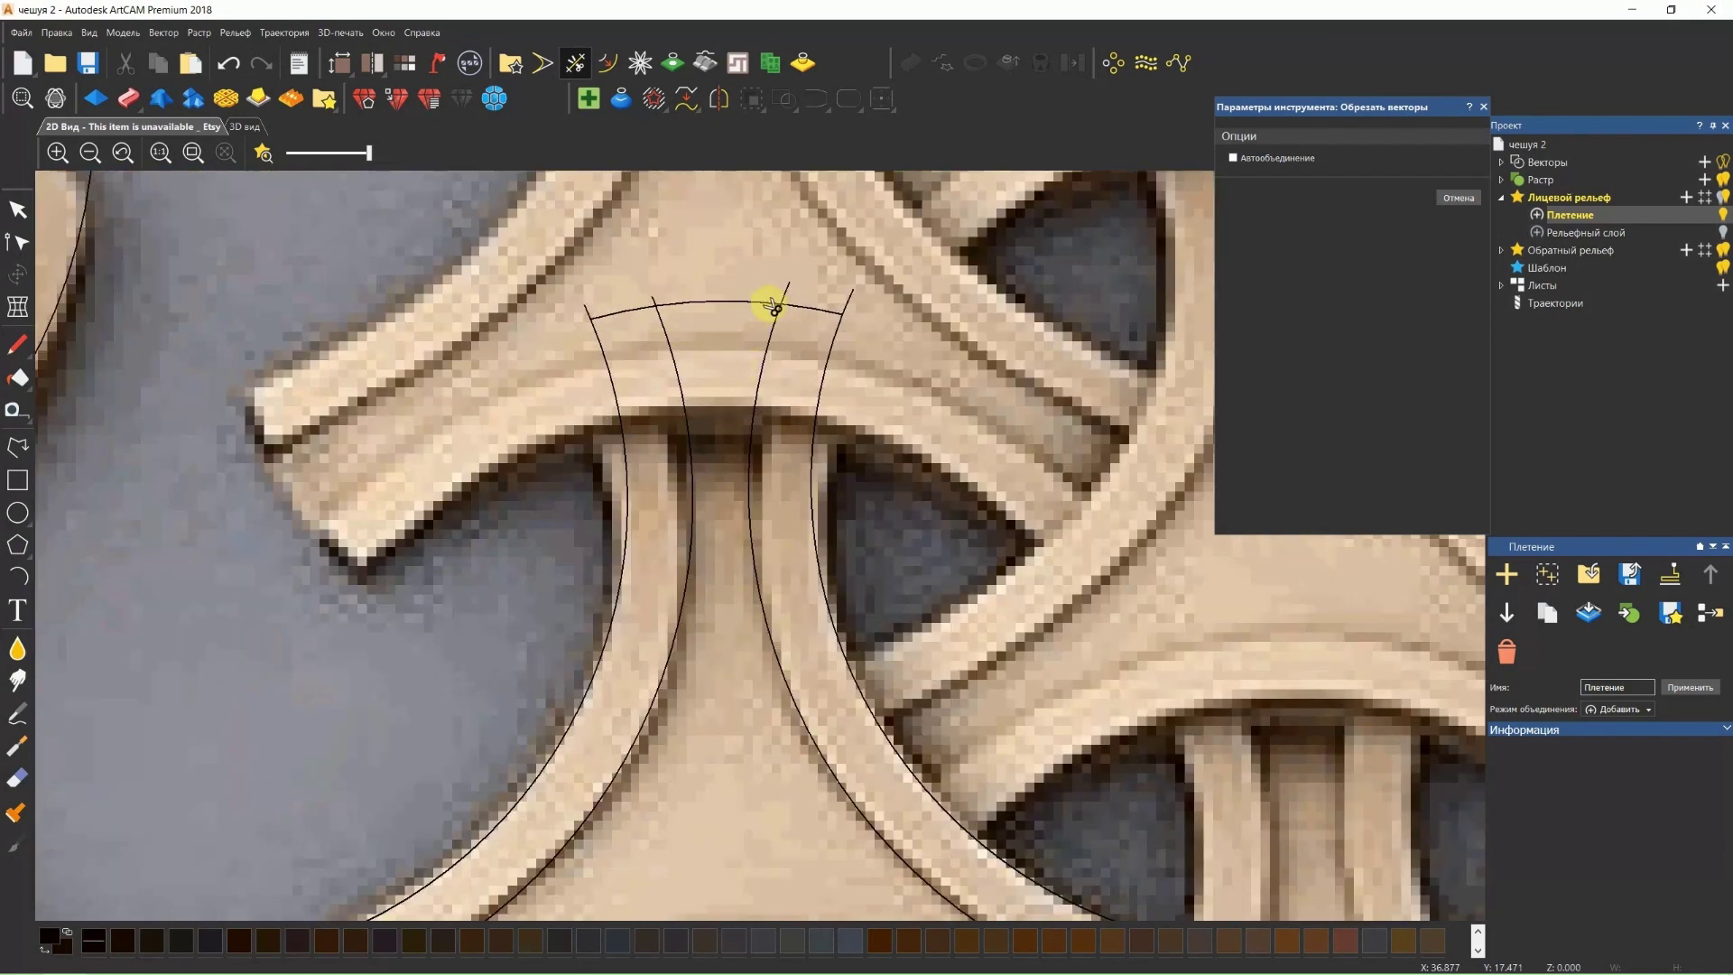
click(831, 298)
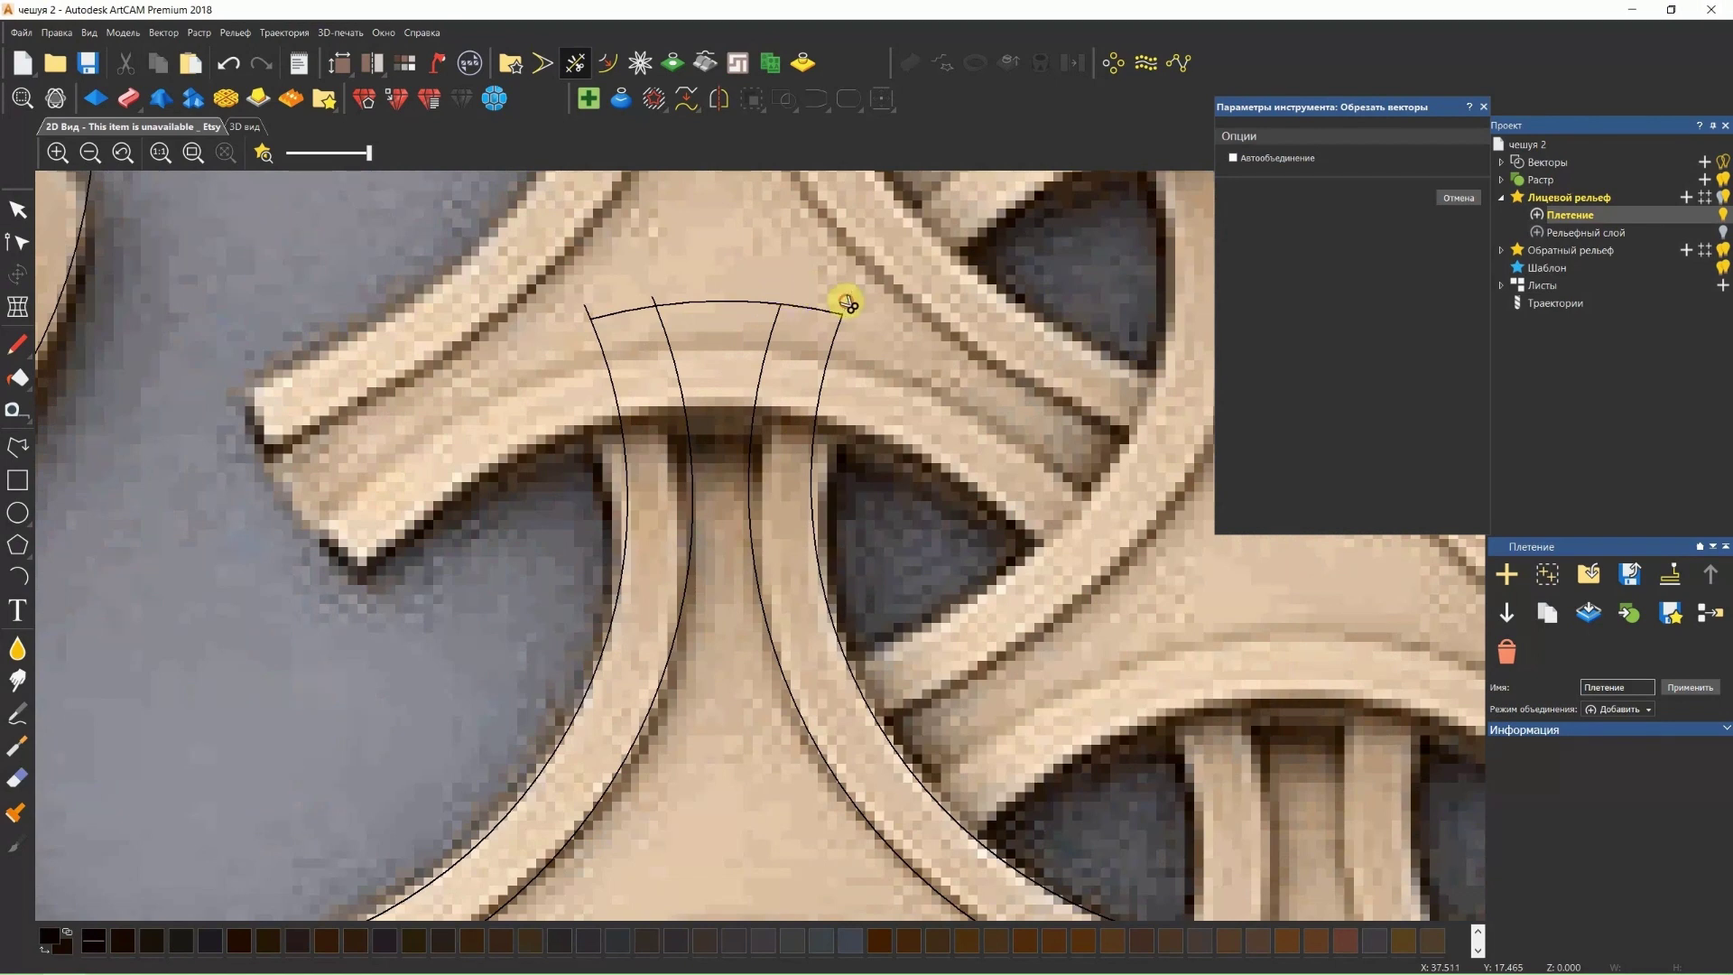
click(656, 296)
scroll(688, 549, down, 3)
scroll(735, 611, down, 2)
scroll(743, 665, up, 3)
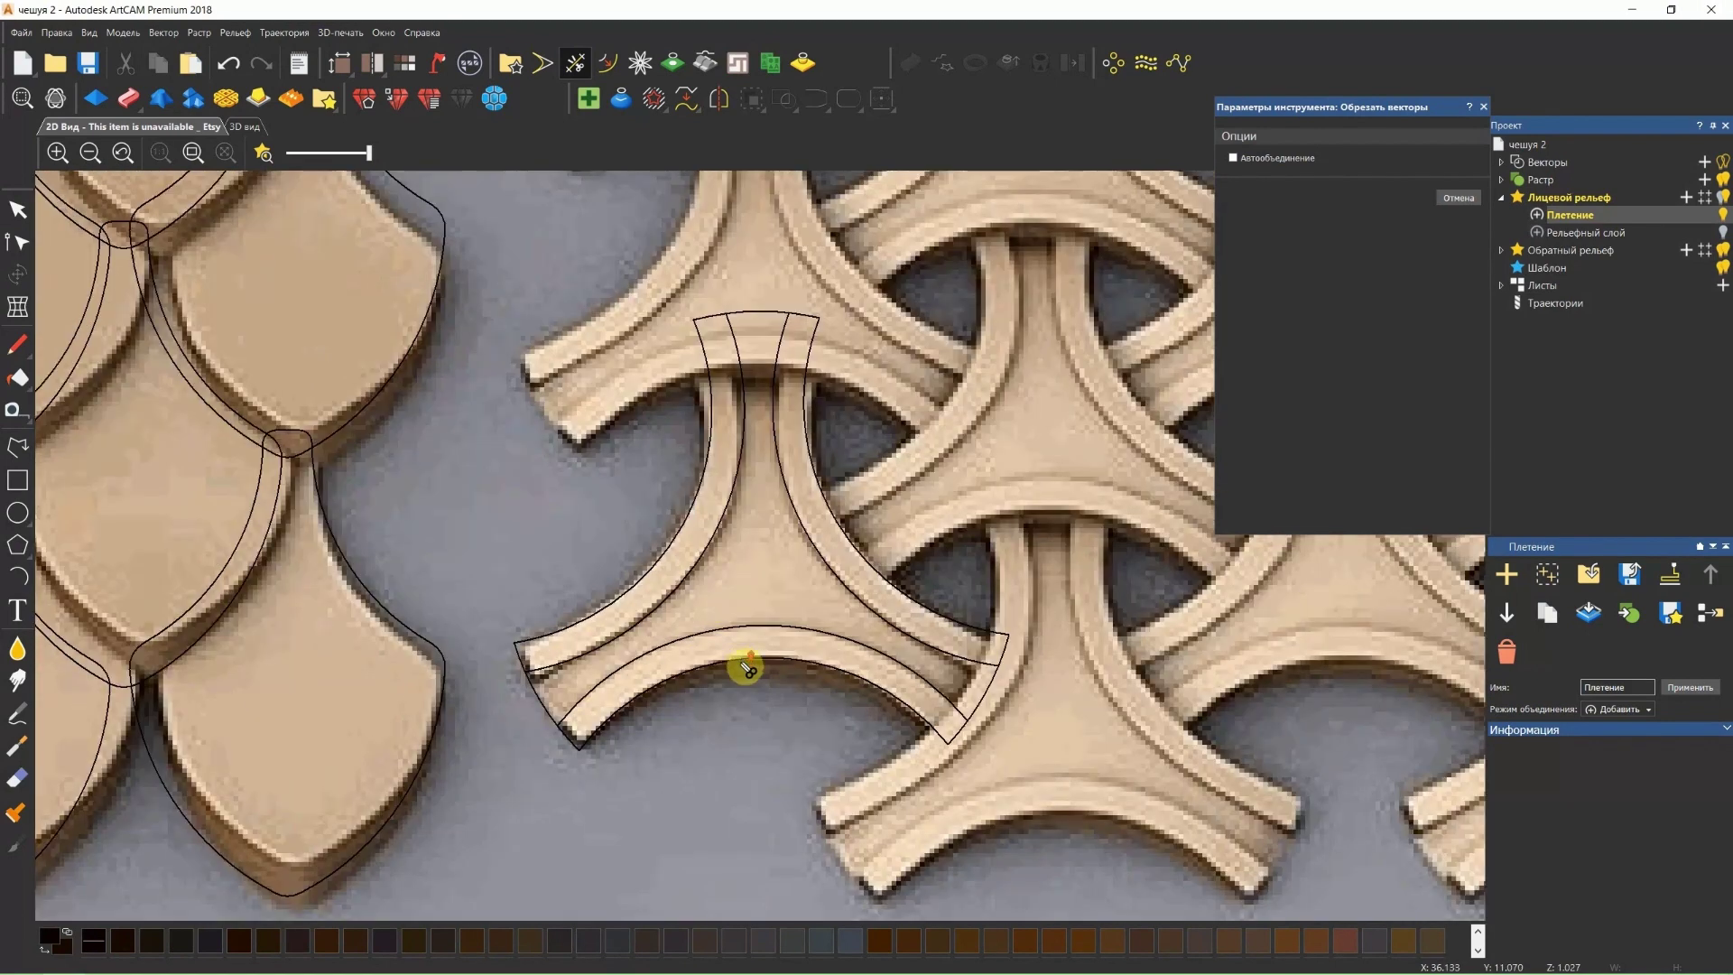
click(1483, 107)
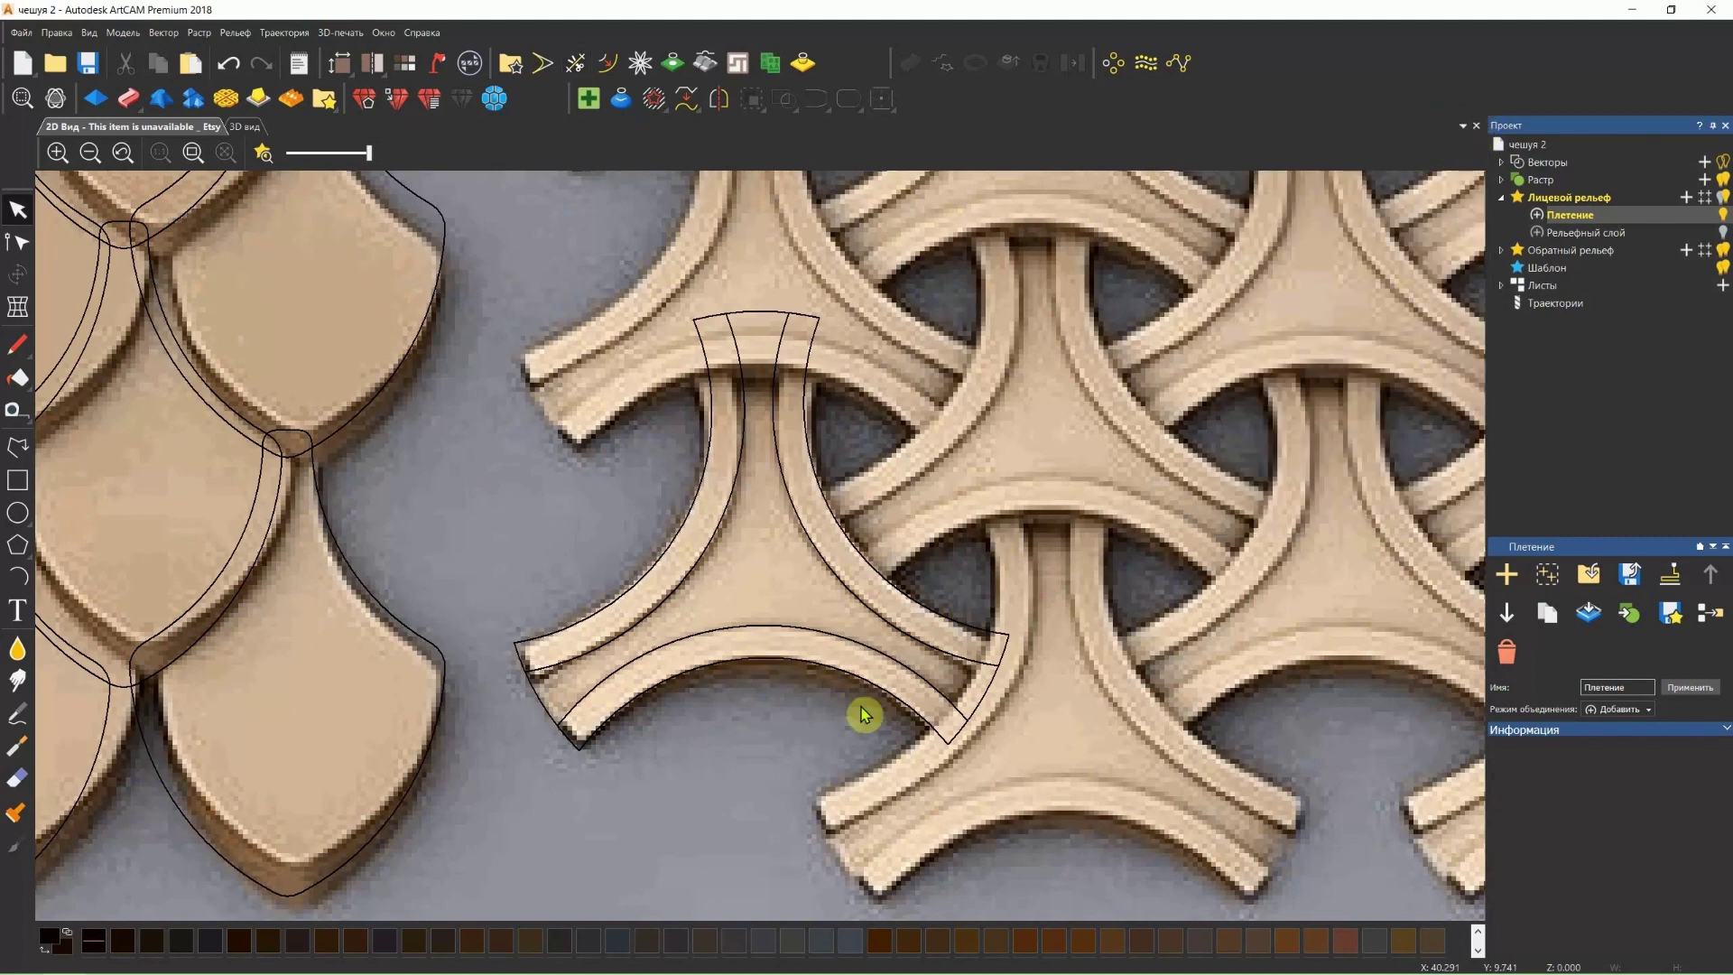
Copy all the three-armed weave outline vectors with Ctrl+C, then reactivate Trim Vectors.
click(989, 704)
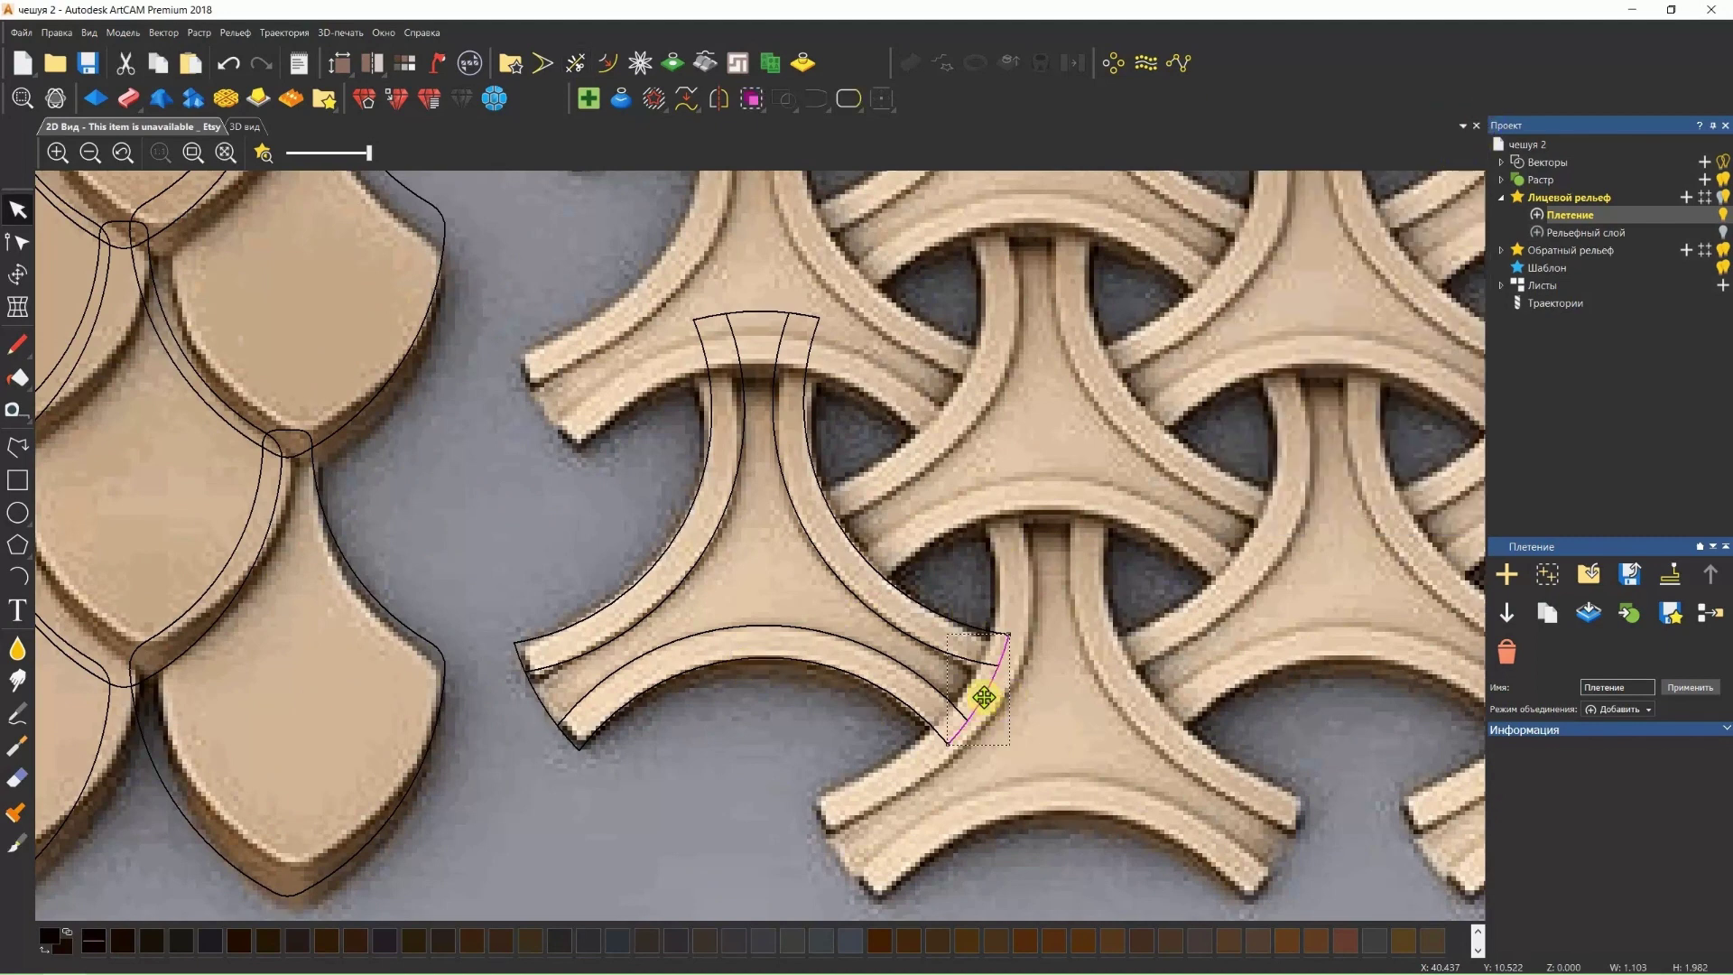
click(768, 310)
click(1053, 514)
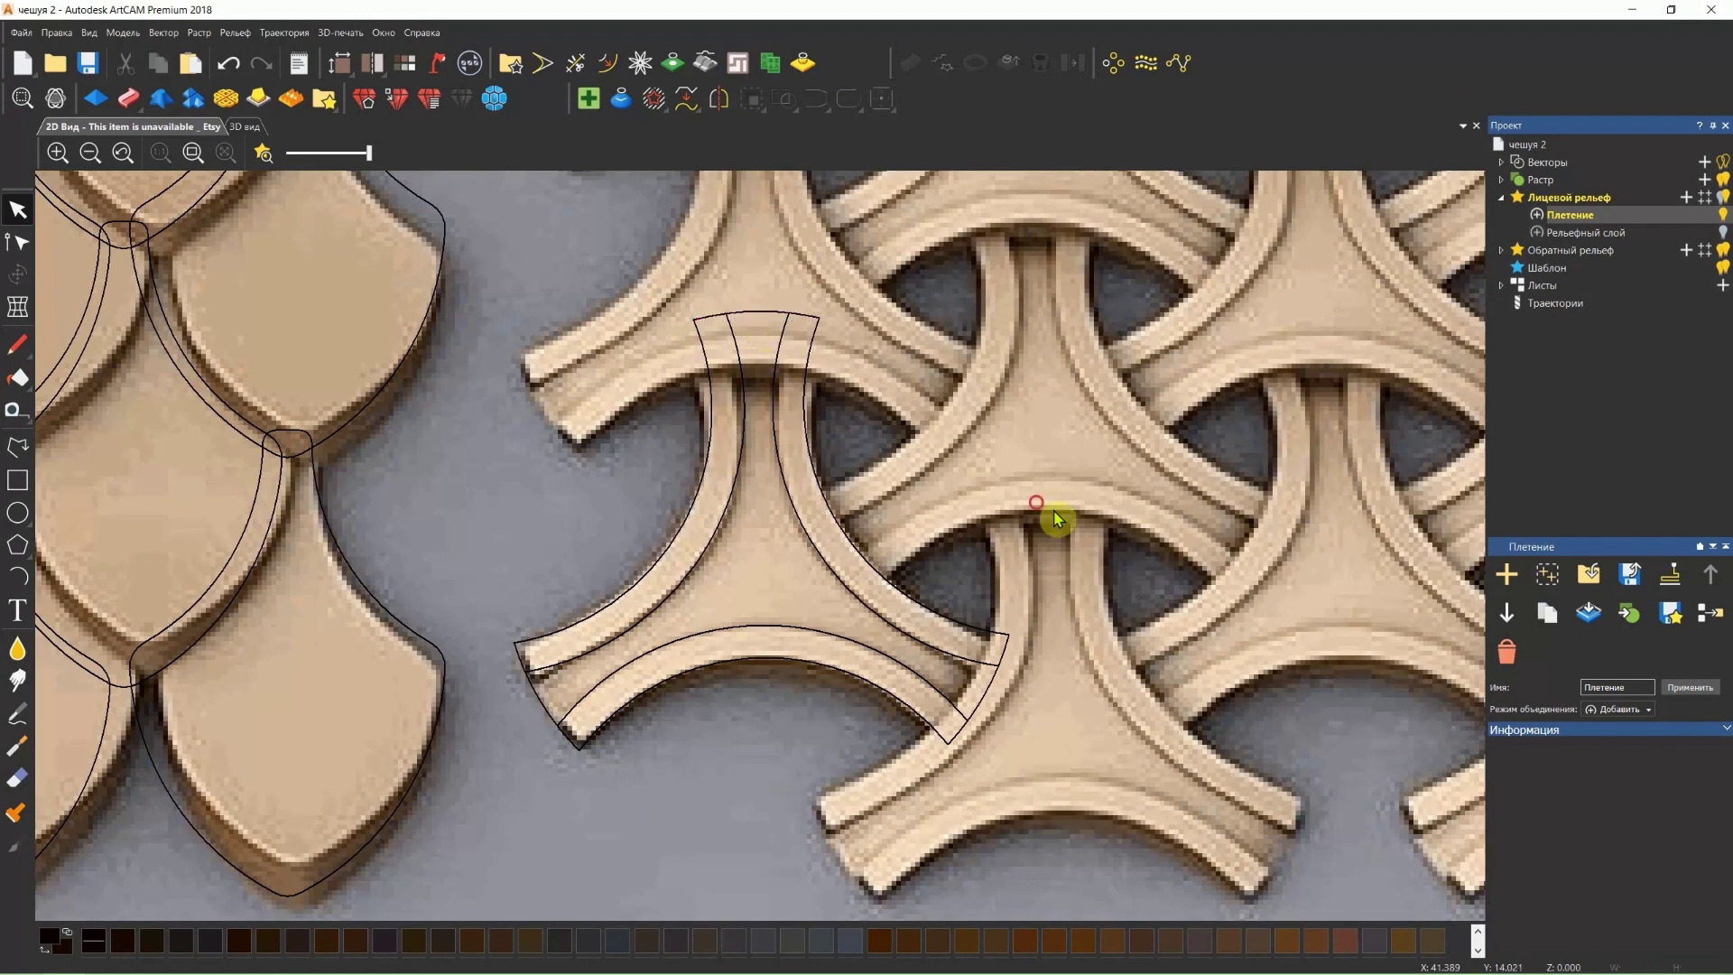
mouse_move(1133, 262)
mouse_down()
mouse_move(707, 560)
mouse_move(425, 843)
mouse_move(504, 807)
mouse_up()
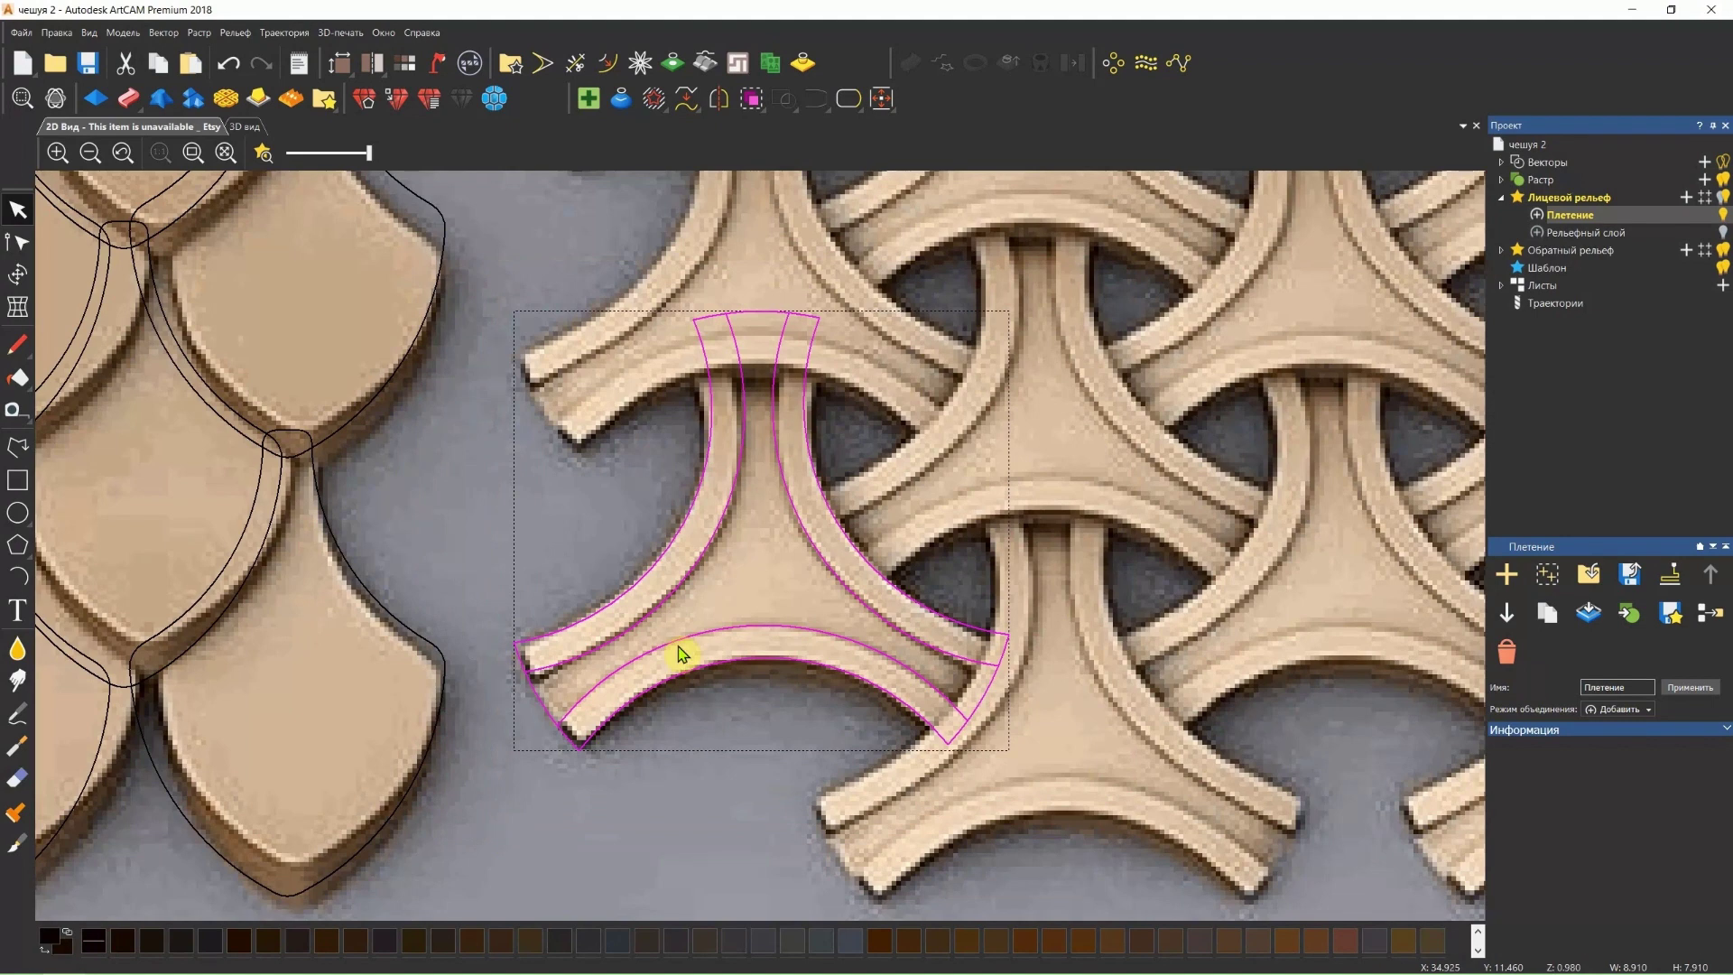
key(ctrl+c)
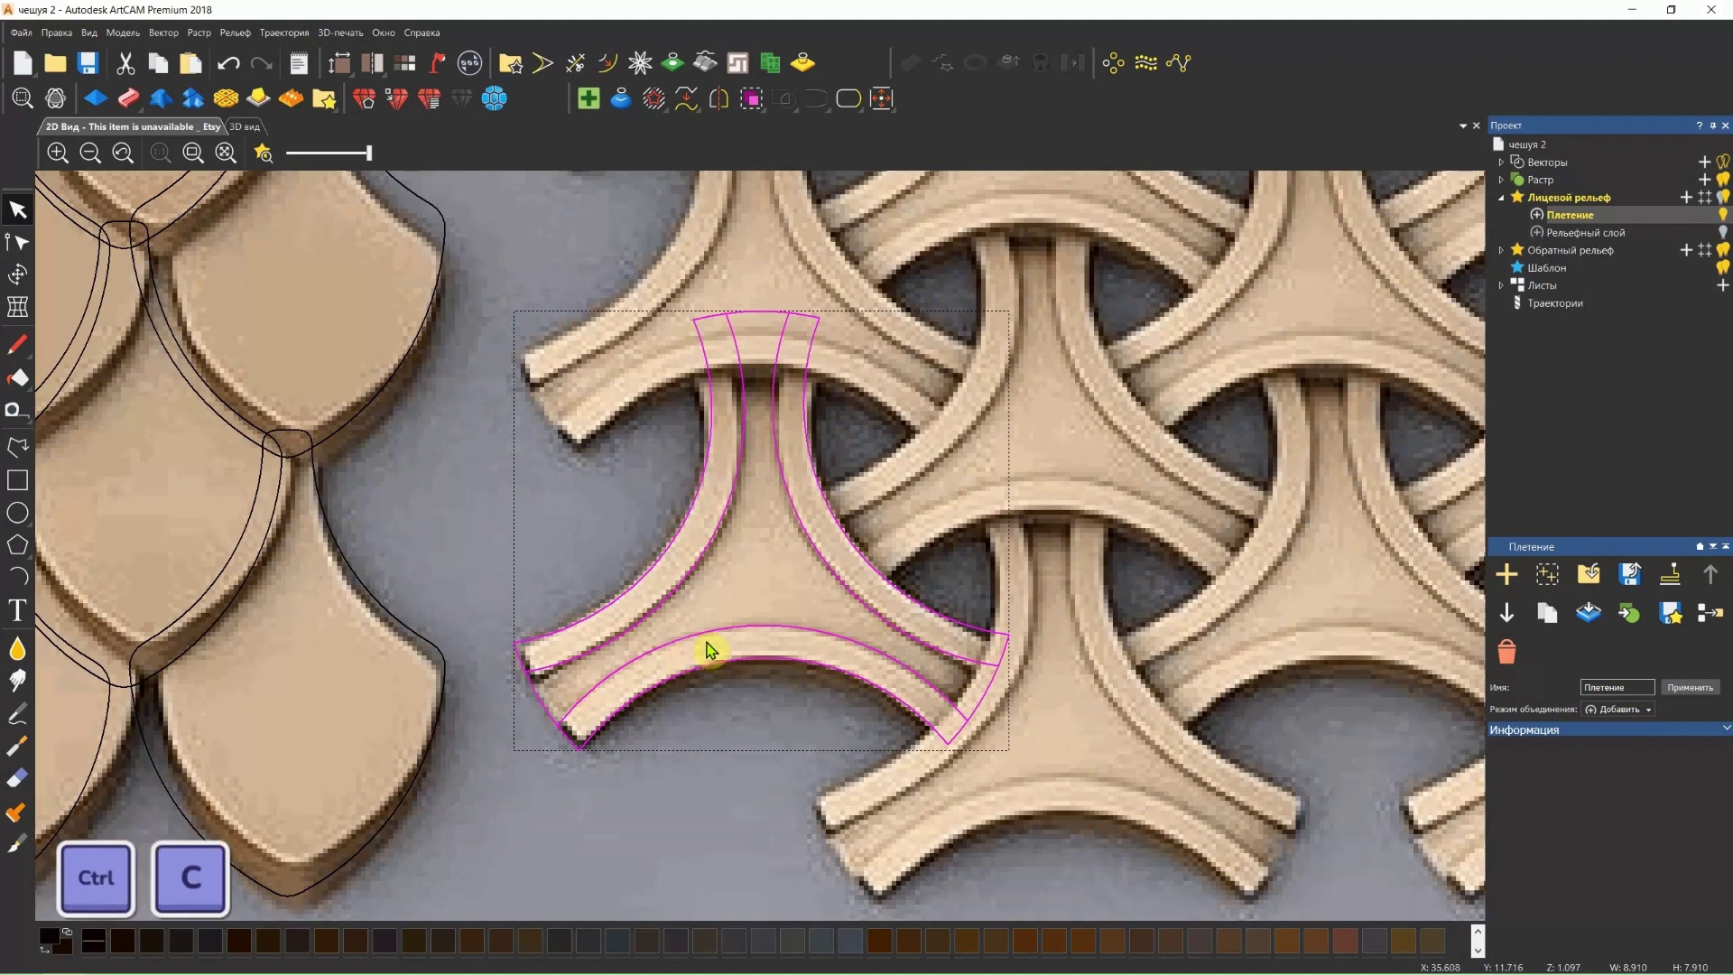
click(756, 554)
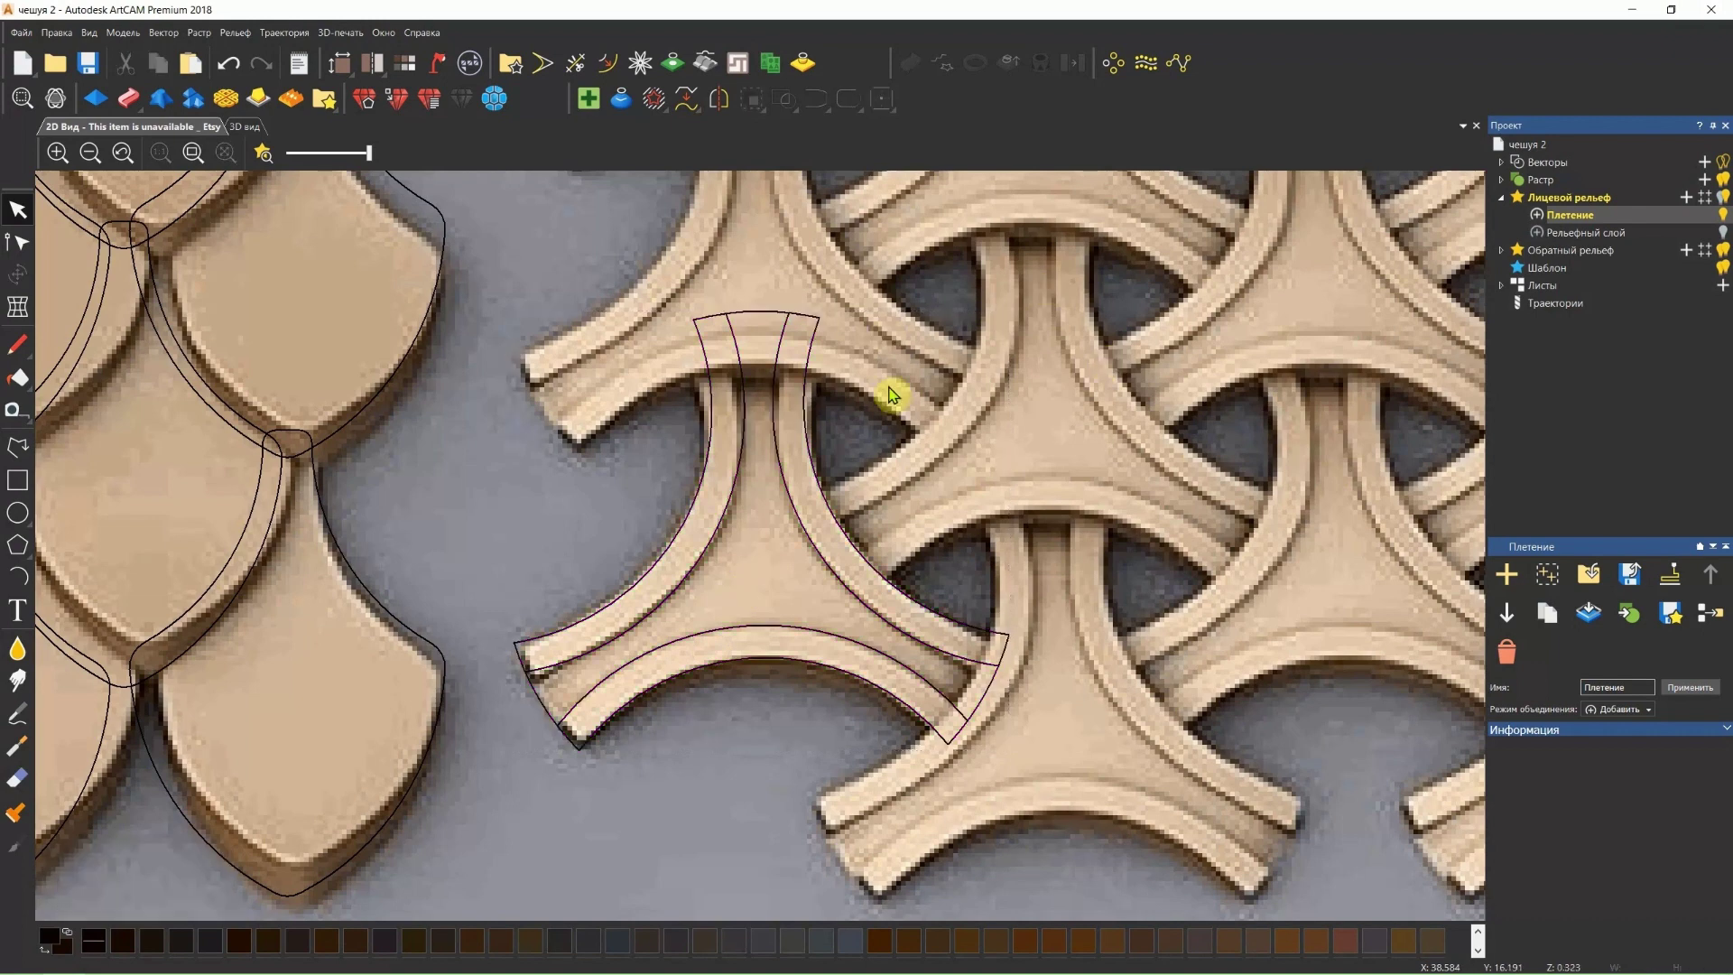
click(575, 62)
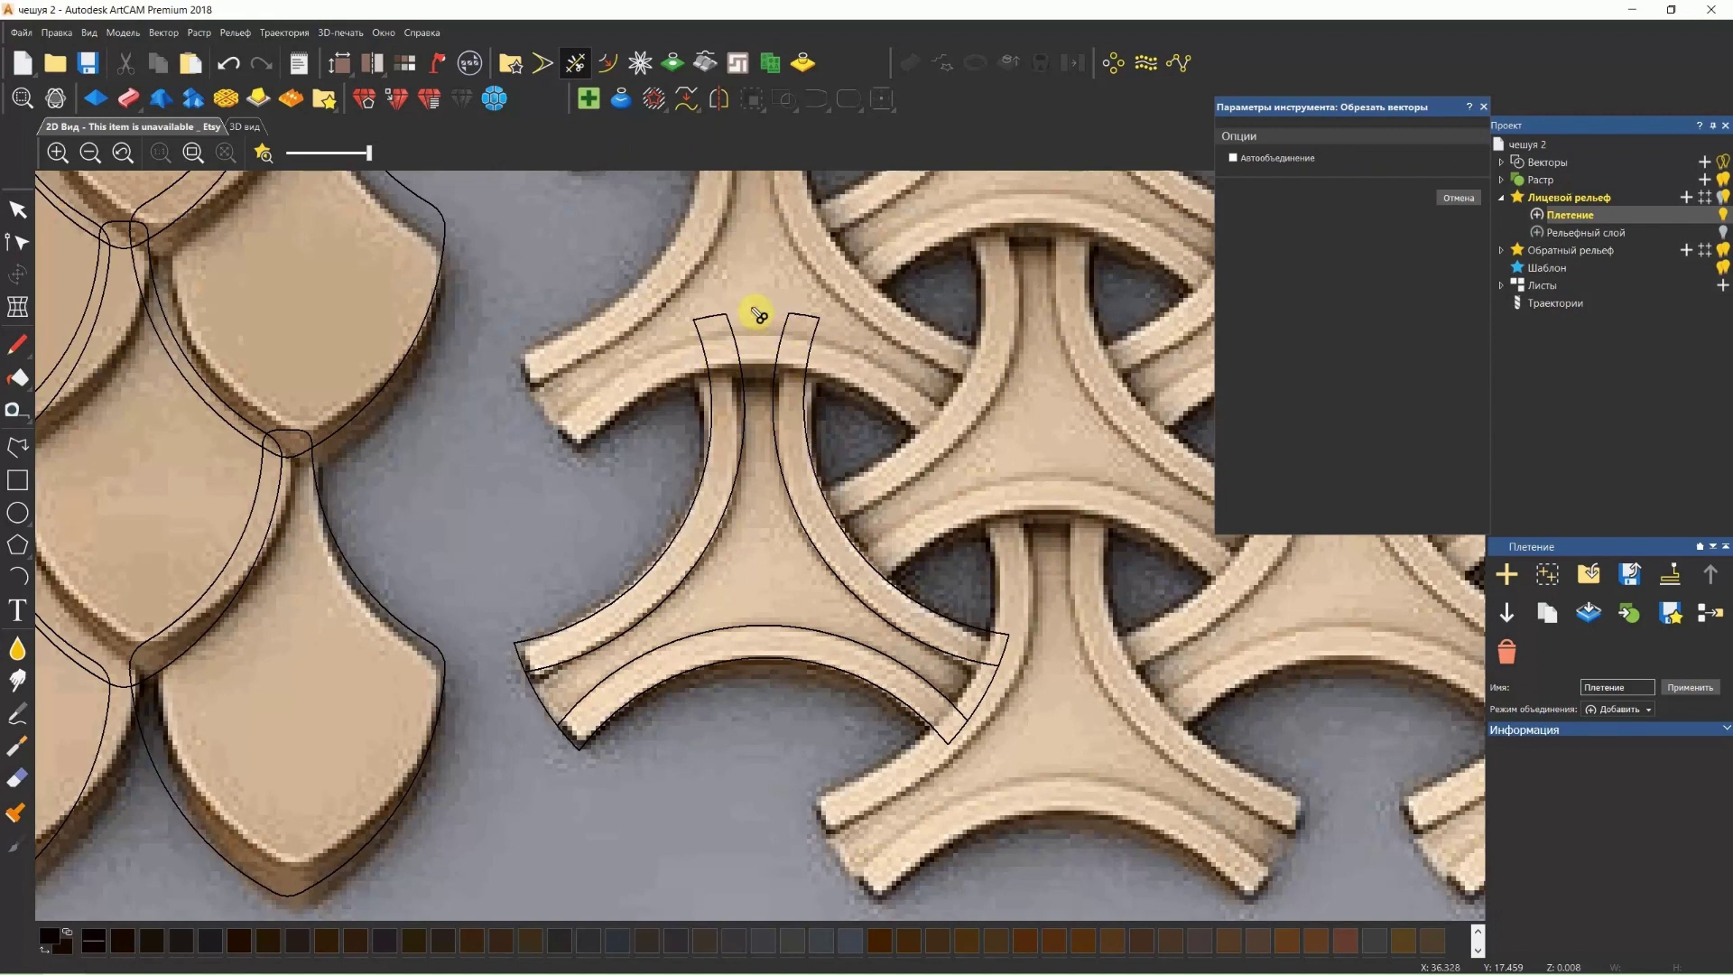
Trim the top cross-piece and join the 12 weave vectors into 3 at 0.1 mm tolerance.
click(989, 690)
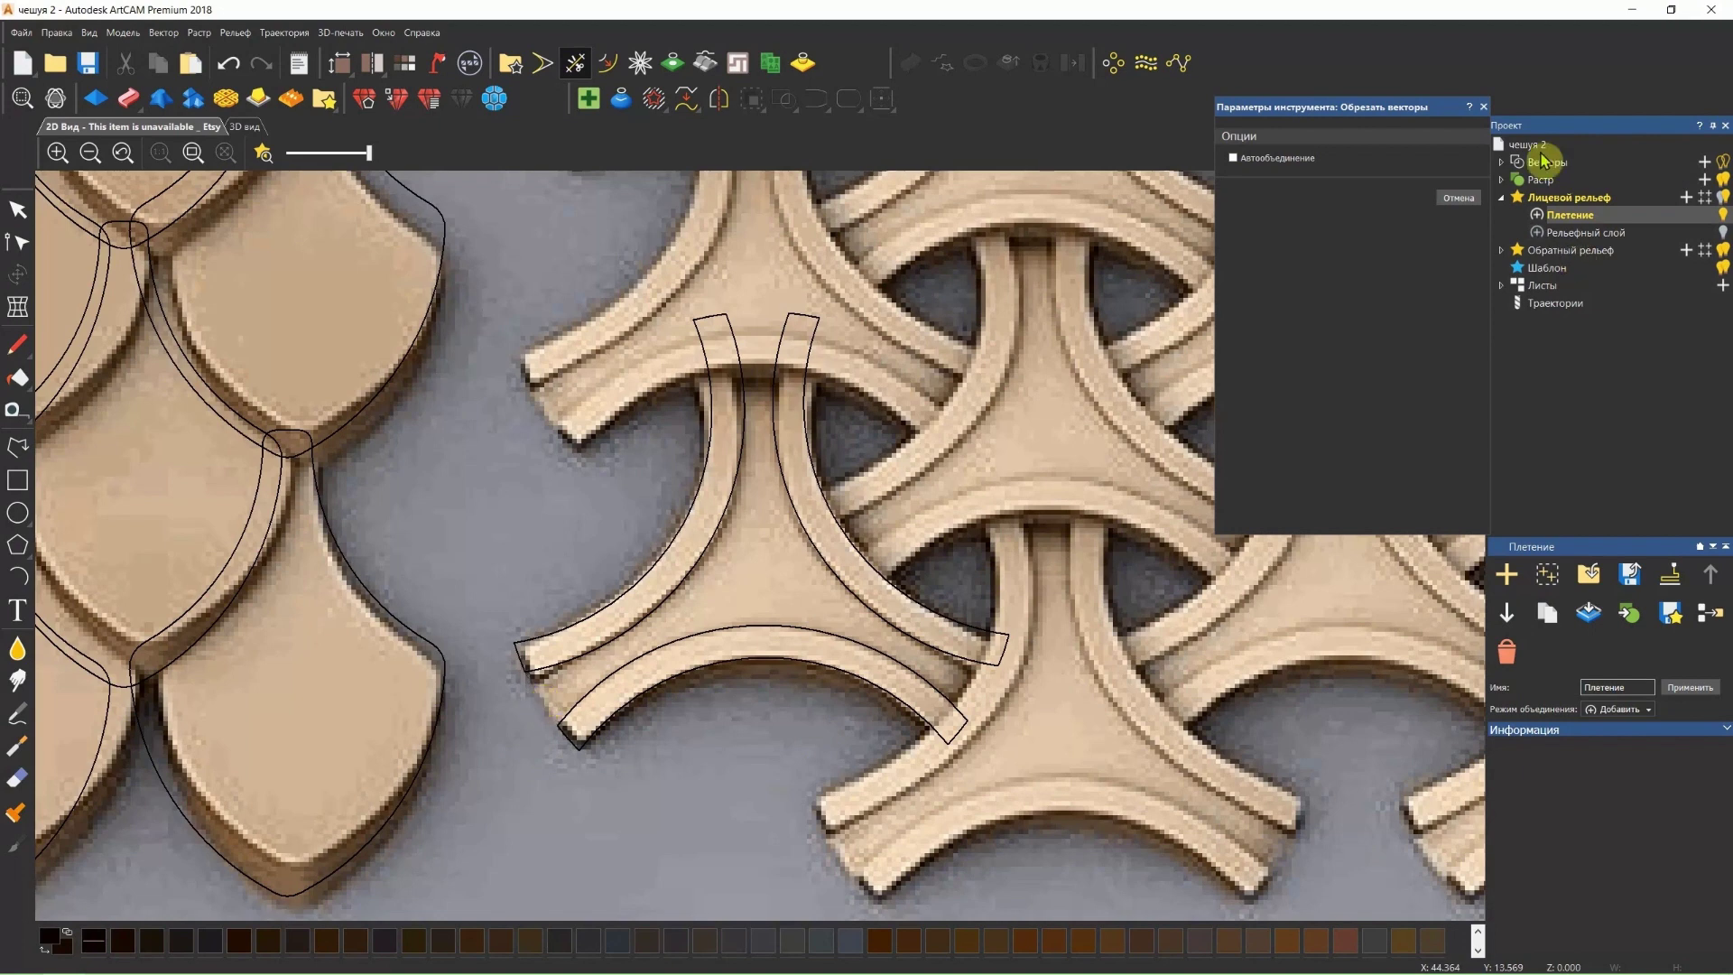
click(1483, 107)
drag(1034, 306, 498, 807)
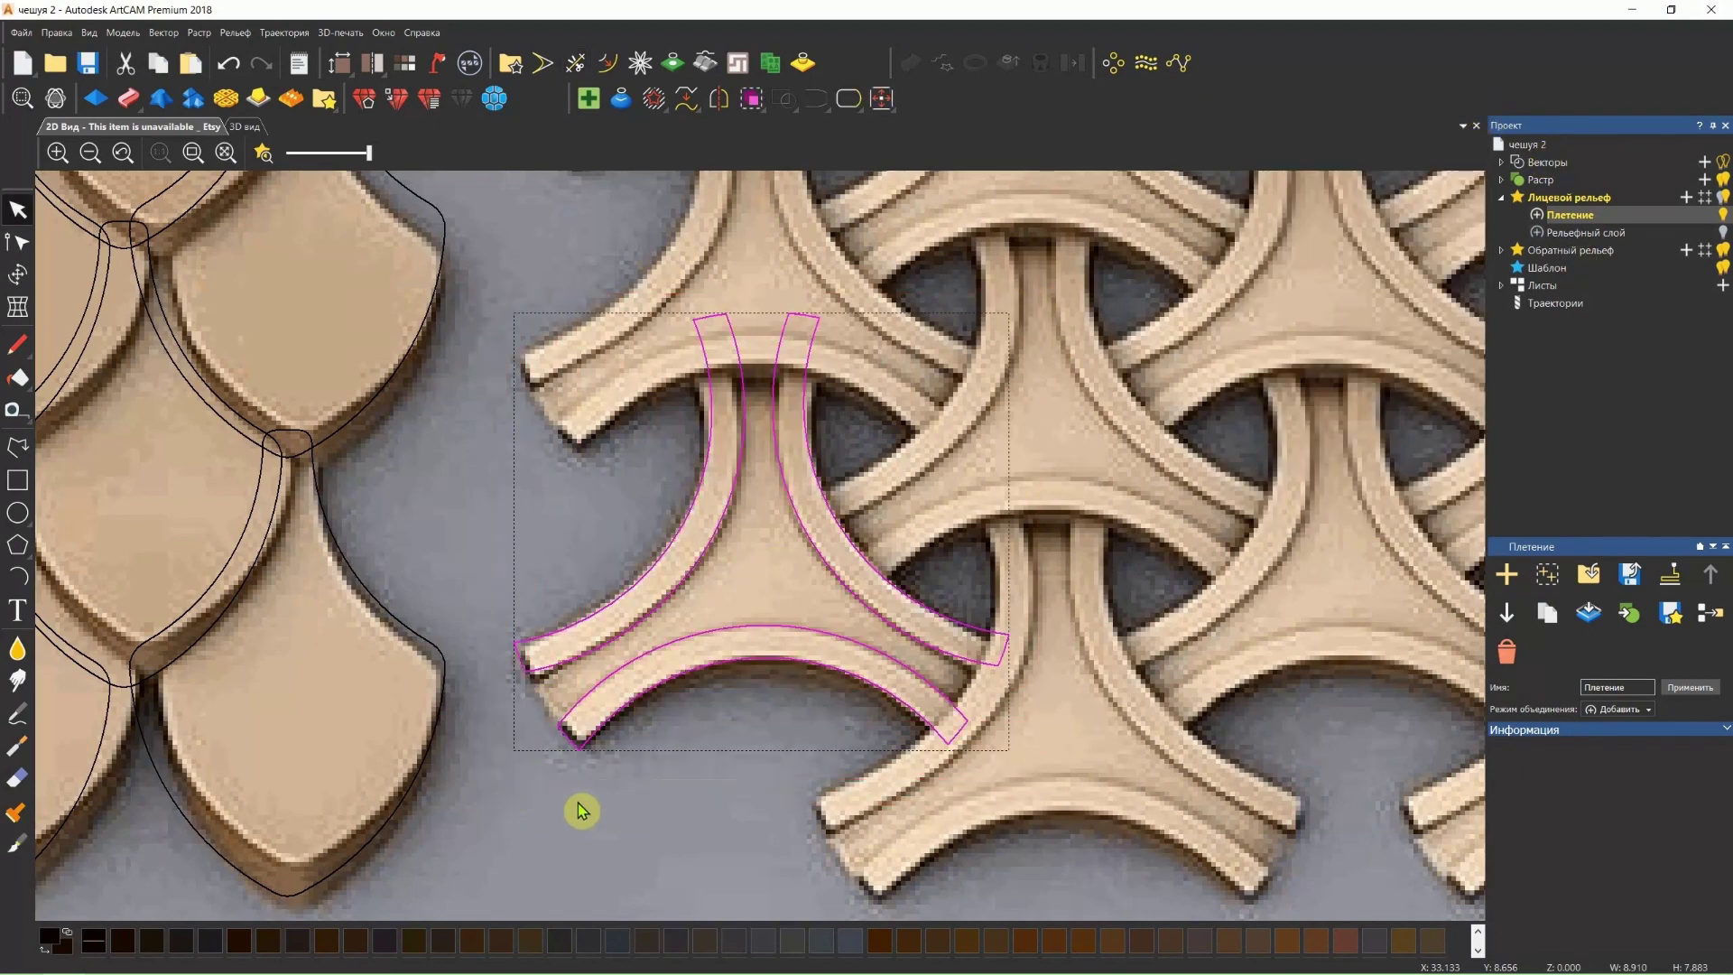
key(j)
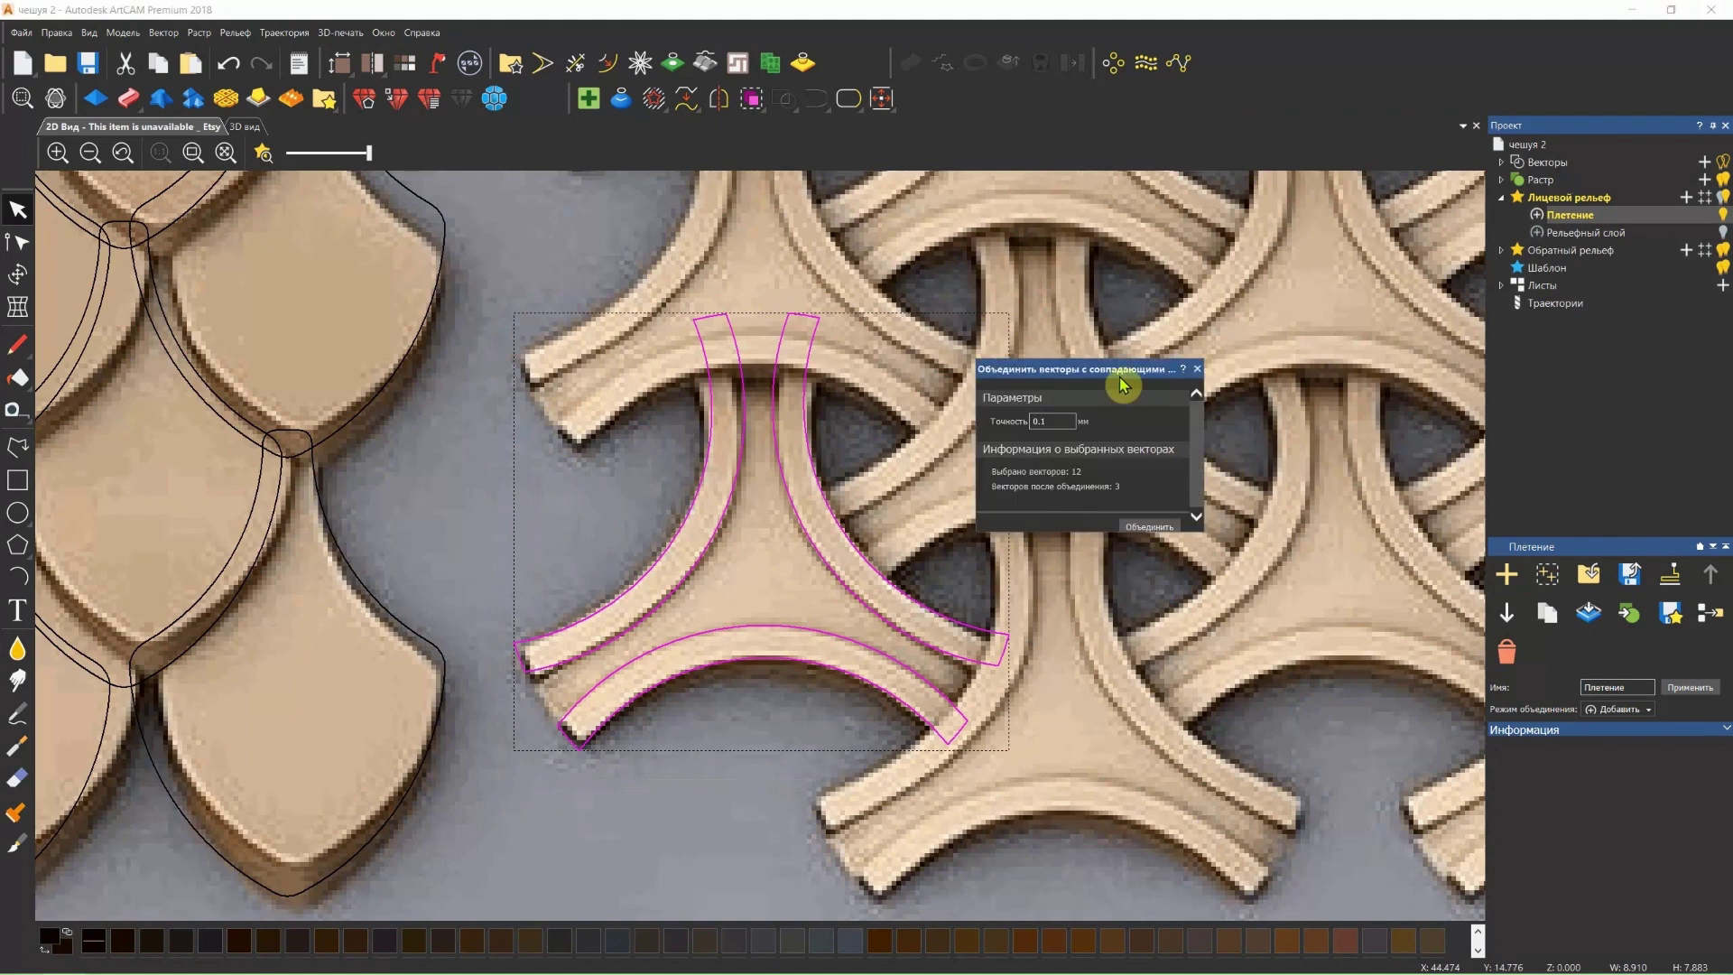
mouse_move(1123, 368)
mouse_down()
mouse_move(1200, 291)
mouse_move(1206, 332)
mouse_up()
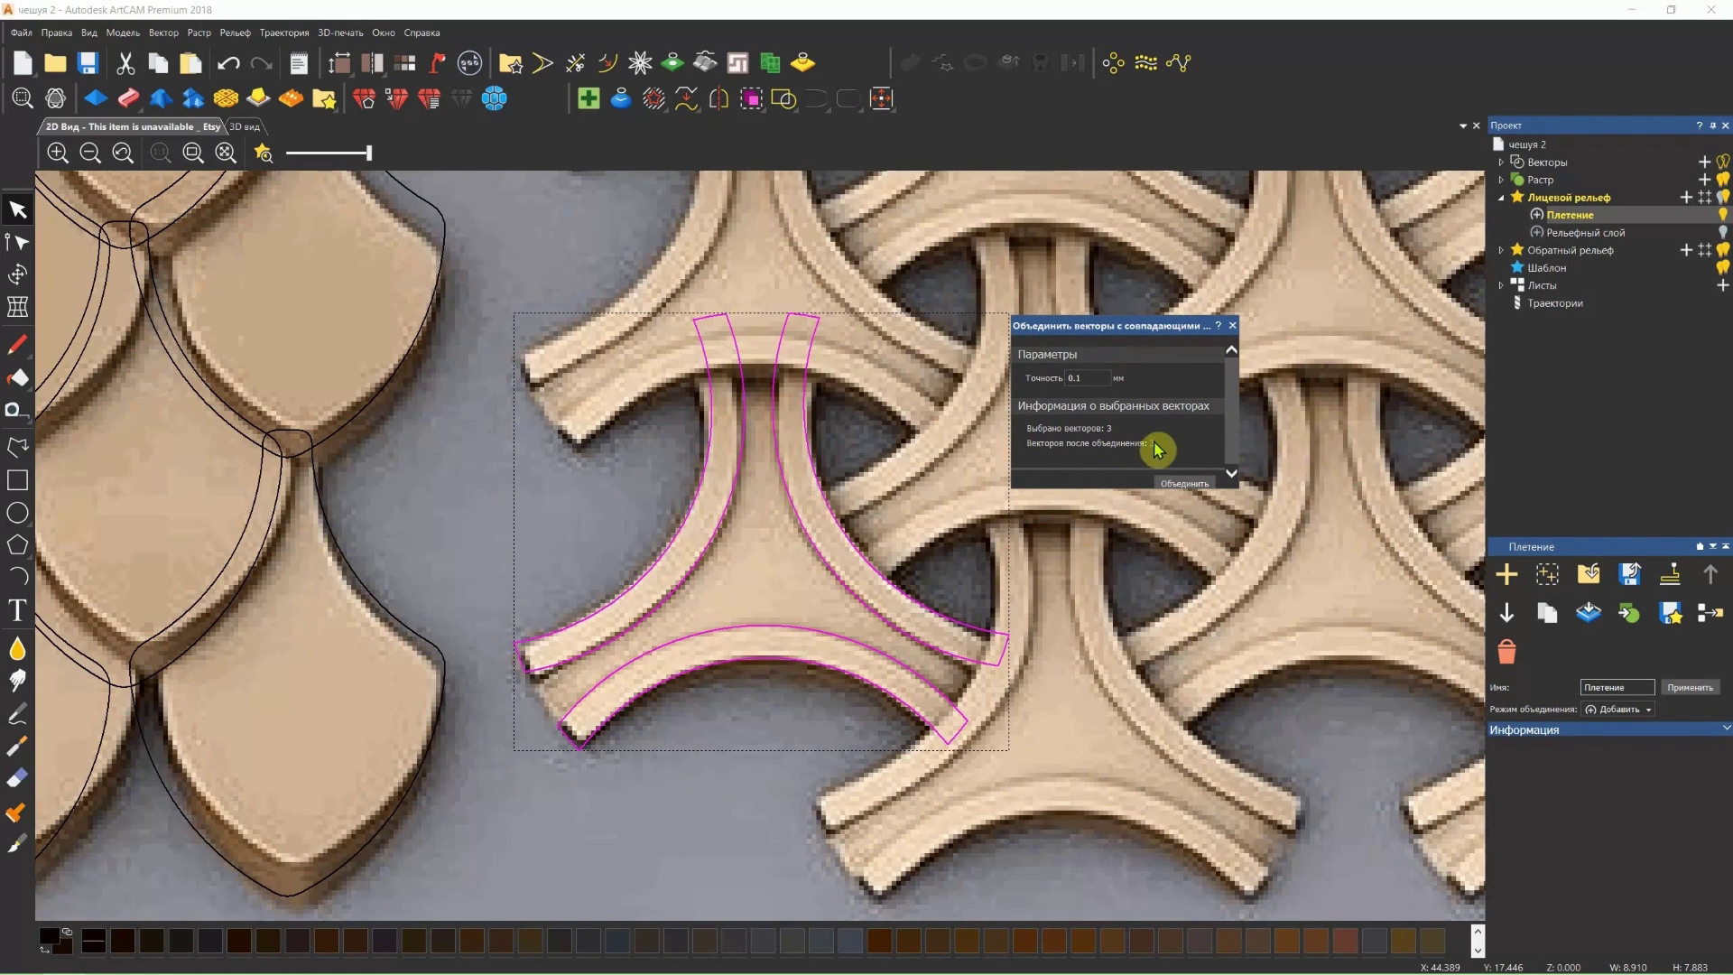
click(1233, 325)
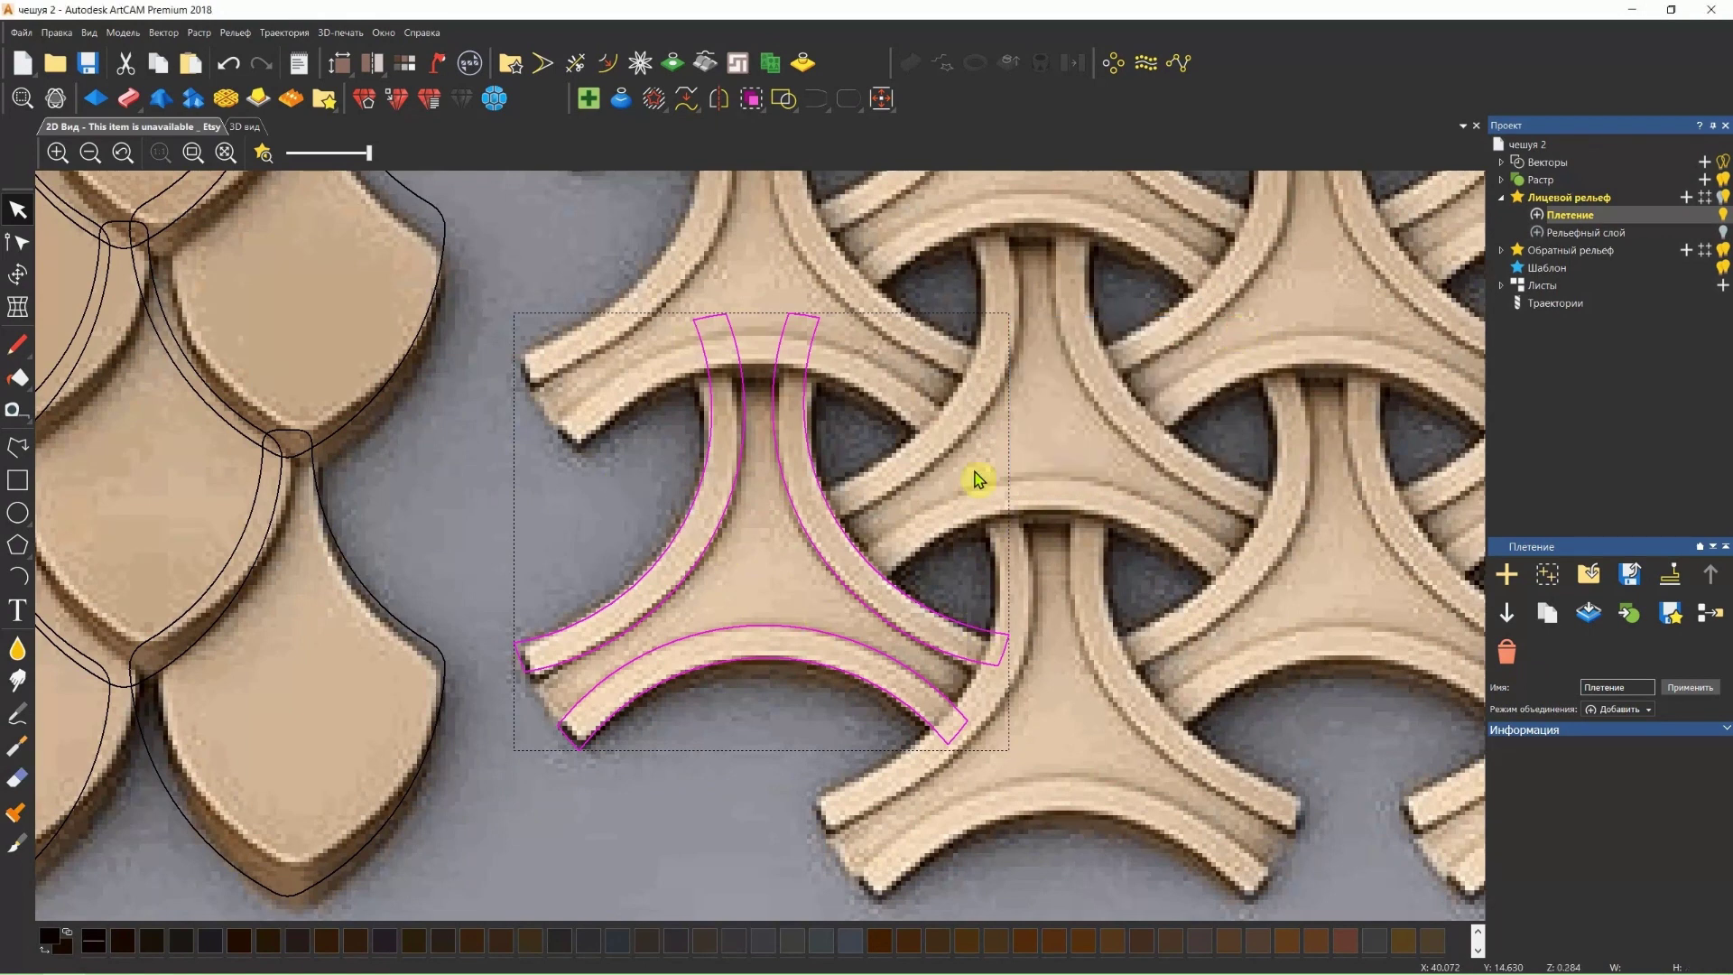
Switch to the 3D view and select all three weave arm outlines.
click(835, 528)
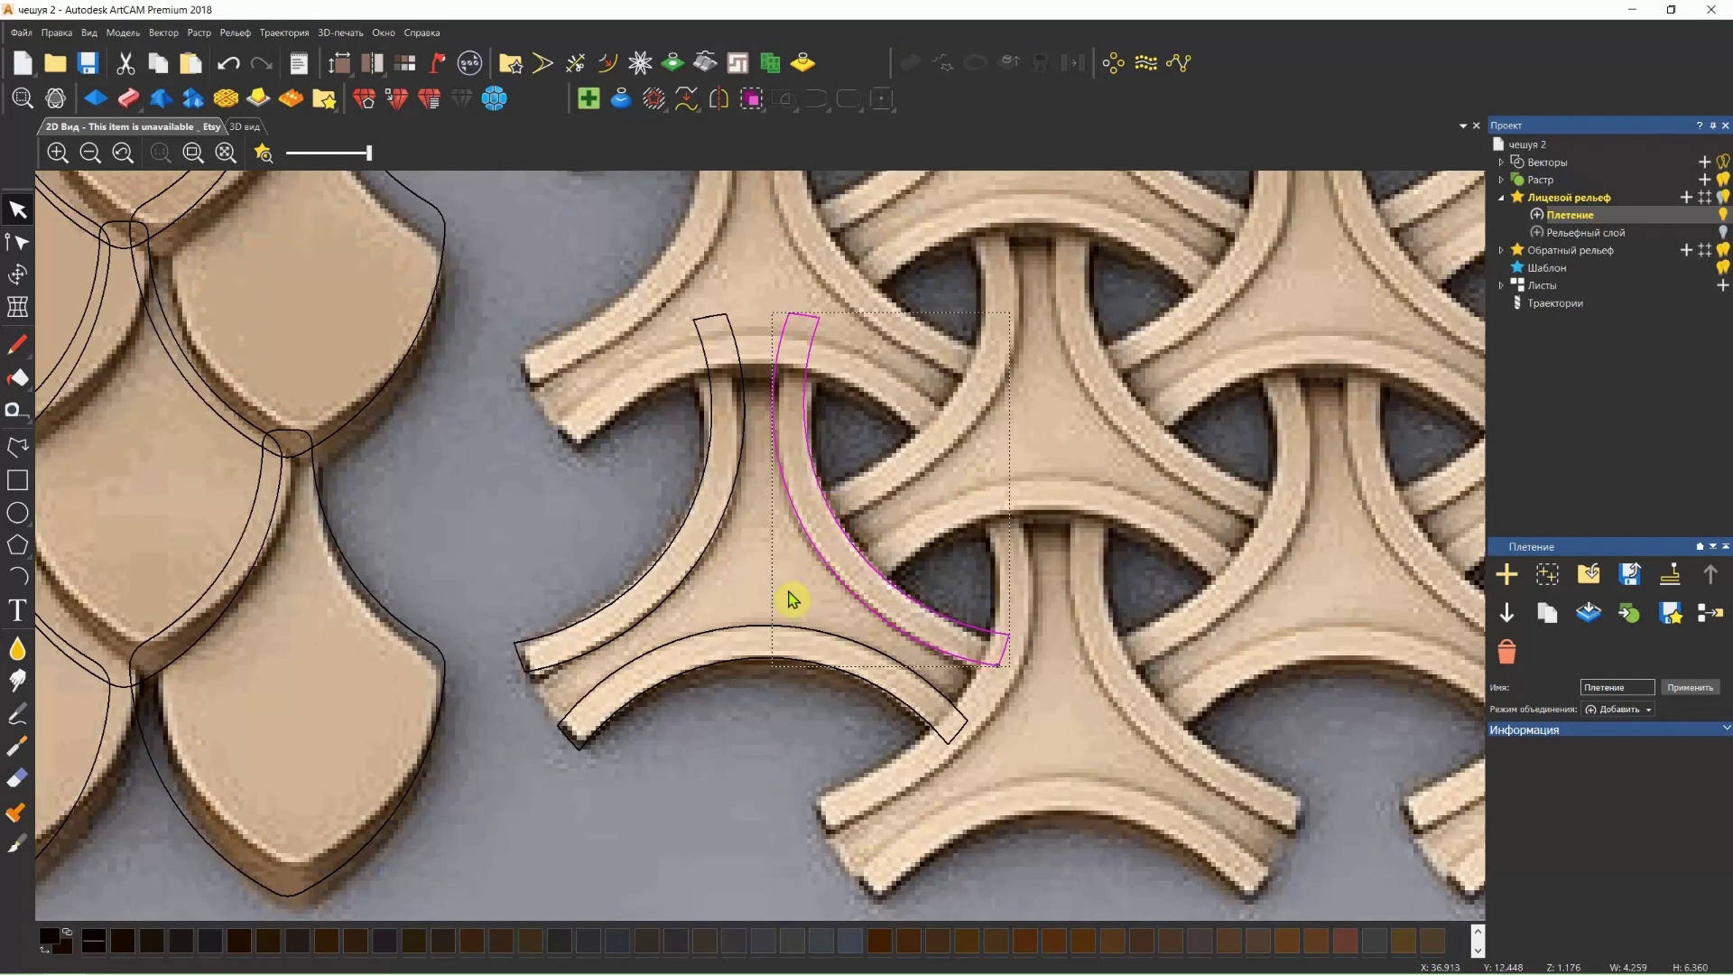
scroll(885, 695, up, 2)
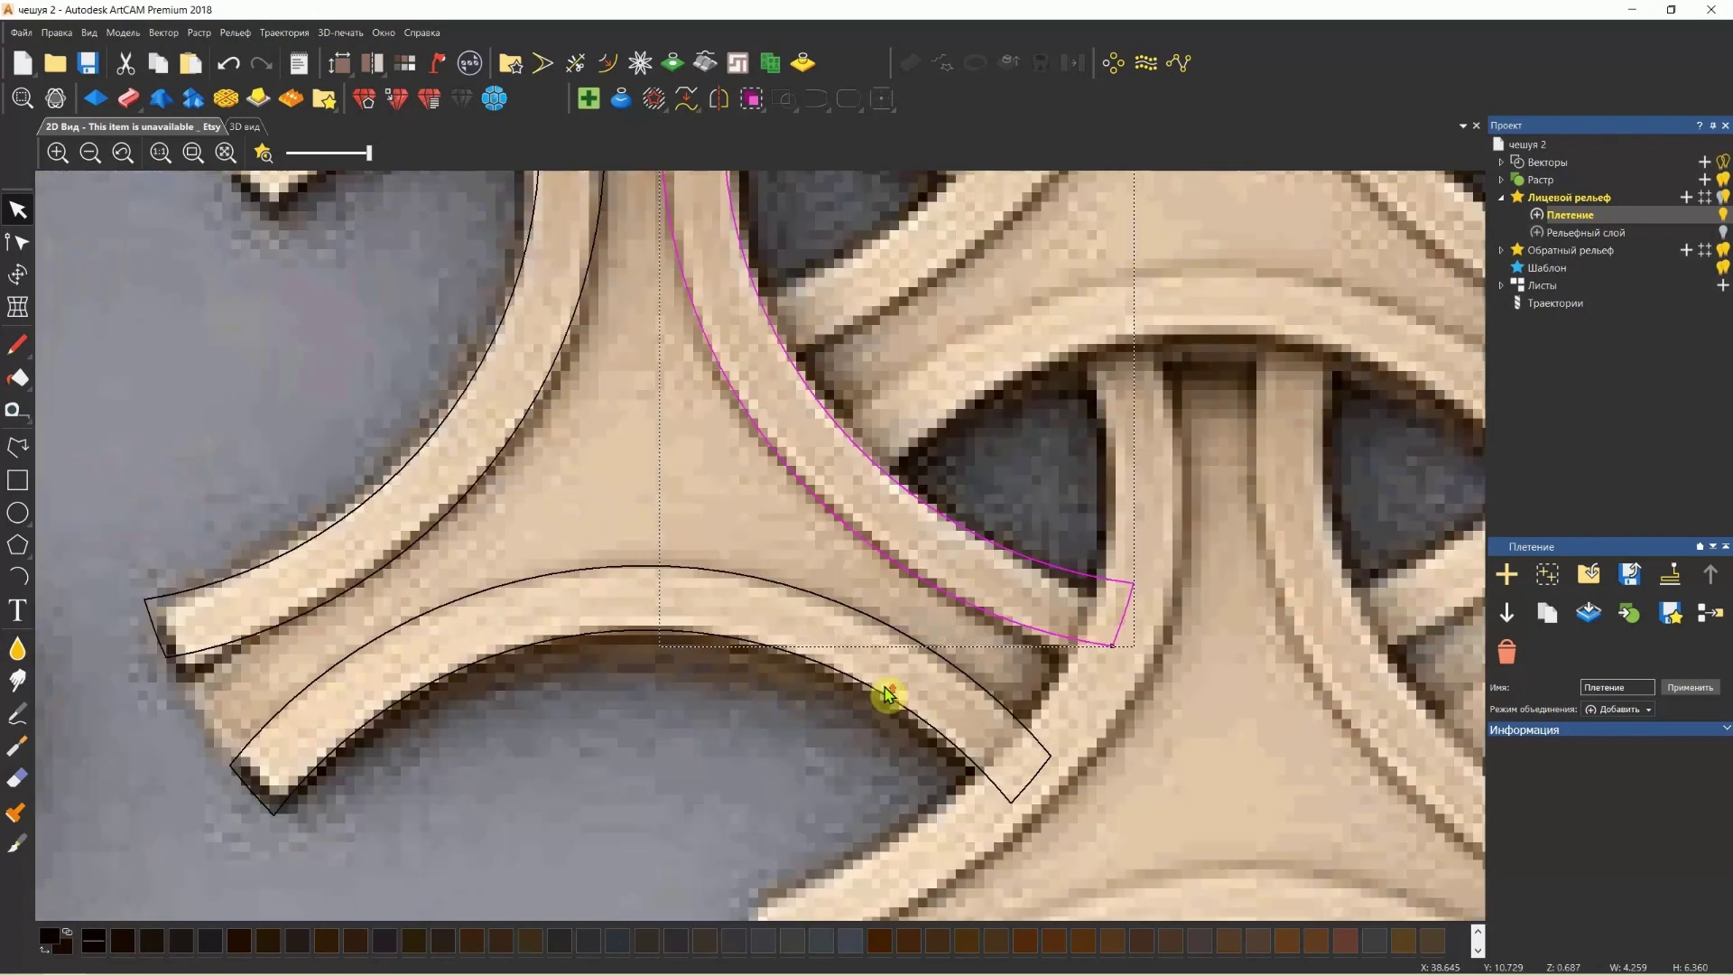
scroll(993, 650, down, 2)
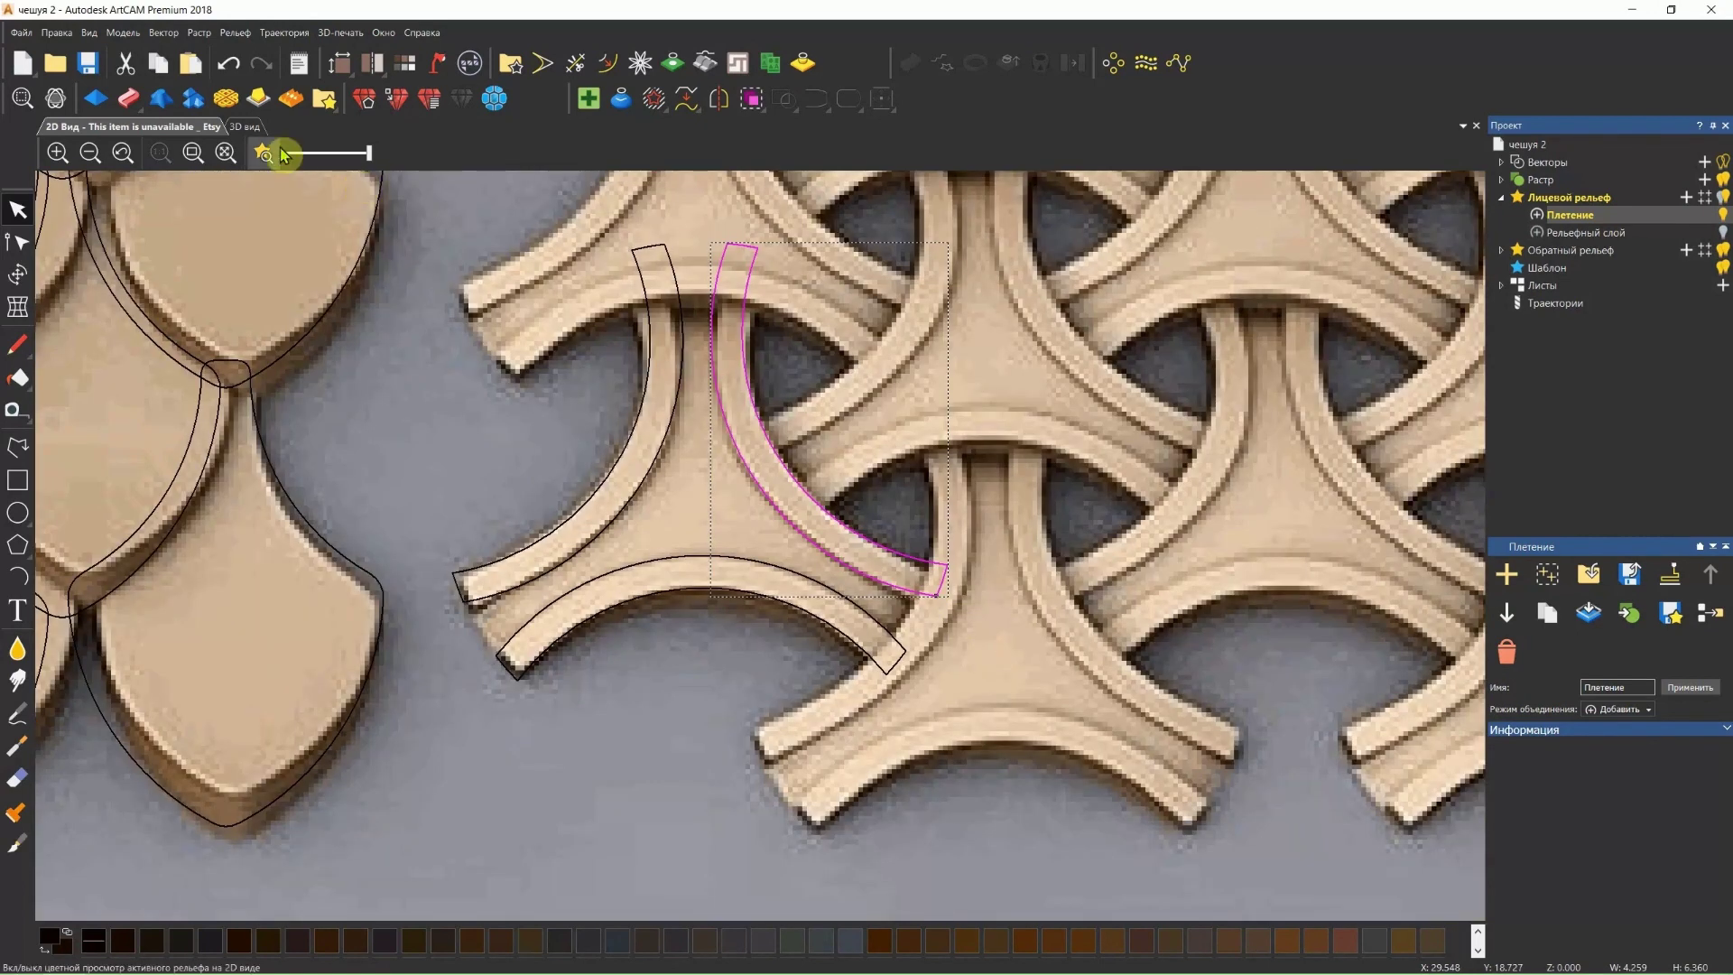
click(246, 127)
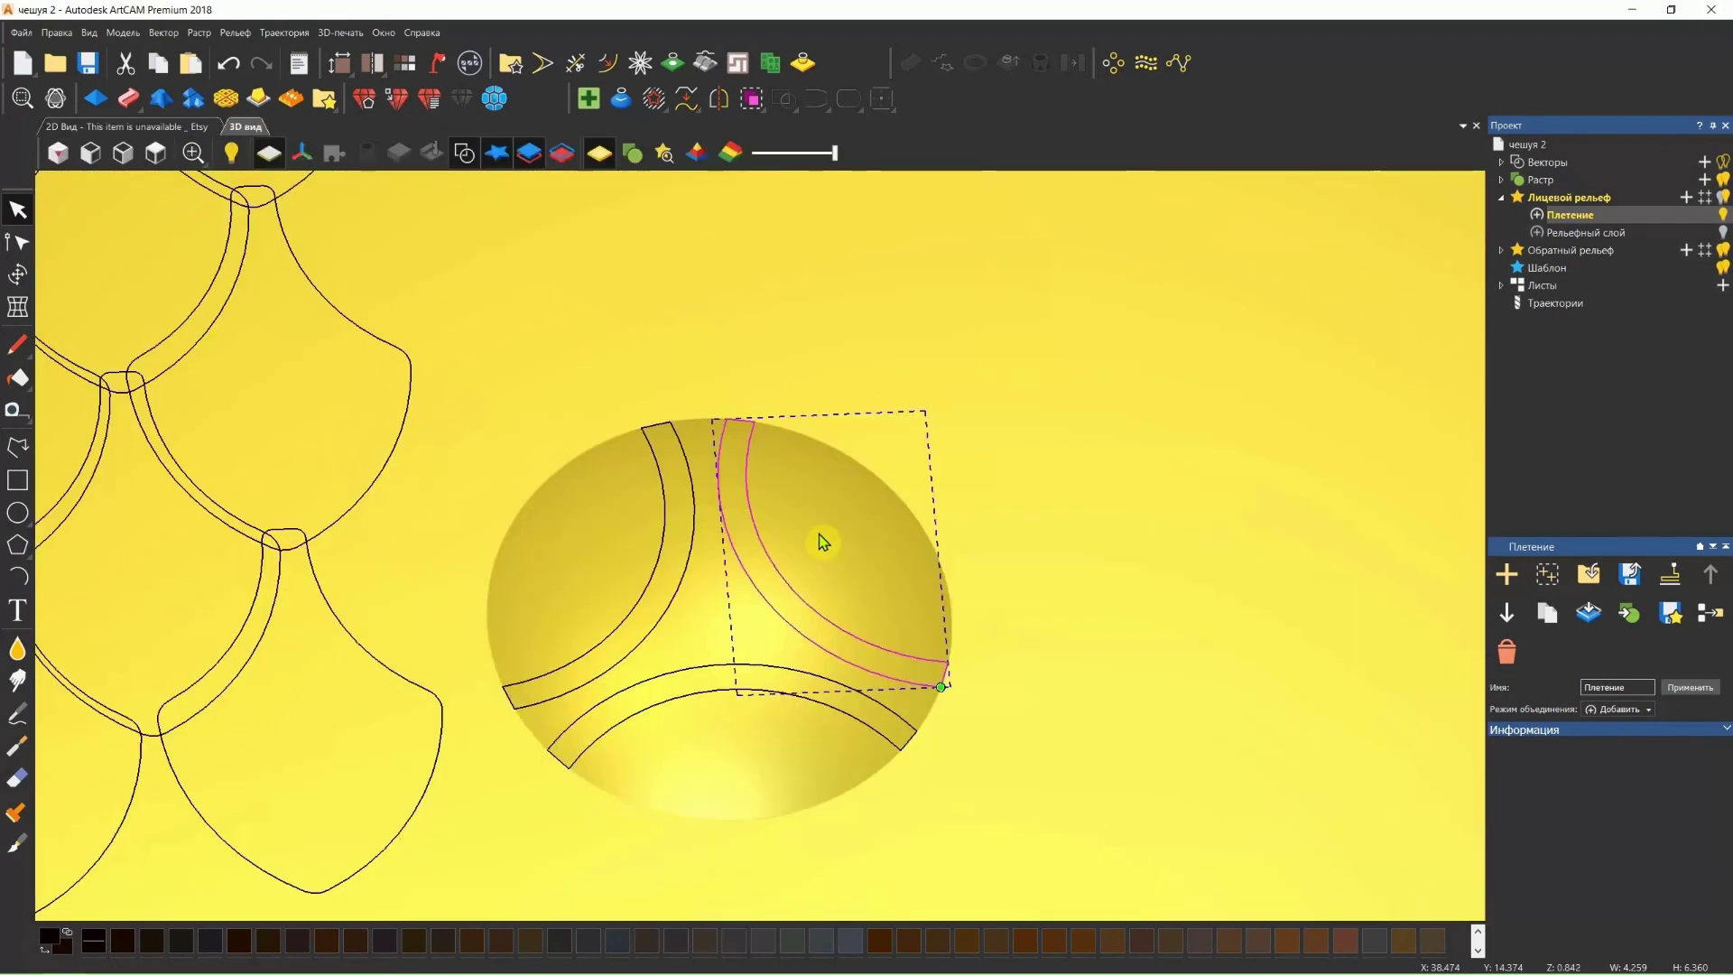
click(840, 516)
drag(839, 506, 657, 723)
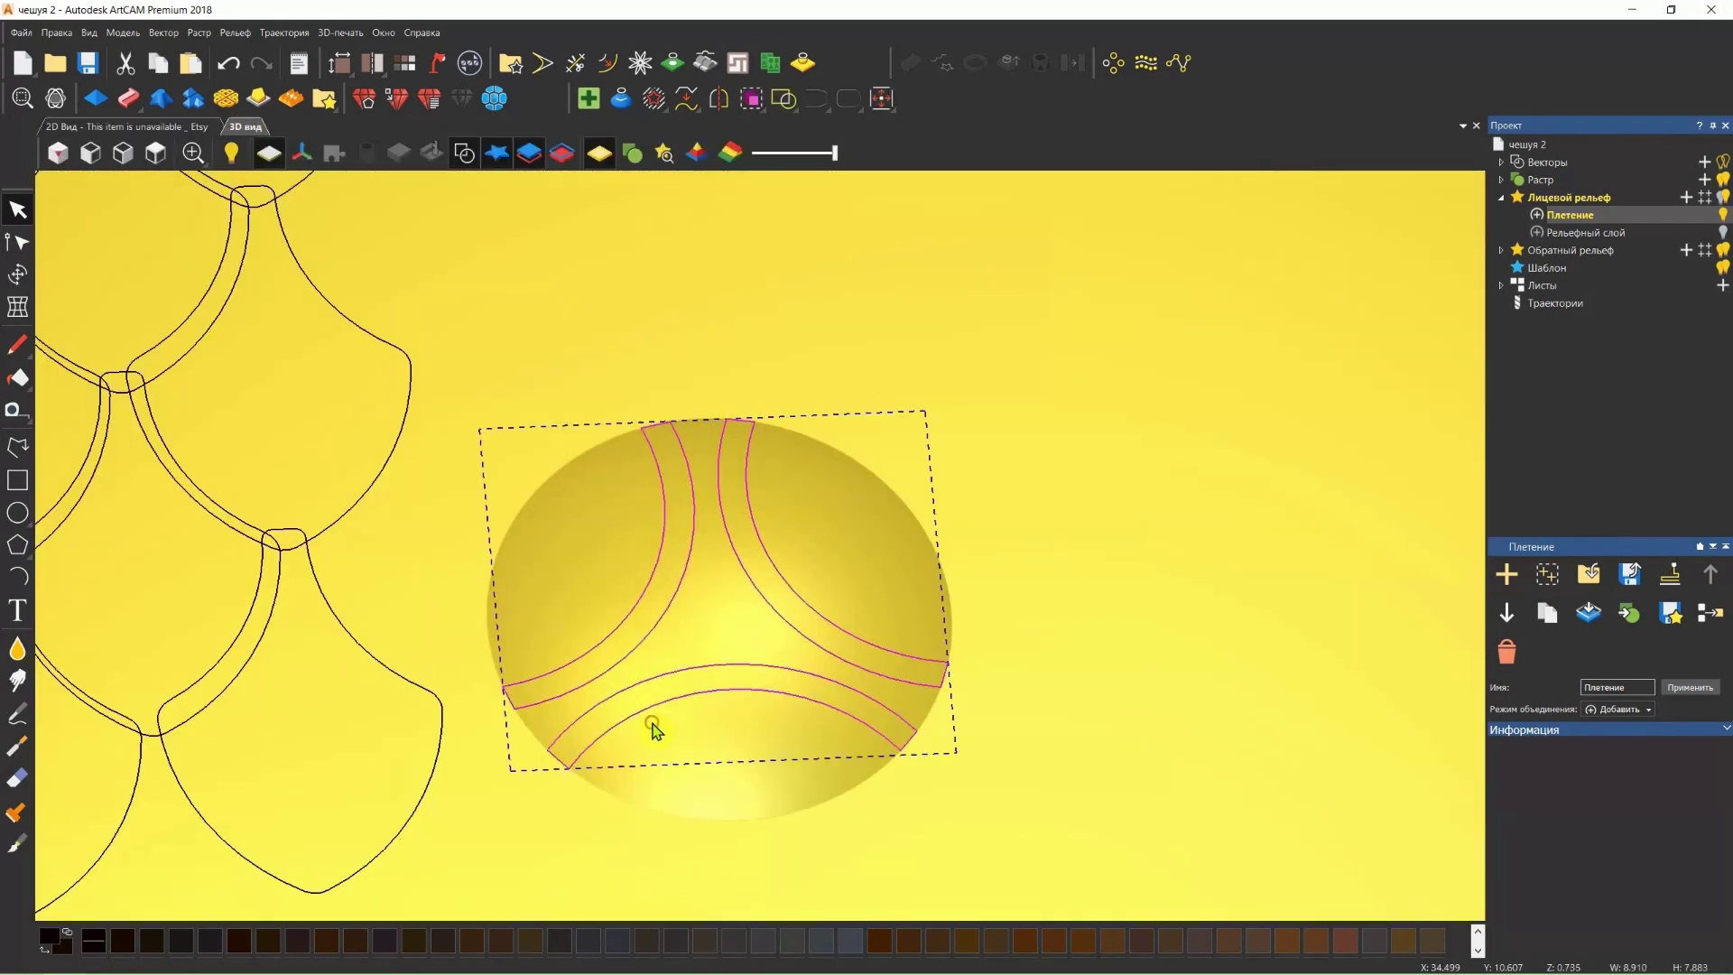
Apply a flat Плоскость profile with 0.2 start height to the selected arms, then deselect.
click(104, 106)
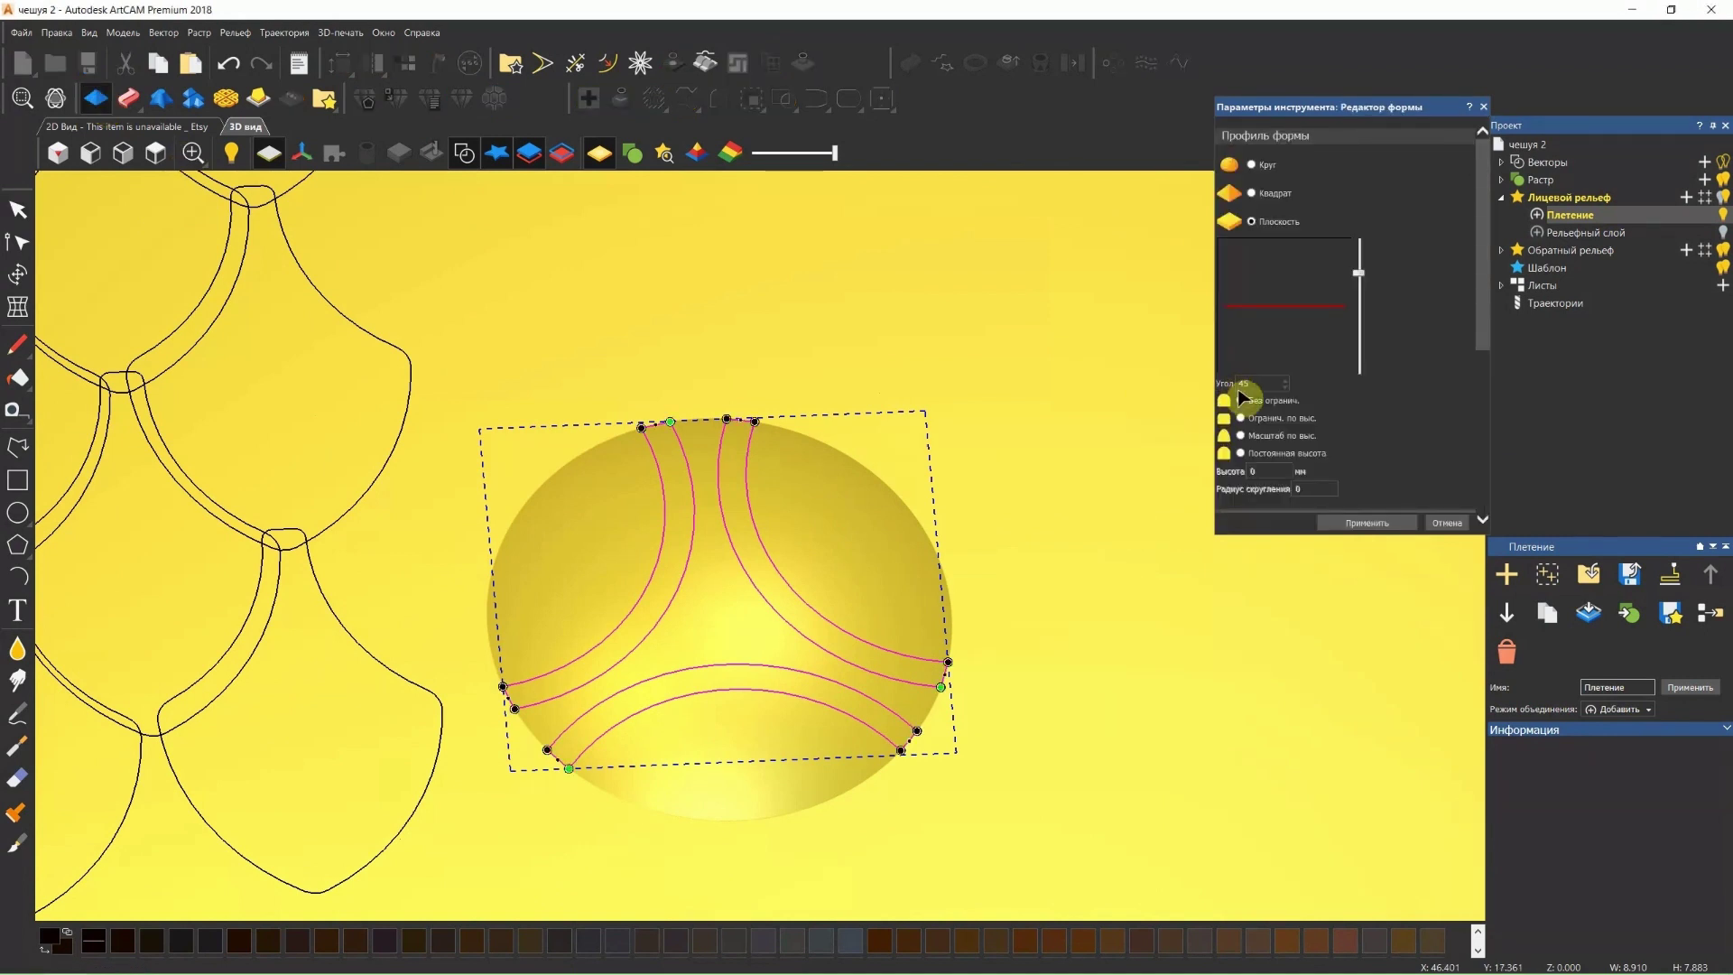
click(1262, 223)
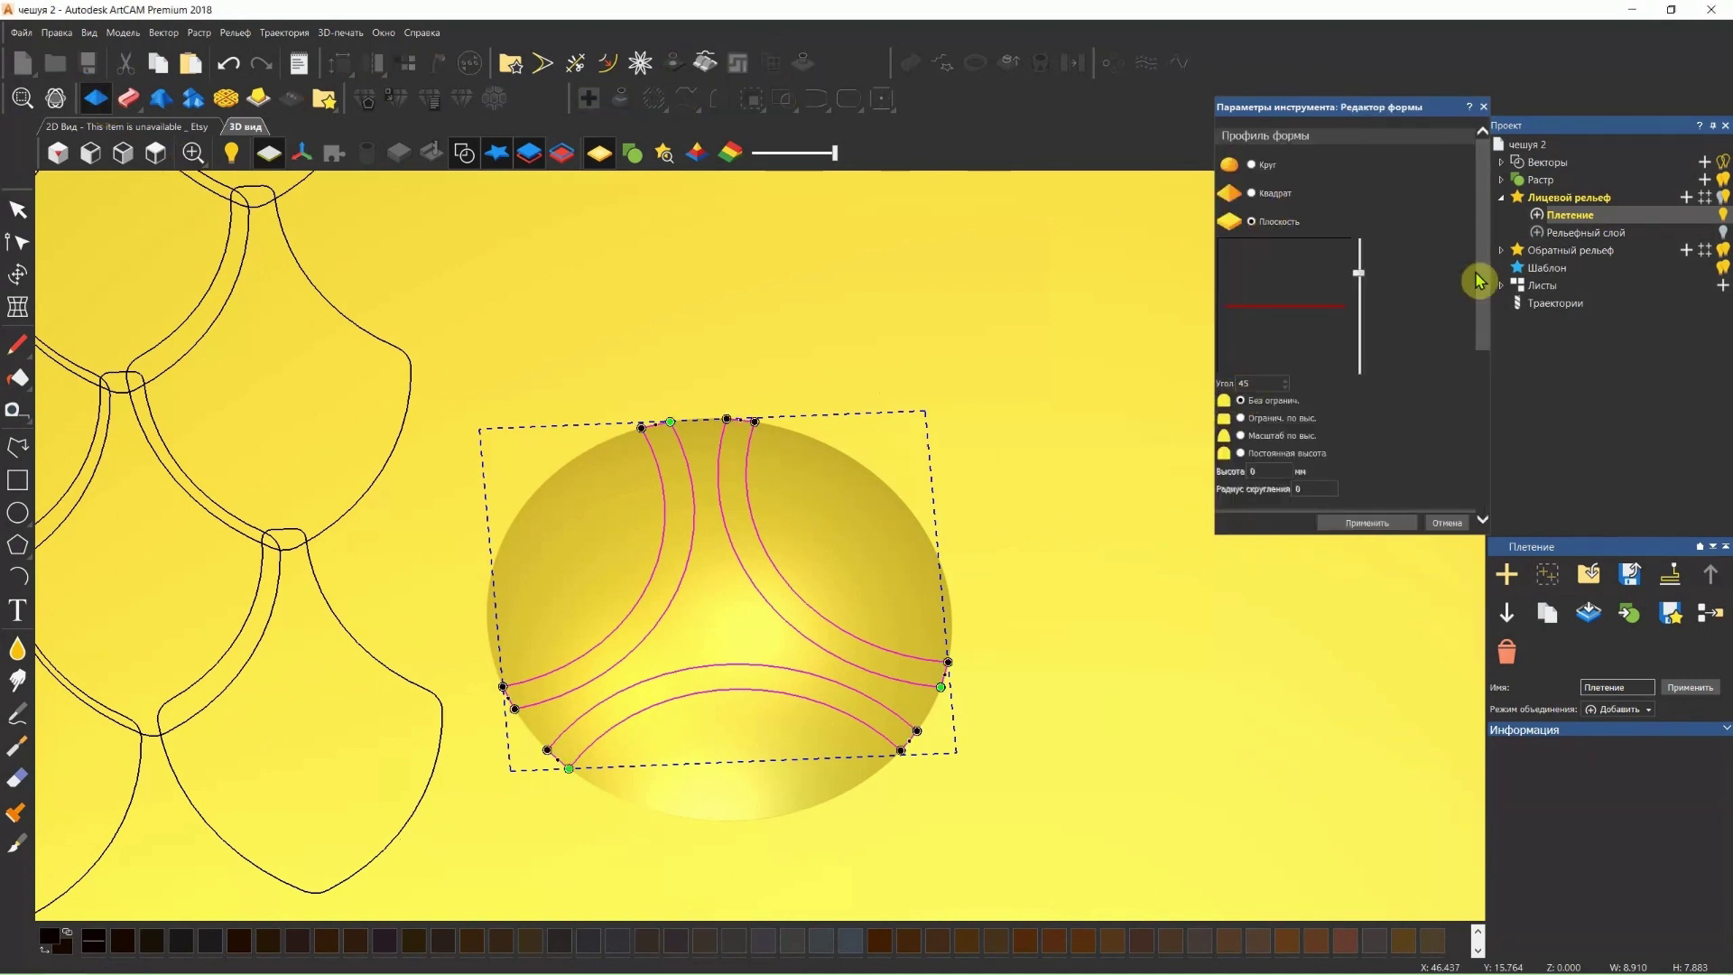
scroll(1419, 283, down, 2)
scroll(1420, 282, down, 2)
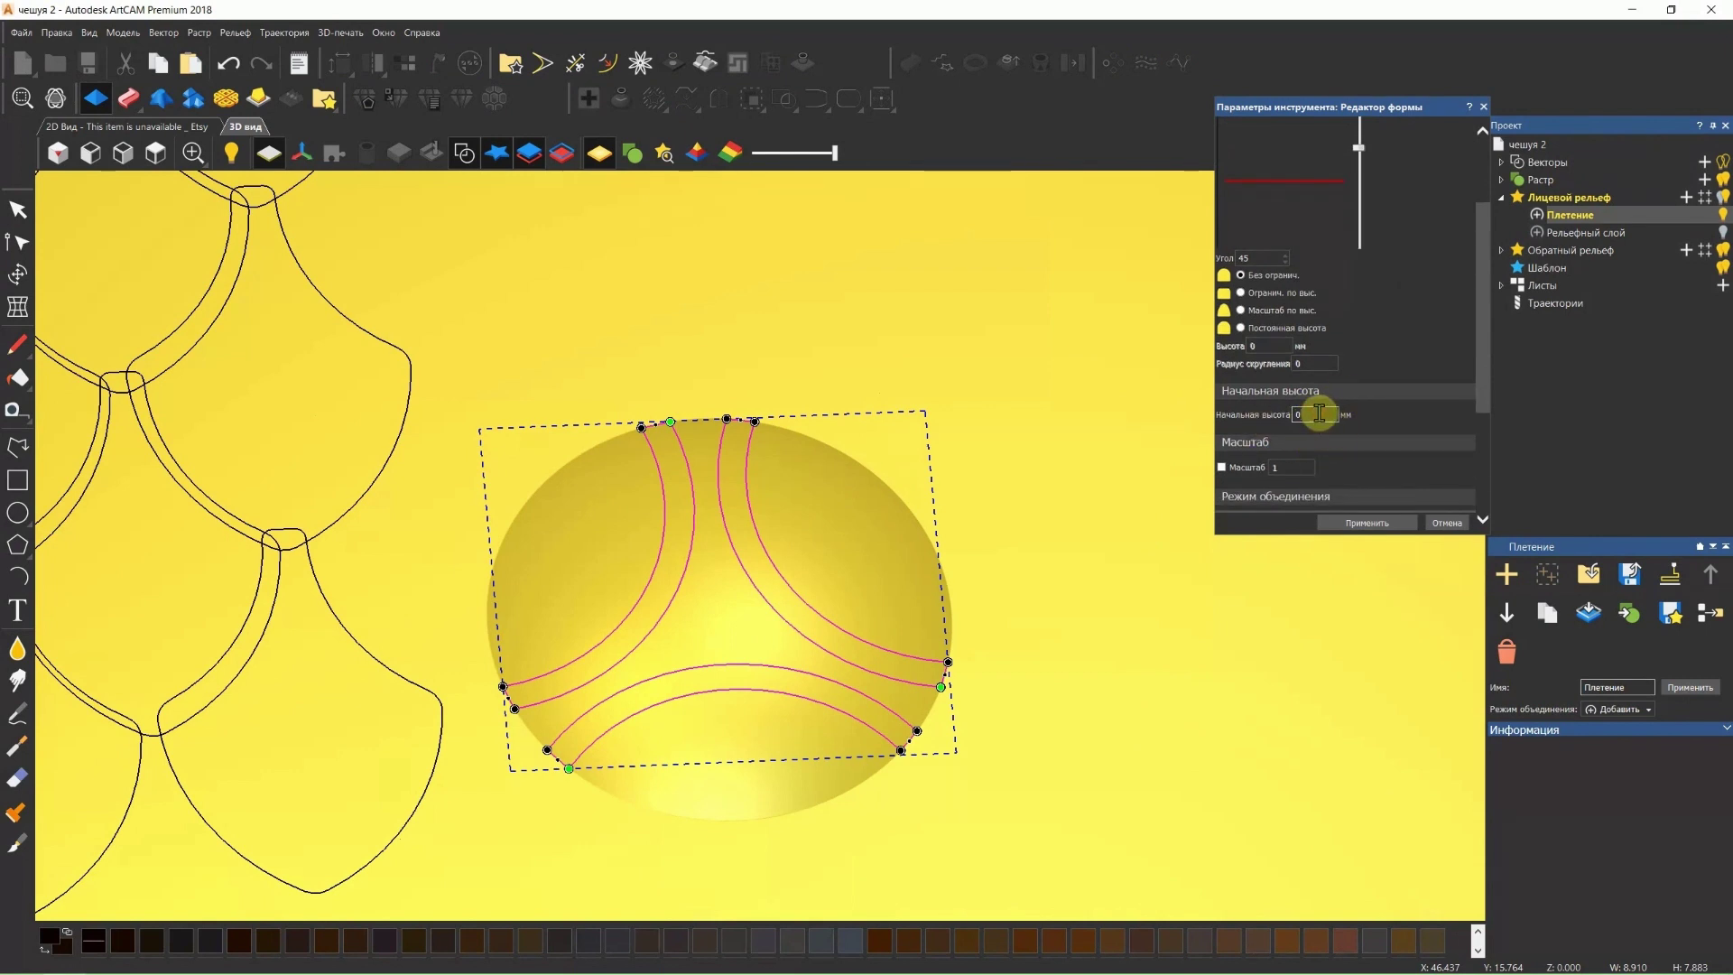
mouse_move(722, 629)
mouse_down()
mouse_move(747, 356)
mouse_move(736, 505)
mouse_up()
click(1351, 532)
click(1362, 532)
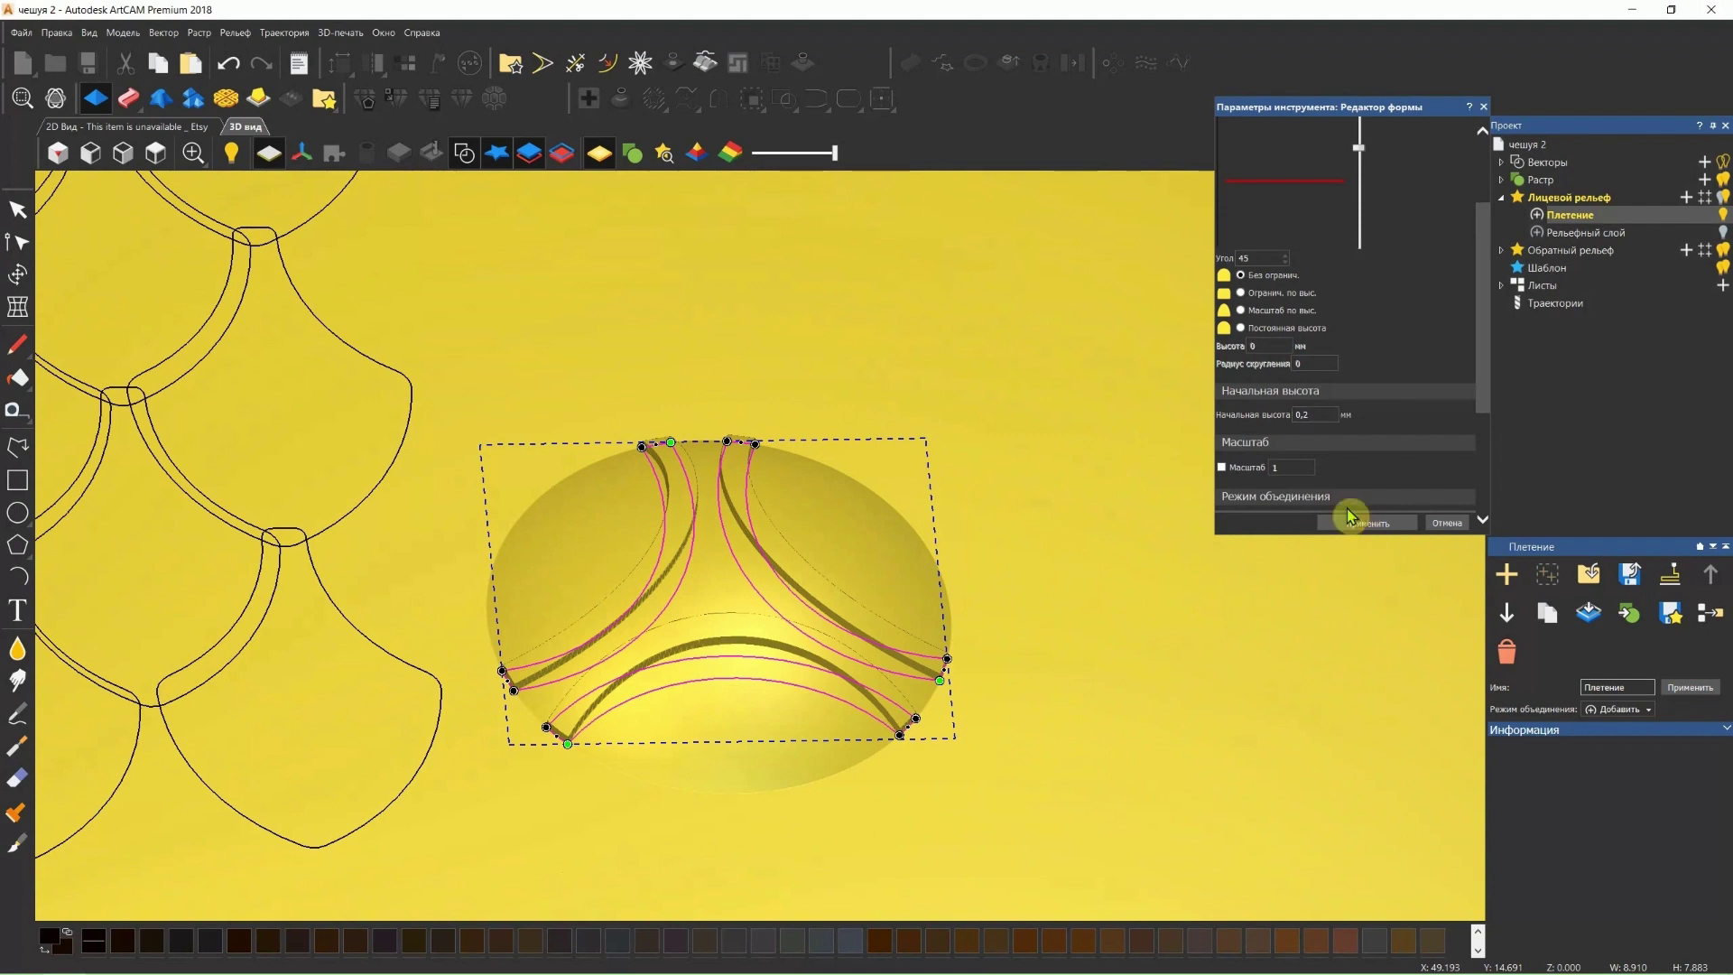
click(1481, 108)
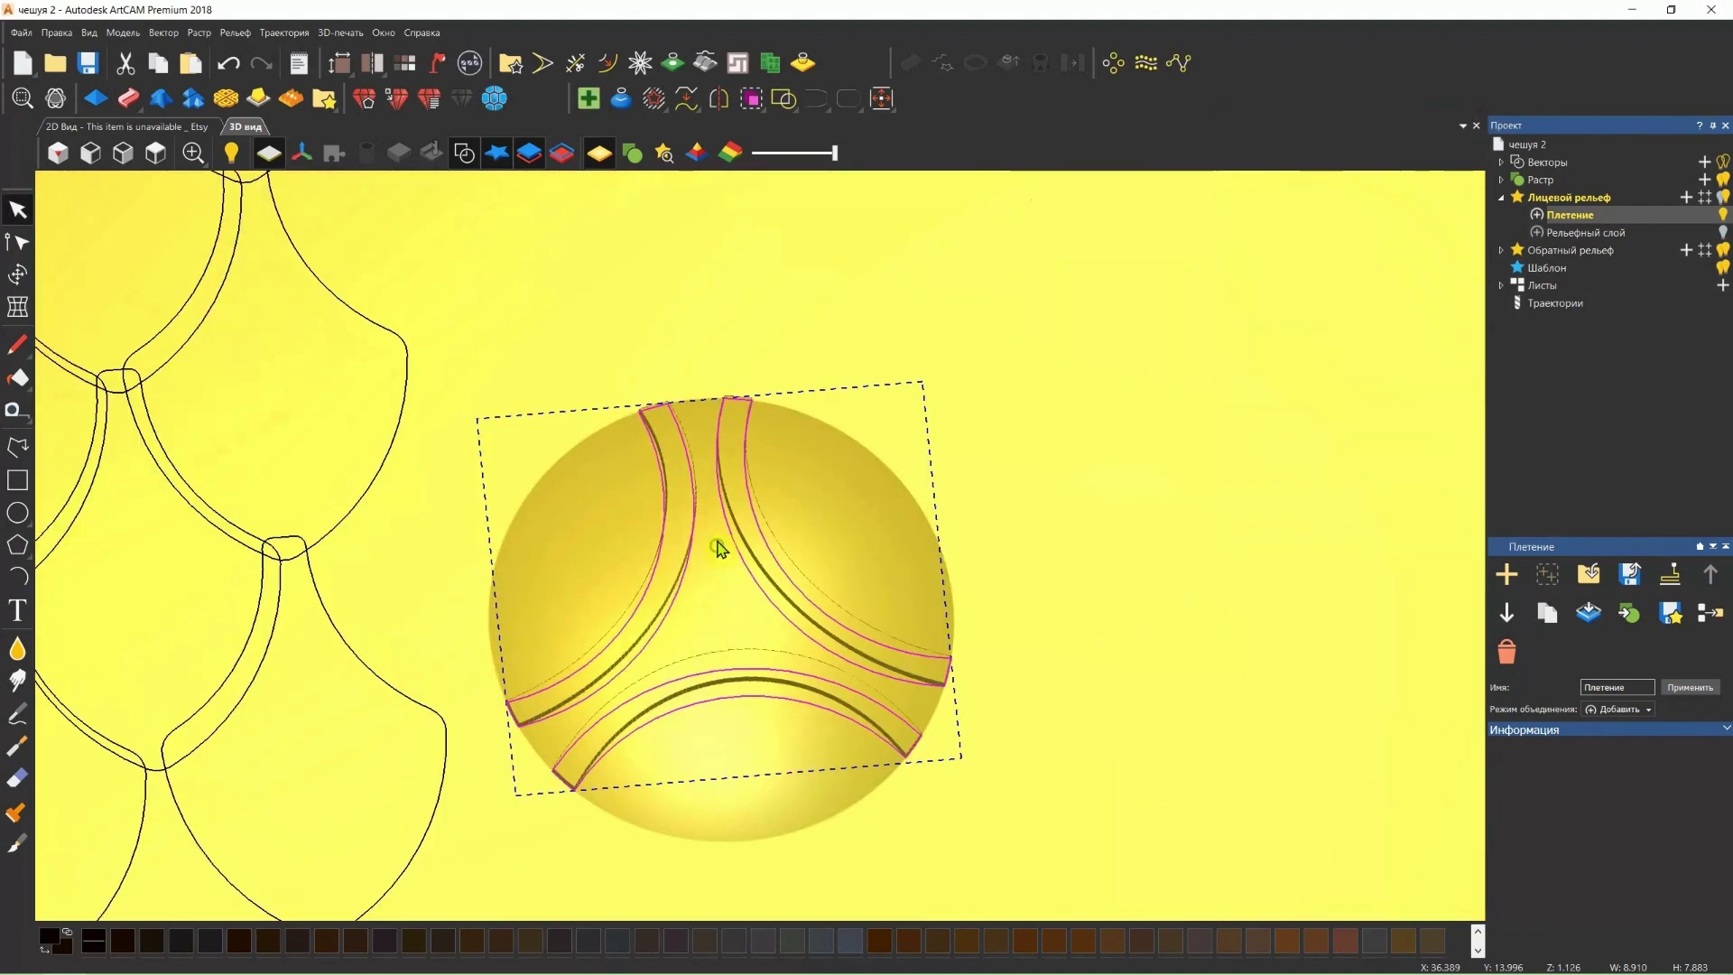
drag(716, 542, 686, 542)
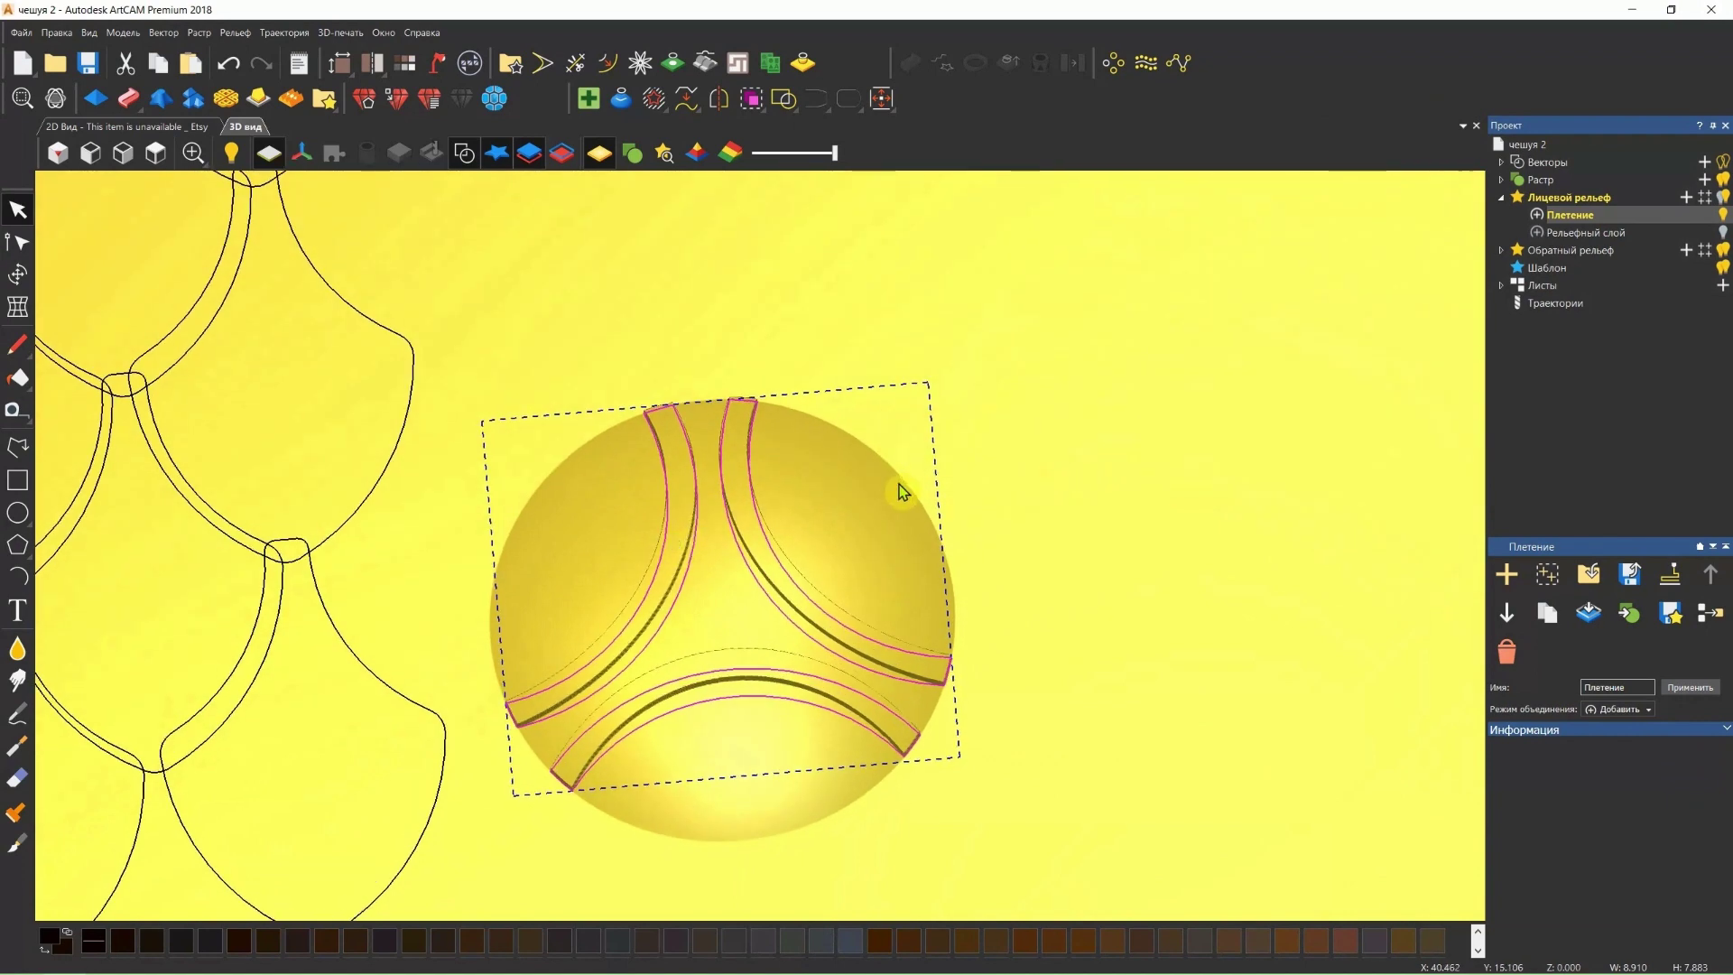
click(1087, 495)
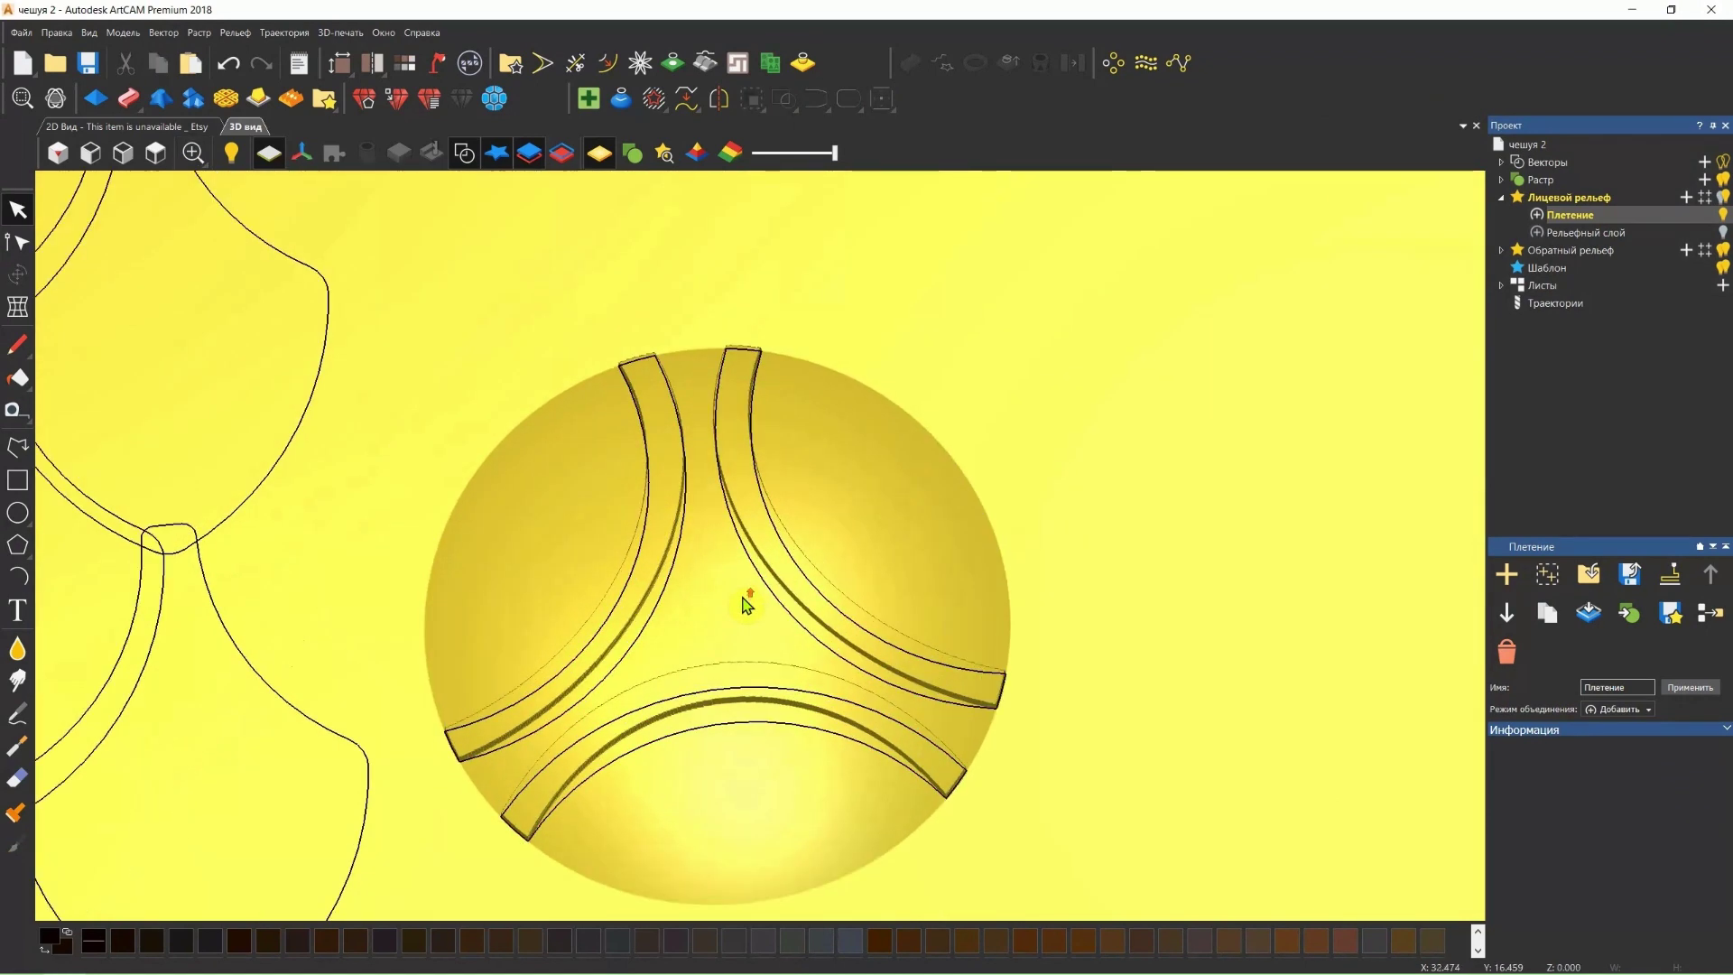
In the 2D view, cut the traced triangle vectors and paste them back in place.
click(171, 126)
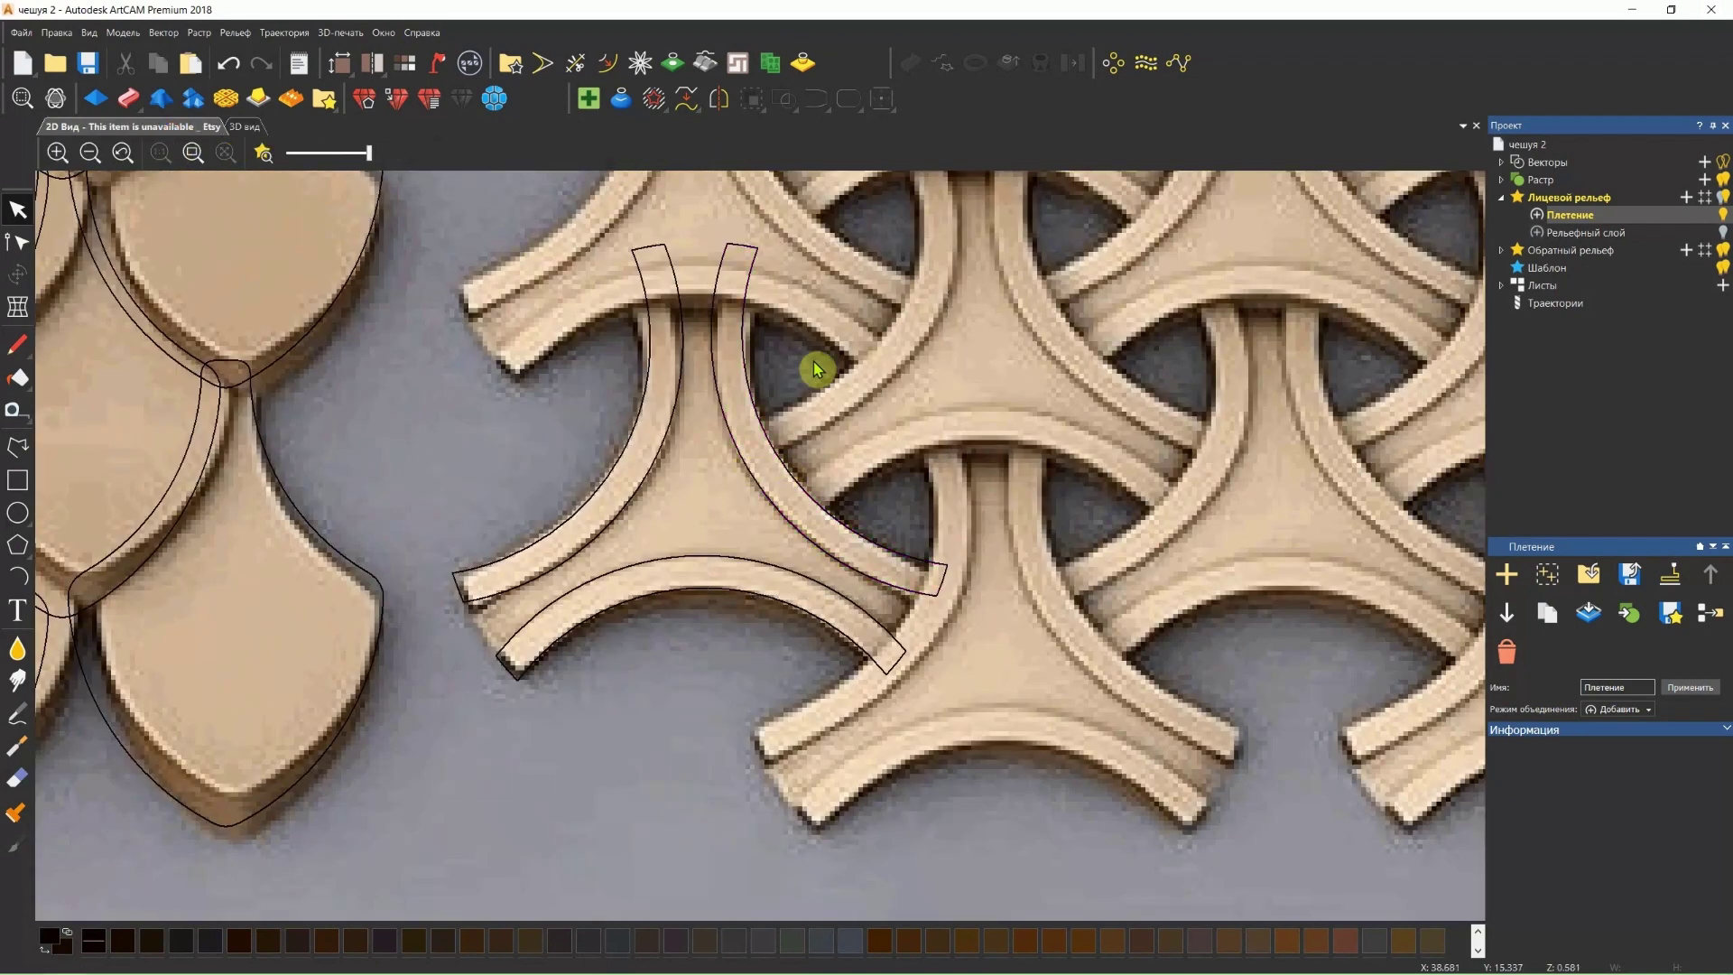
mouse_move(837, 375)
mouse_down()
mouse_move(577, 636)
mouse_move(578, 678)
mouse_up()
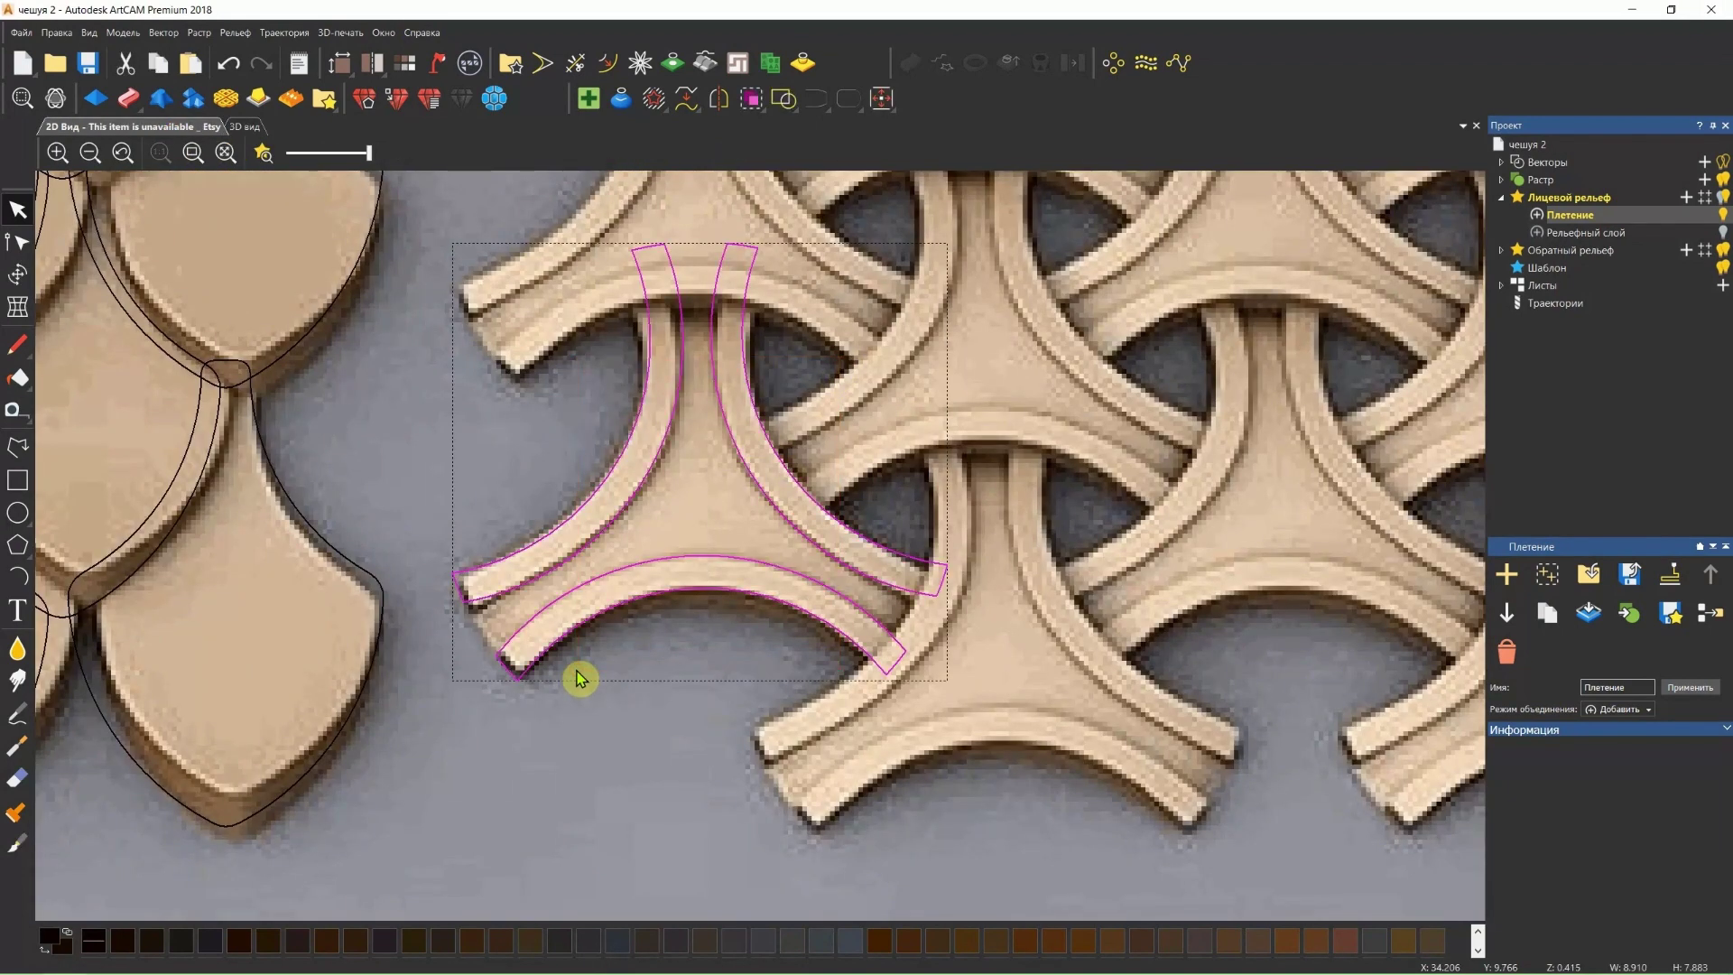
key(Delete)
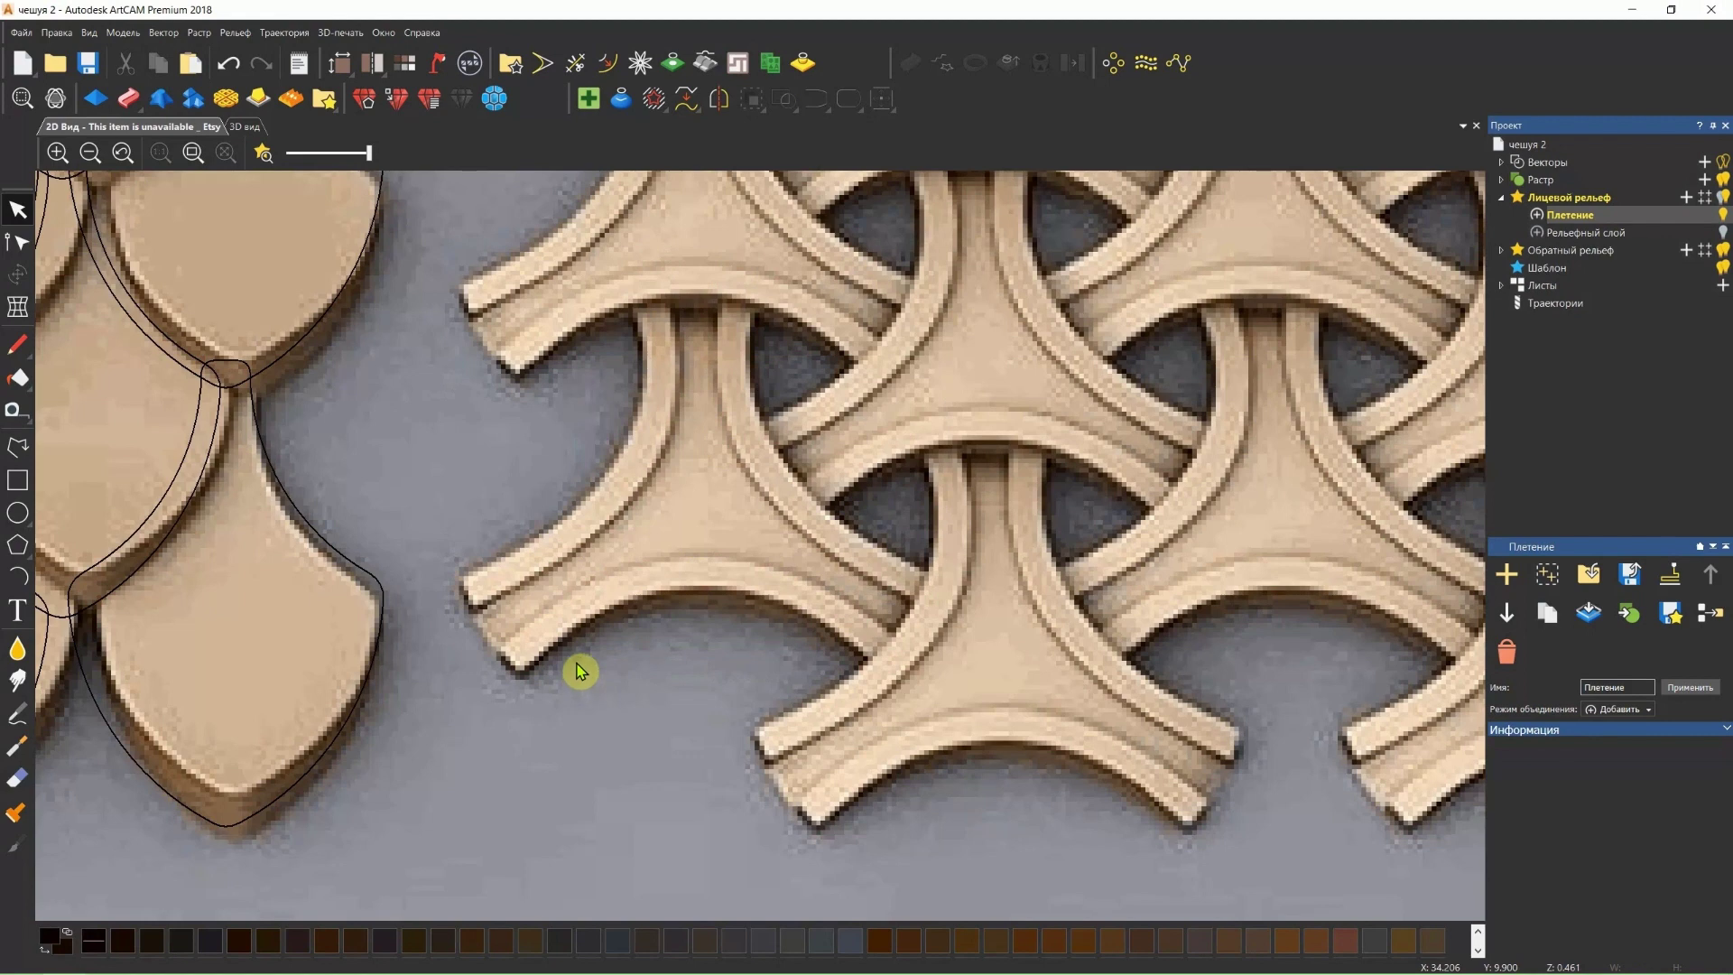
key(ctrl+v)
click(831, 346)
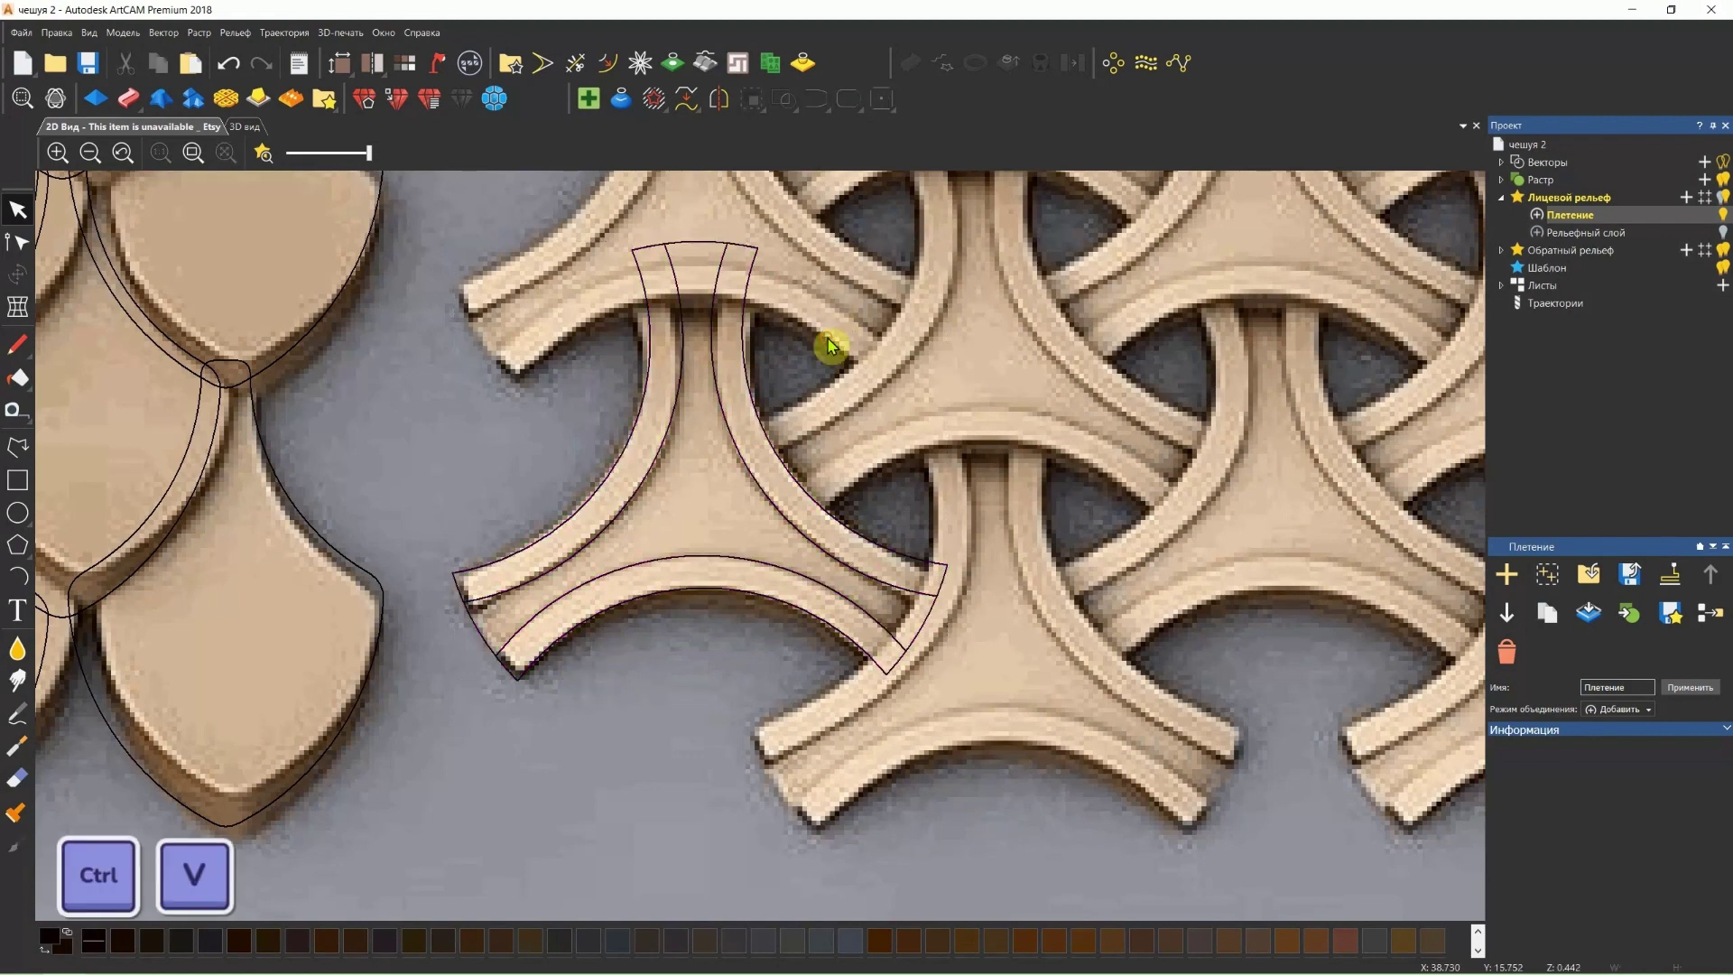
Trim away the inner right, left and lower curves of the weave outline.
click(575, 63)
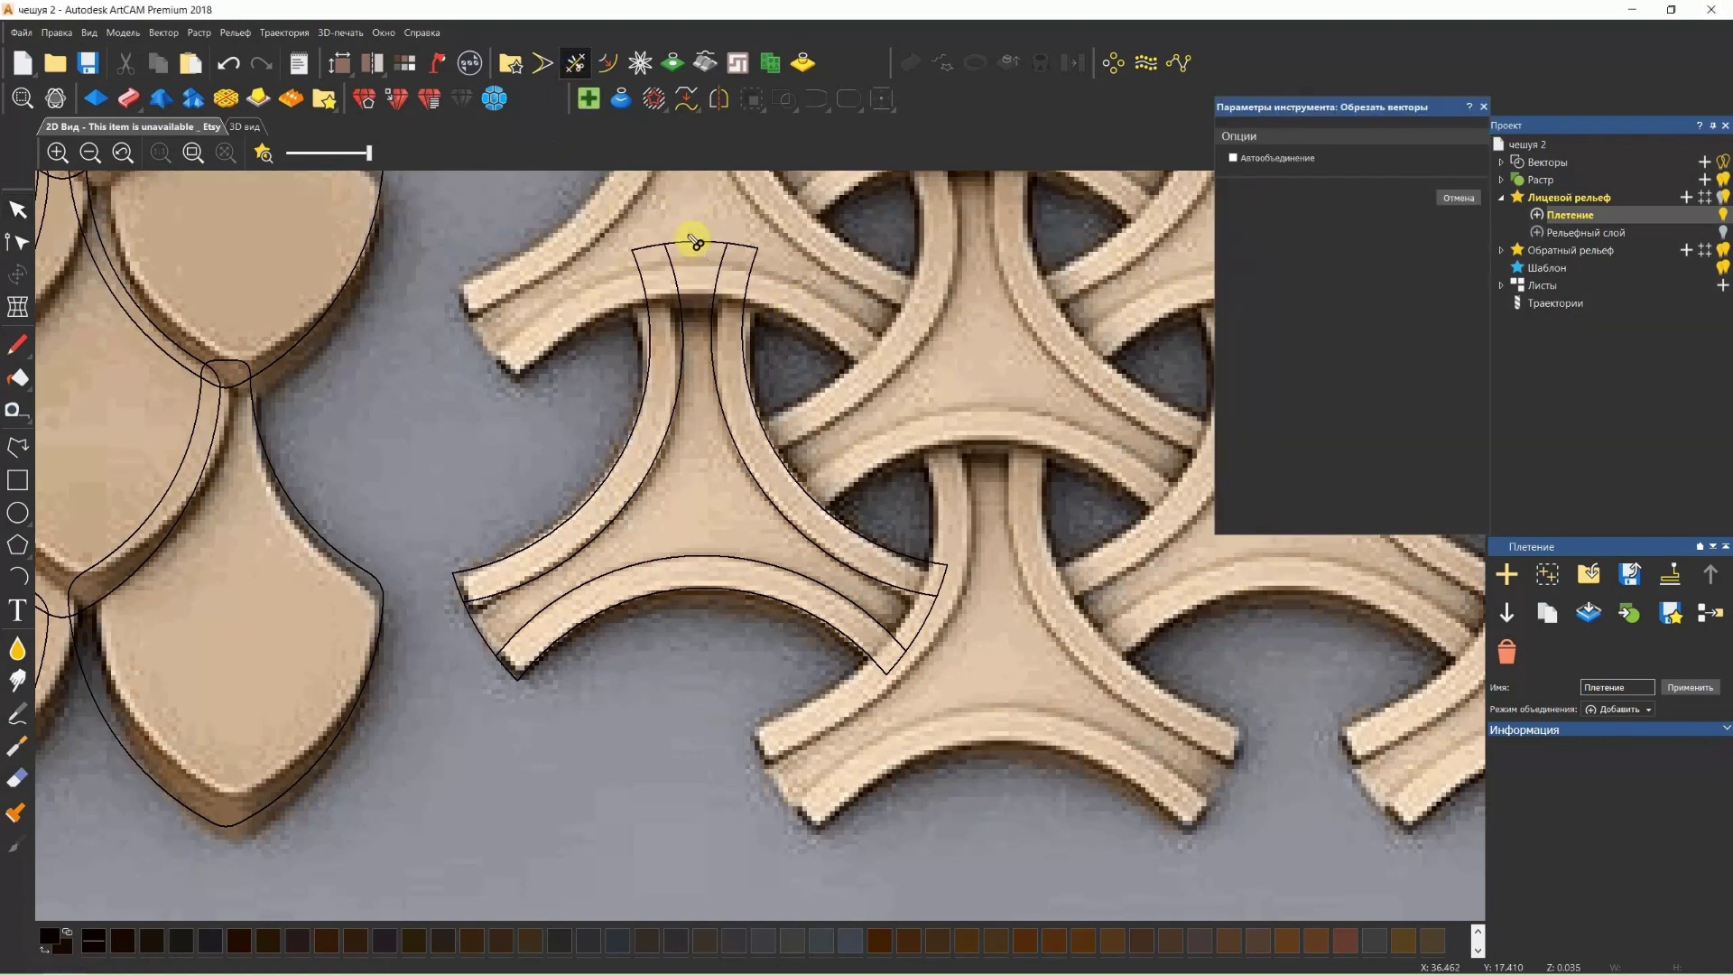
click(714, 291)
click(682, 313)
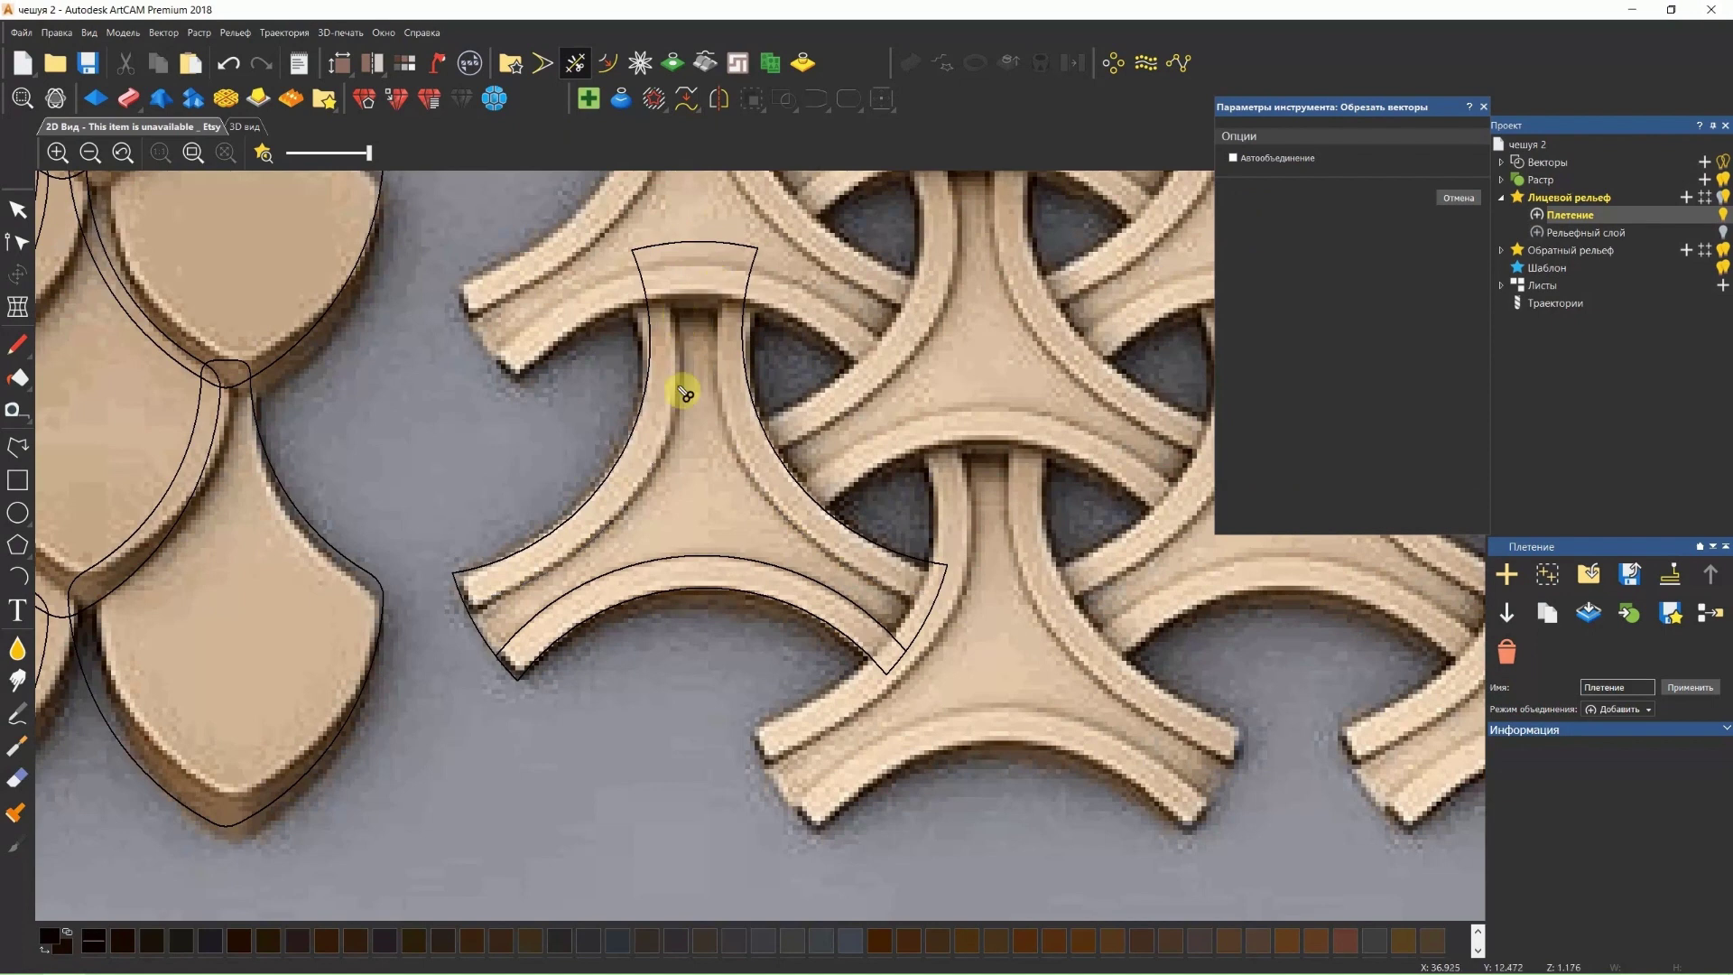
click(724, 556)
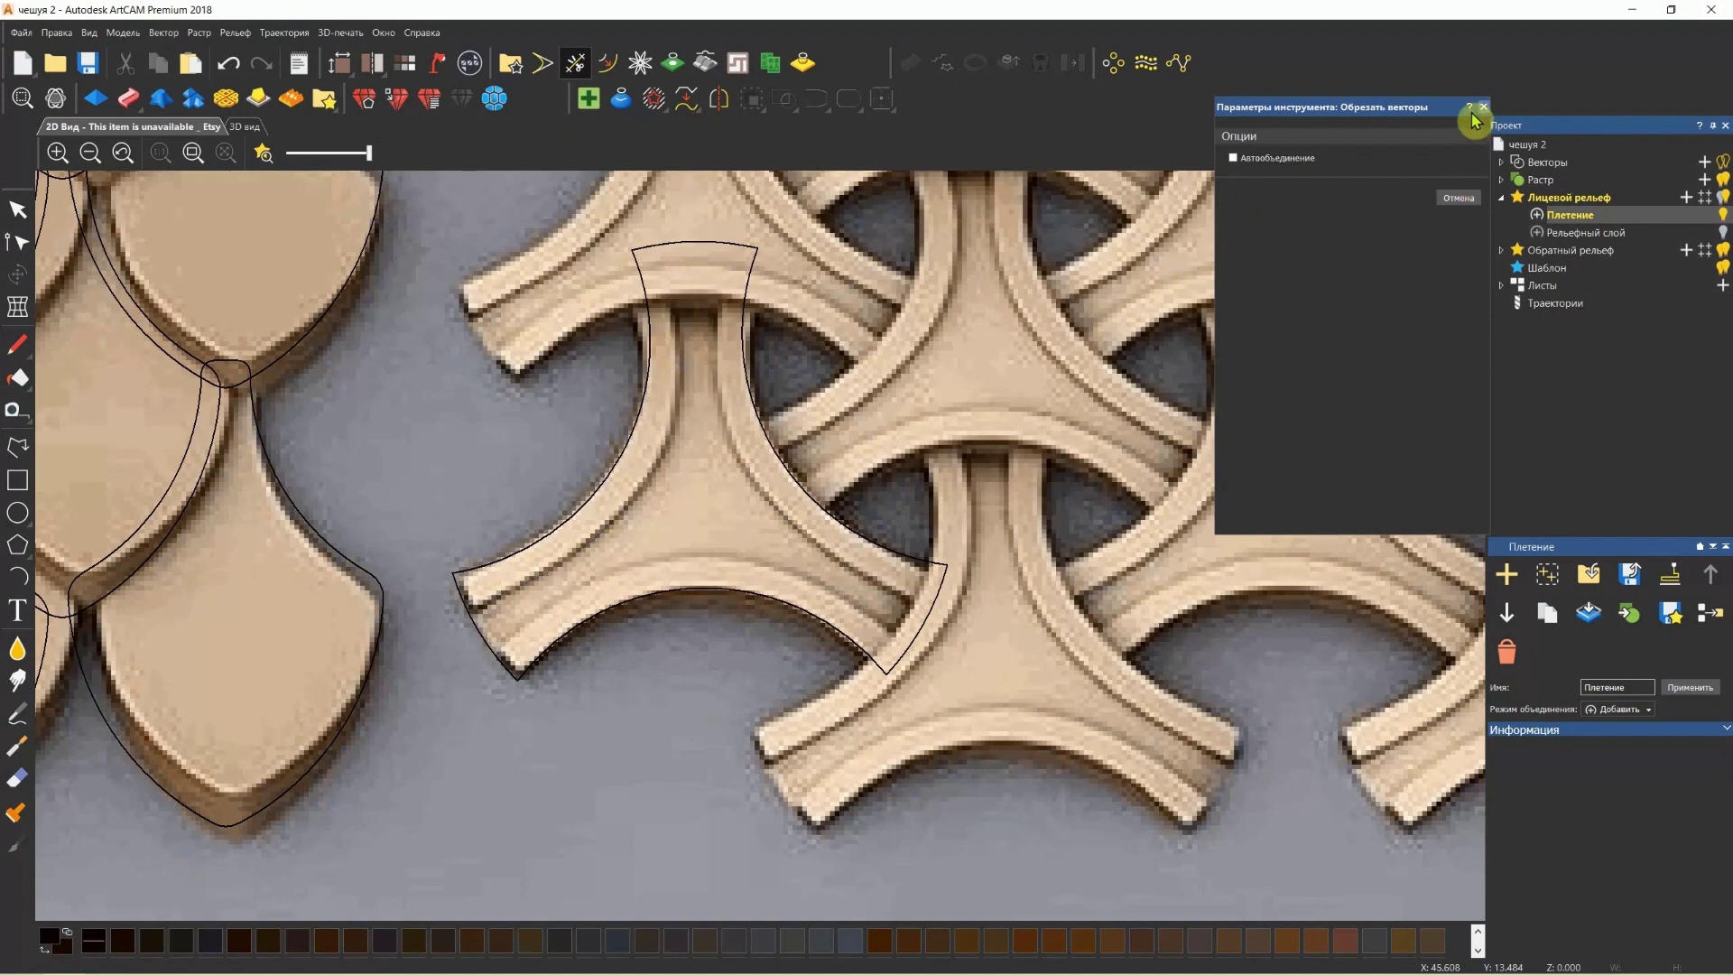
click(1483, 107)
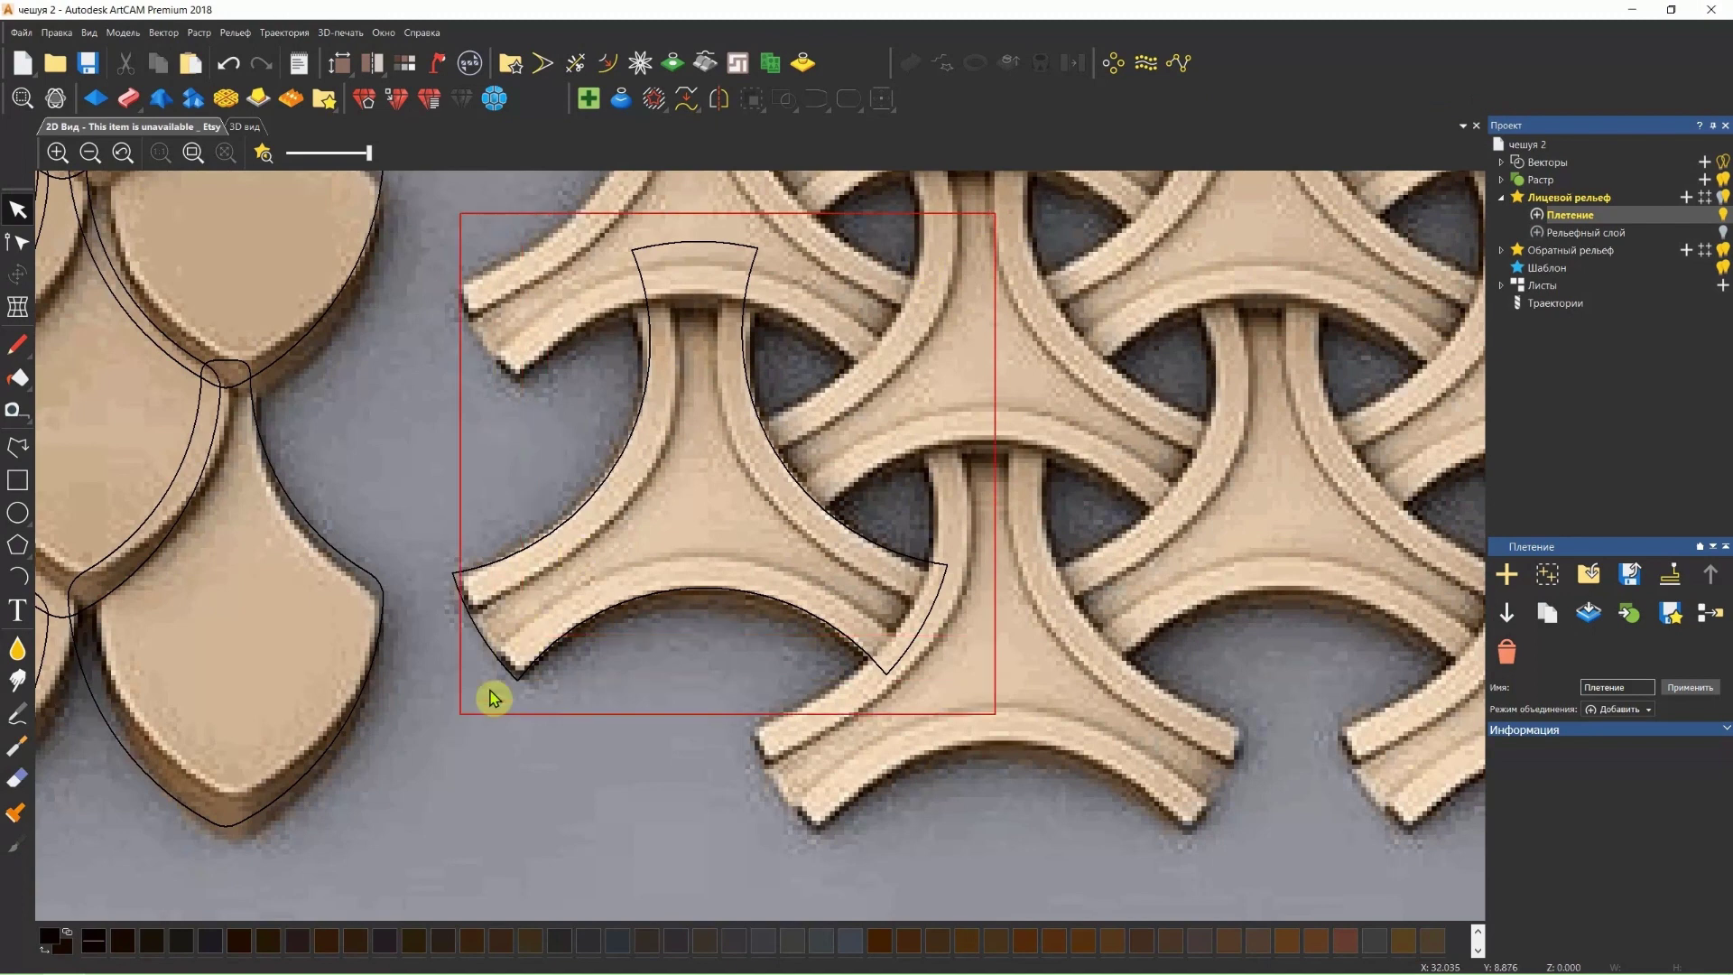
Join the six trimmed outline pieces into one vector using Coincident End Points at 0.1 mm.
drag(923, 264, 424, 755)
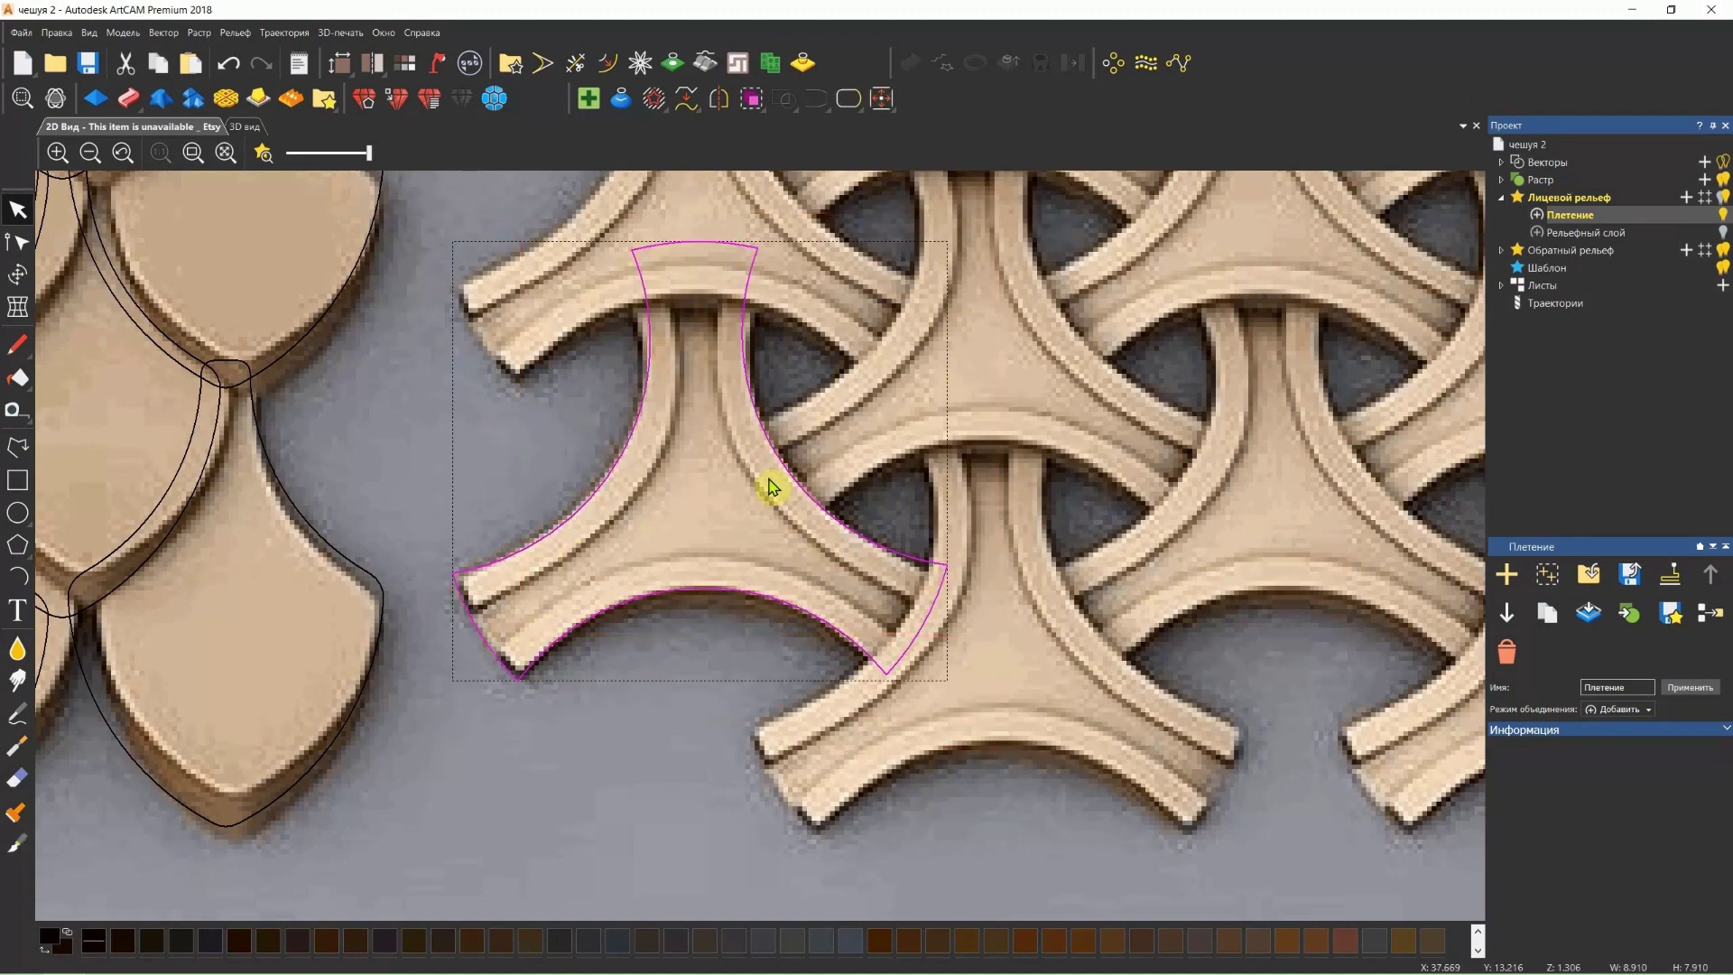
key(j)
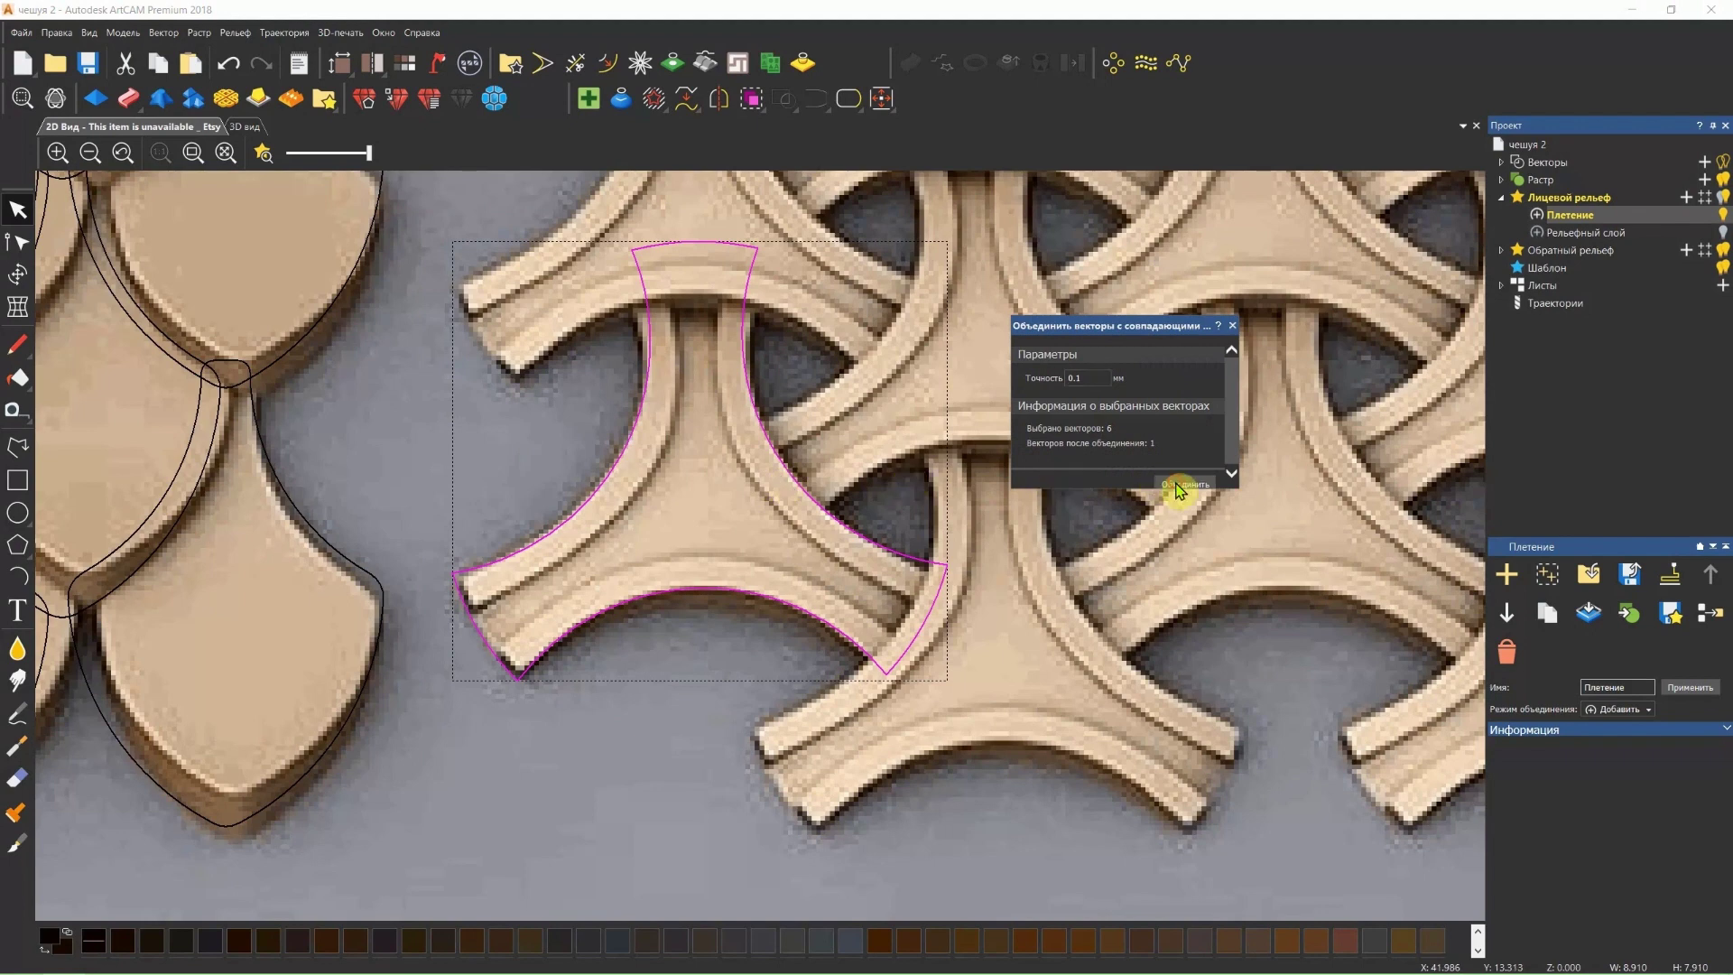
click(1176, 486)
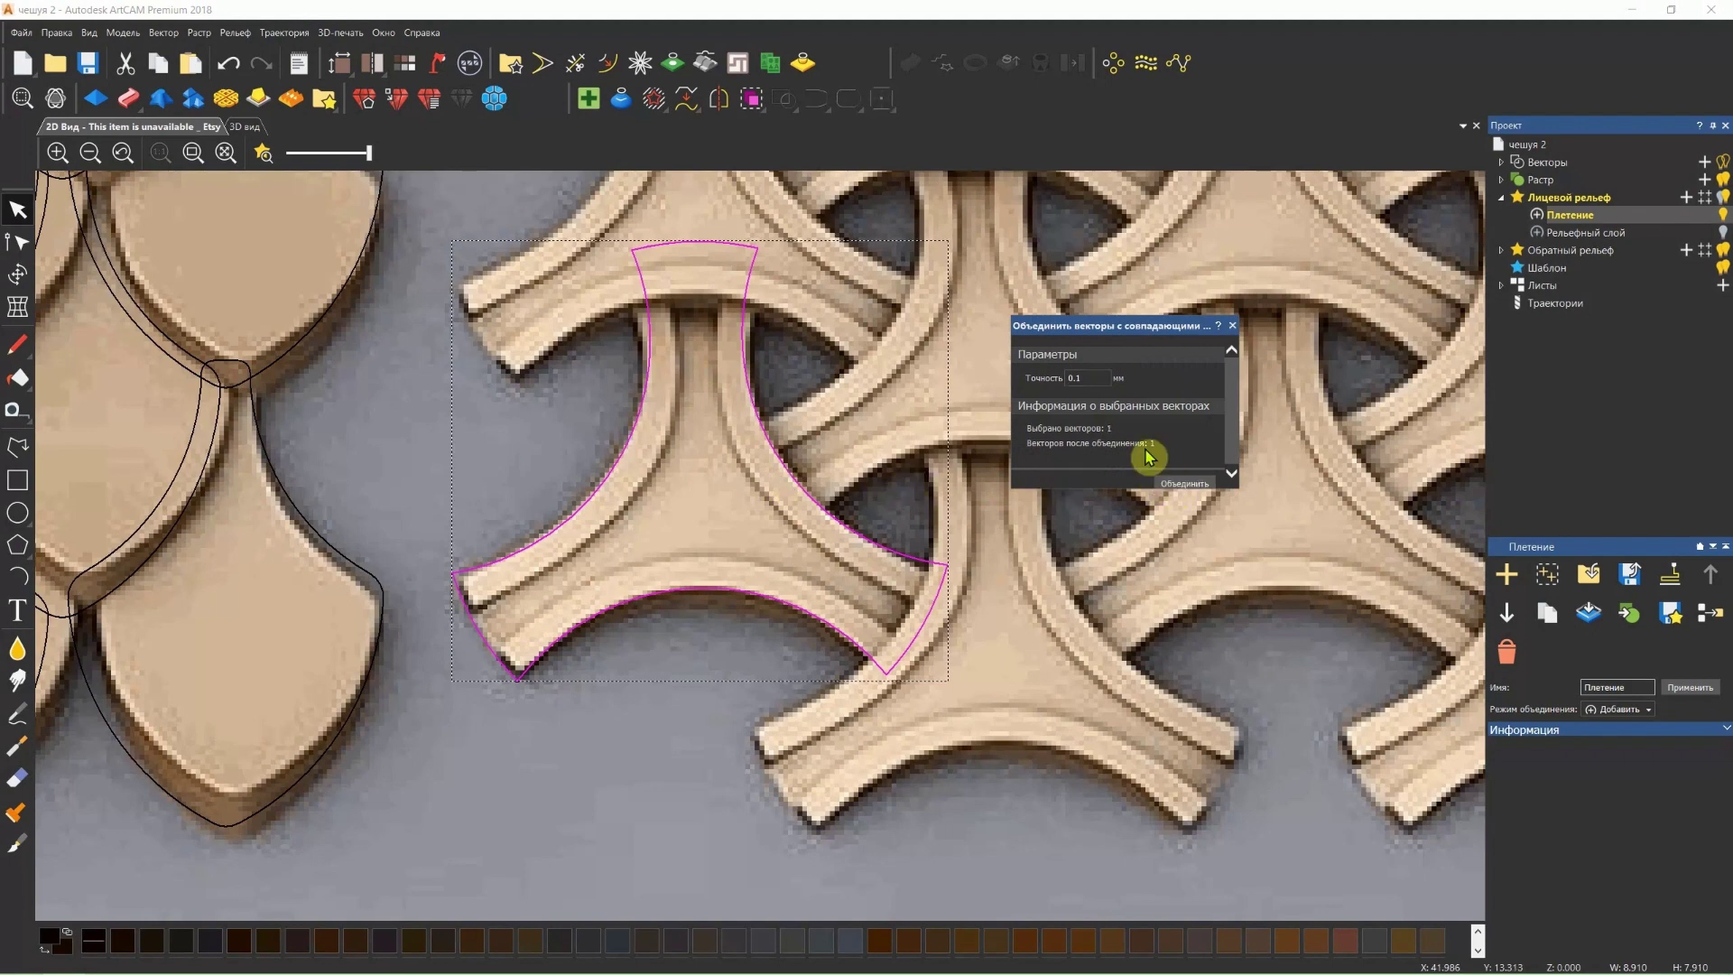
click(1232, 325)
click(986, 449)
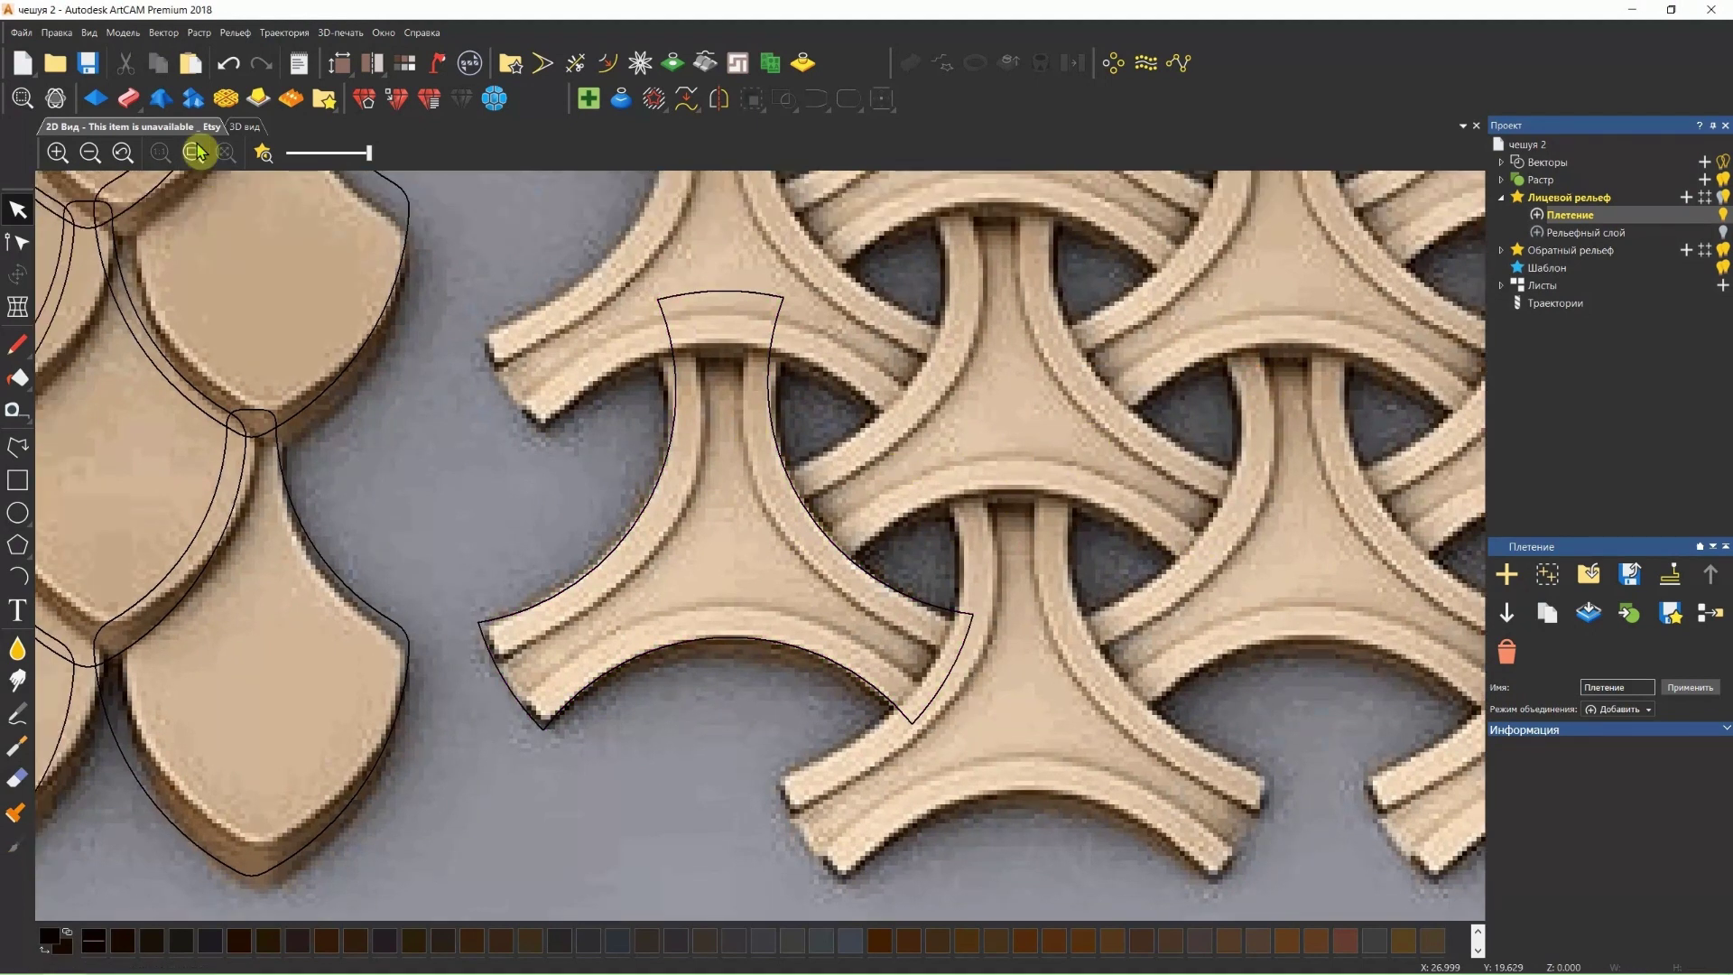
In the 3D view, select the merged weave outline above the dome relief.
click(246, 126)
scroll(777, 609, down, 1)
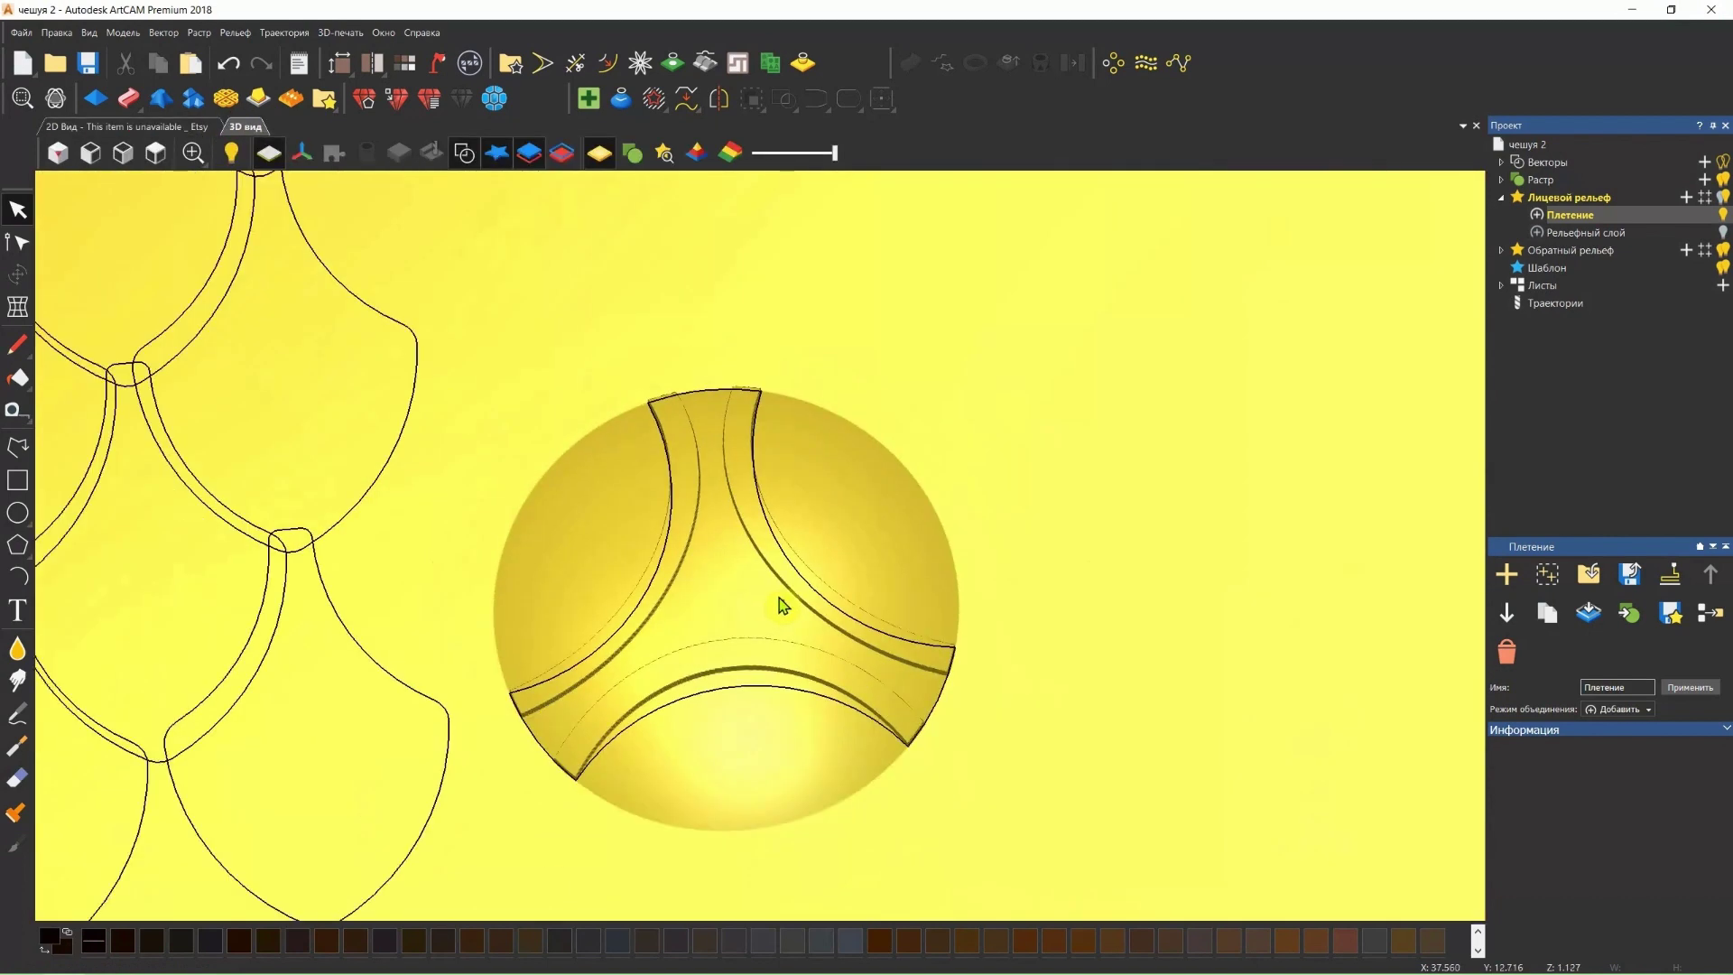
click(749, 591)
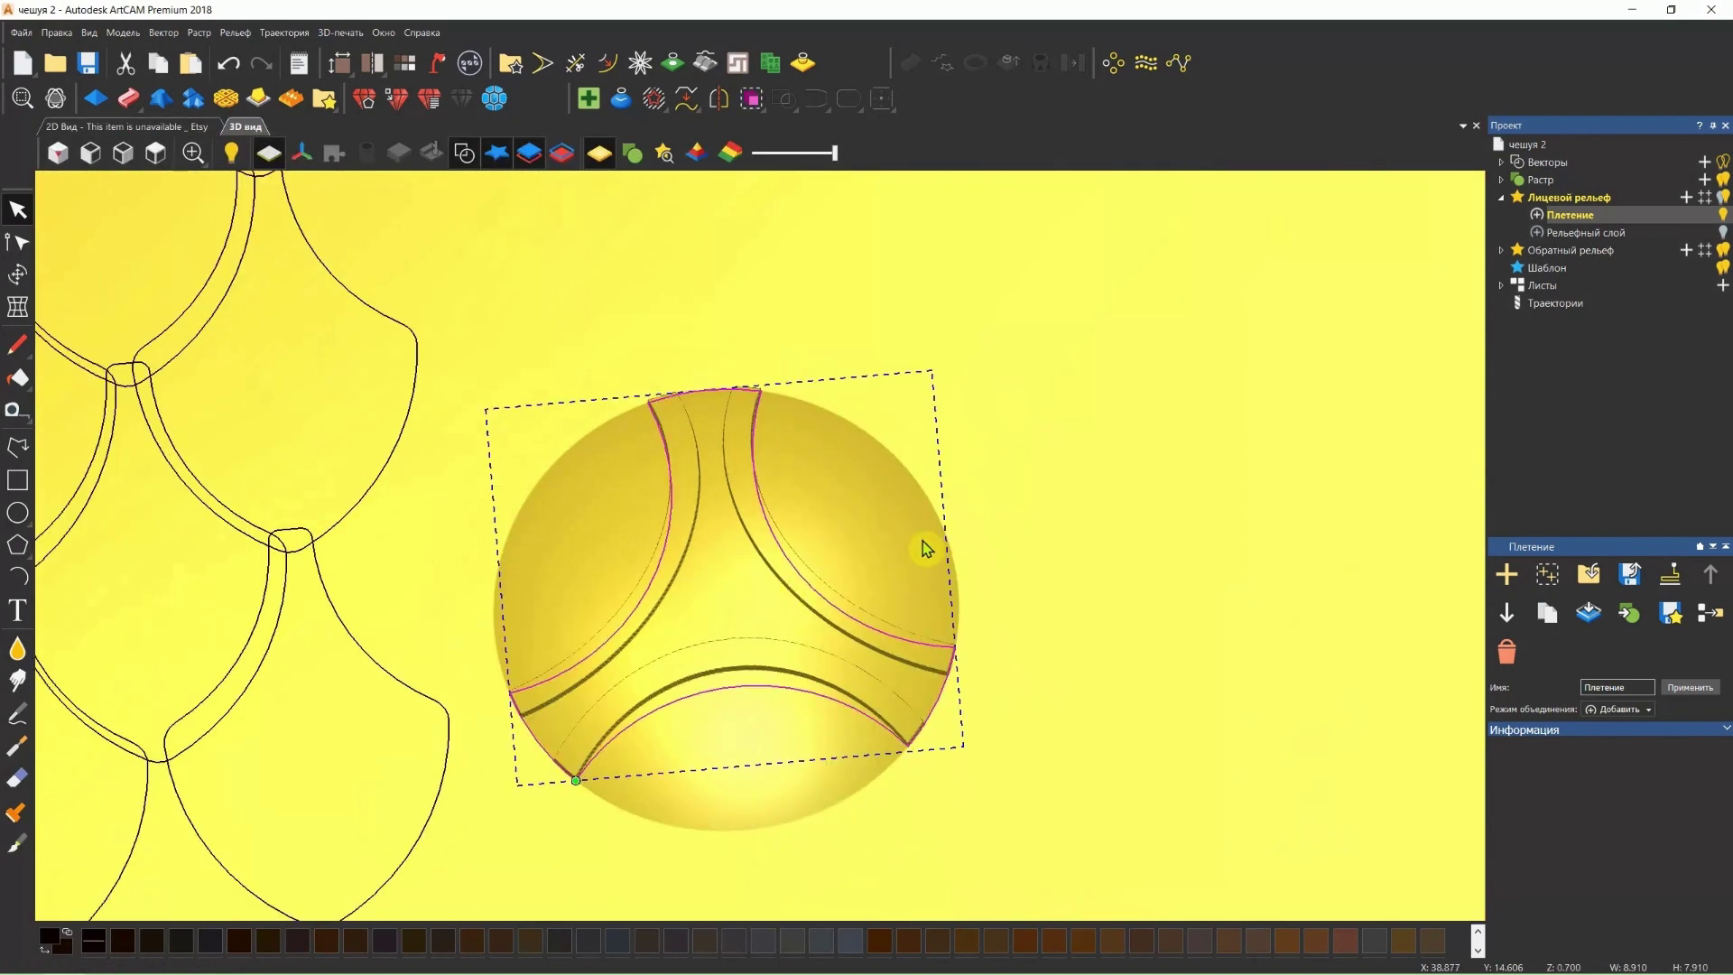
click(231, 33)
mouse_move(309, 160)
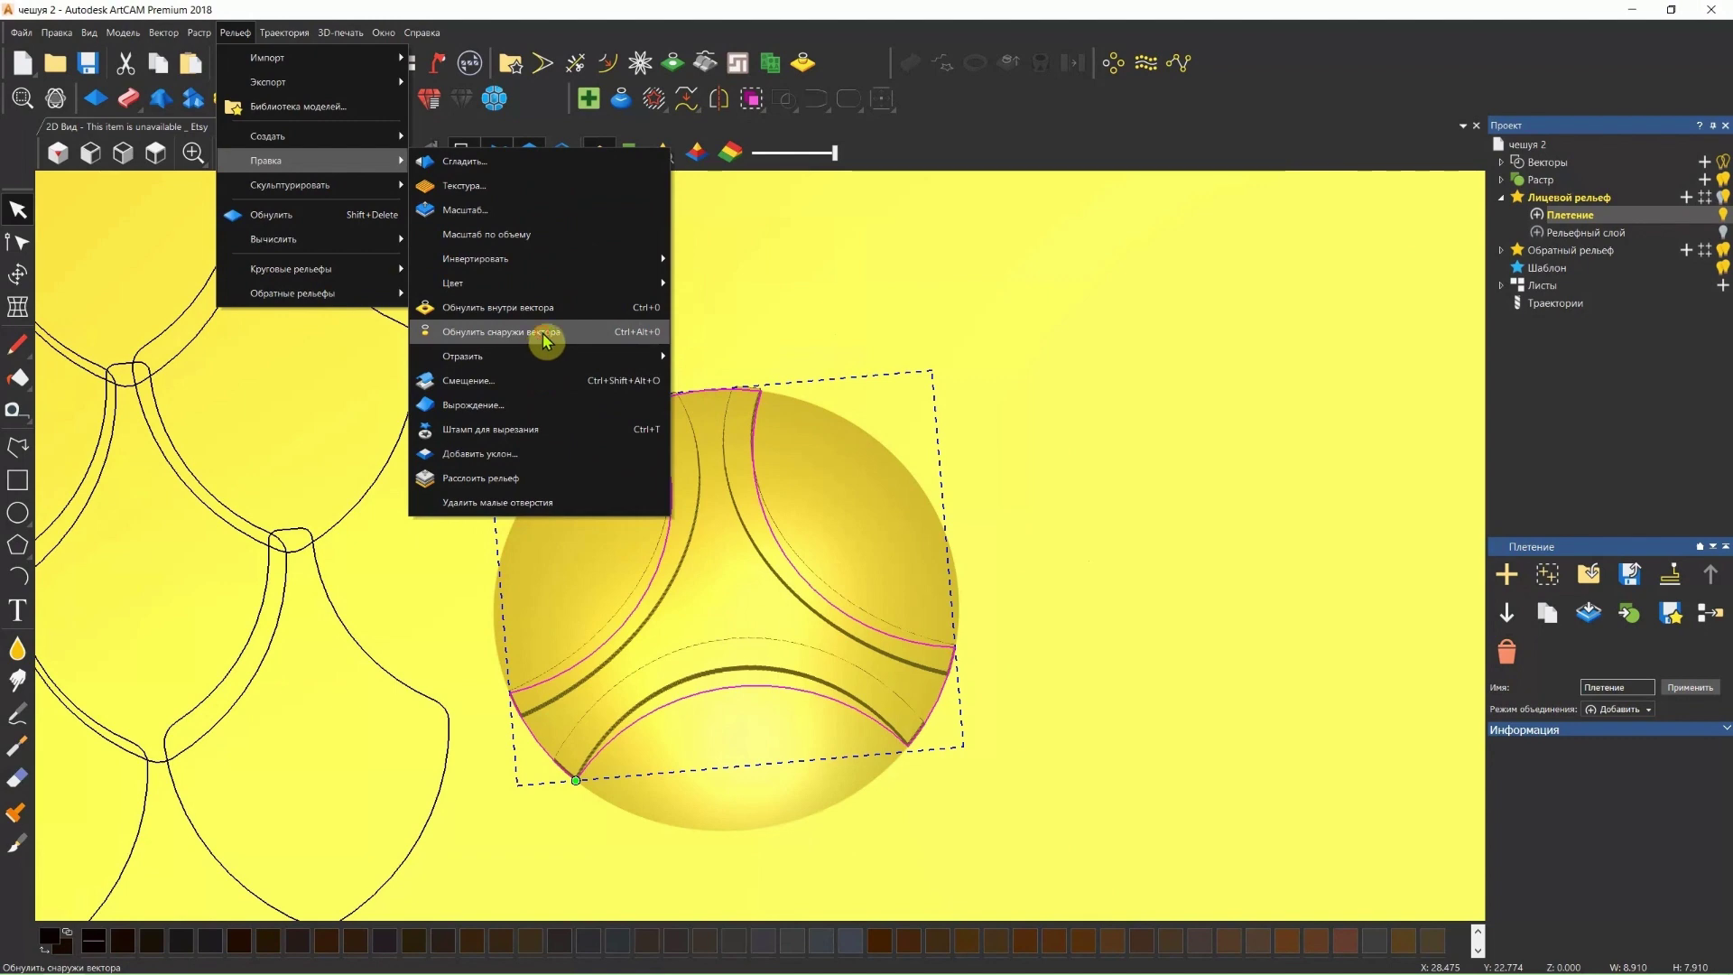
Zero the relief outside the merged outline and orbit to inspect the three-armed piece.
click(546, 341)
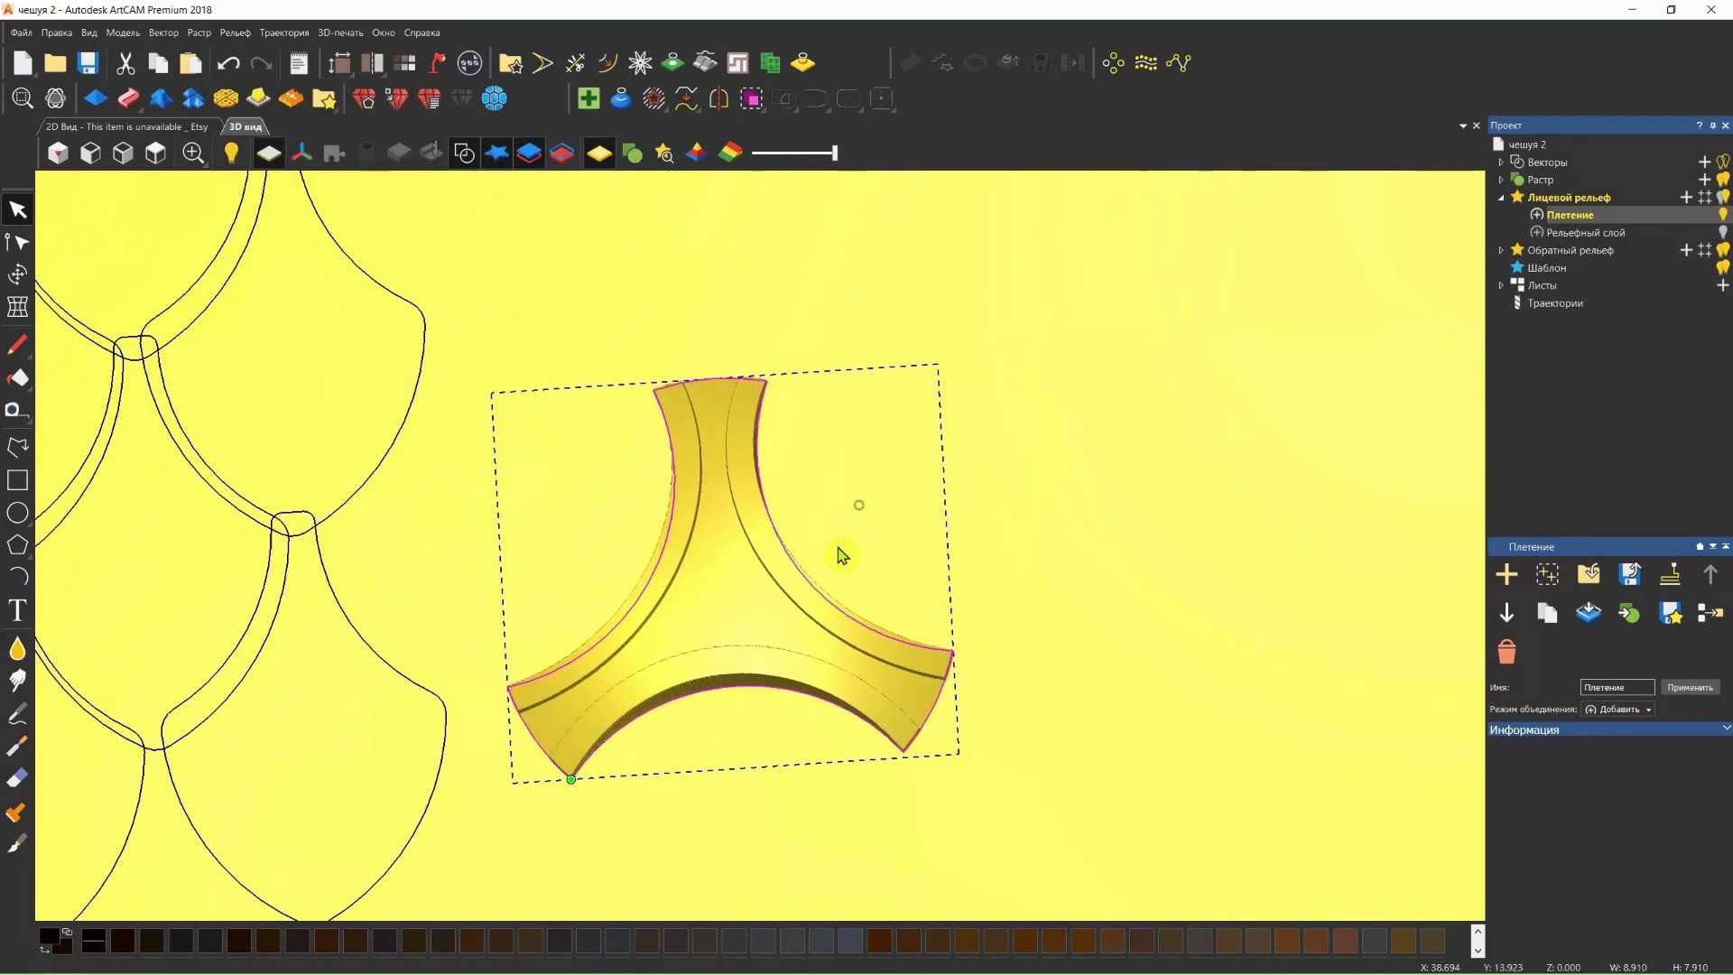
click(1044, 515)
scroll(987, 549, down, 3)
mouse_move(877, 546)
mouse_down()
mouse_move(804, 349)
mouse_move(742, 596)
mouse_up()
drag(957, 406, 945, 434)
scroll(922, 408, down, 2)
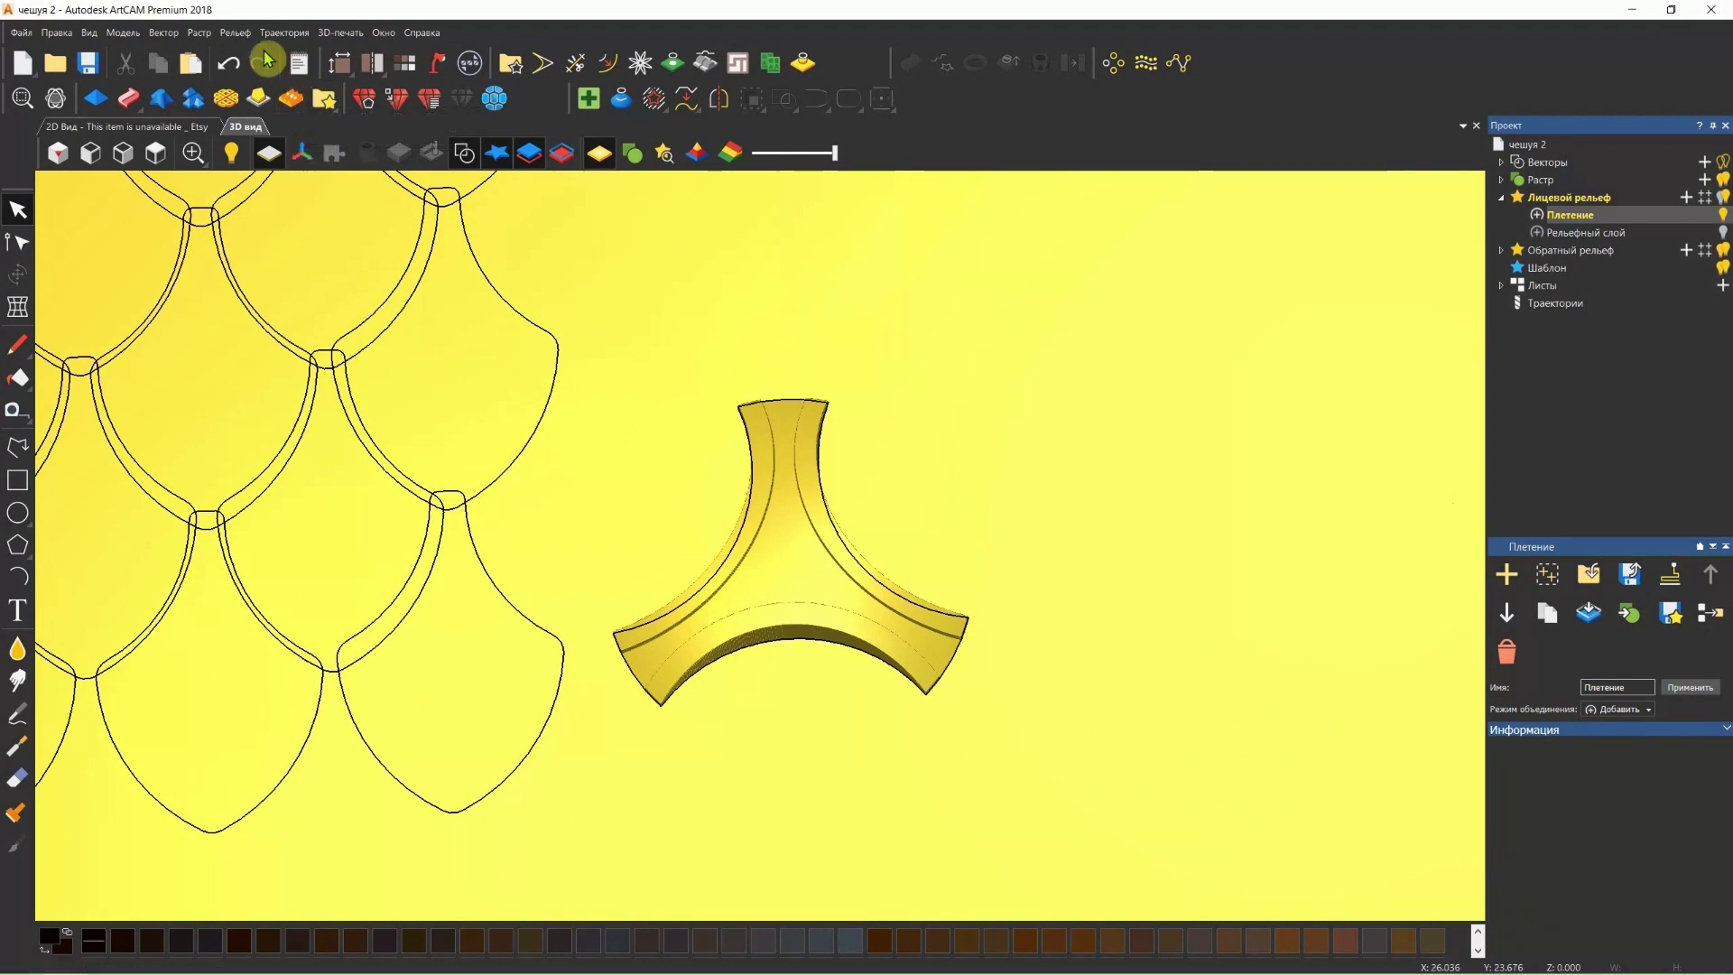
click(234, 33)
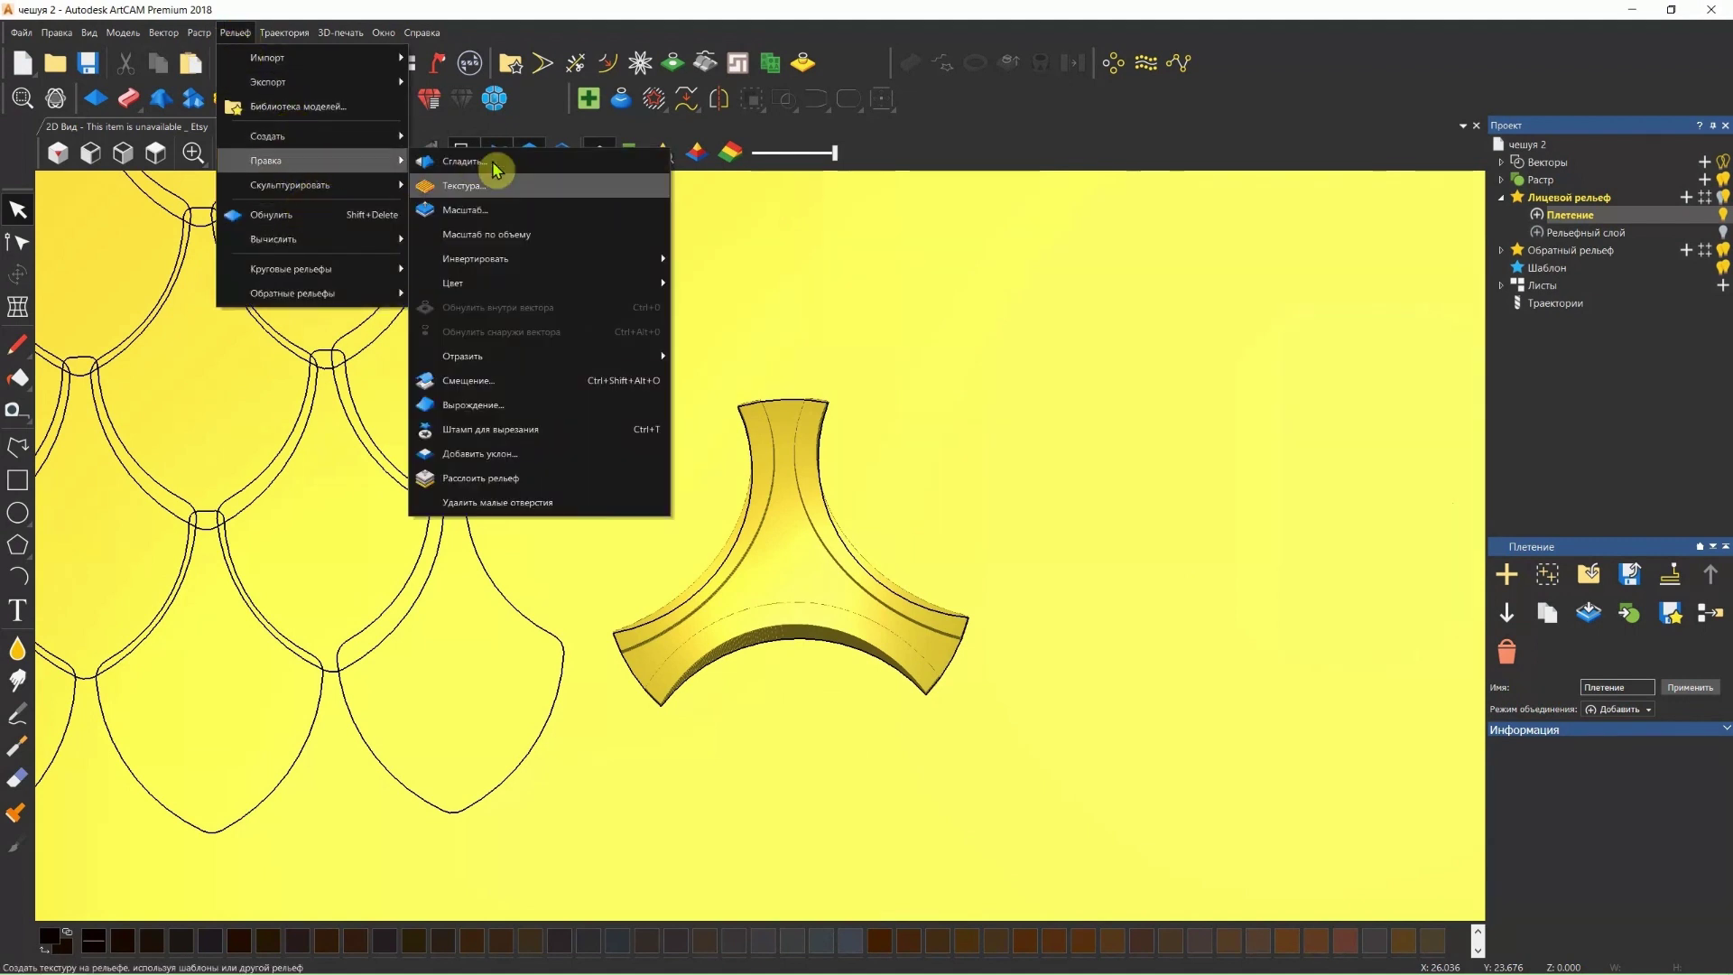
Make a cut-out stamp of the weave relief, 8.893 × 7.892 mm, and return to 2D.
click(512, 439)
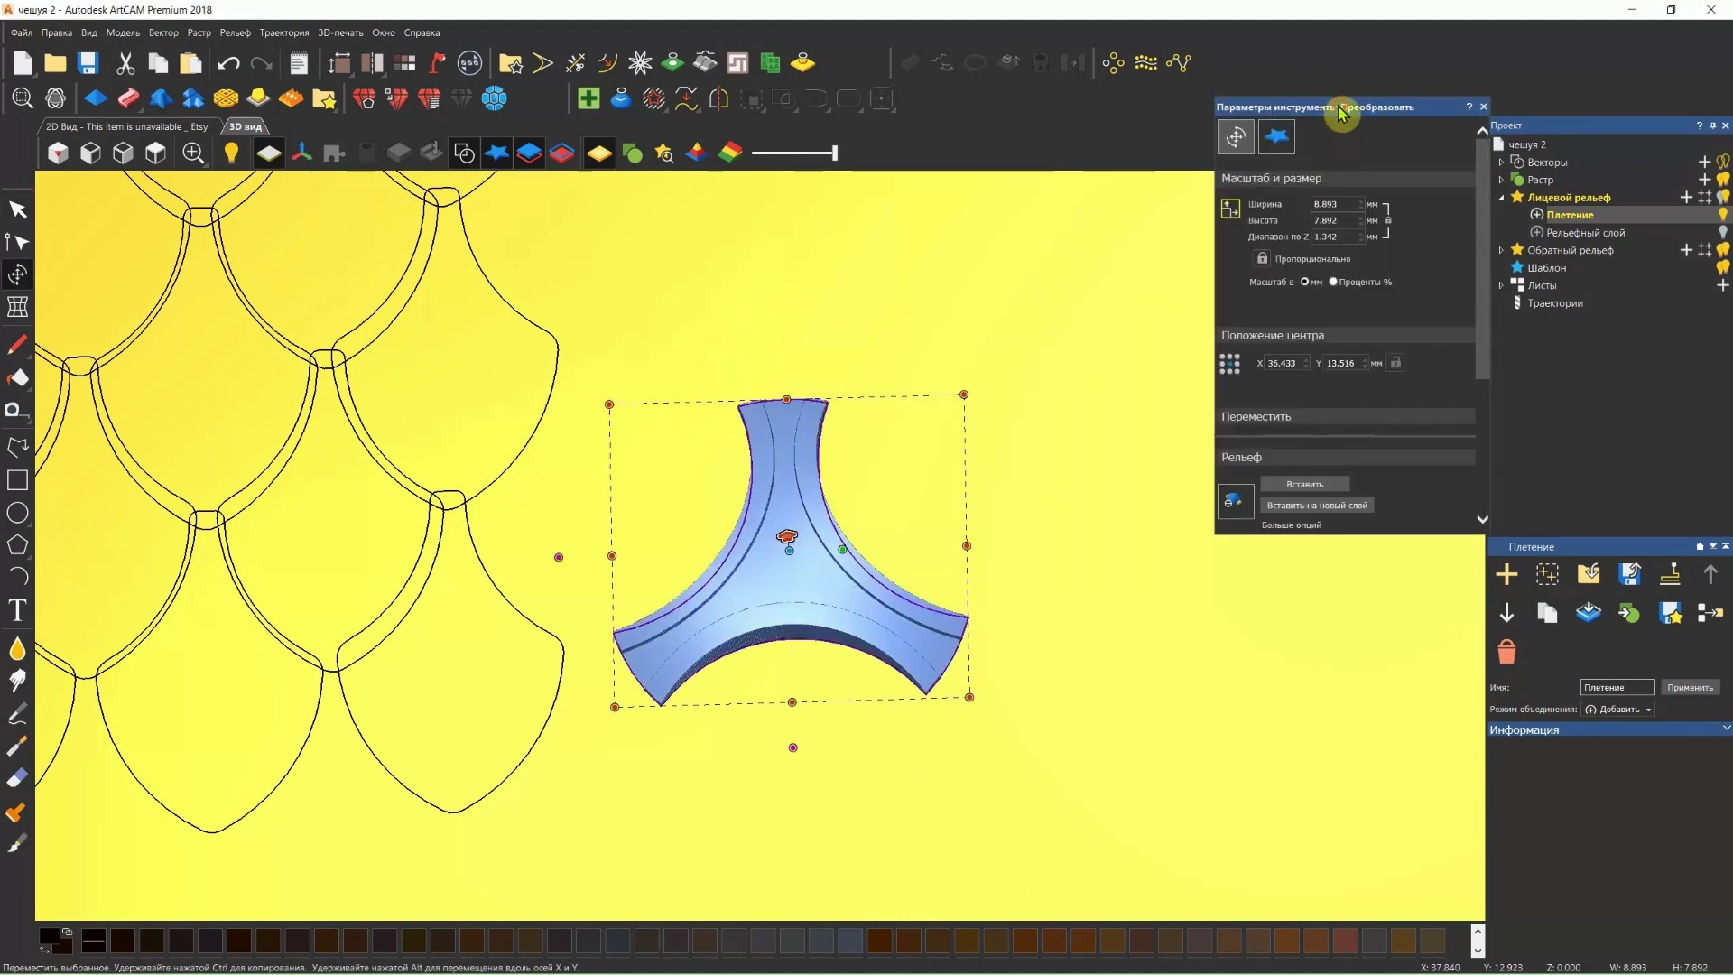
drag(1159, 142, 1079, 287)
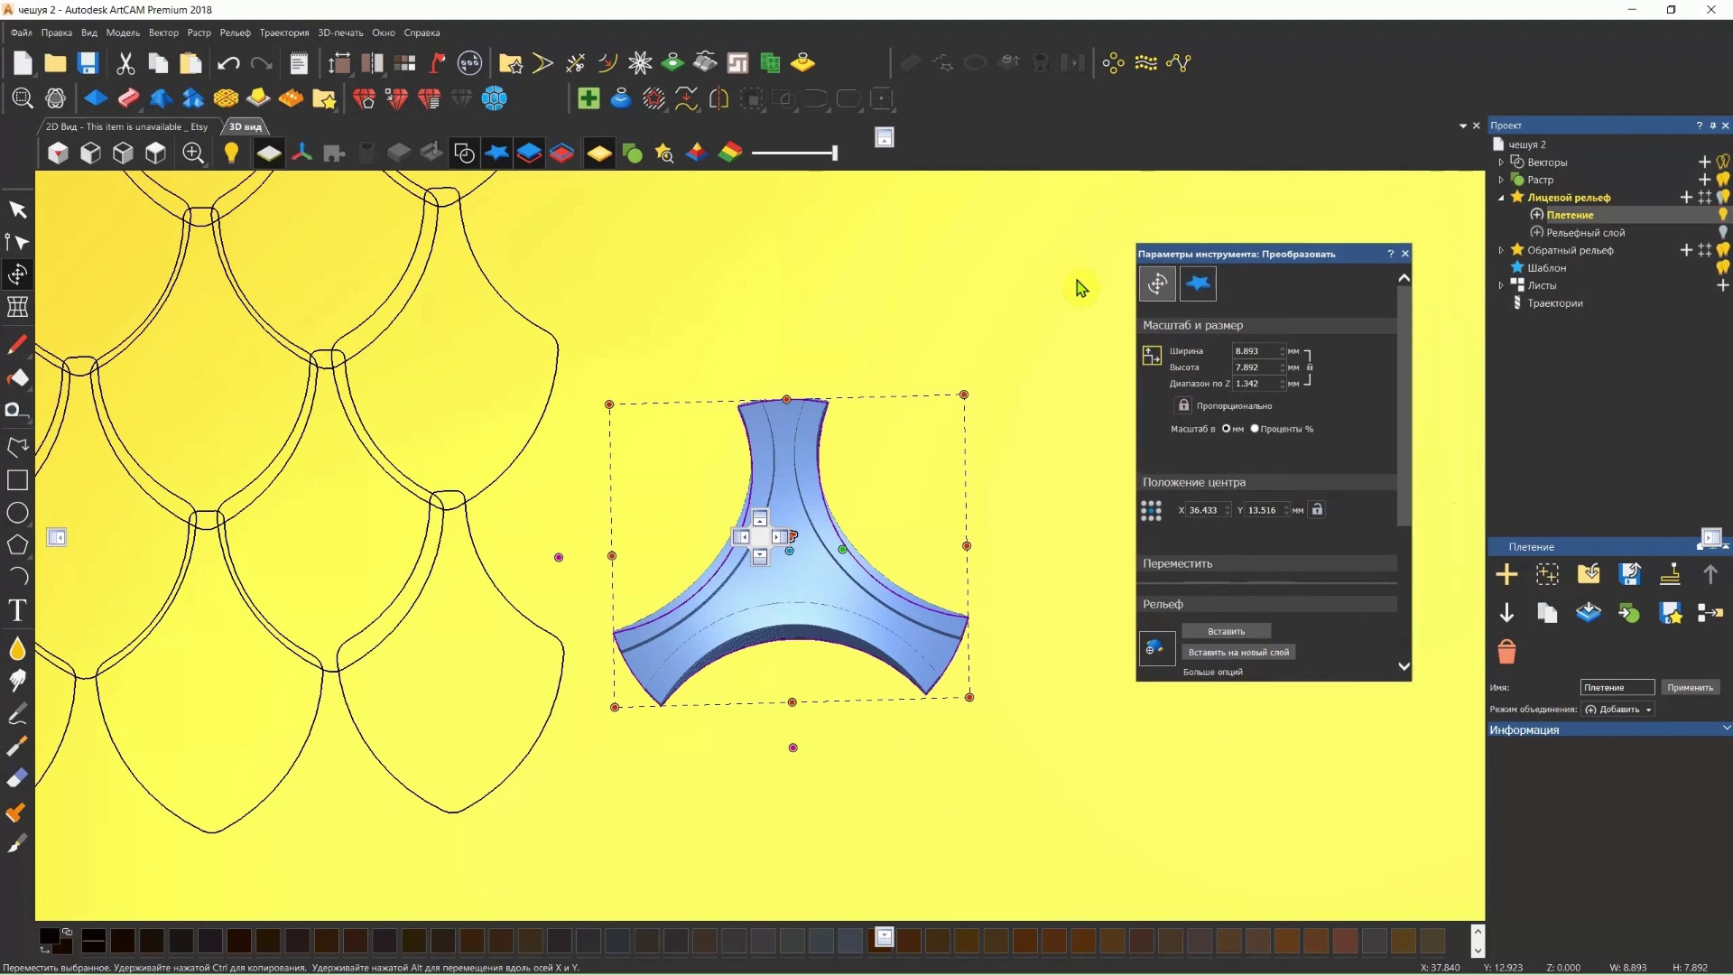
click(1405, 255)
scroll(903, 424, down, 5)
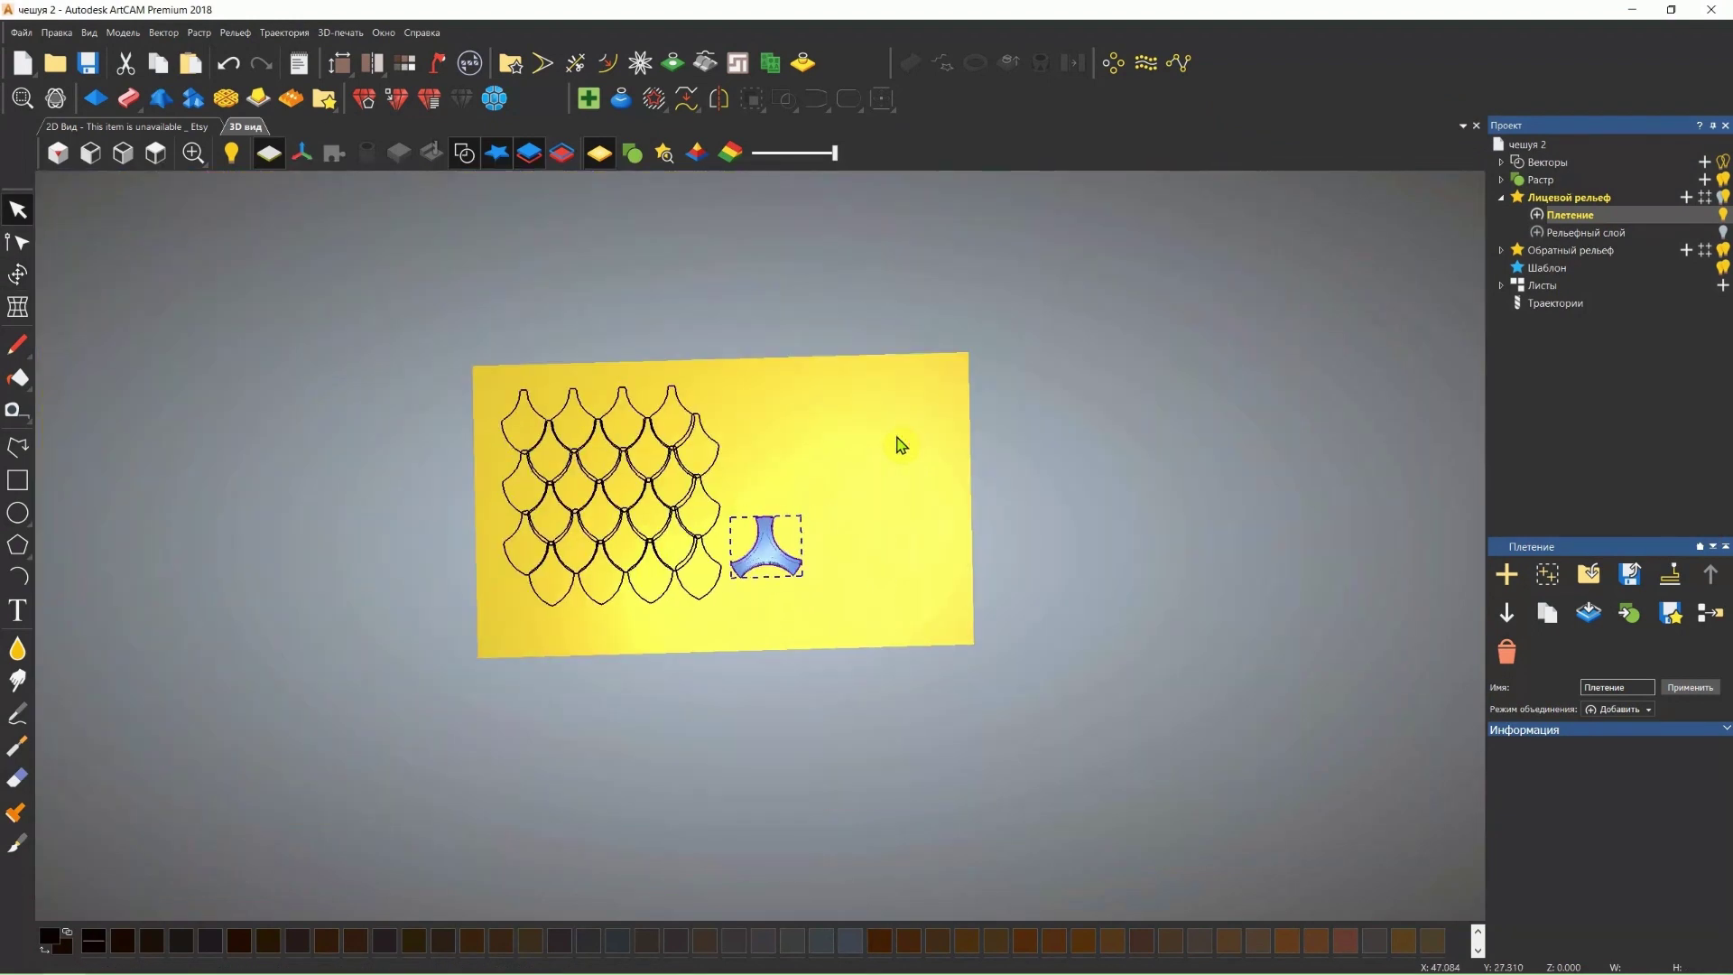
scroll(826, 497, up, 2)
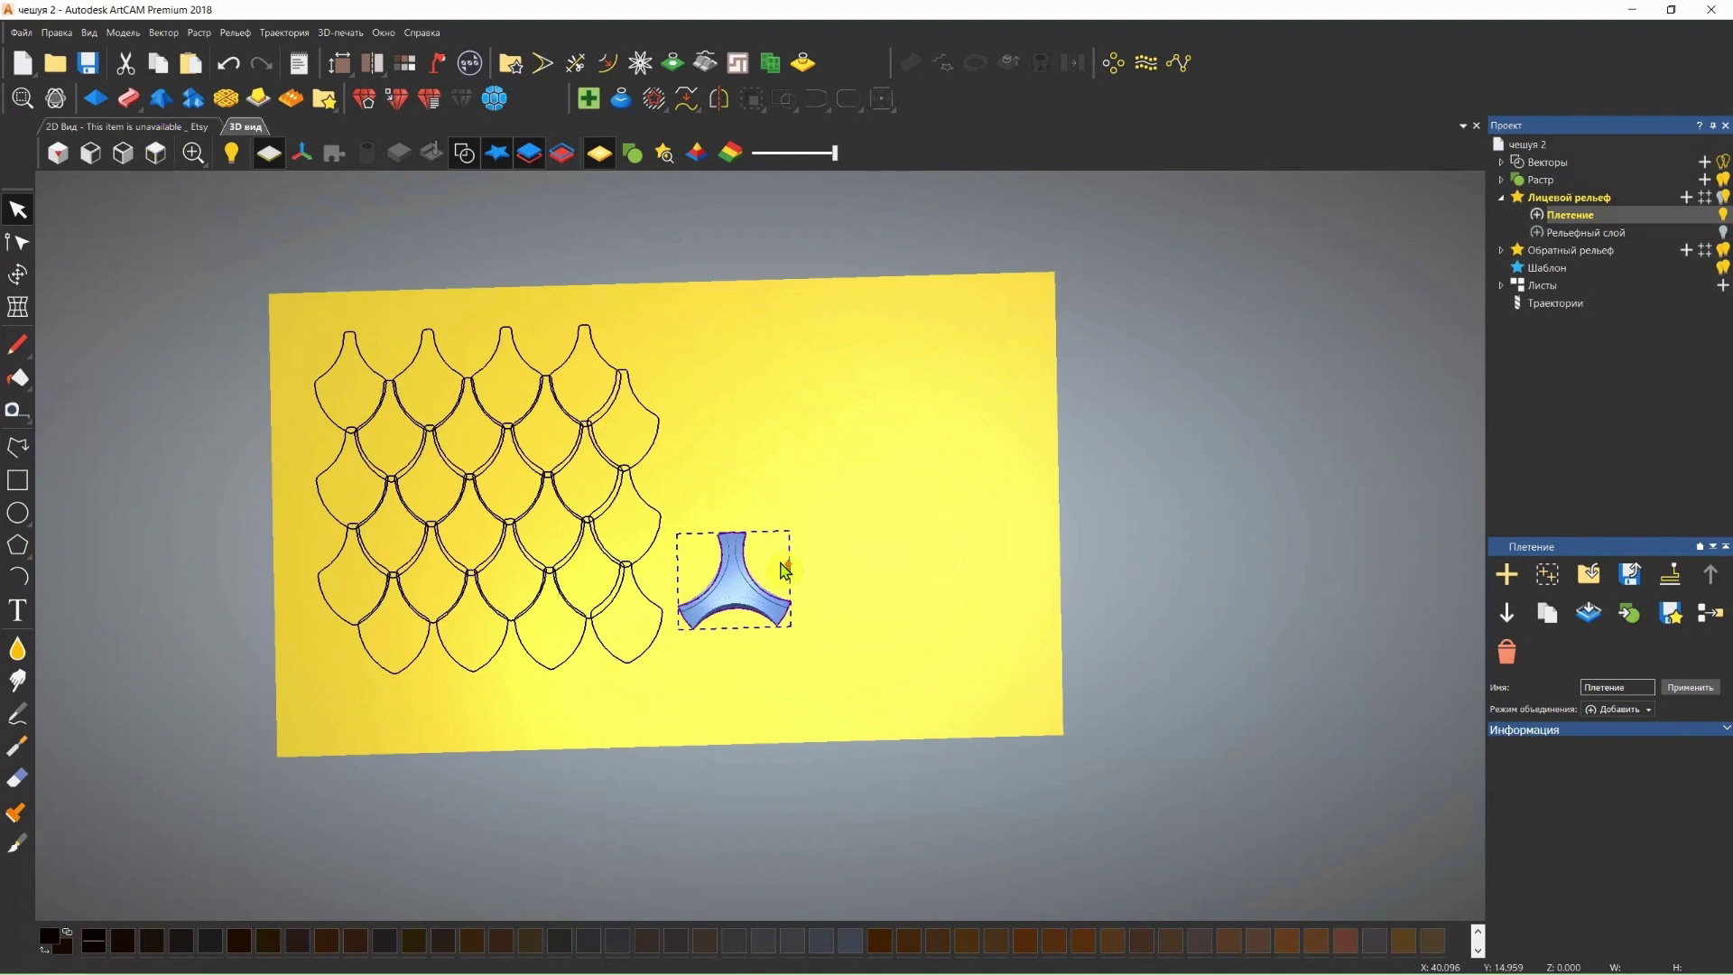
scroll(782, 571, up, 1)
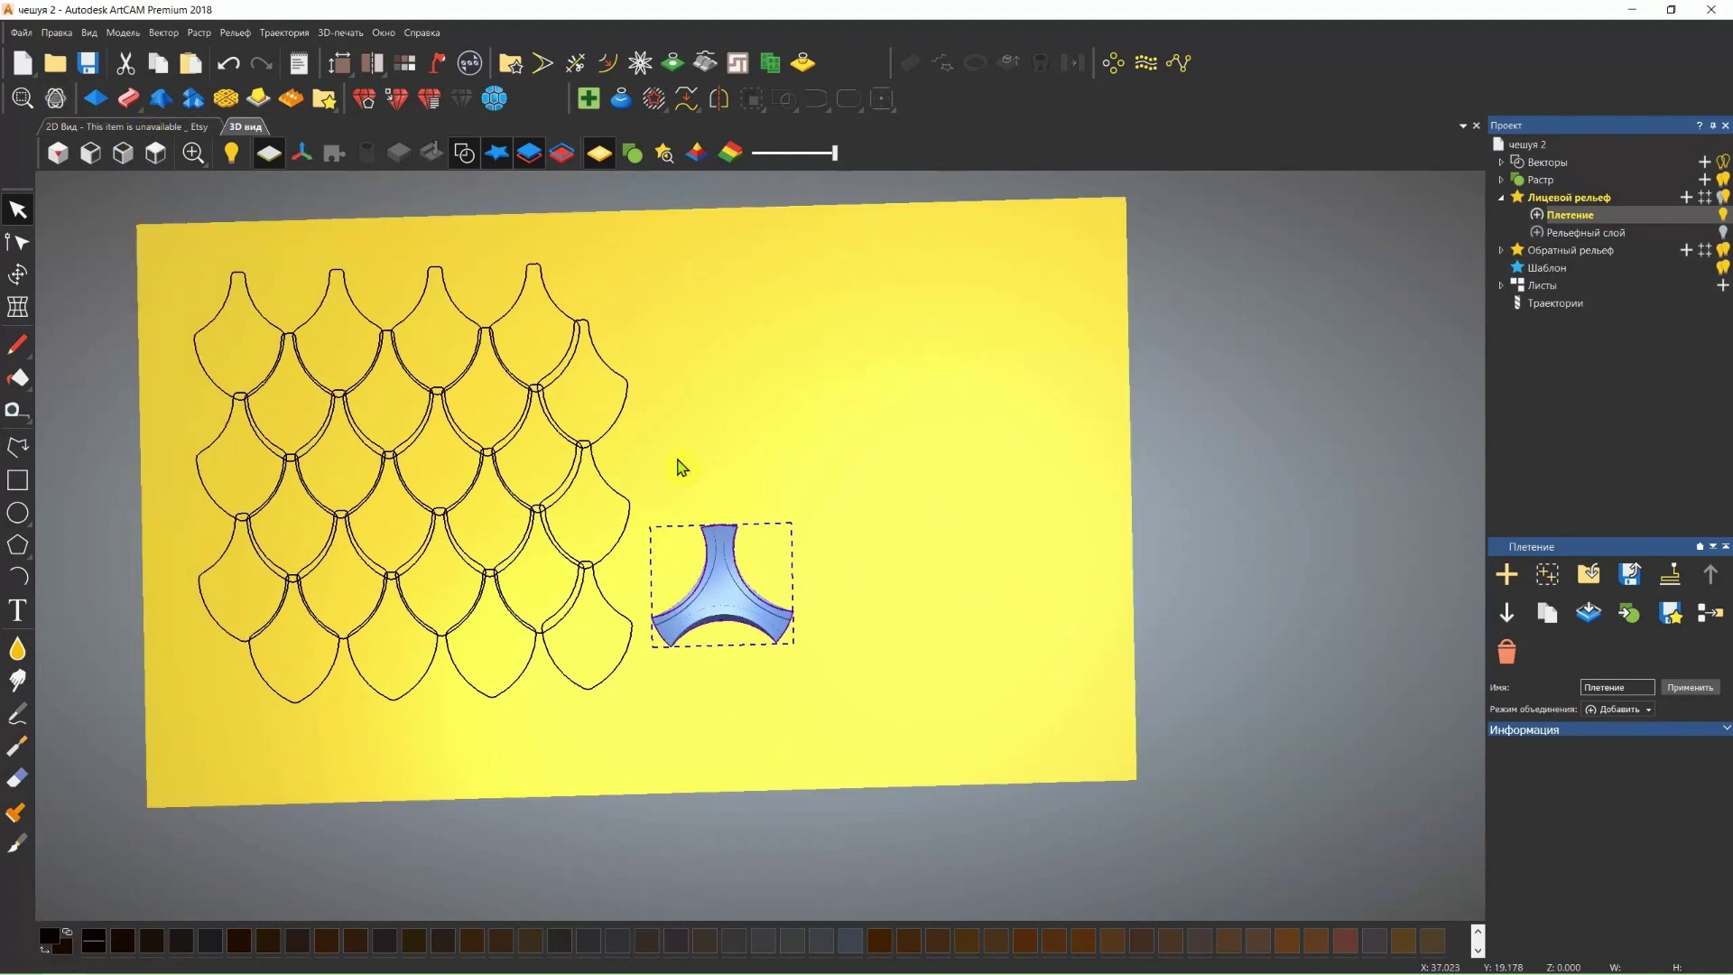
click(149, 126)
scroll(818, 392, down, 10)
Try a 2-column, 4-row rectangular array of the weave outline, then undo it.
scroll(851, 402, up, 2)
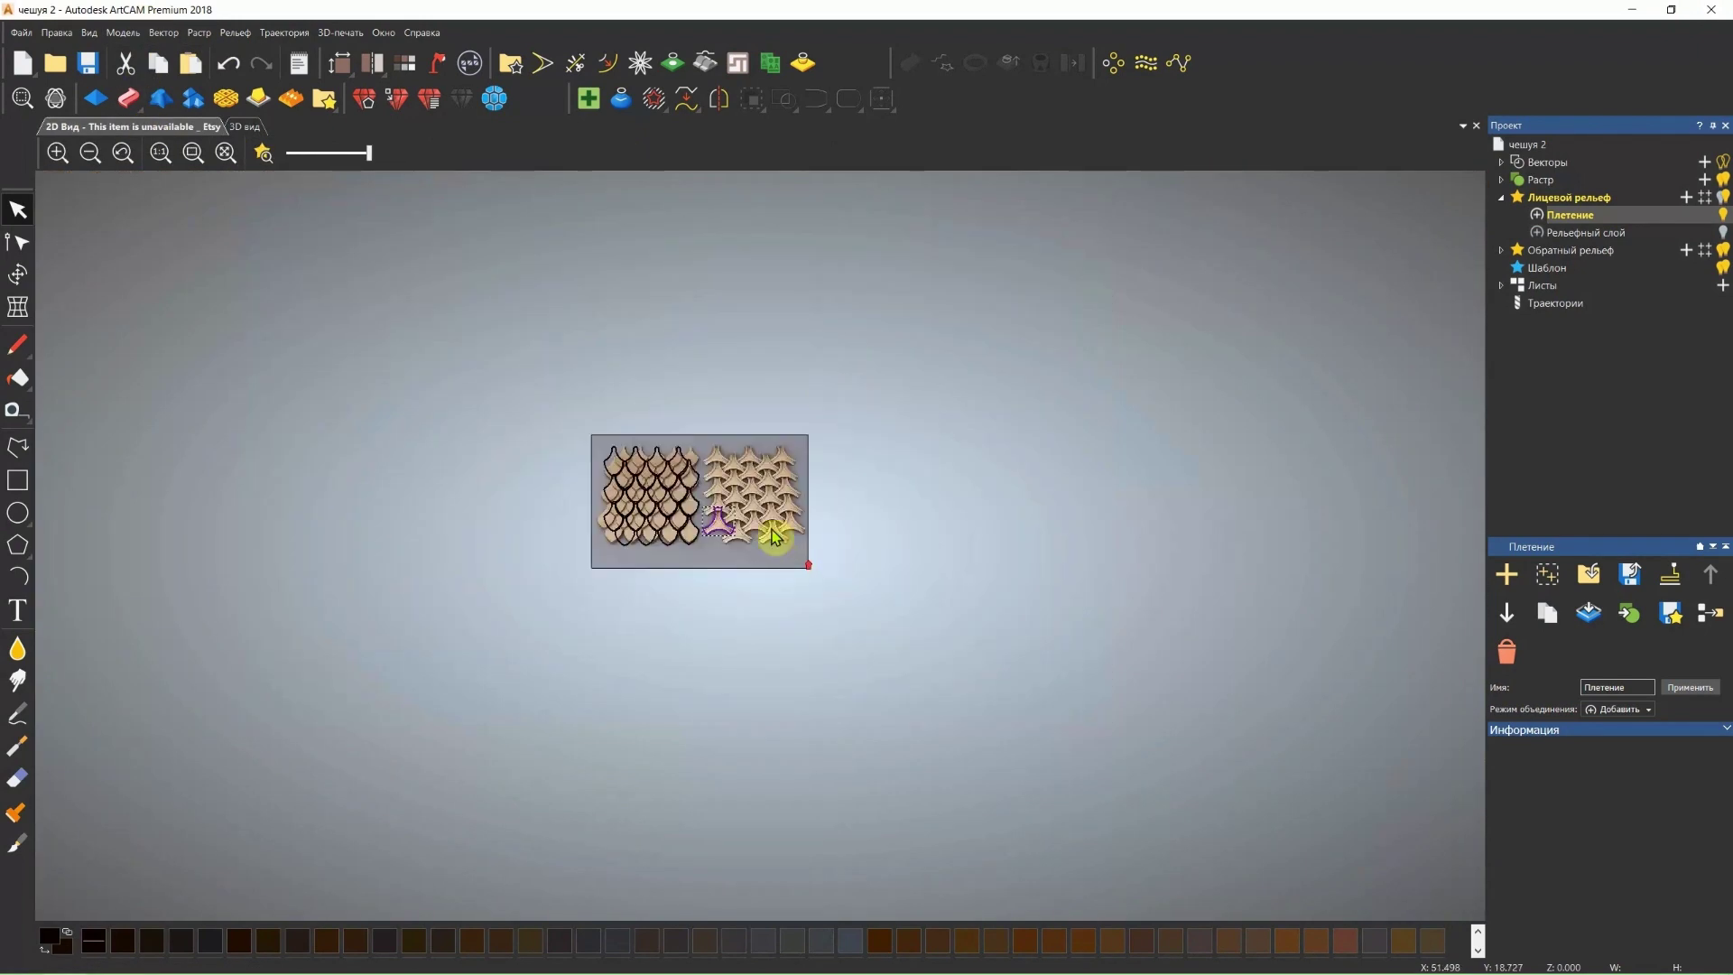
scroll(774, 533, up, 4)
click(1113, 63)
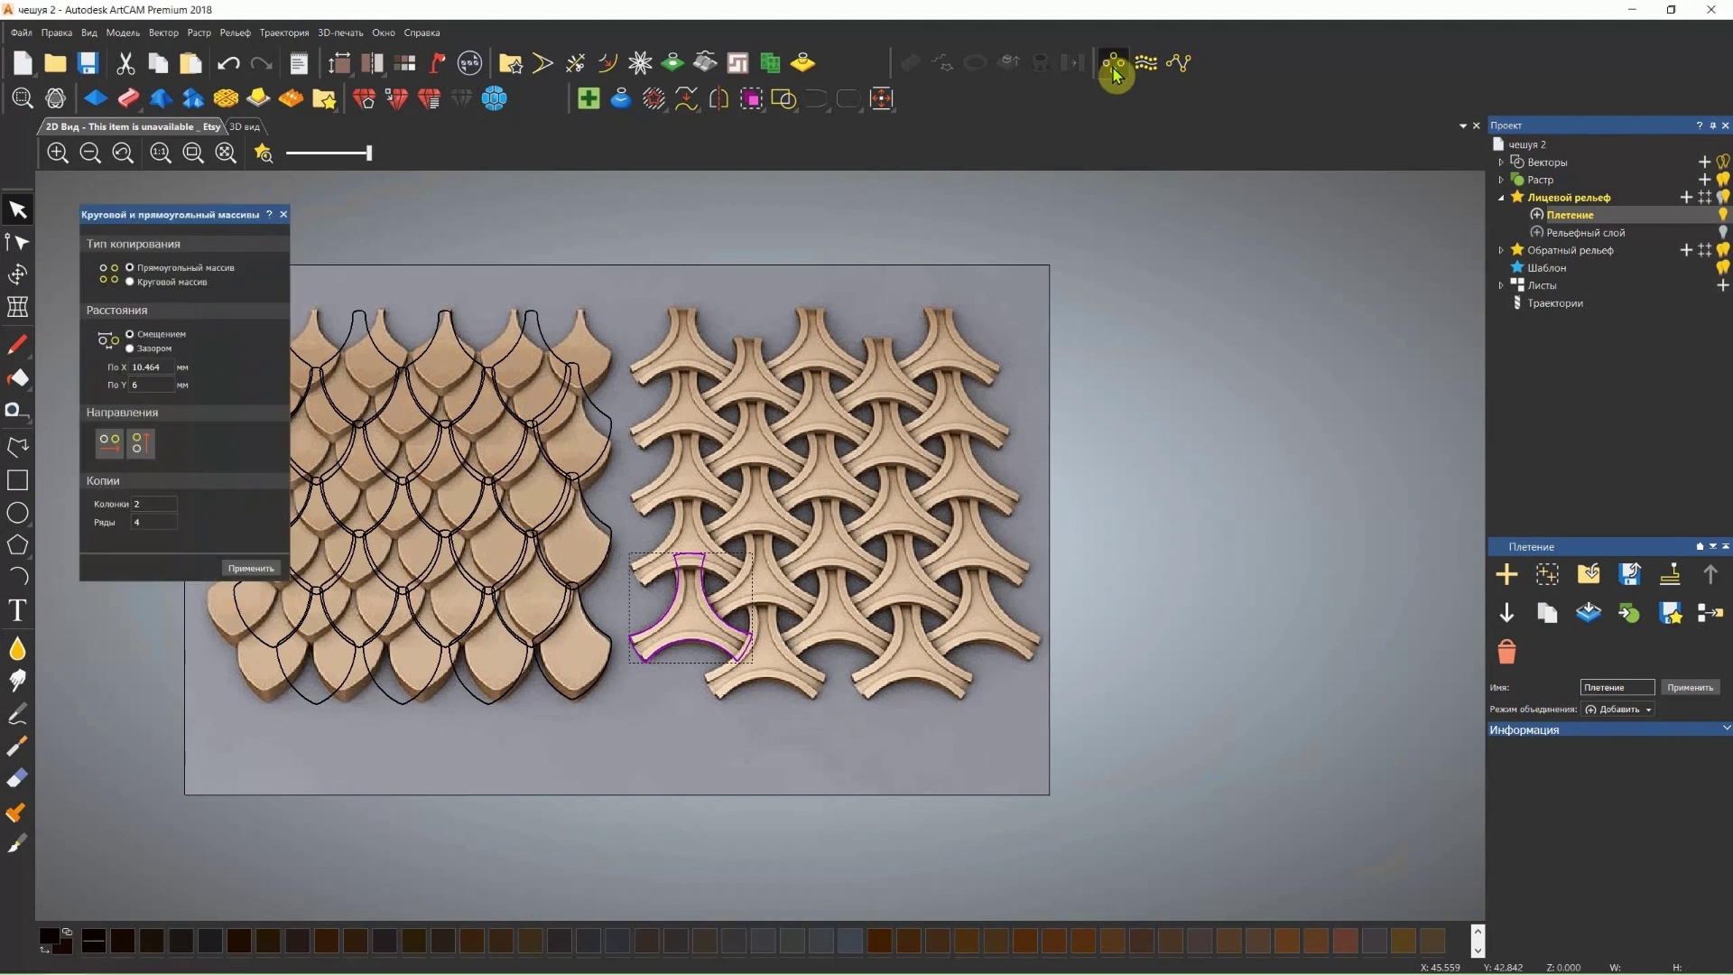
drag(223, 222, 232, 222)
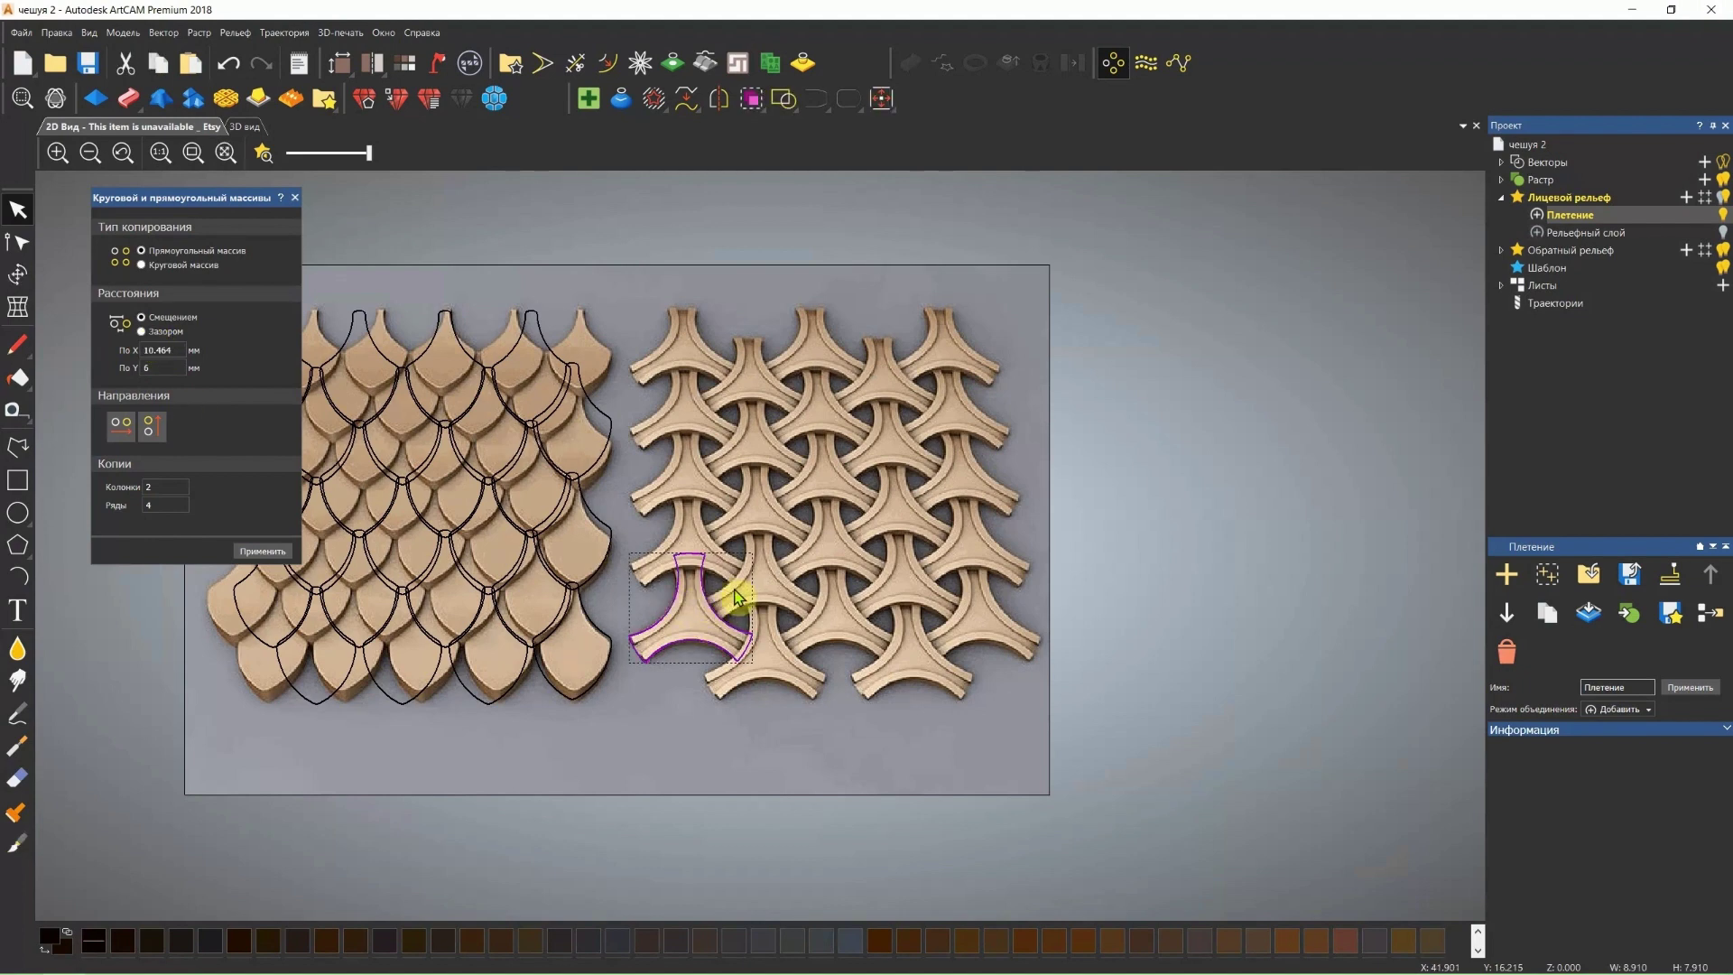
scroll(774, 579, up, 2)
scroll(722, 575, down, 2)
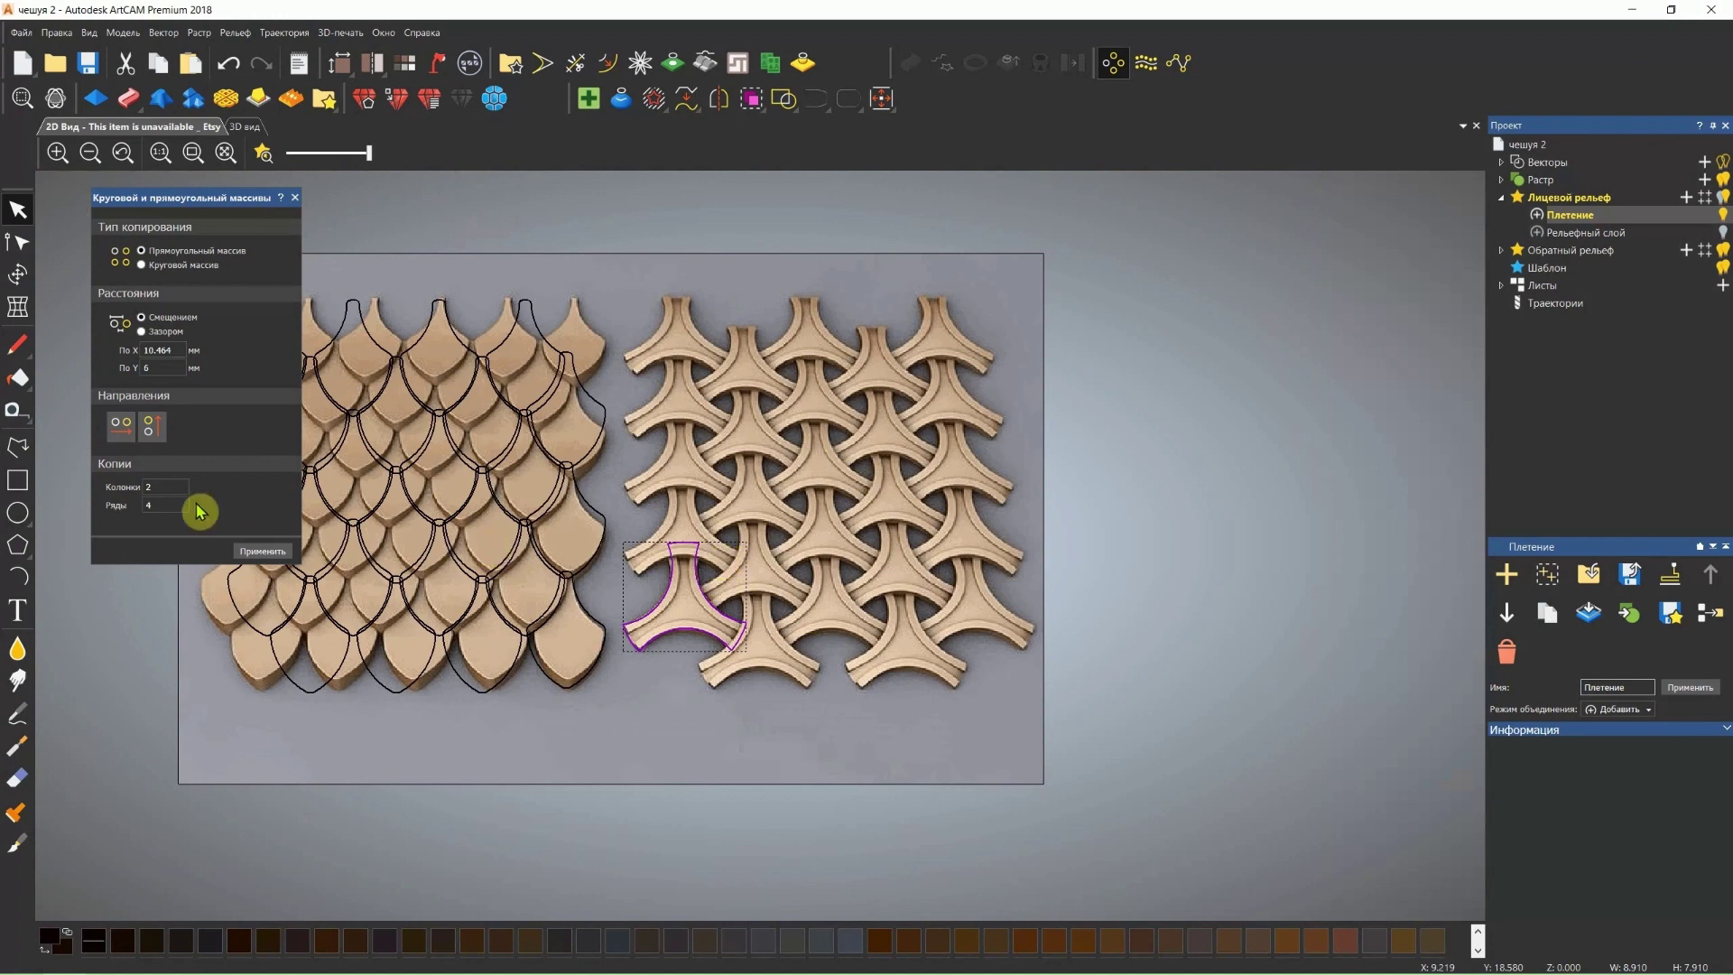
click(262, 552)
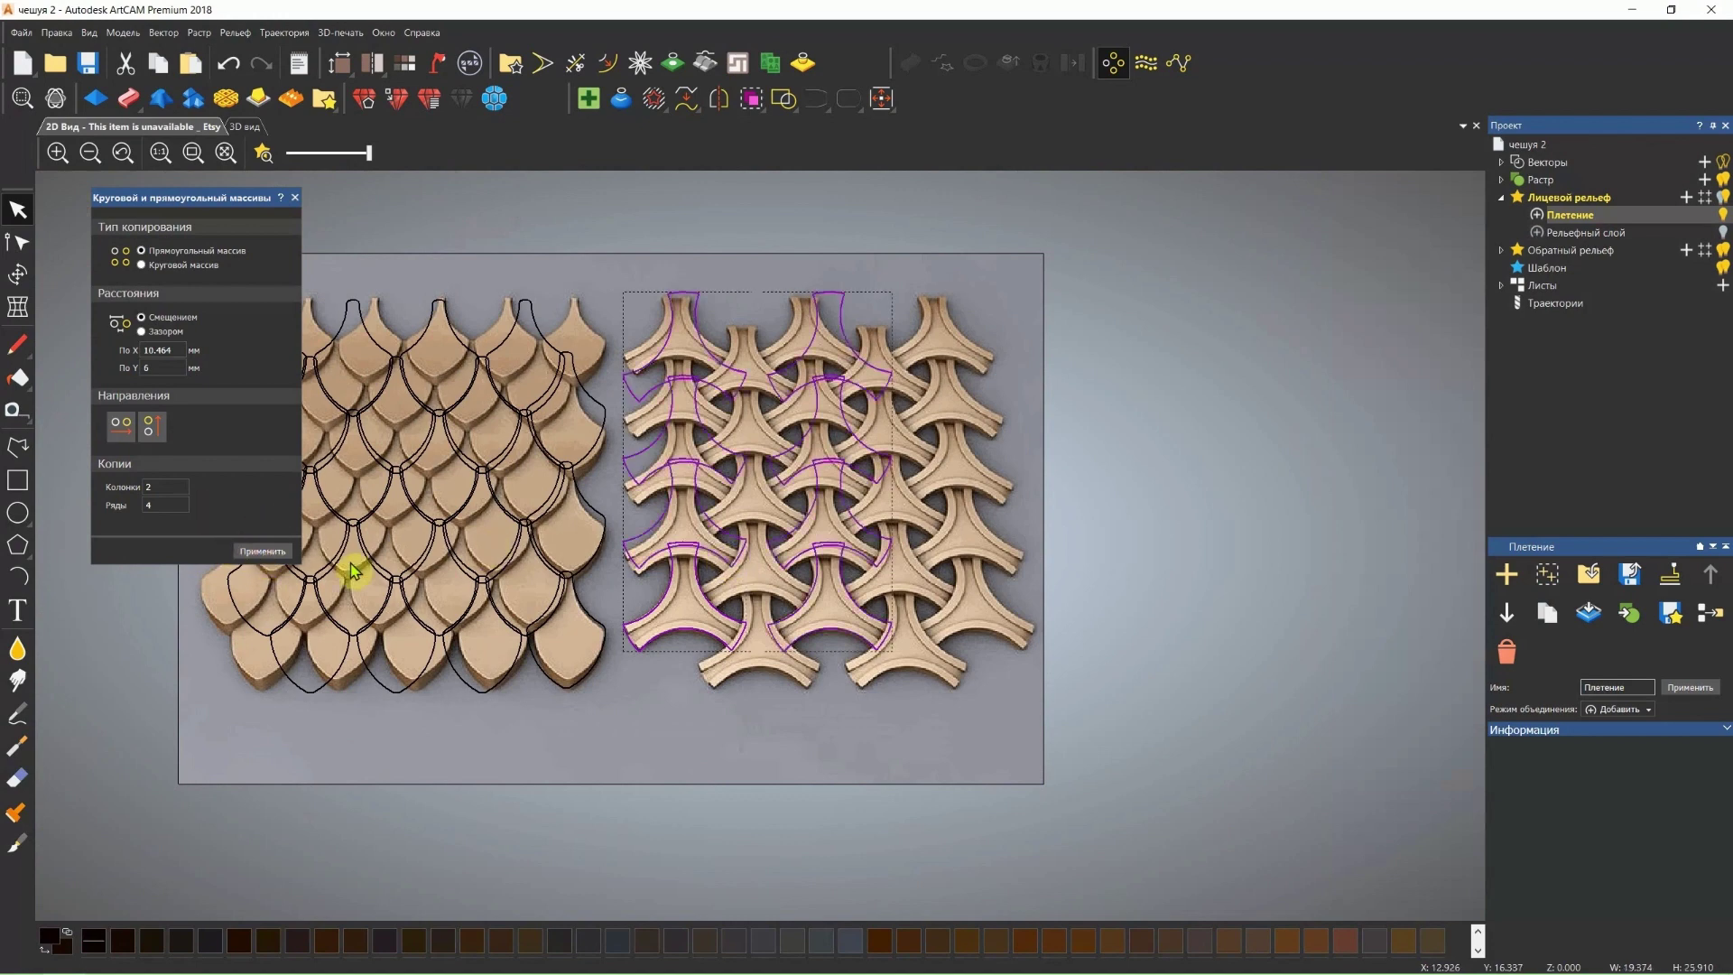
middle_drag(816, 485, 816, 499)
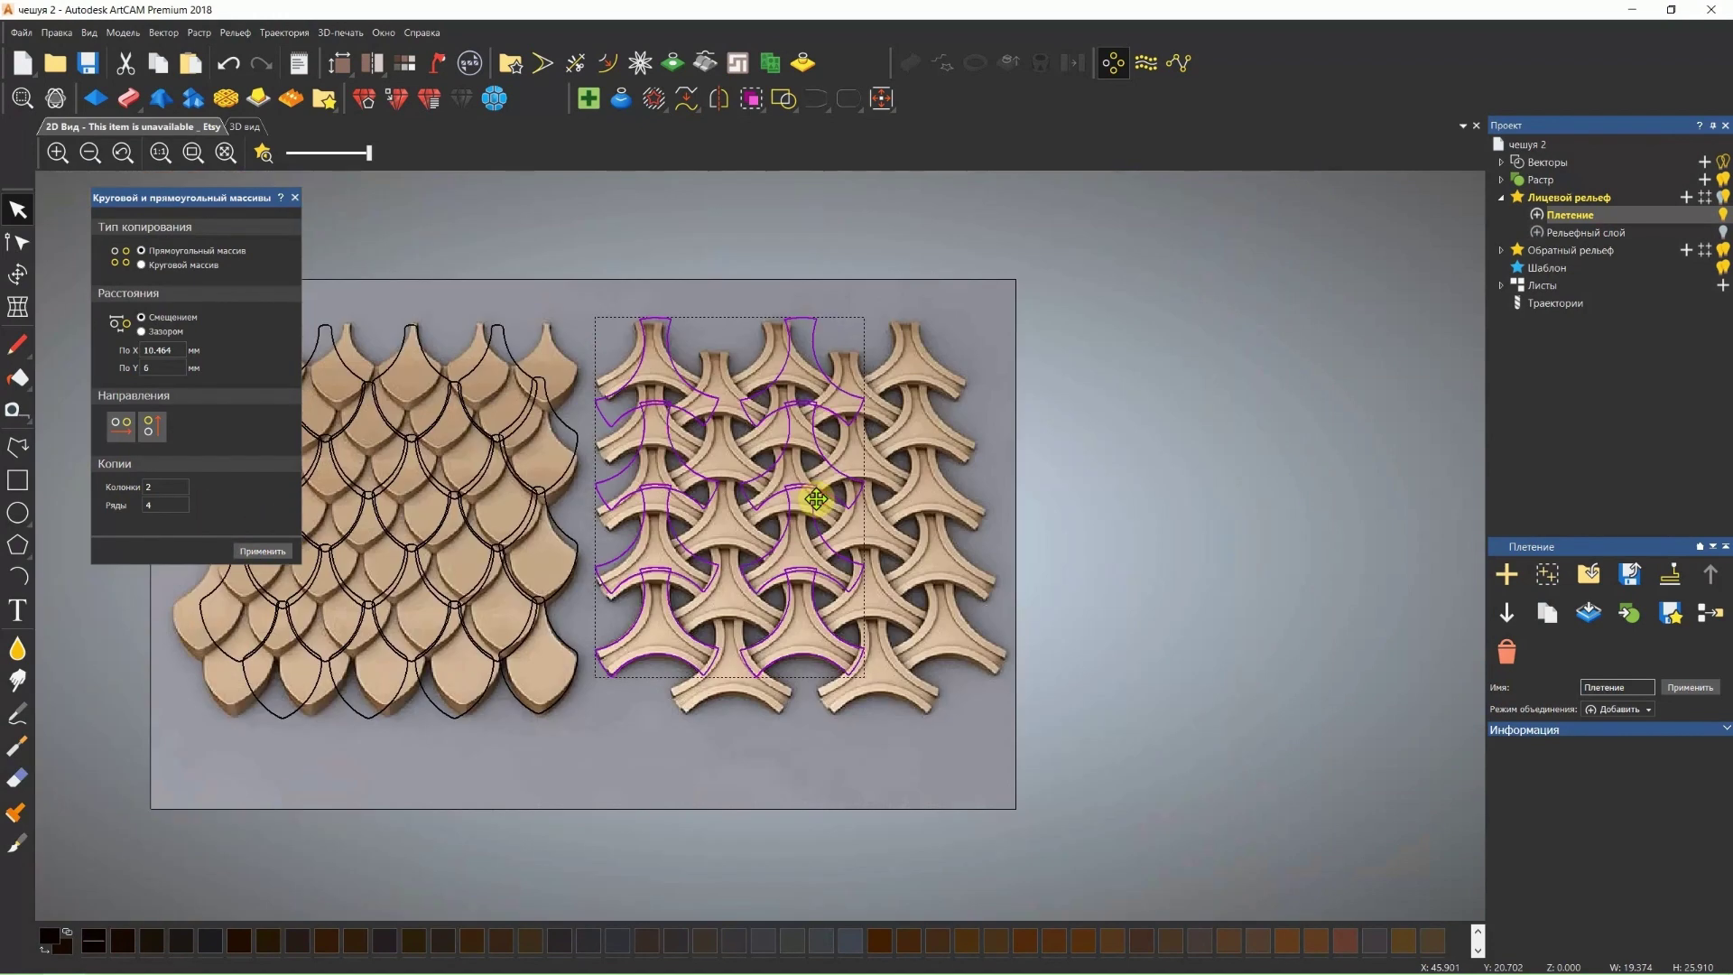
key(ctrl+z)
scroll(718, 591, up, 2)
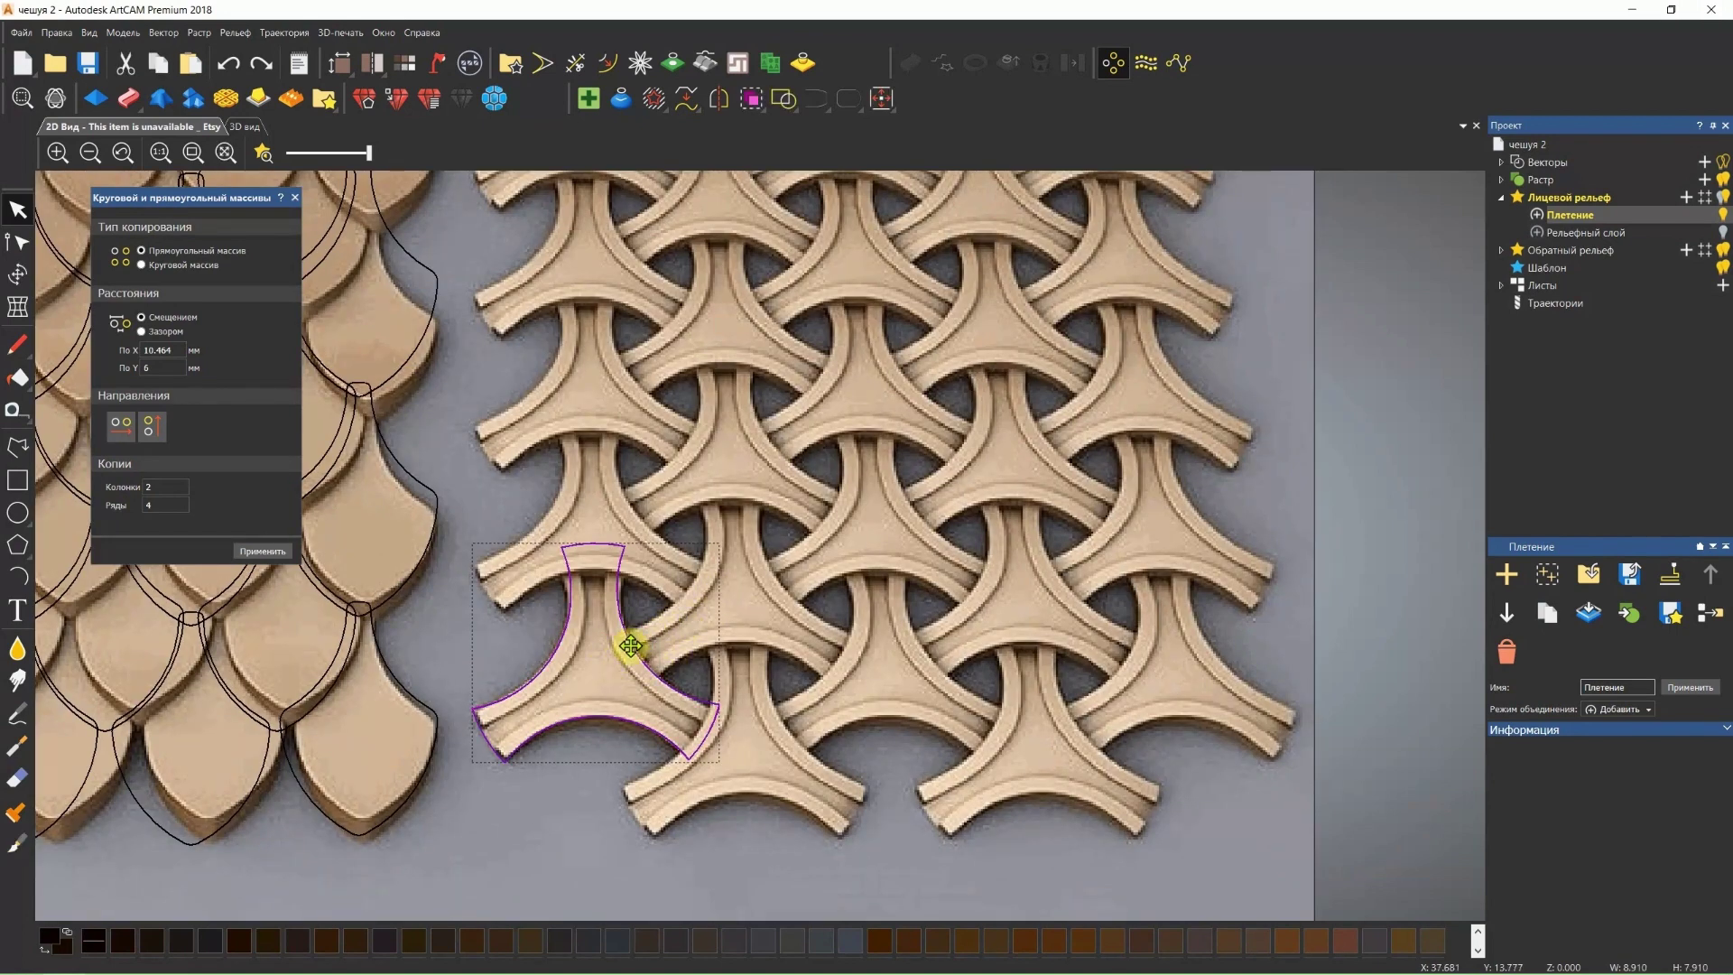
Ctrl-drag a copy of the weave piece into place beside the existing pair.
key(ctrl)
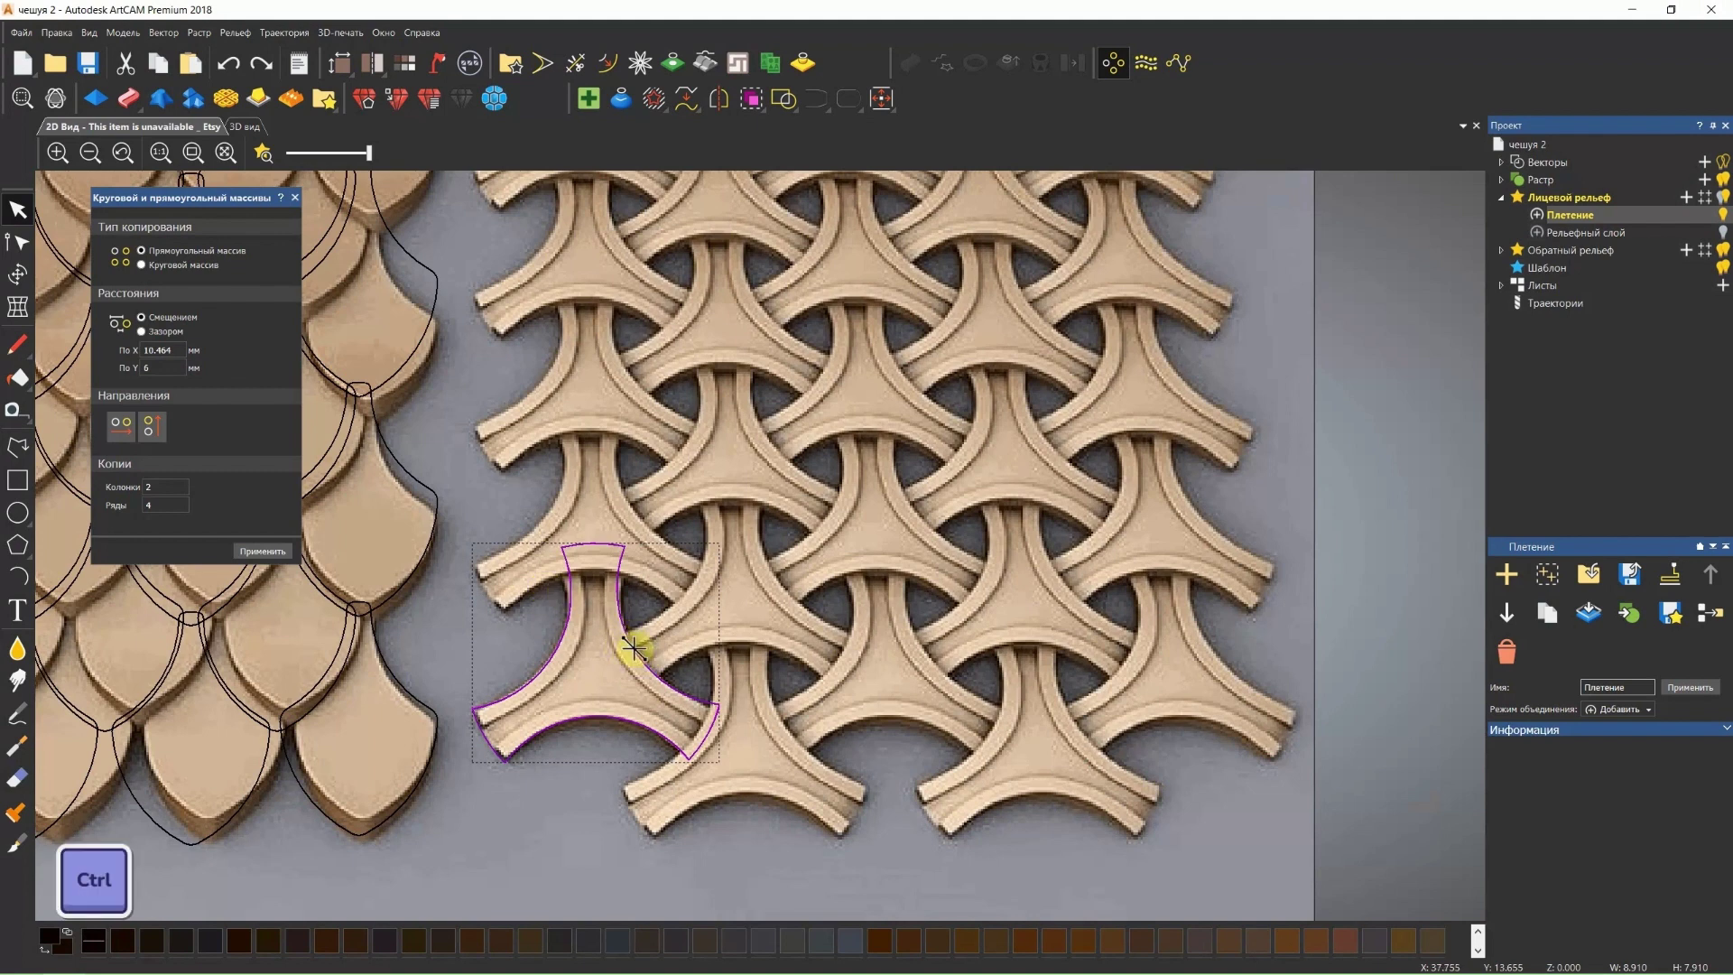
mouse_move(631, 645)
ctrl+mouse_down()
mouse_move(772, 561)
mouse_move(769, 580)
mouse_move(782, 537)
ctrl+mouse_up()
ctrl+scroll(774, 562, up, 2)
click(468, 725)
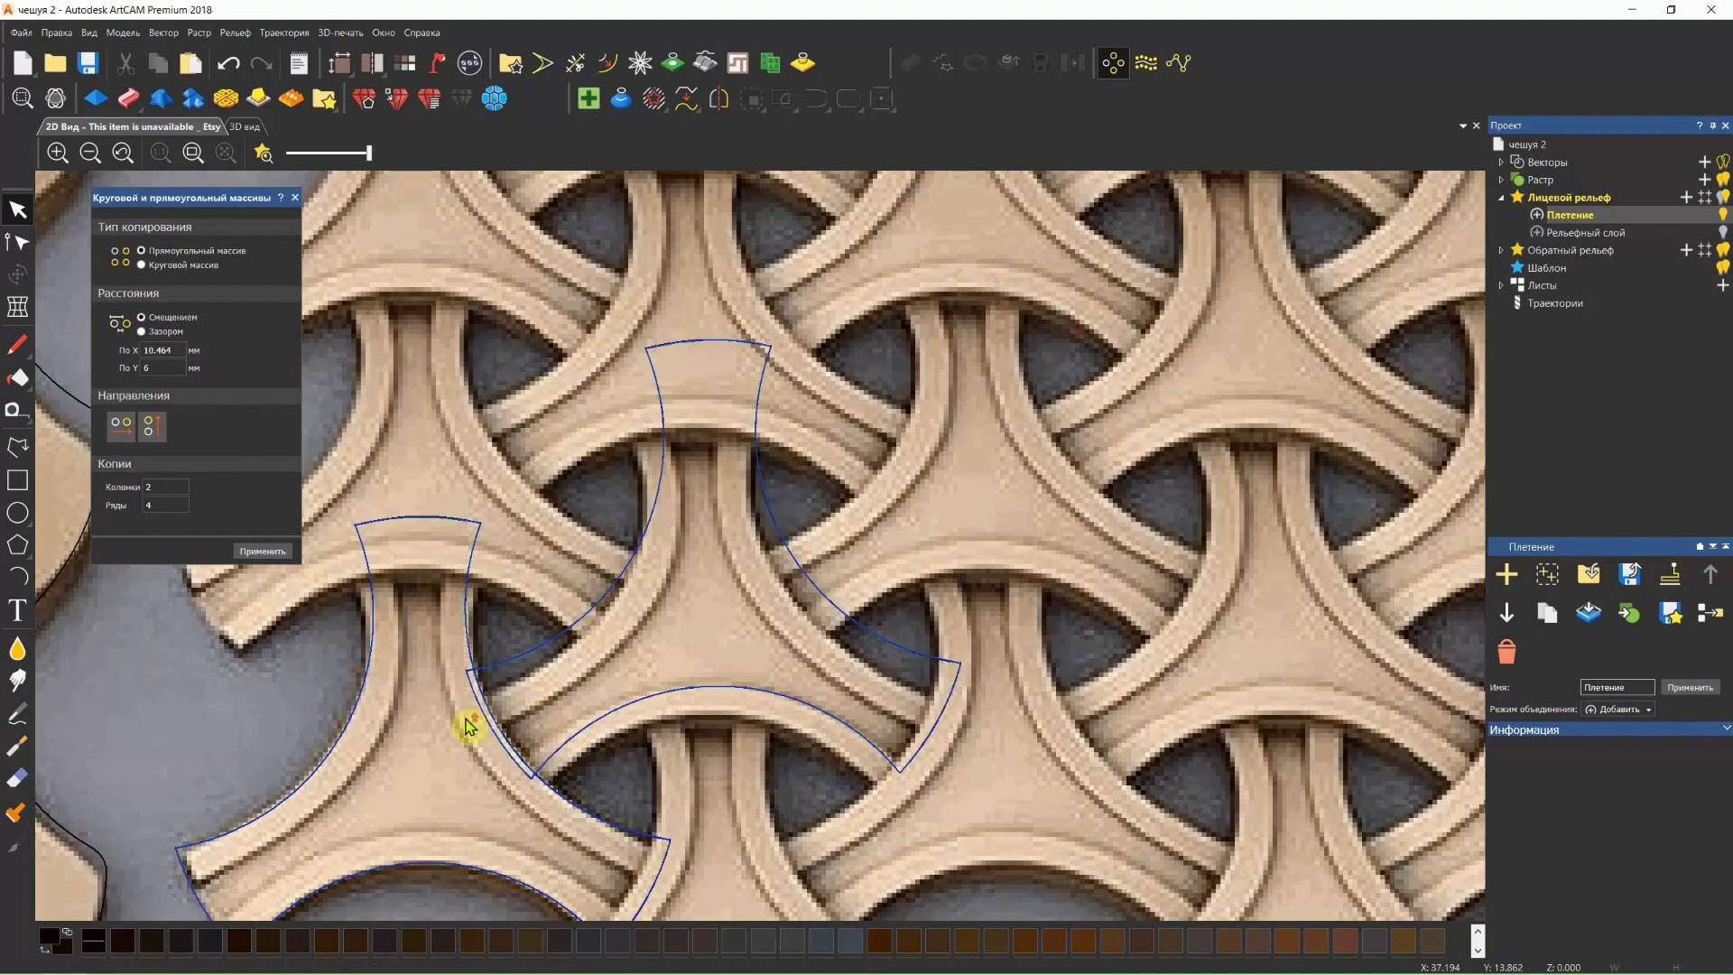
scroll(467, 725, up, 1)
scroll(467, 719, up, 1)
scroll(507, 750, down, 1)
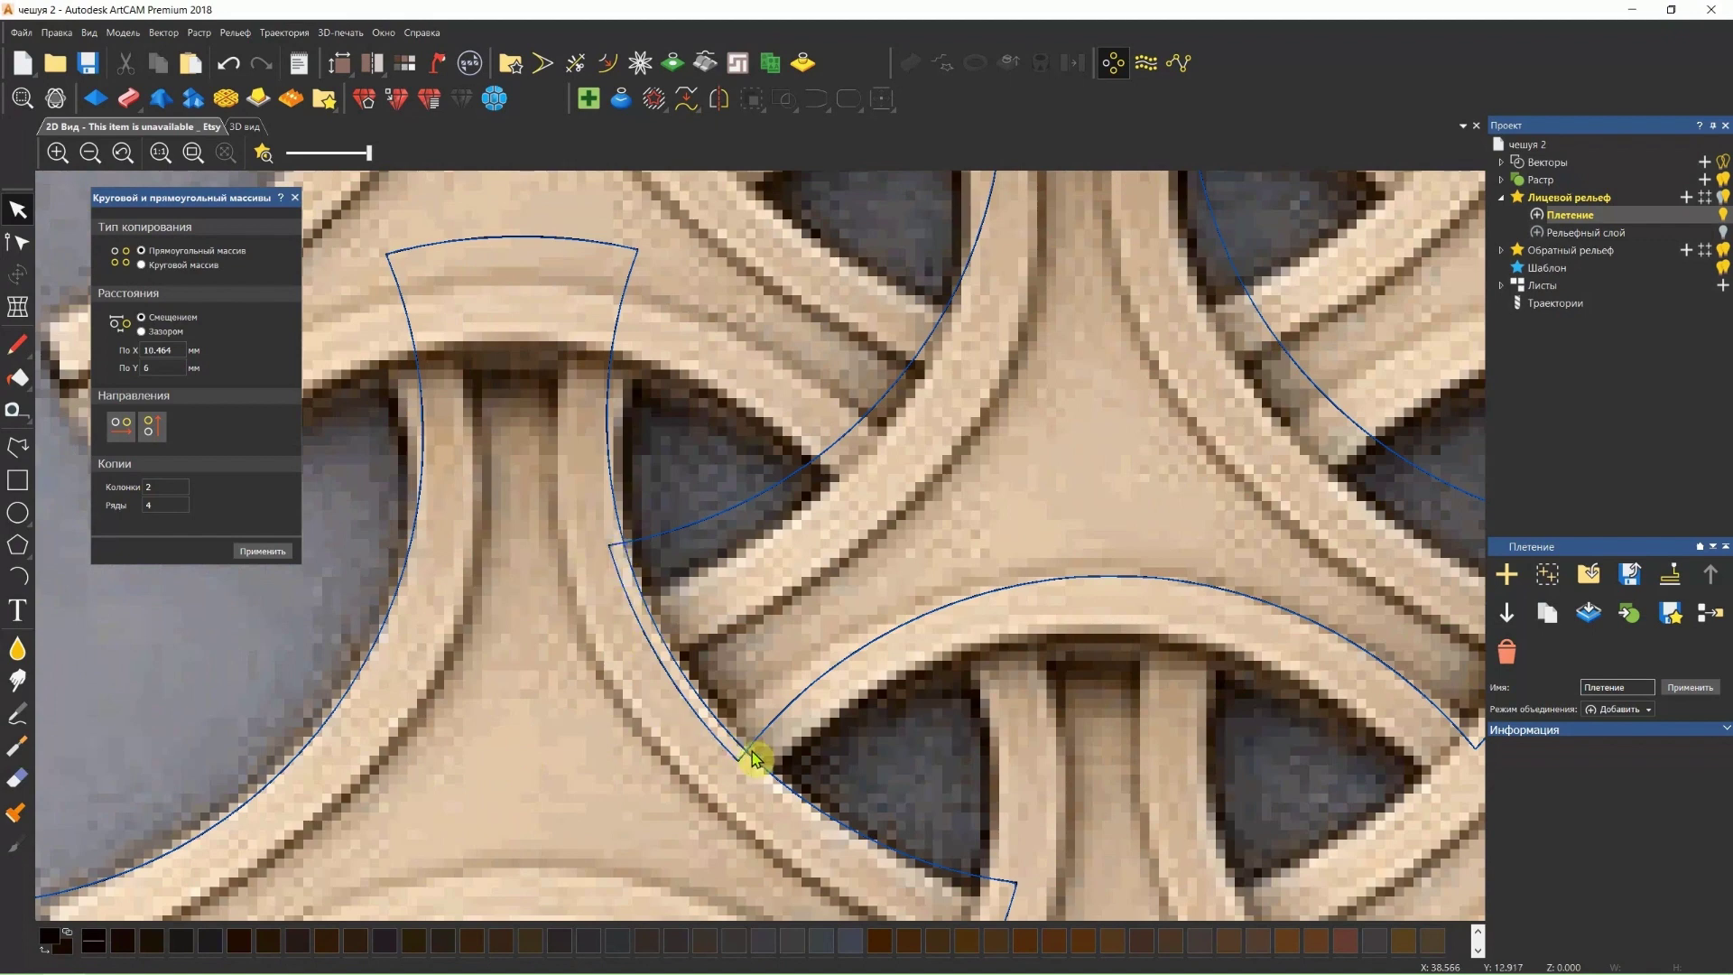
scroll(762, 722, down, 2)
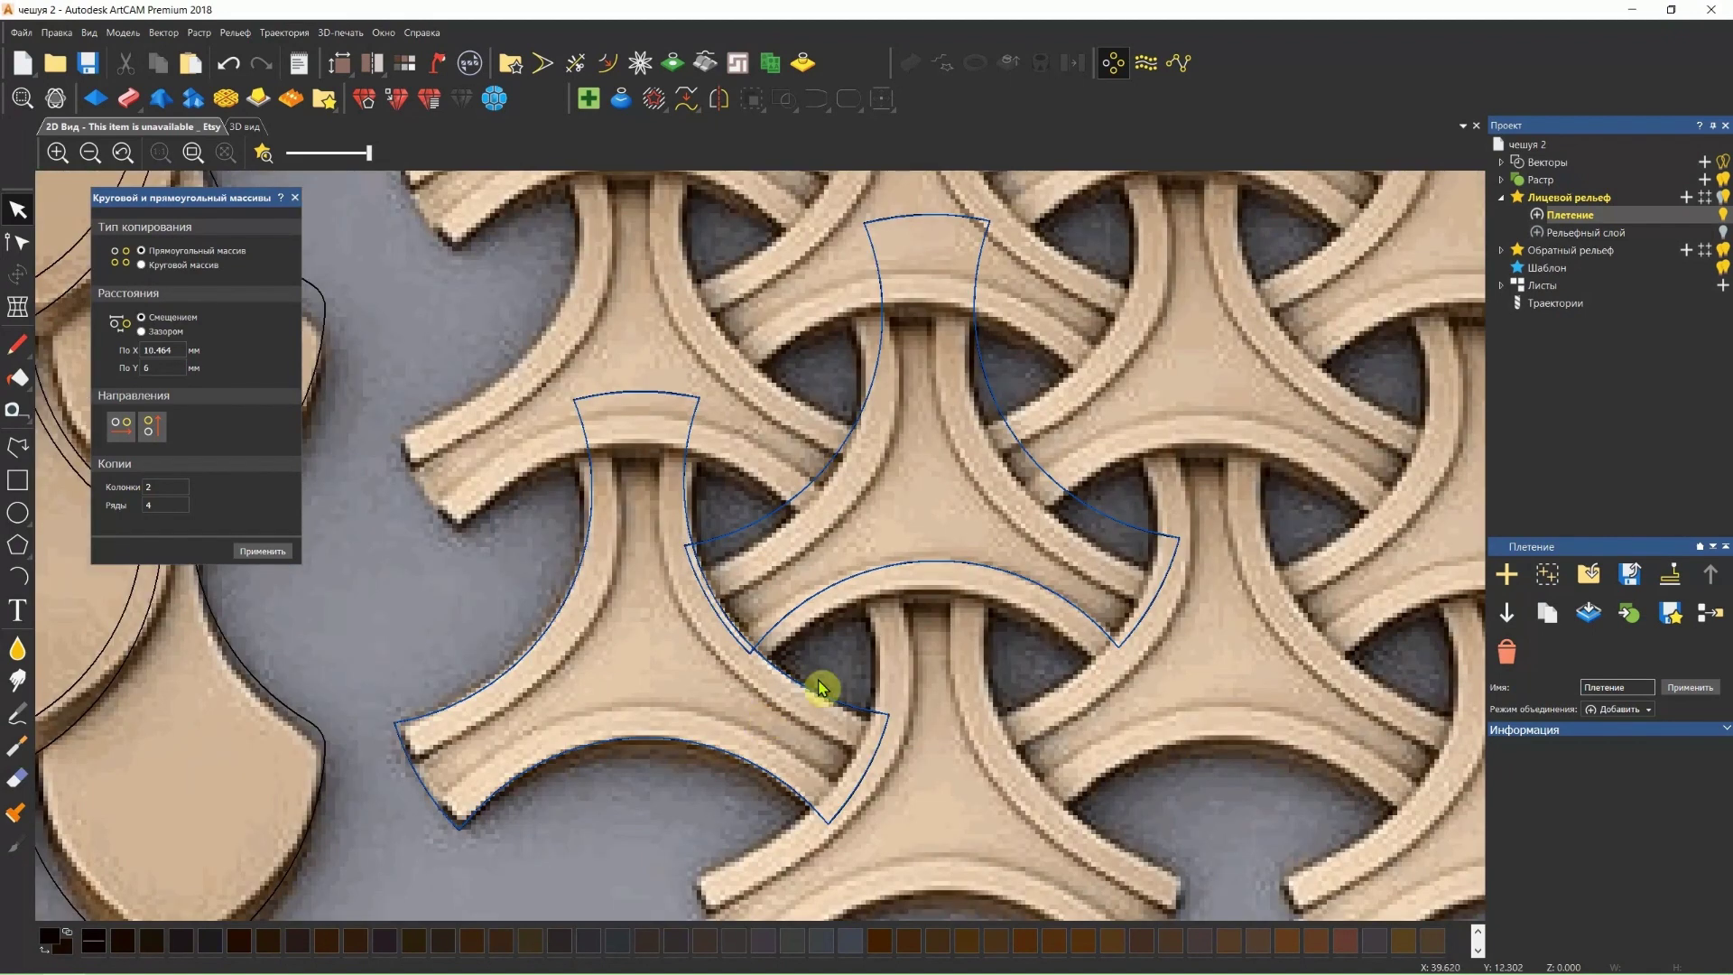
scroll(823, 689, down, 1)
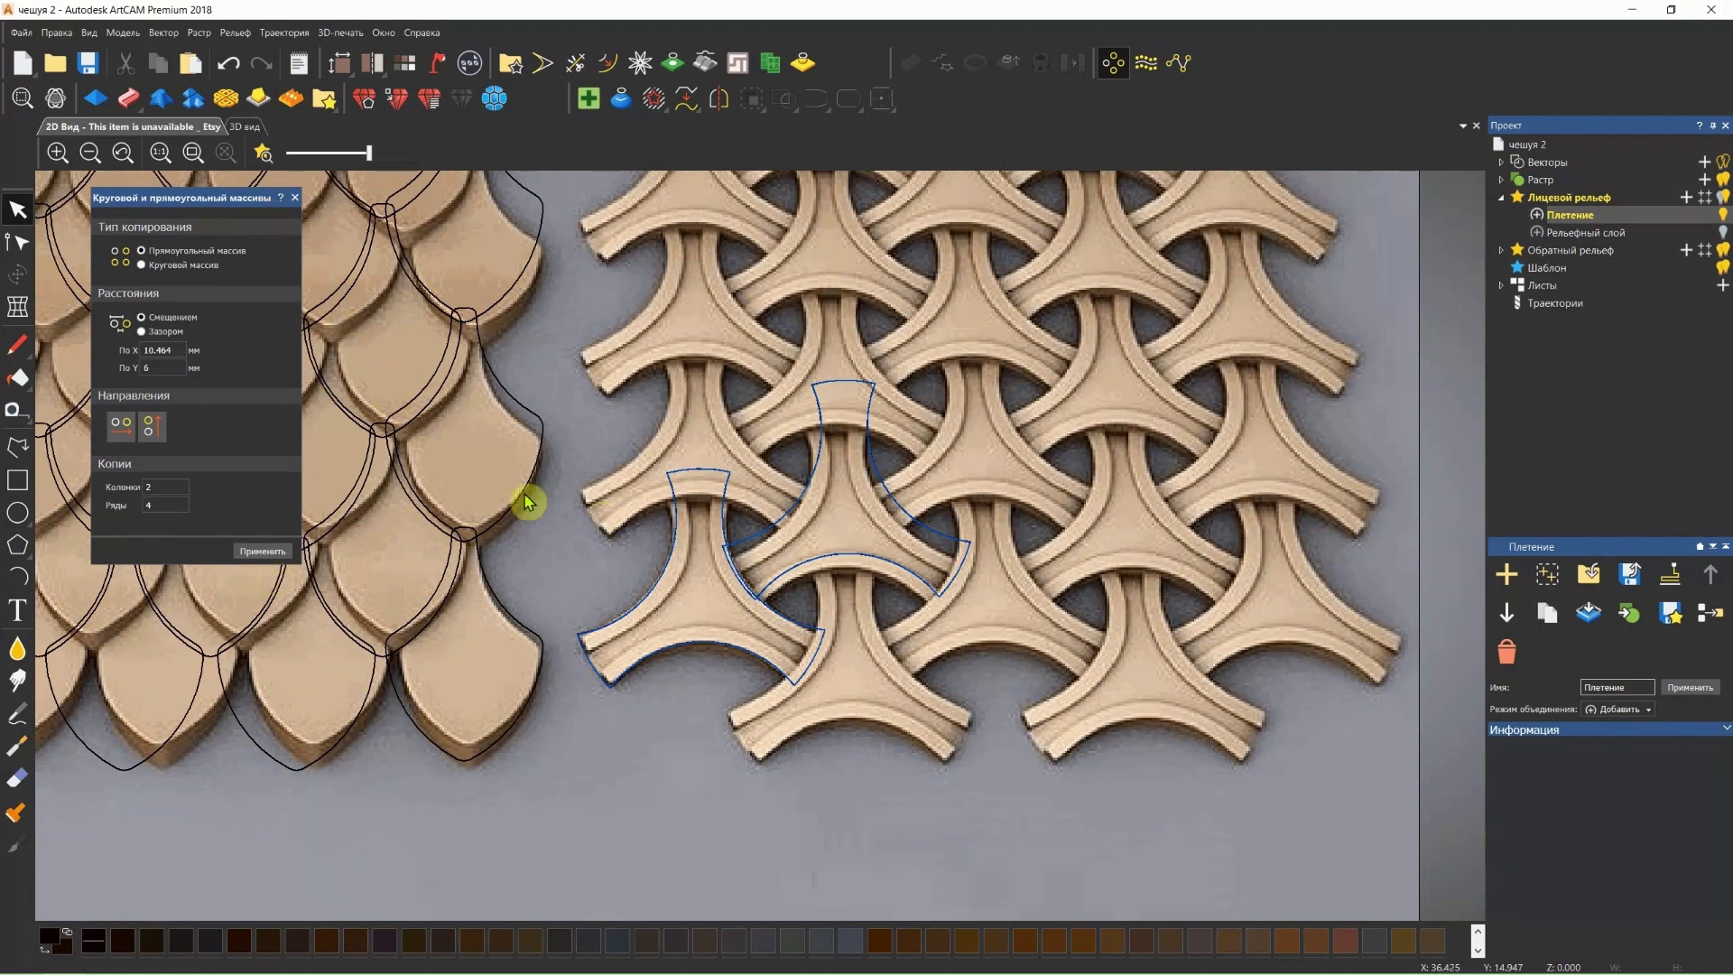
Array the three selected weave pieces in 2 columns by 4 rows across the pattern.
click(697, 607)
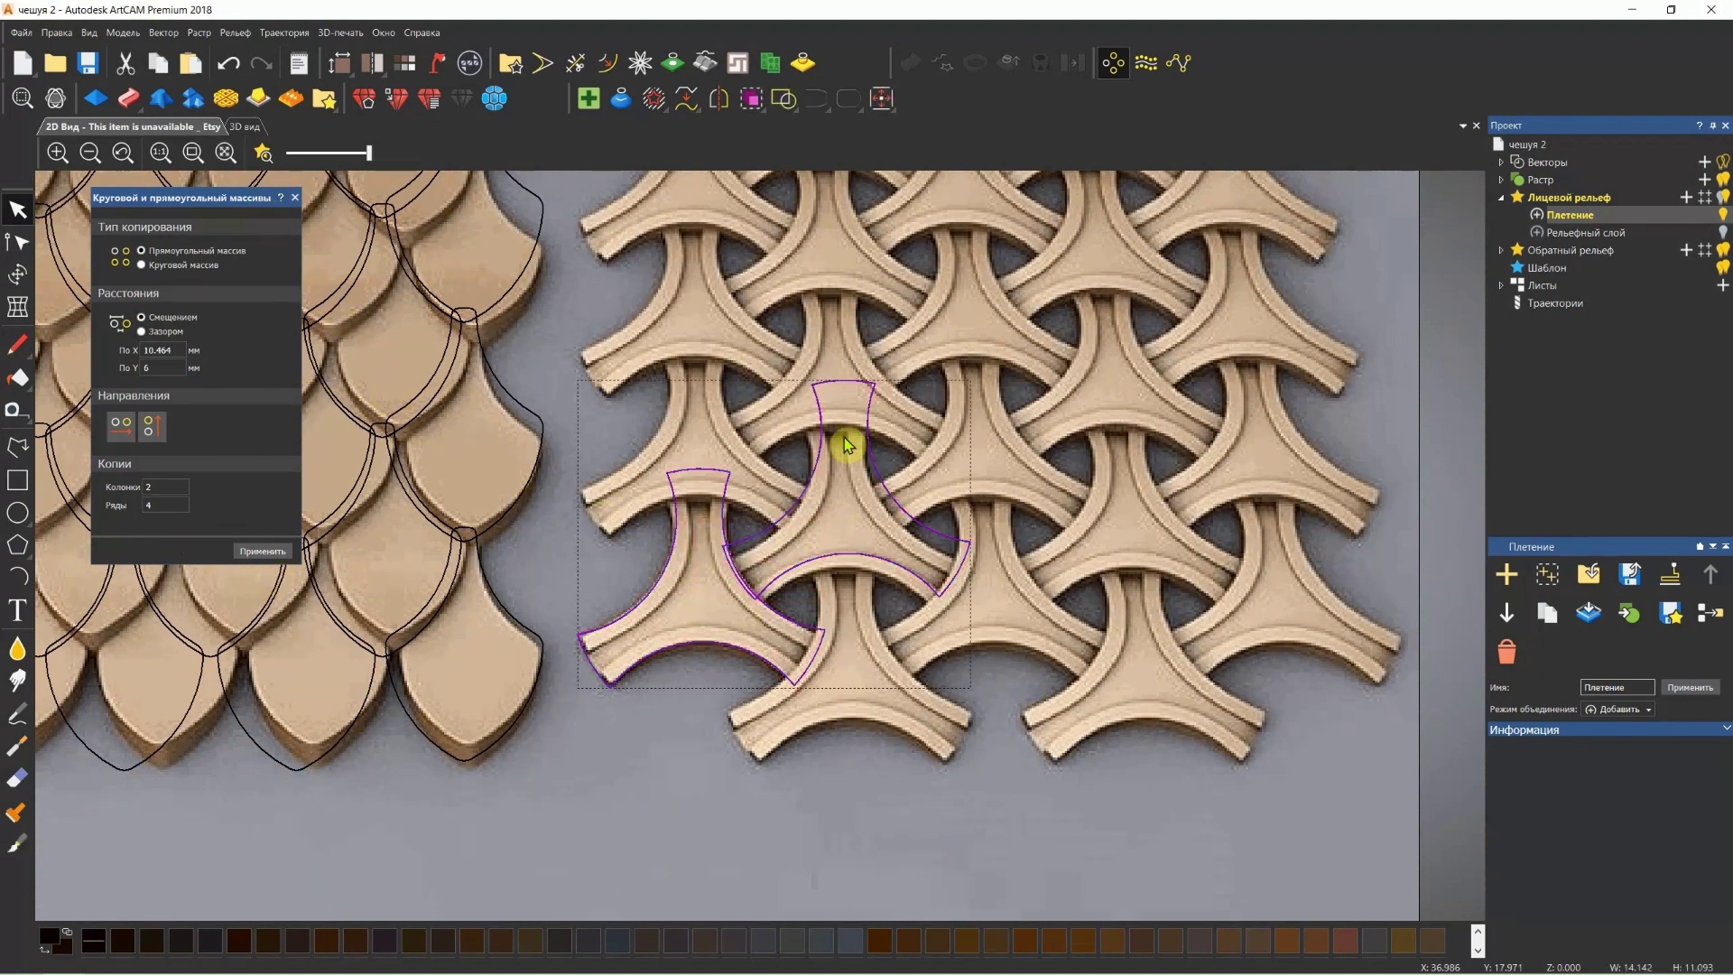
click(251, 553)
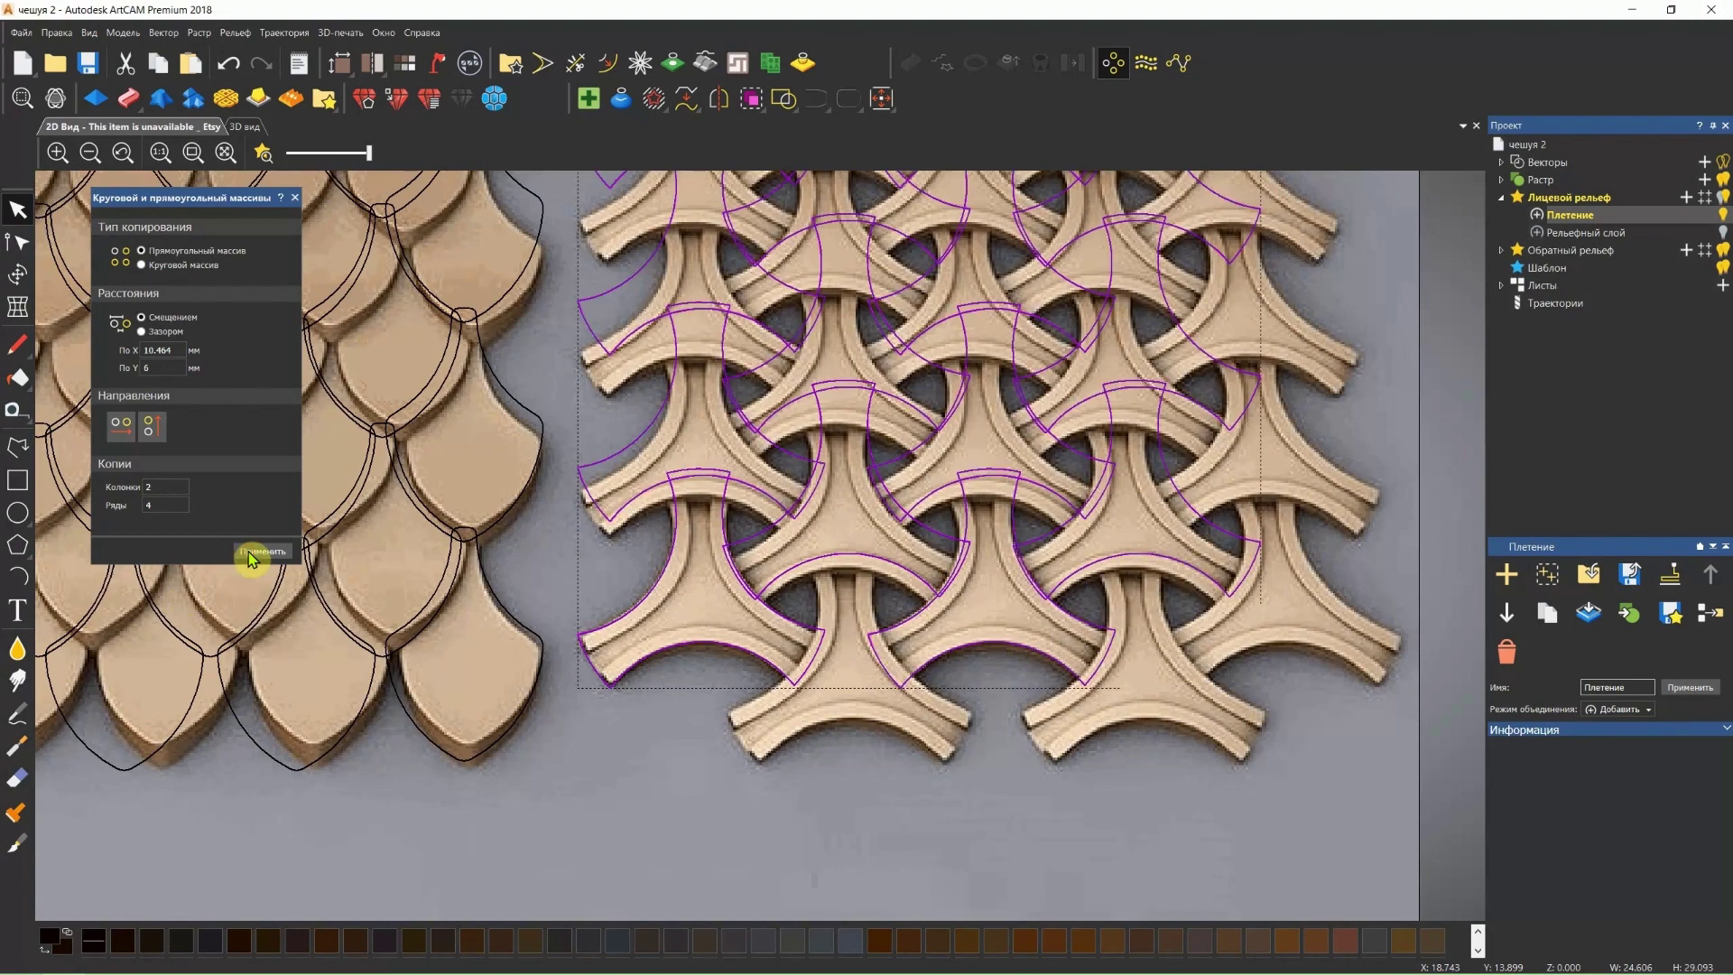
scroll(631, 484, down, 2)
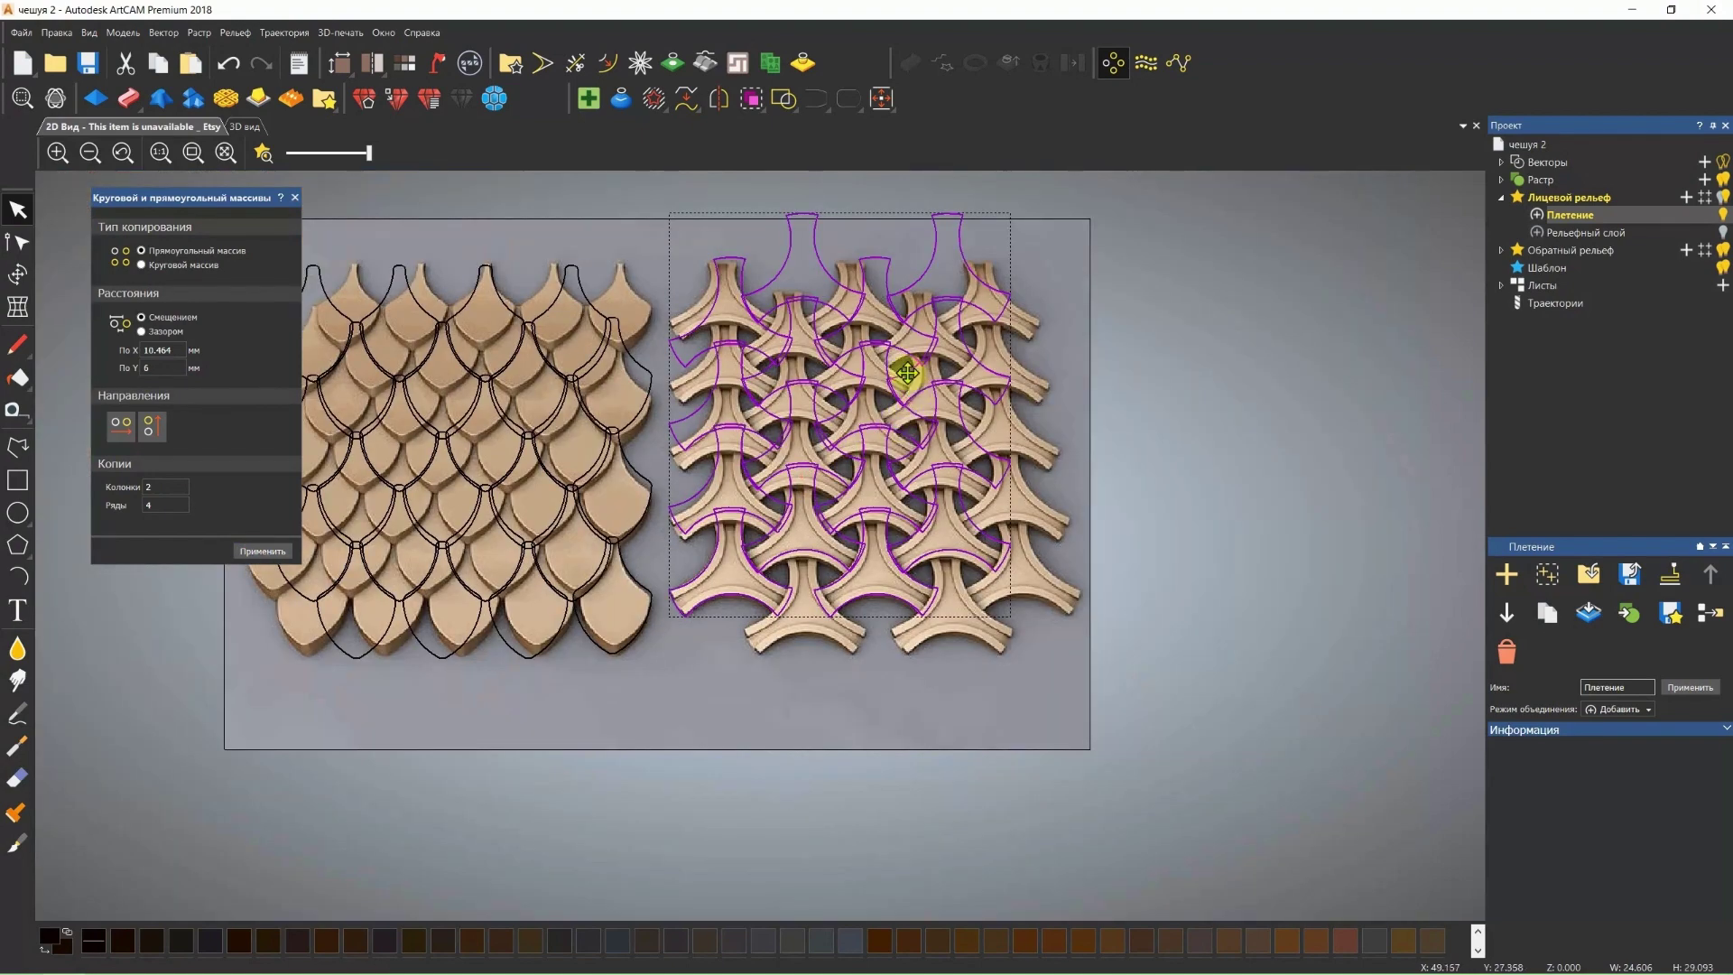
scroll(908, 364, up, 2)
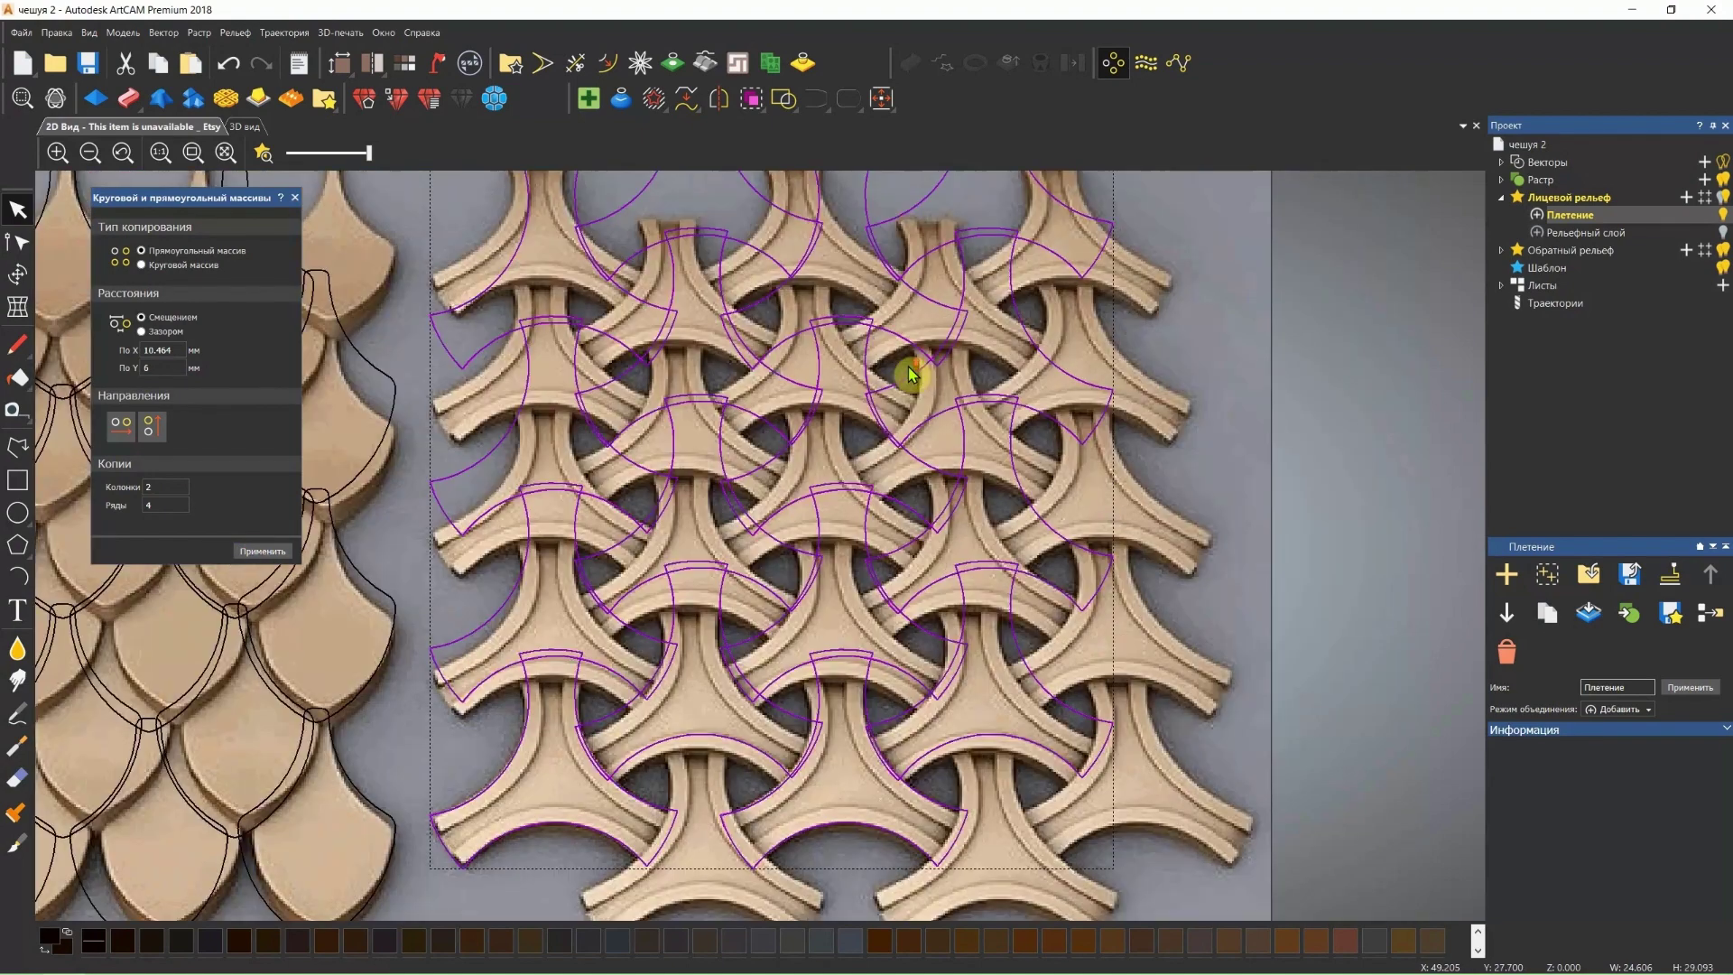
click(294, 197)
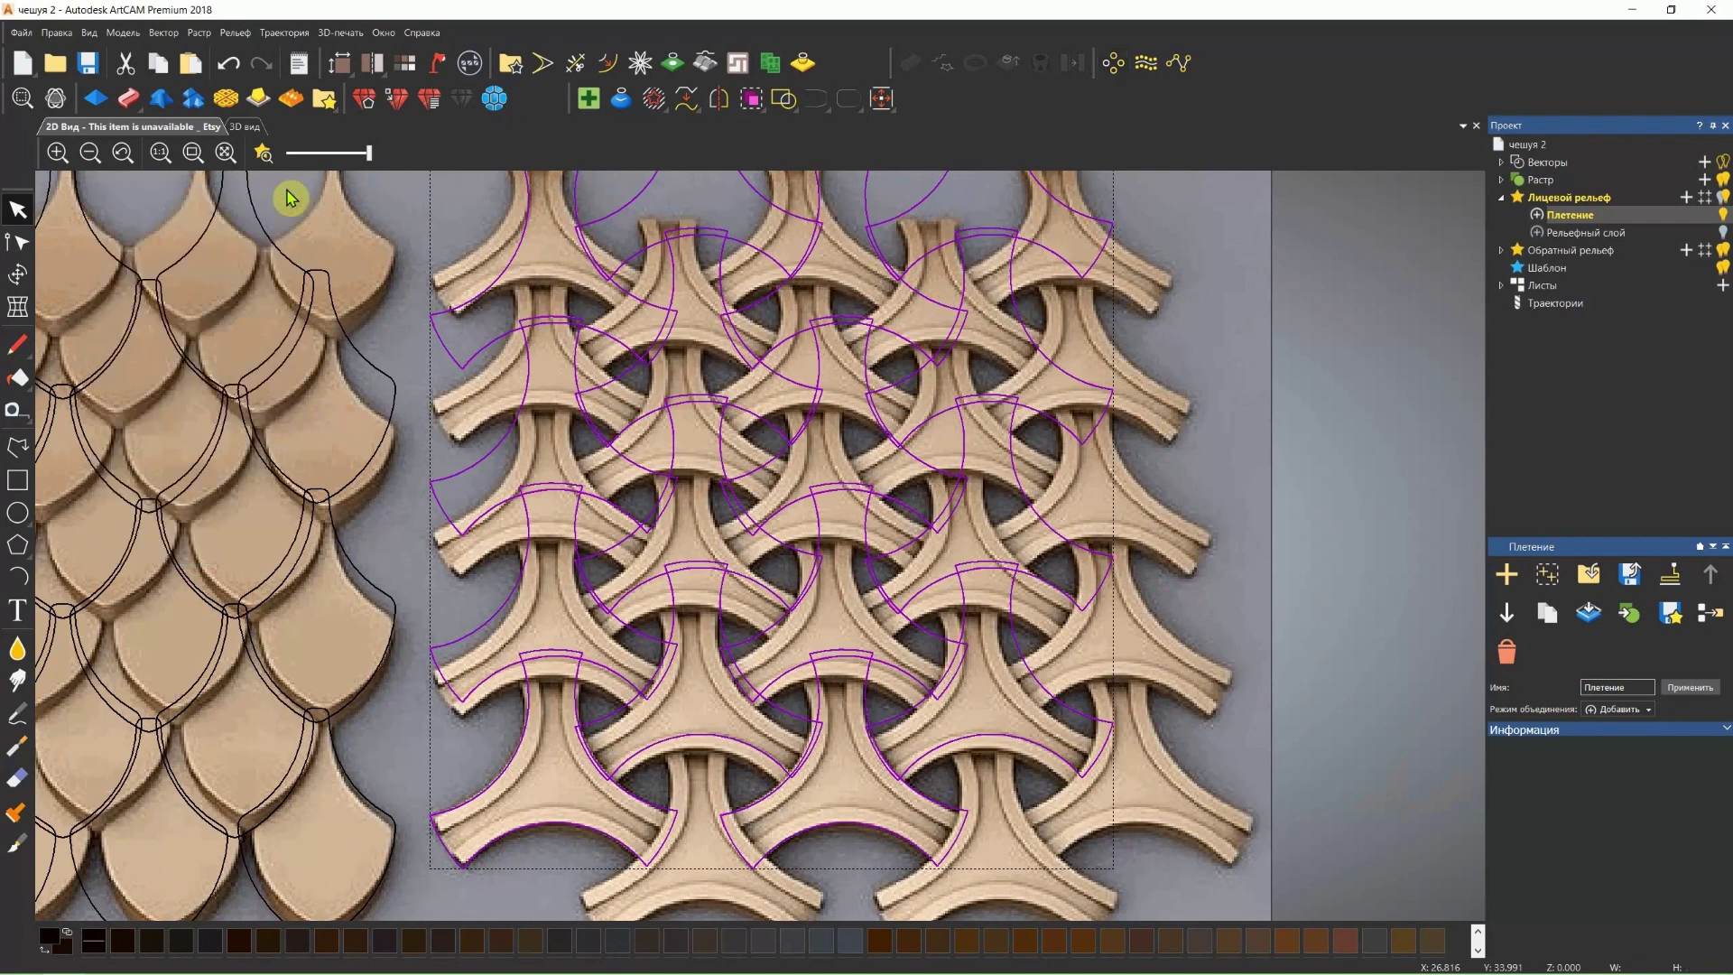
Paste the Шаблон 2-by-4 weave template into the plate relief in the 3D view, merged by highest.
click(251, 128)
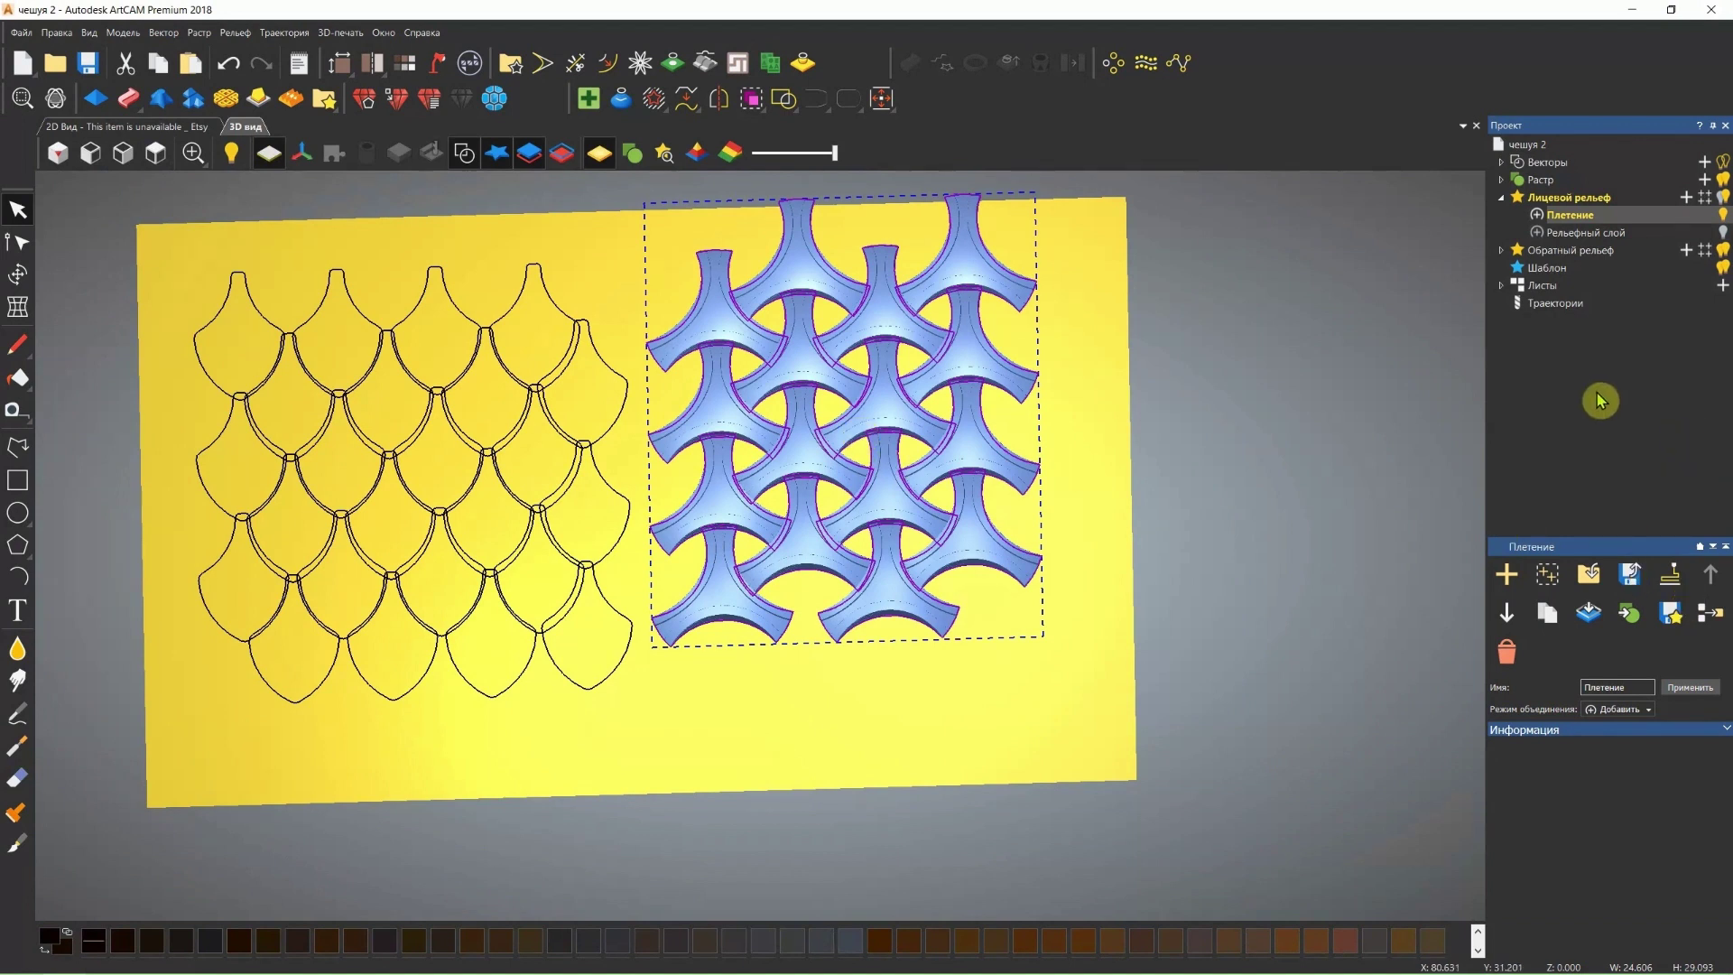
click(1546, 268)
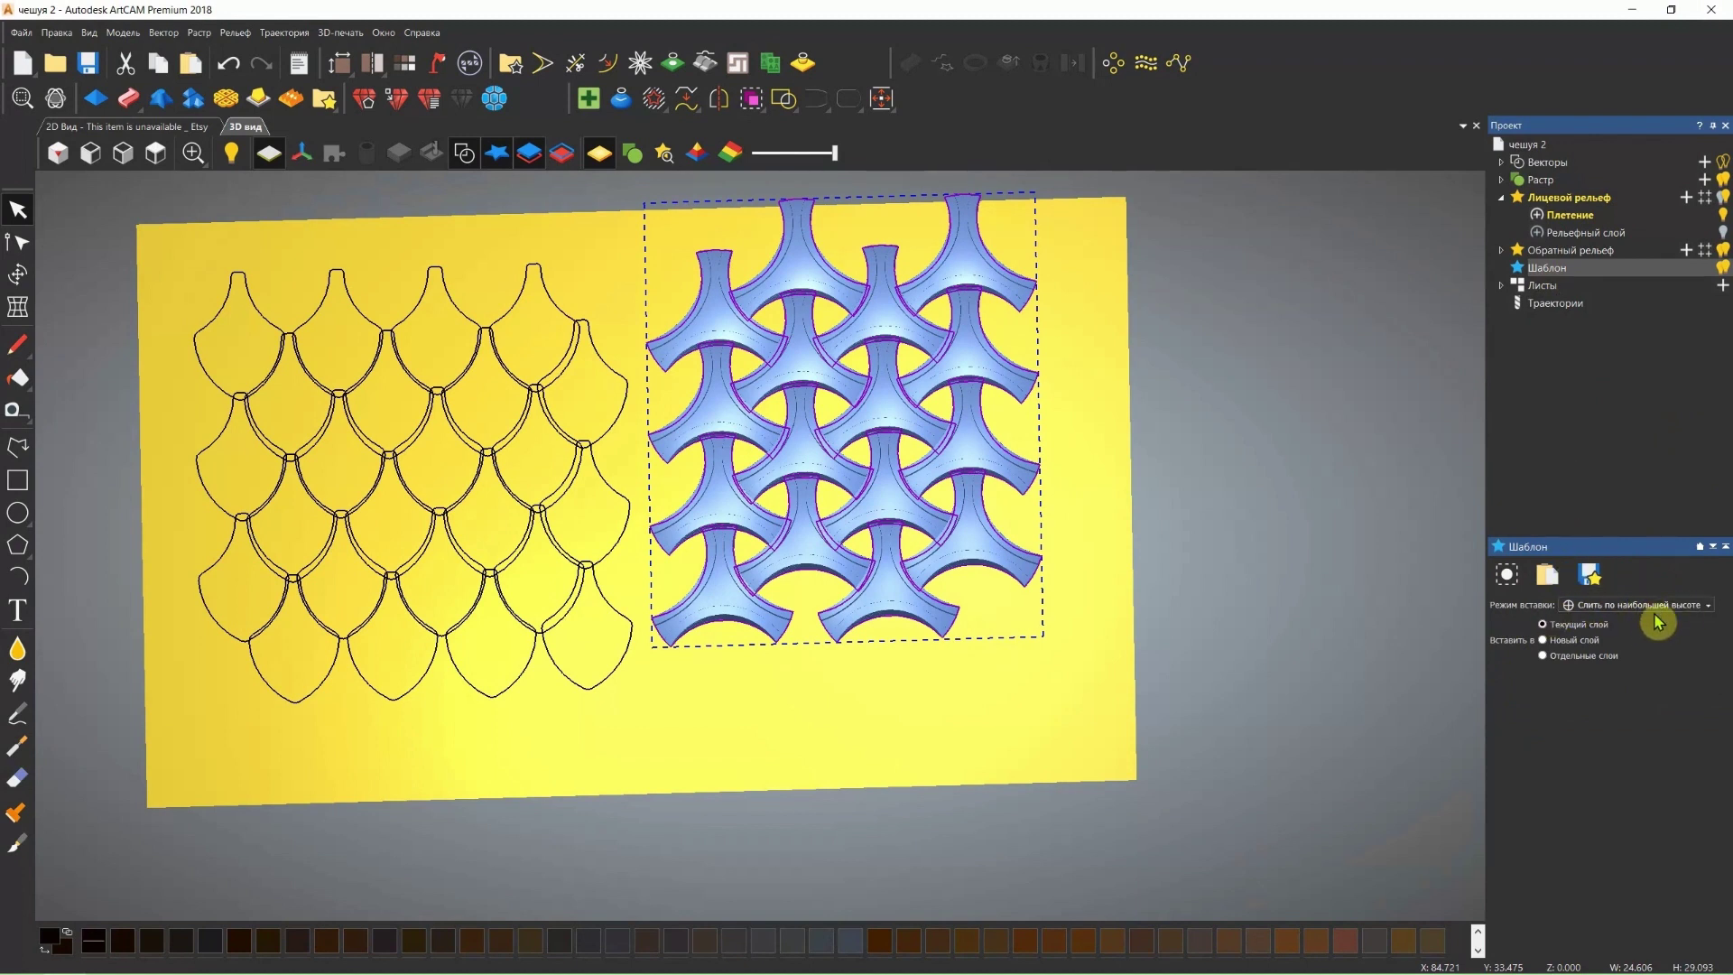
click(1546, 578)
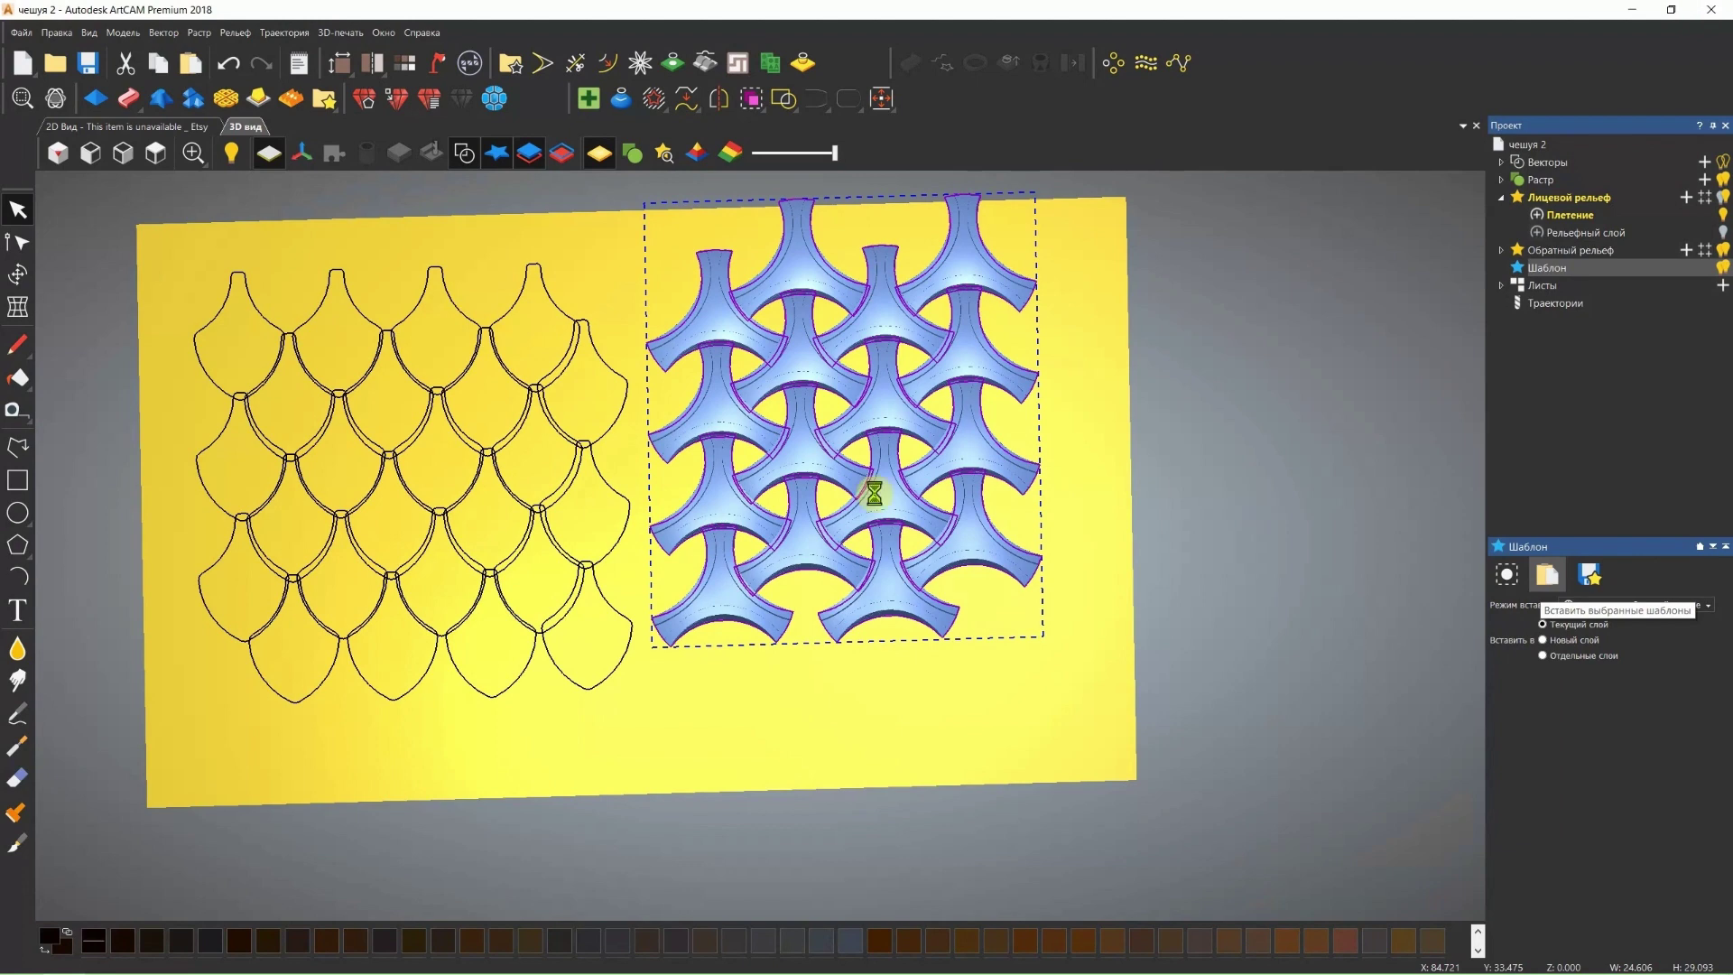
Hide the vector outlines and the zero-plane base plate in the 3D view.
drag(1094, 412, 1096, 422)
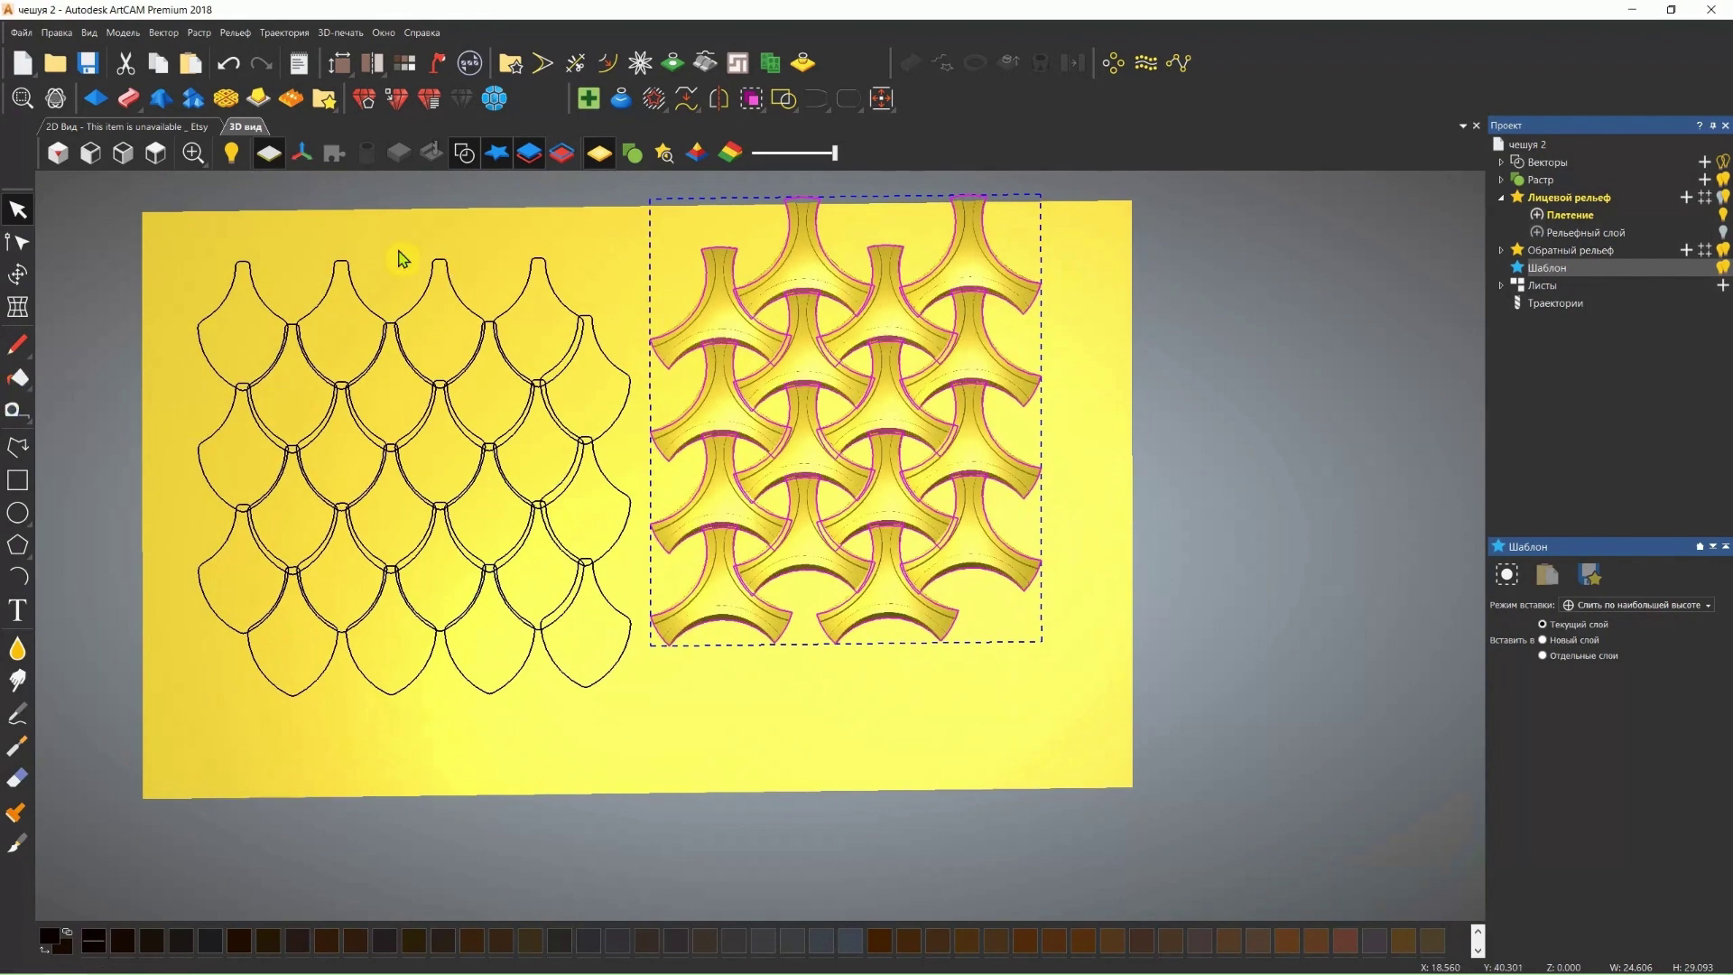
click(464, 153)
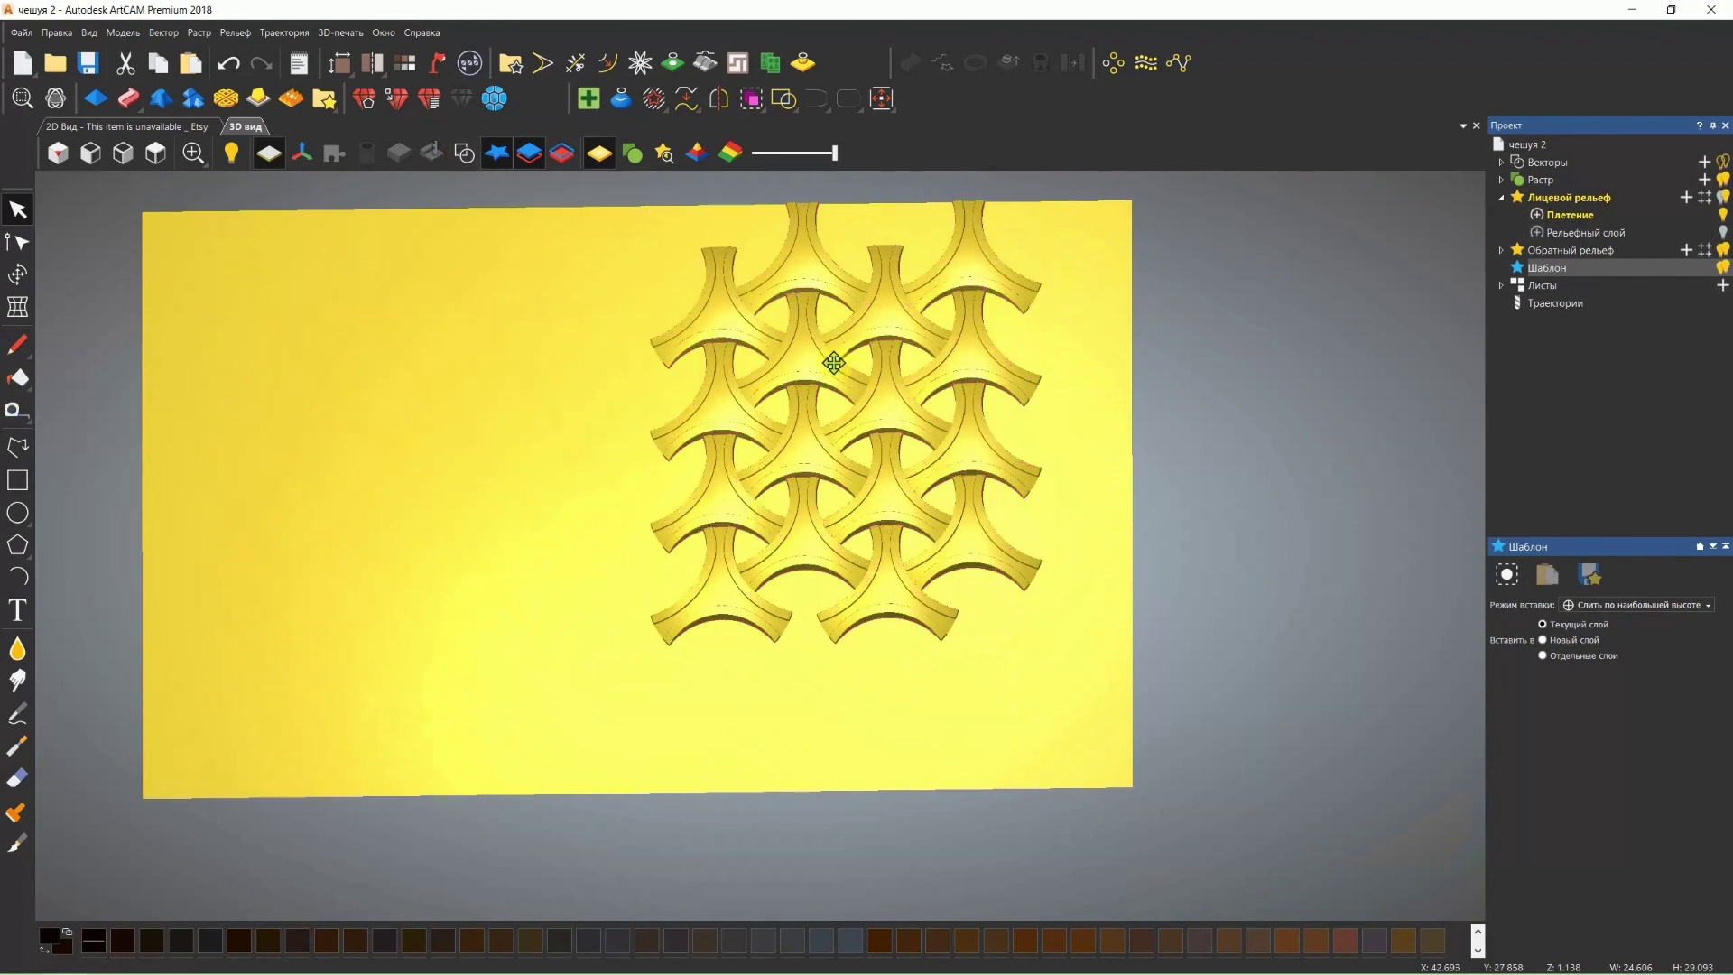
scroll(860, 329, up, 2)
scroll(851, 349, down, 2)
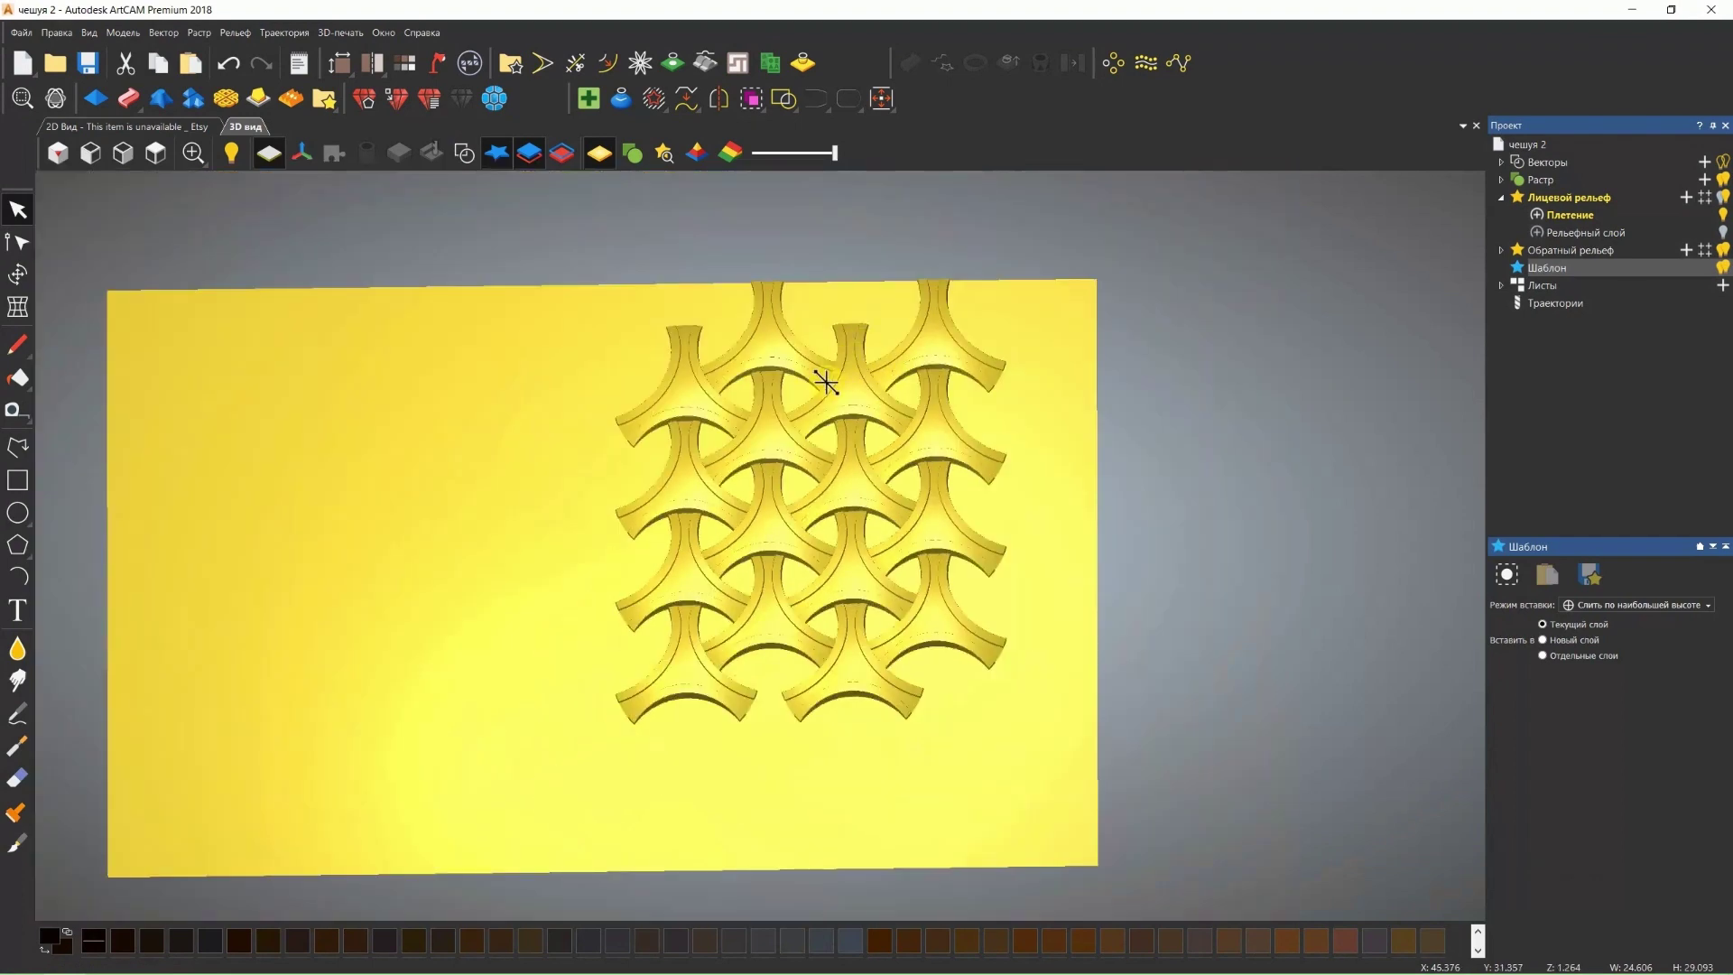
drag(790, 483, 786, 439)
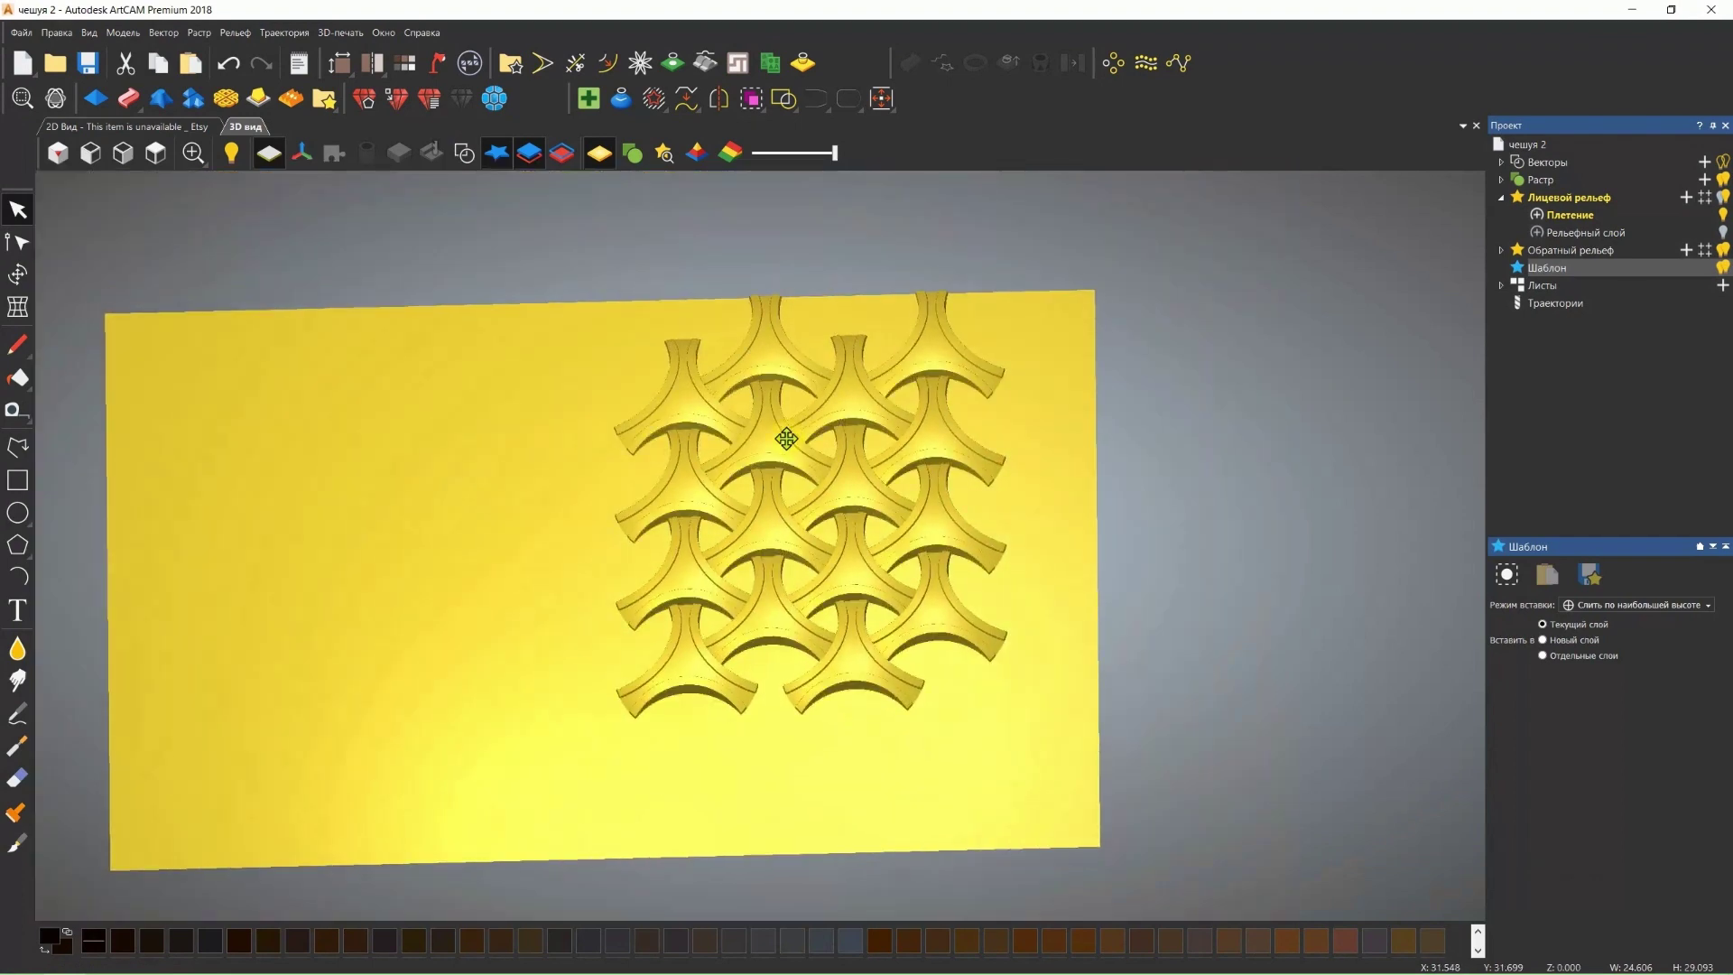
click(270, 154)
Orbit and zoom around the Плетение weave relief to inspect its interlocking three-armed pieces.
drag(857, 468, 843, 414)
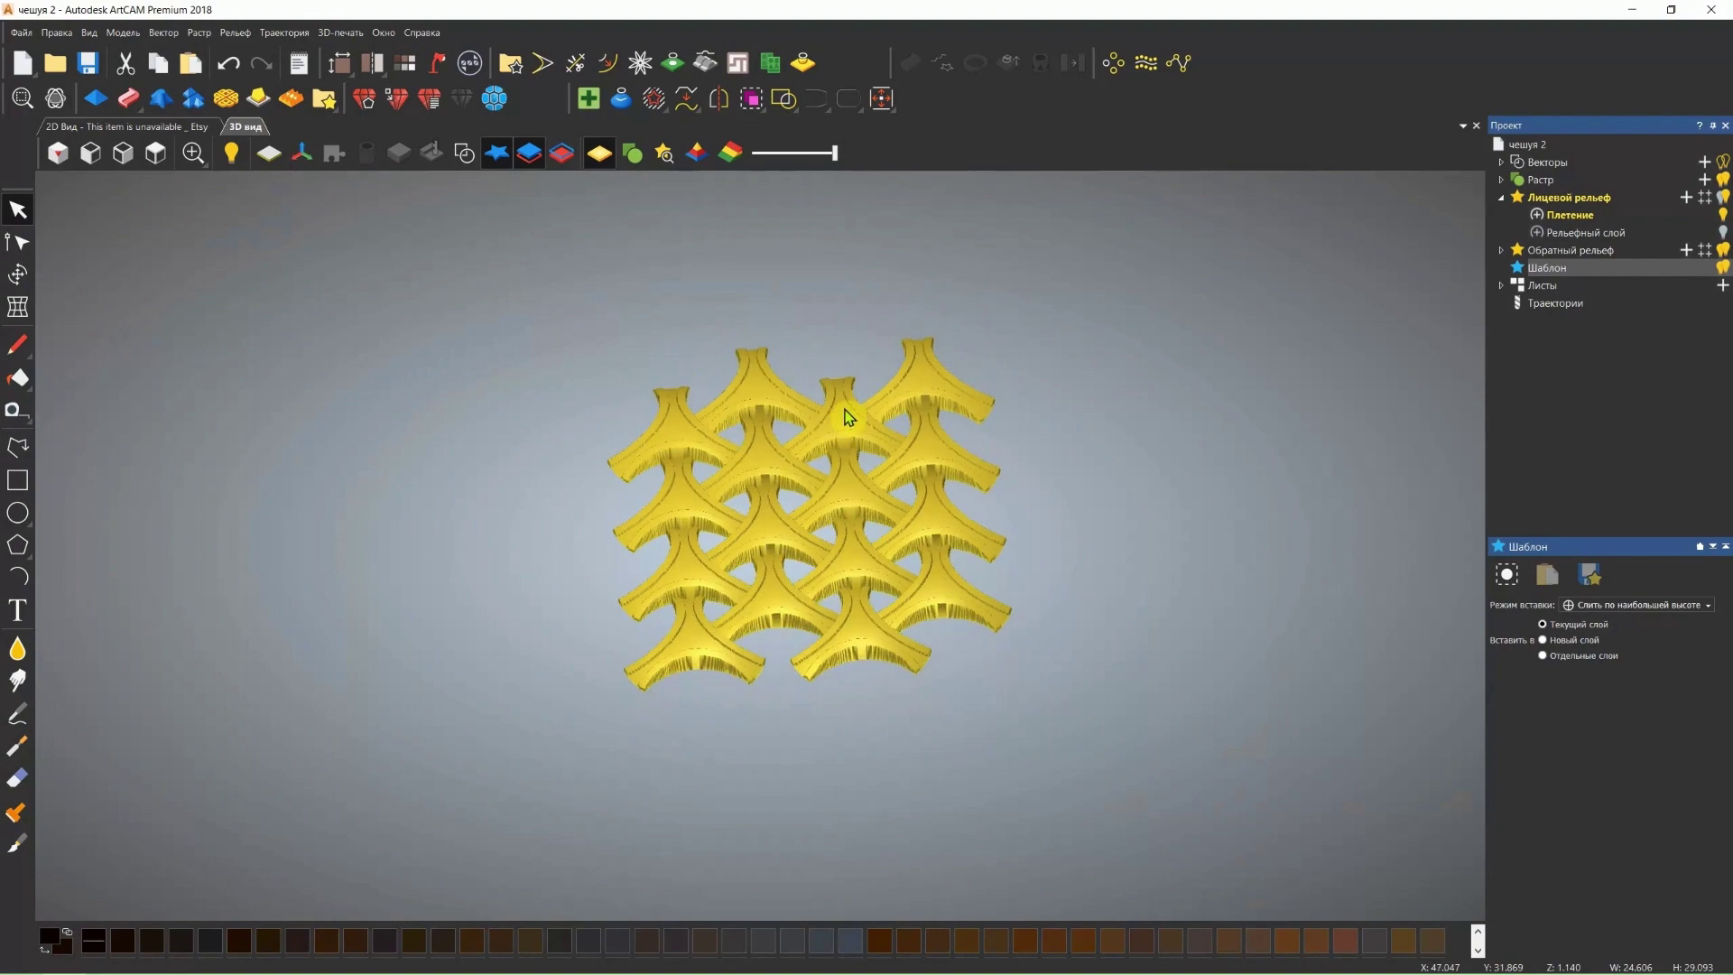
scroll(805, 492, up, 3)
drag(805, 497, 794, 550)
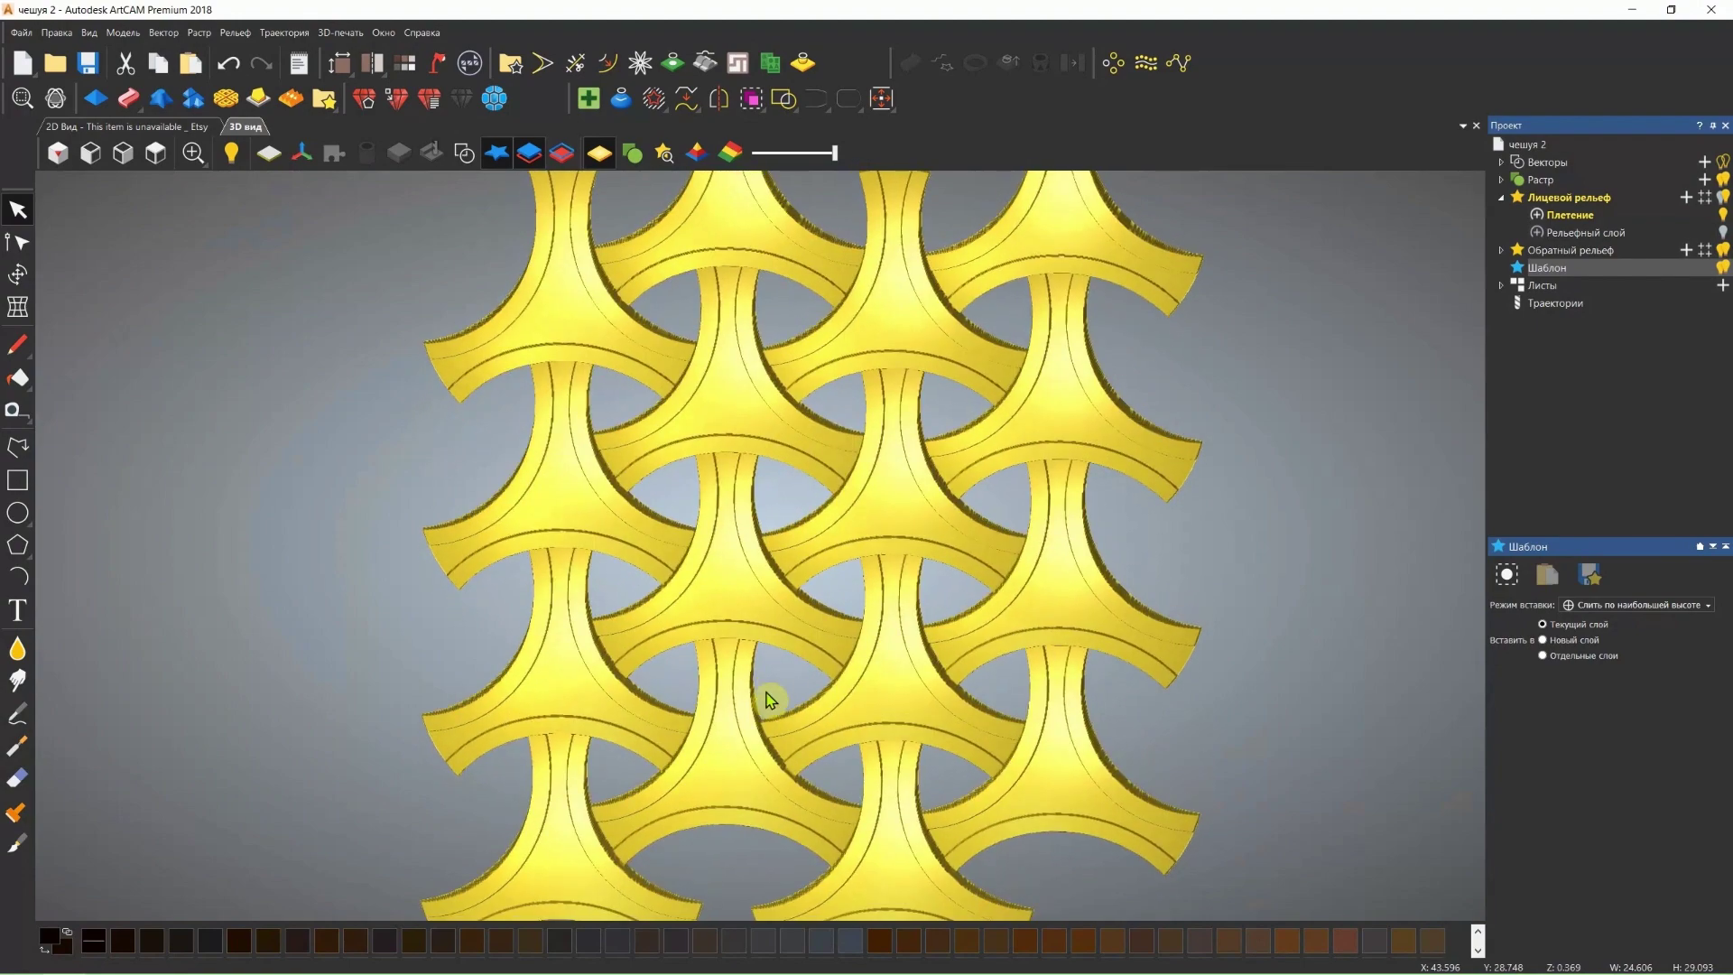
scroll(766, 675, up, 2)
mouse_move(766, 675)
mouse_down()
mouse_move(773, 541)
mouse_move(1014, 611)
mouse_move(889, 599)
mouse_move(1090, 568)
mouse_move(611, 476)
mouse_up()
scroll(611, 471, down, 3)
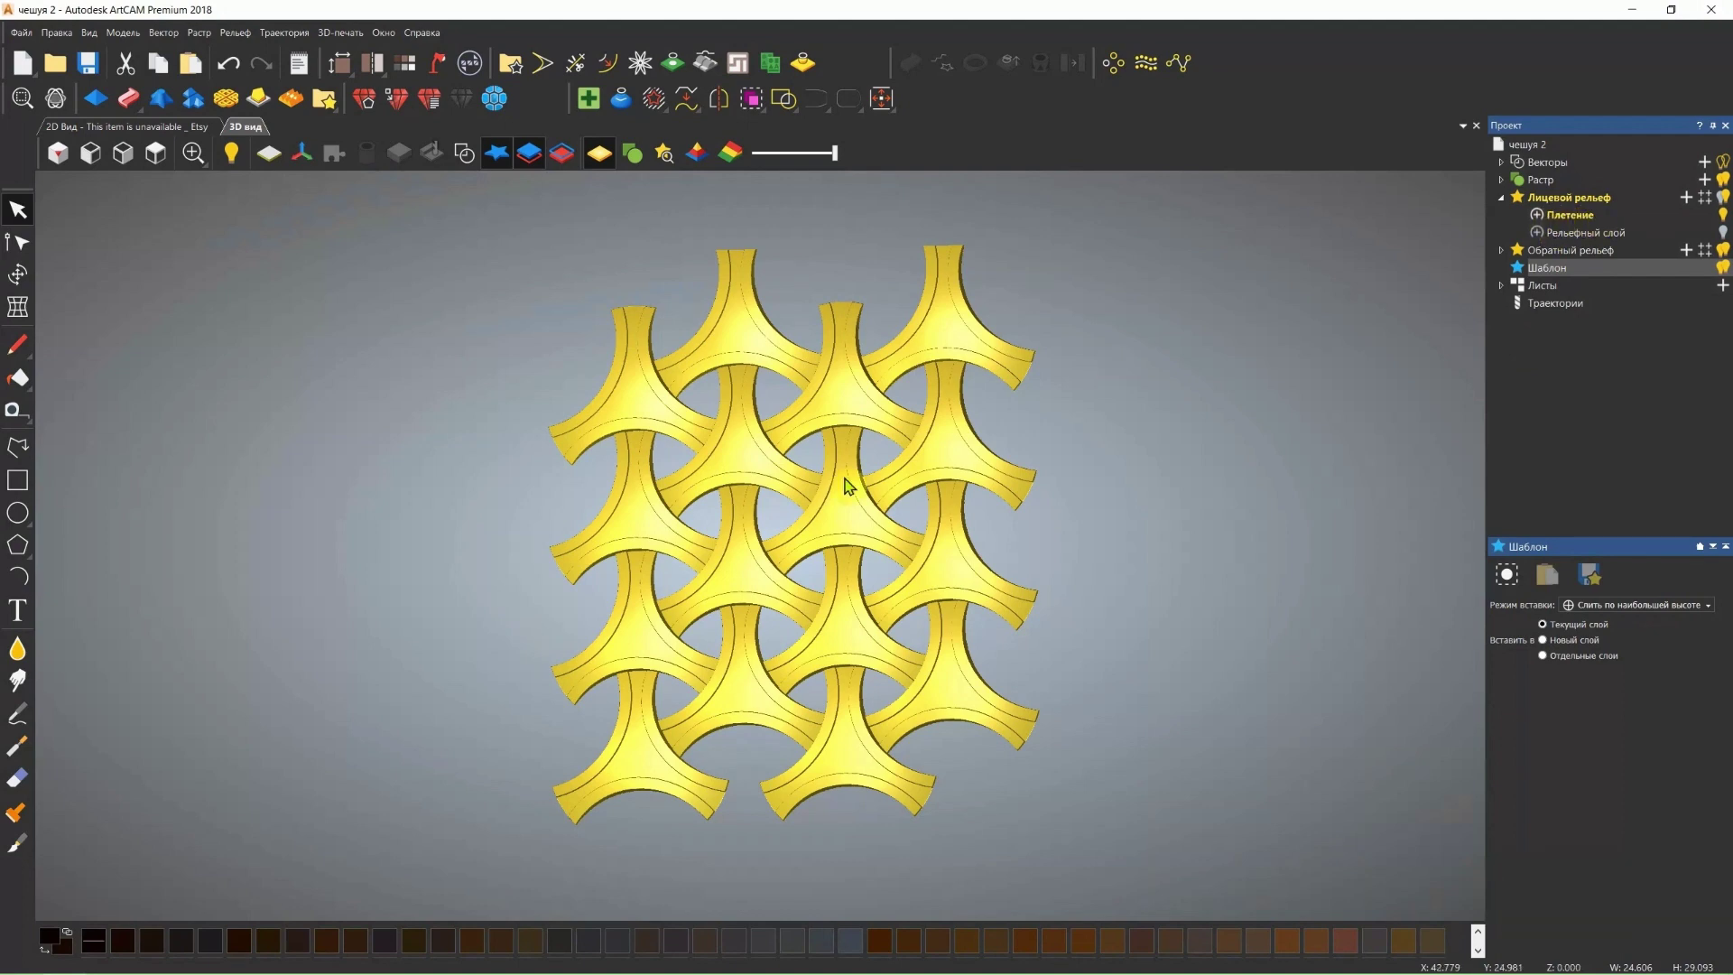
scroll(812, 492, down, 1)
scroll(582, 535, down, 1)
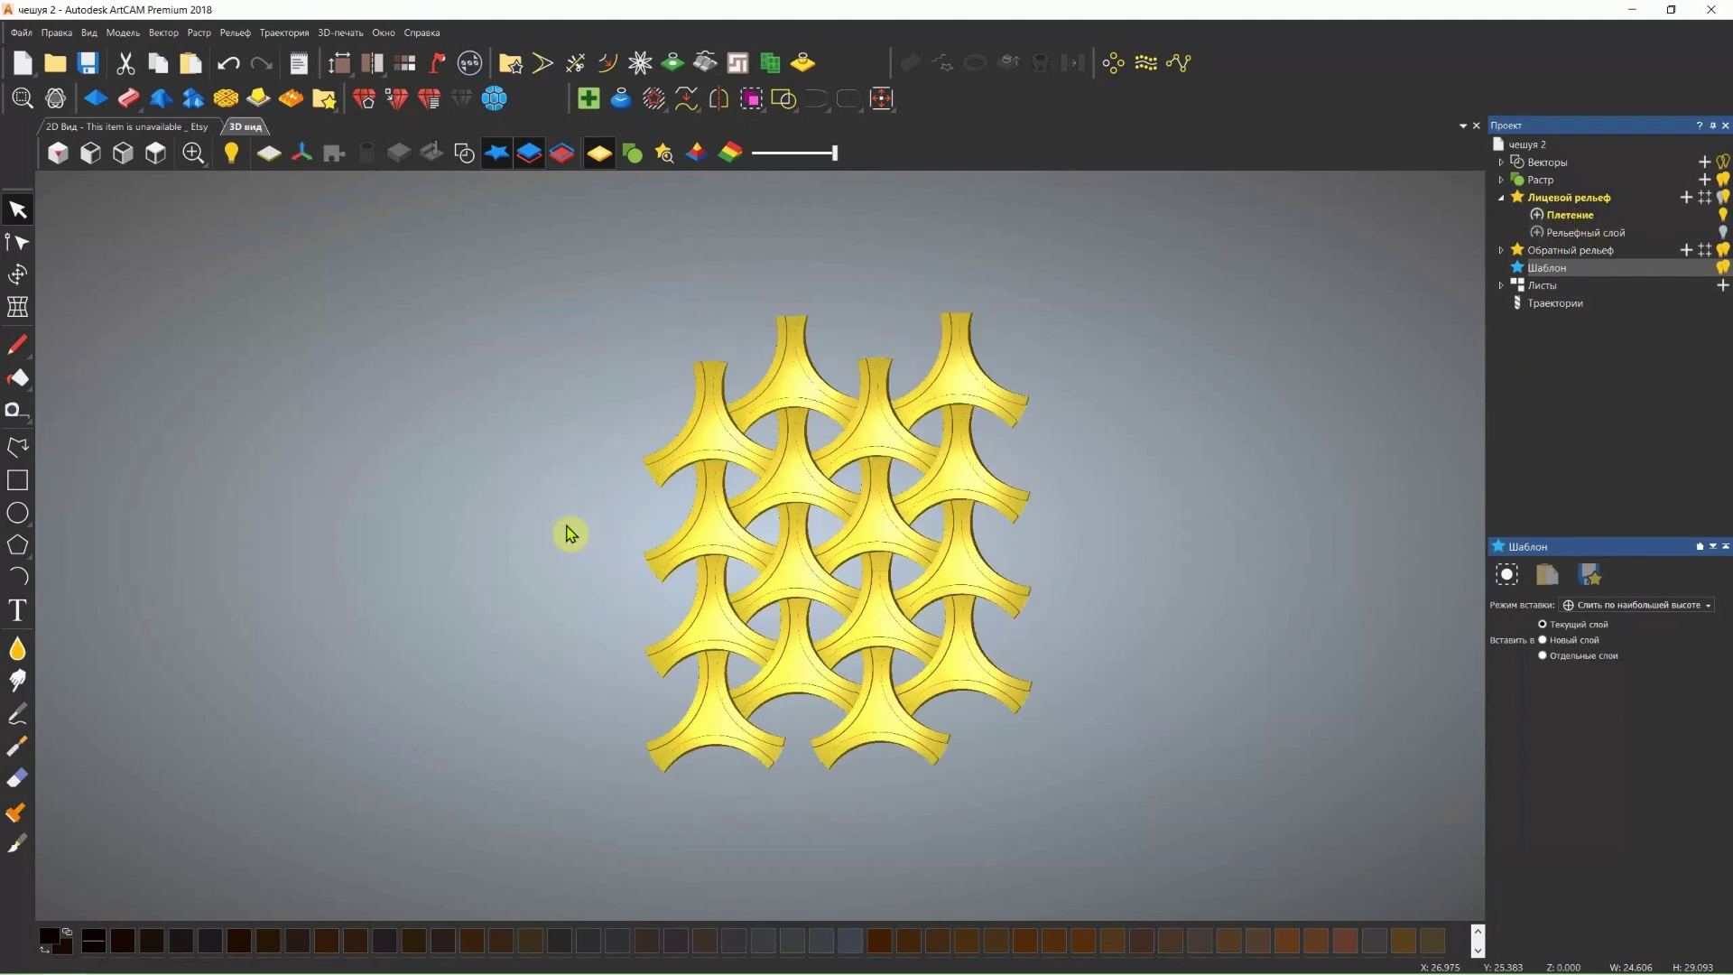
scroll(568, 534, up, 1)
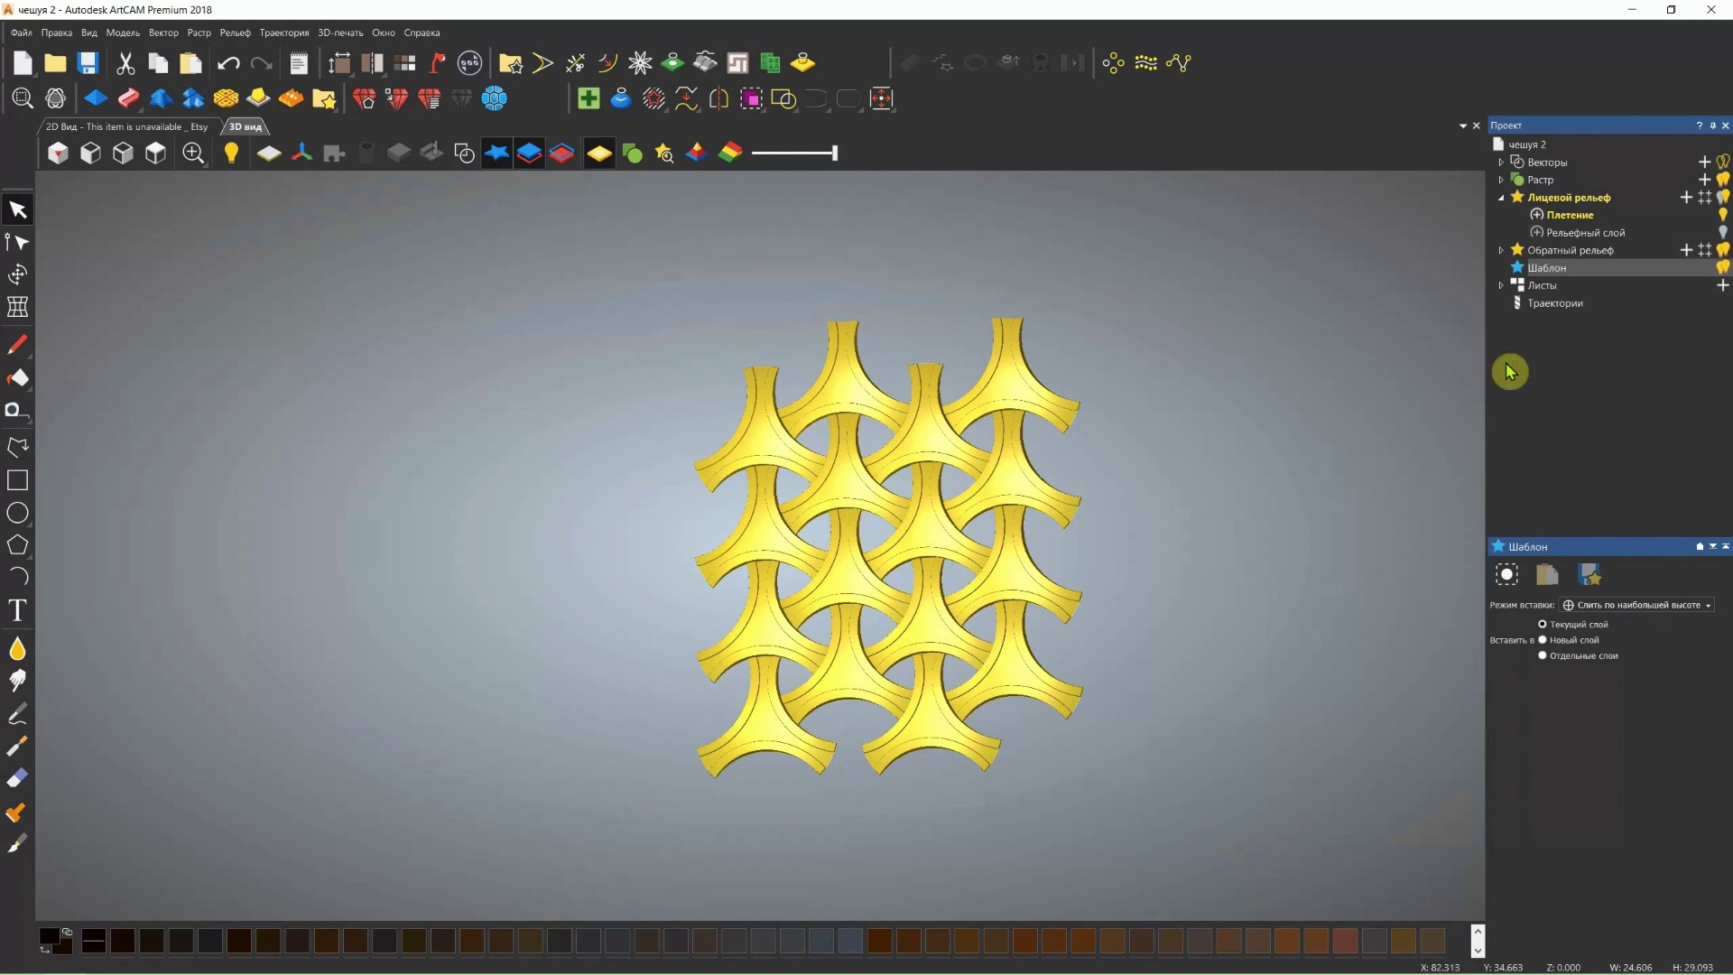
Turn the fish-scale relief layer back on and orbit to view it beside the woven relief.
click(1723, 234)
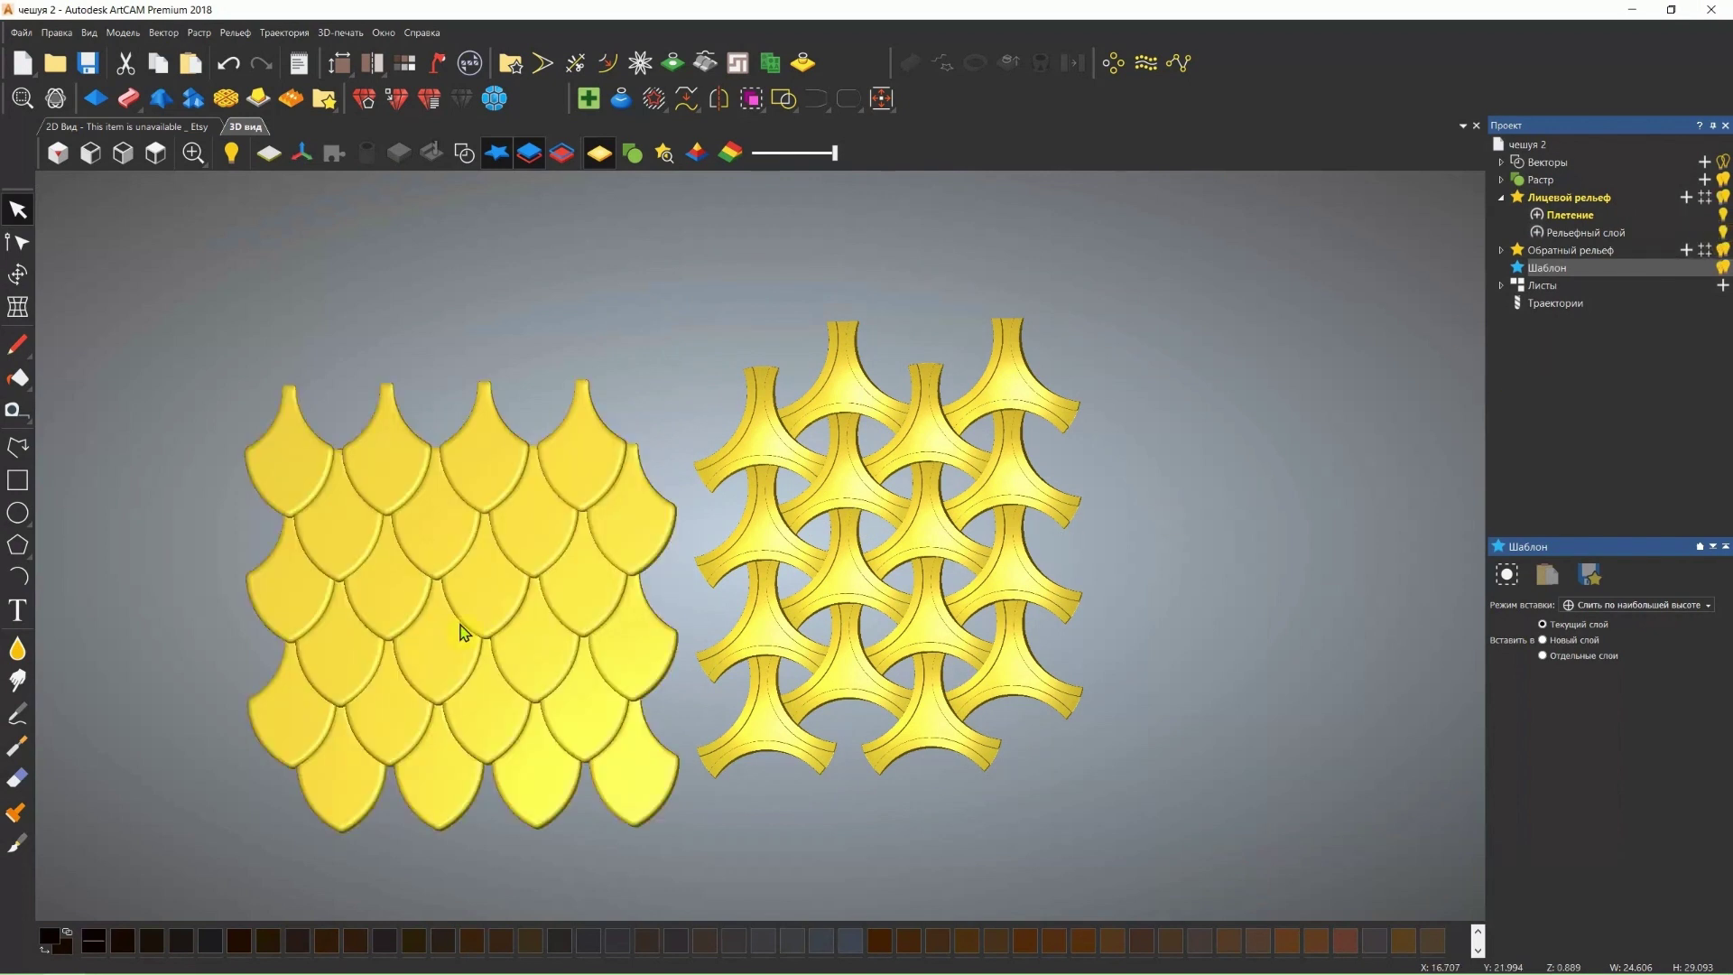
mouse_move(469, 598)
mouse_down()
mouse_move(492, 542)
mouse_move(1072, 588)
mouse_move(1072, 569)
mouse_up()
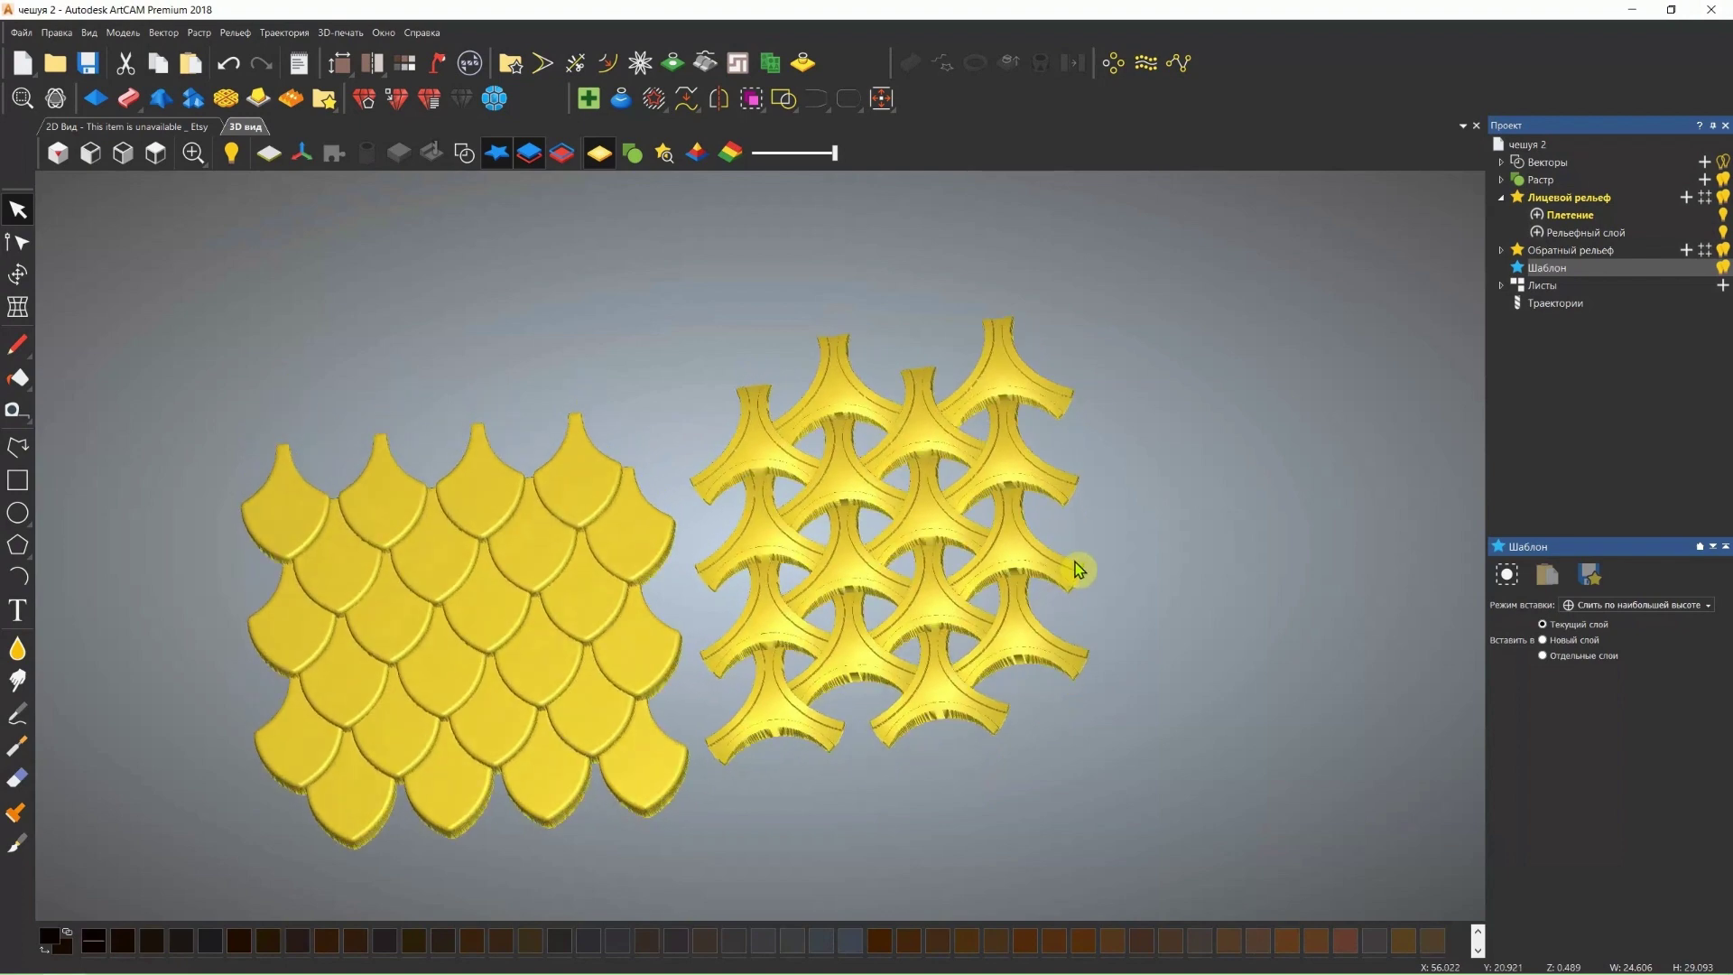
mouse_move(972, 466)
mouse_down()
mouse_move(986, 515)
mouse_move(847, 554)
mouse_up()
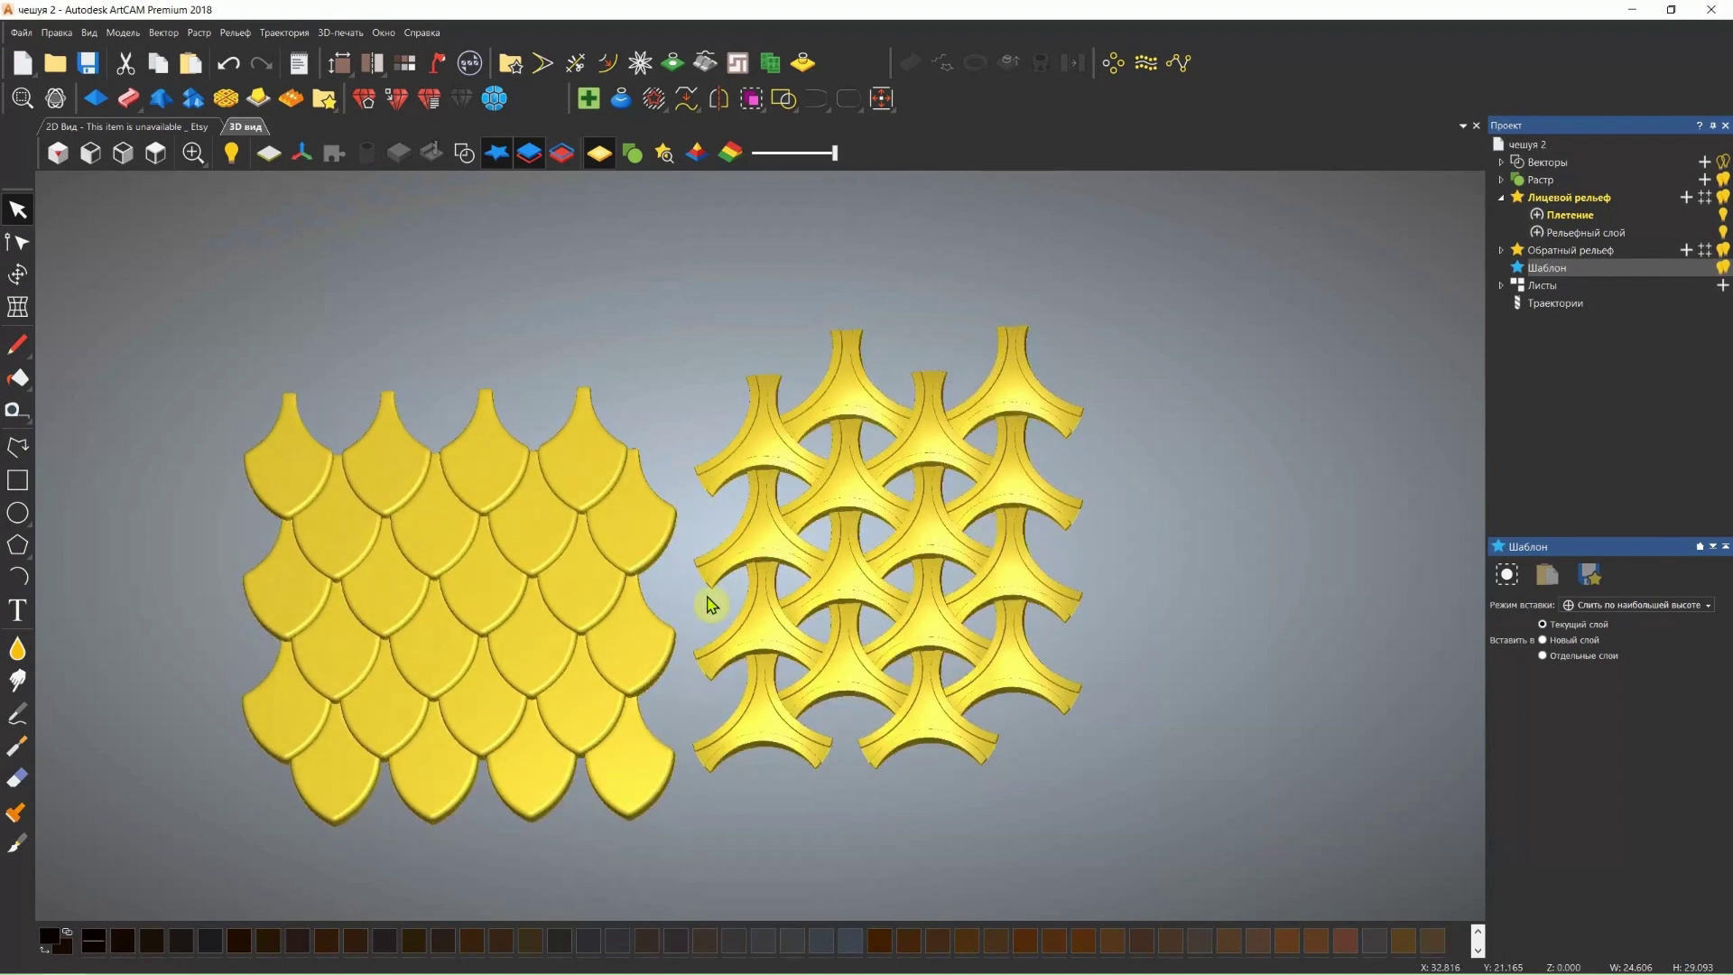
mouse_move(711, 605)
mouse_down()
mouse_move(560, 646)
mouse_move(568, 567)
mouse_up()
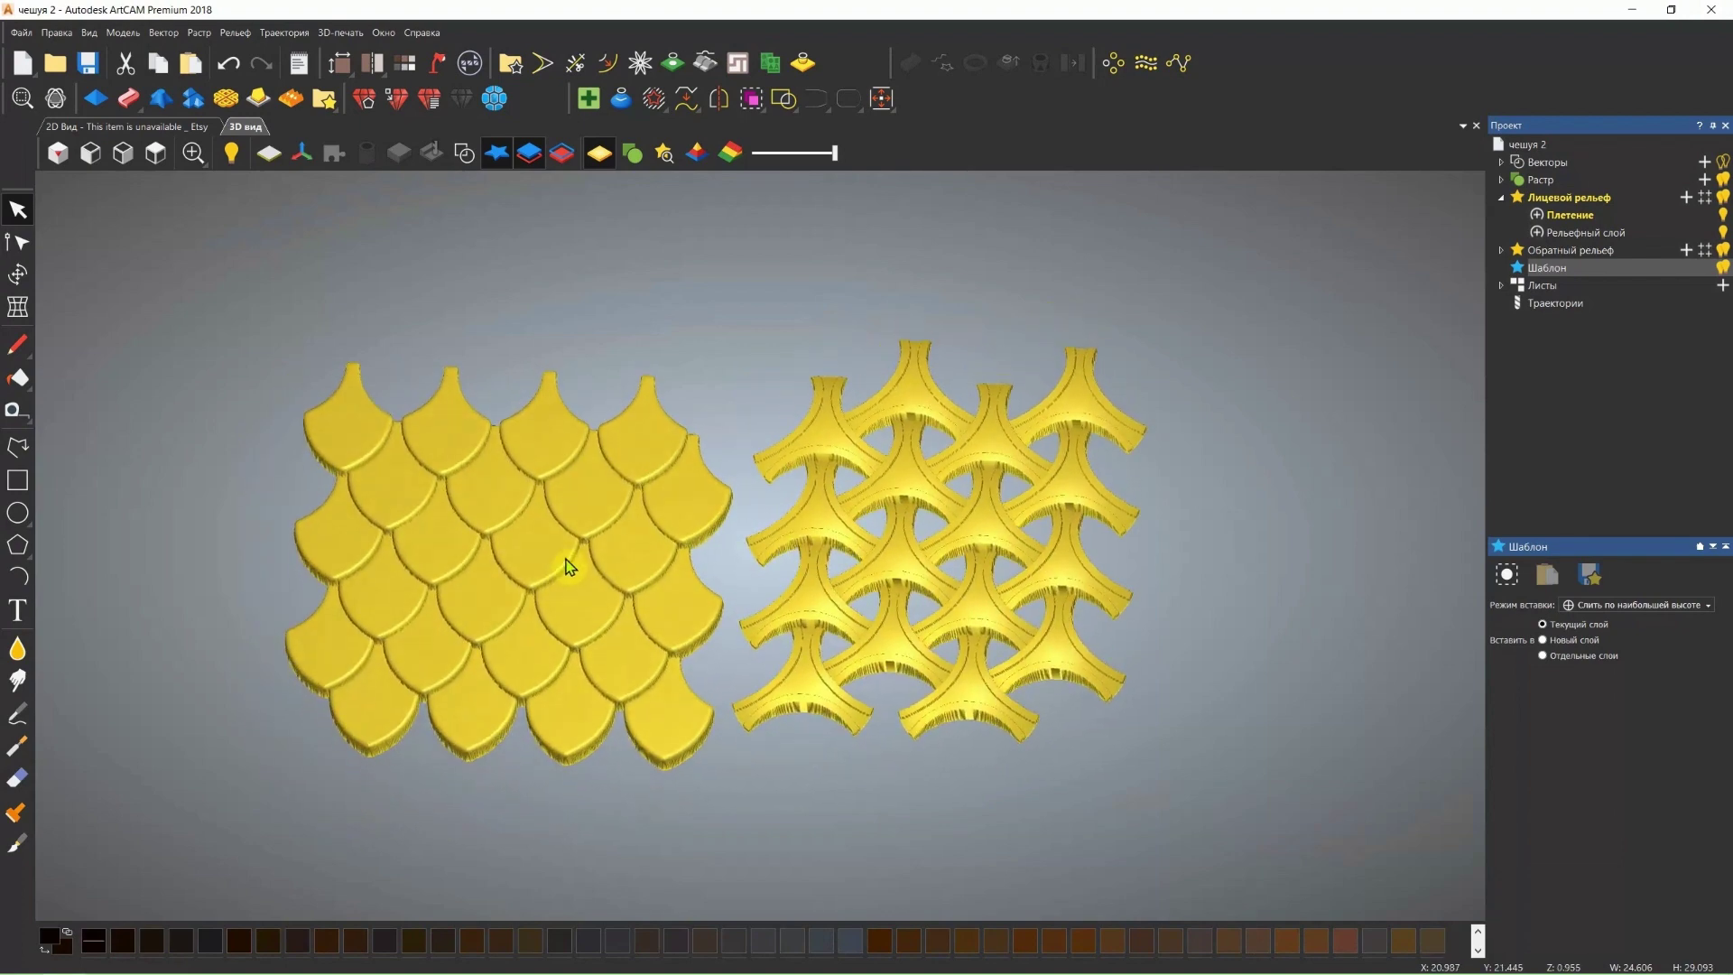
scroll(960, 588, up, 2)
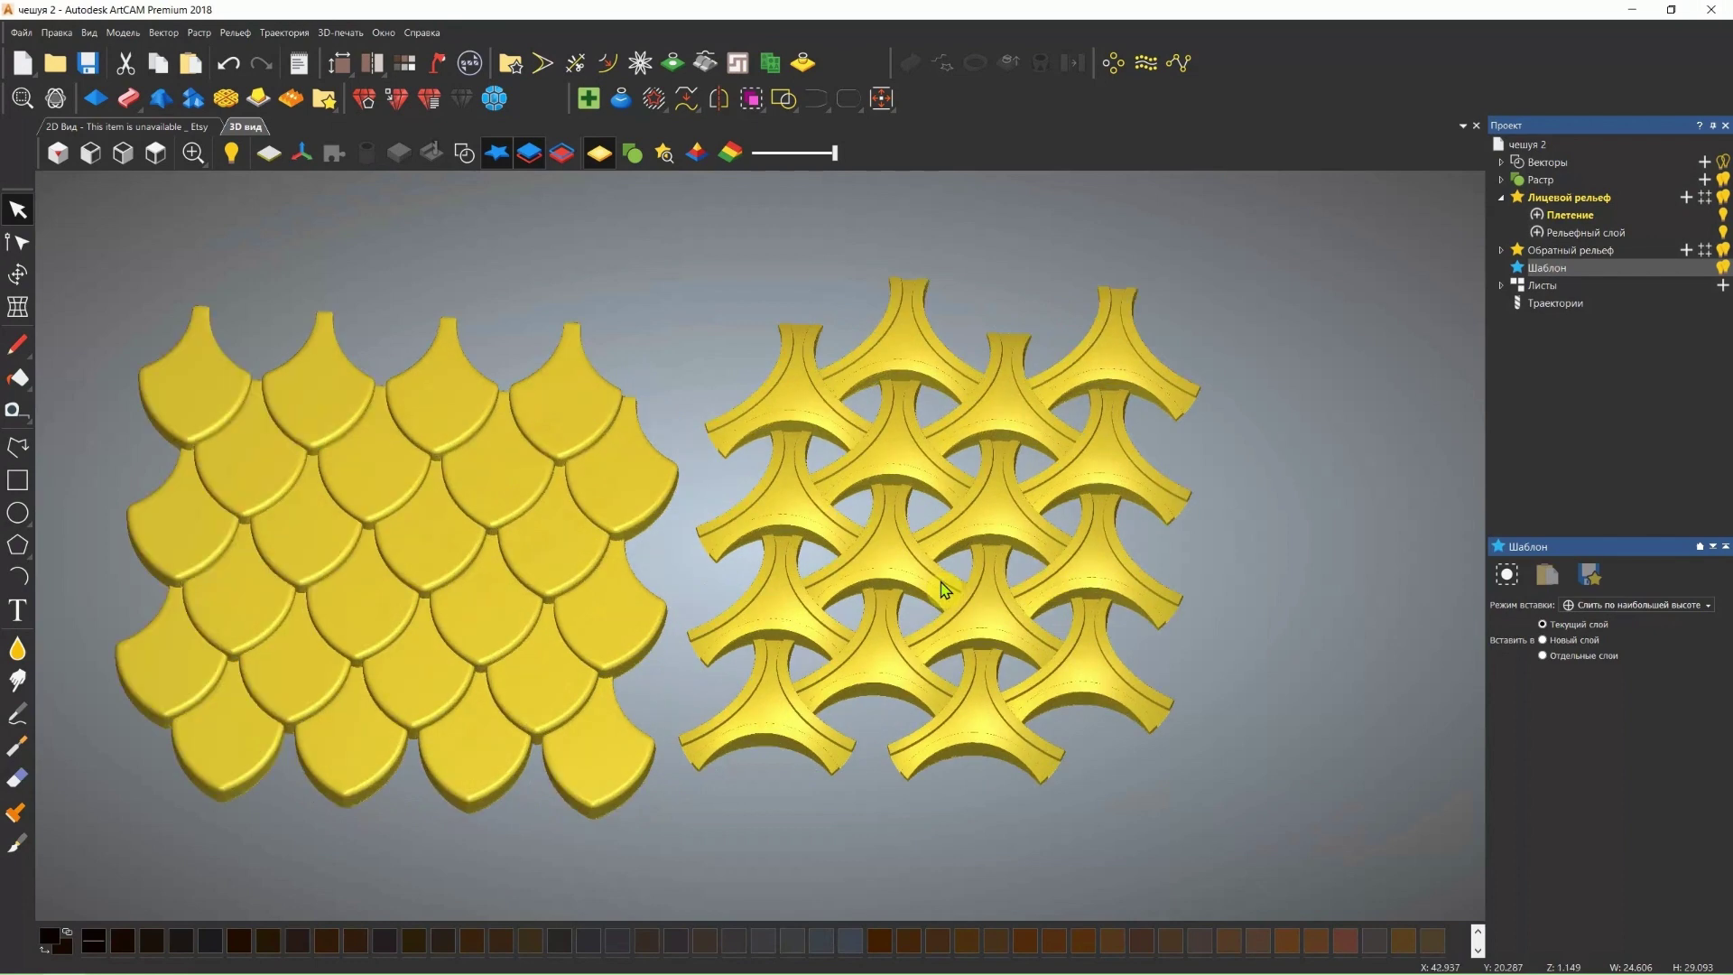
mouse_move(781, 630)
mouse_down()
mouse_move(830, 557)
mouse_move(882, 387)
mouse_move(834, 651)
mouse_up()
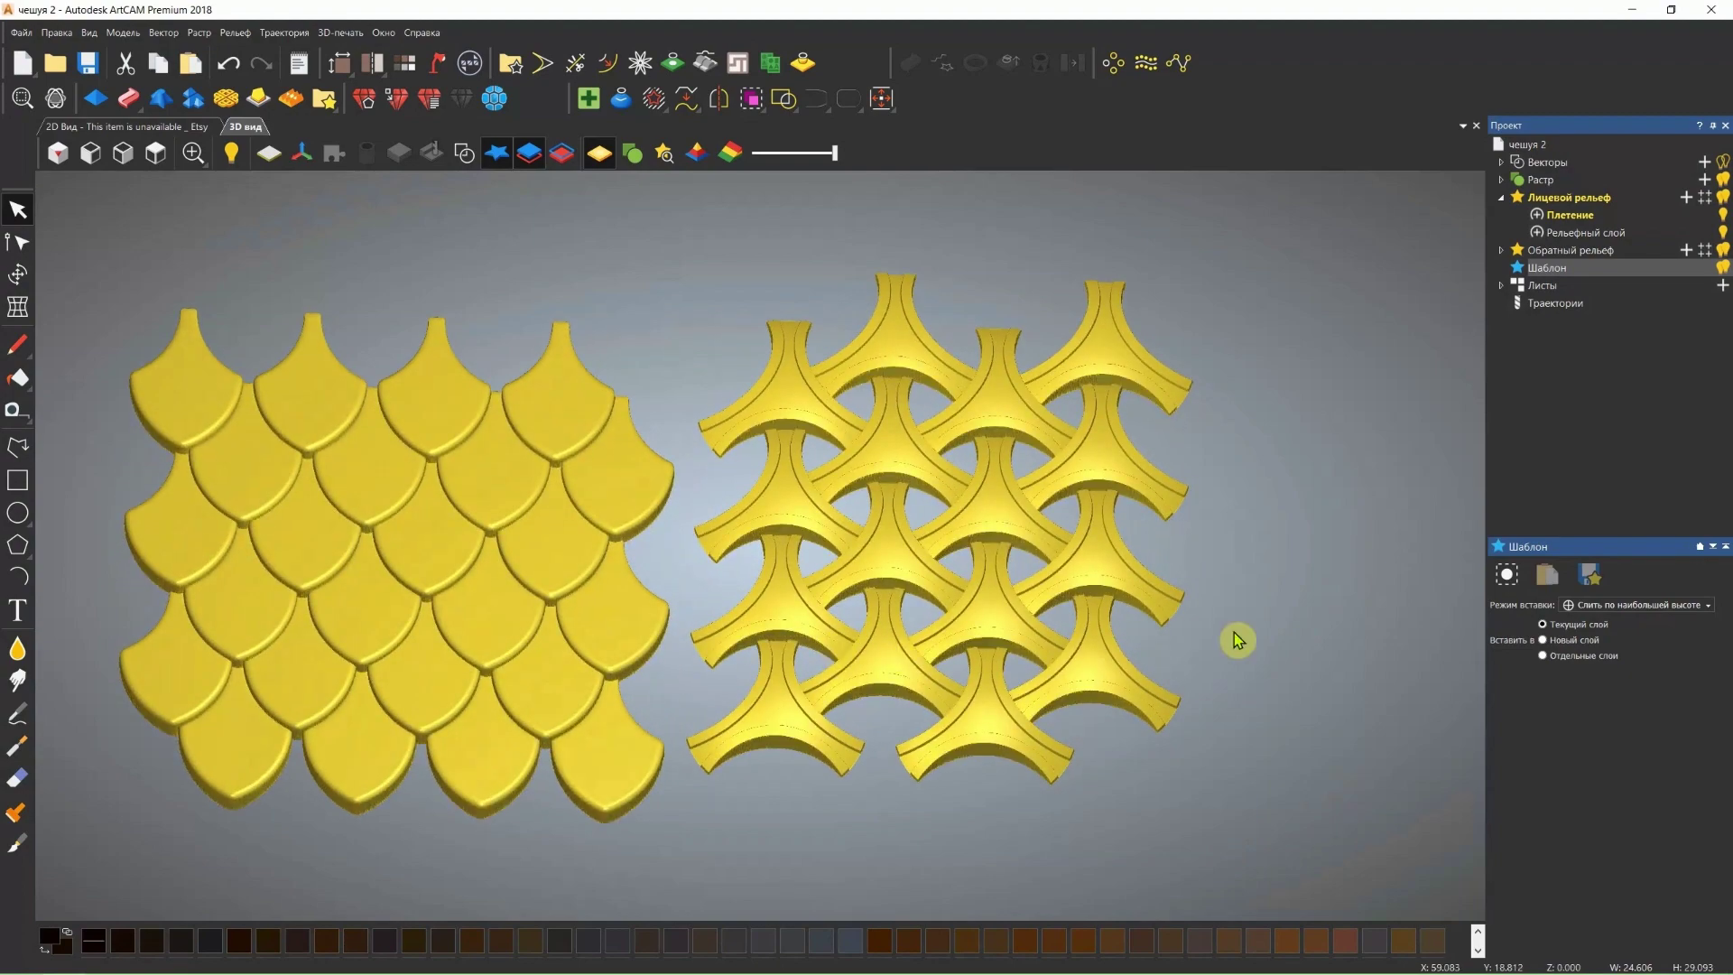